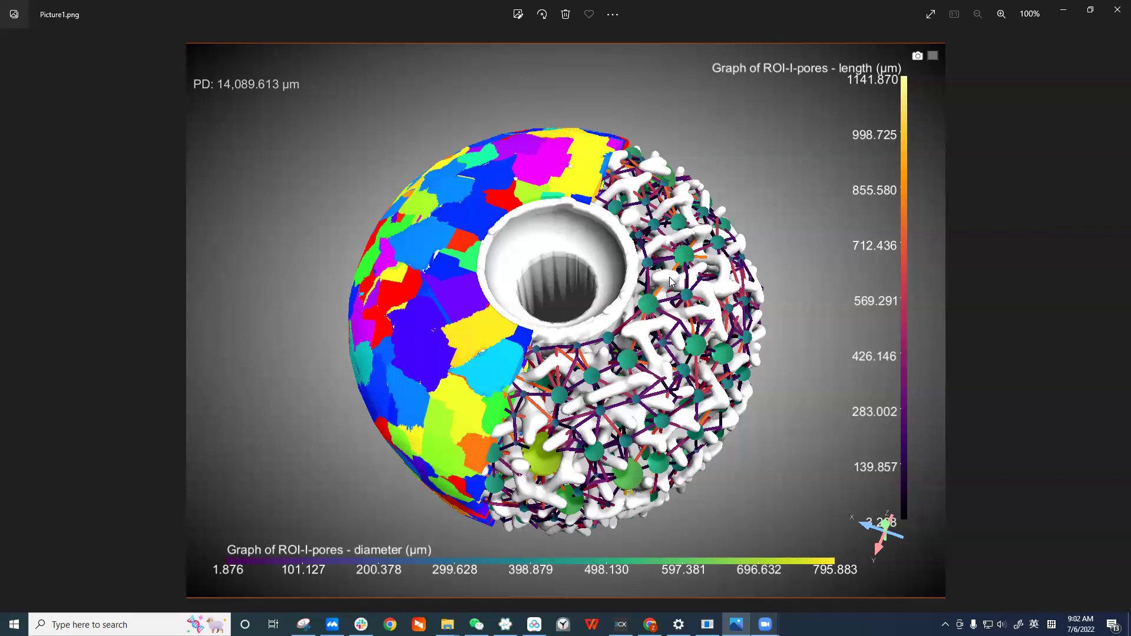
# Close the Picture1.png preview and examine the D8H4T2mm-I-Mesh lattice from several sides in an enlarged 3D view.
pyautogui.click(1115, 11)
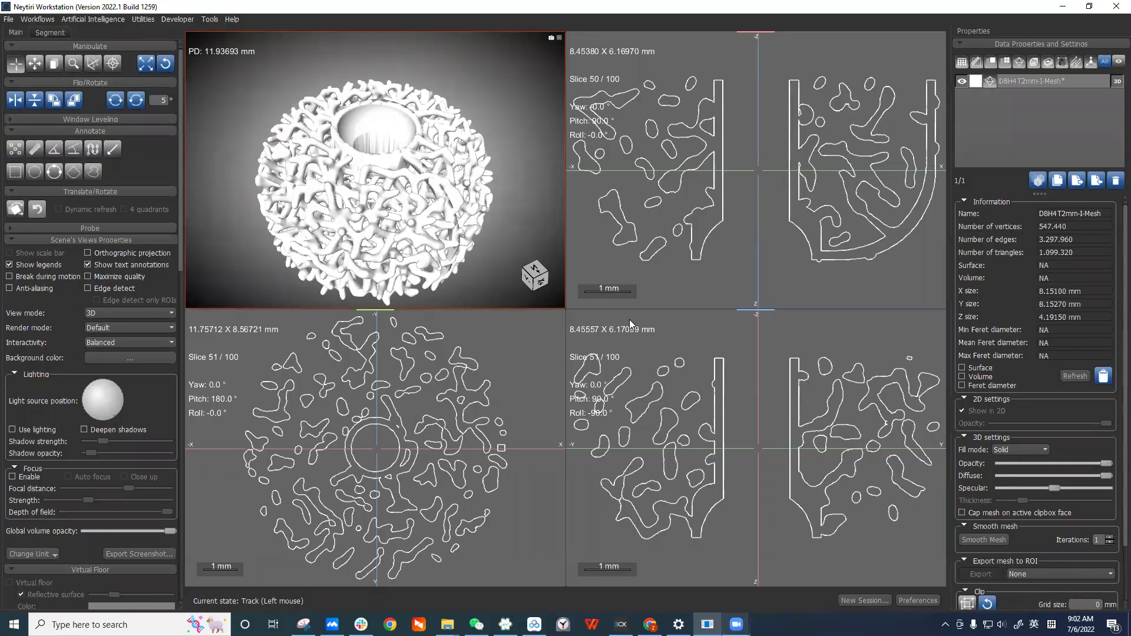
pyautogui.moveTo(353, 240); pyautogui.dragTo(322, 232)
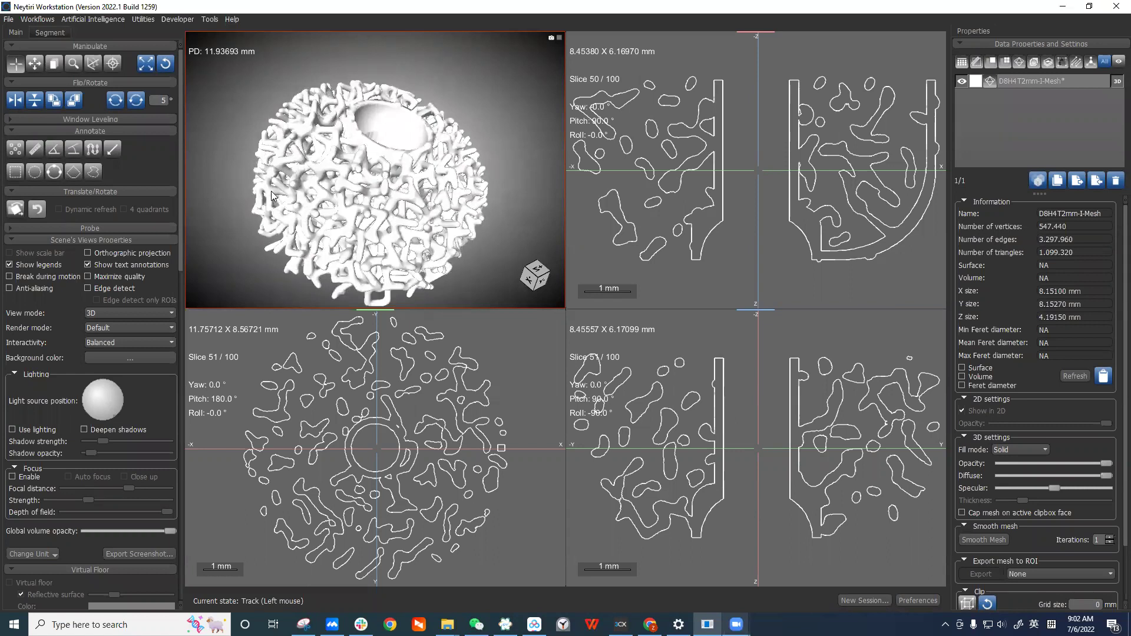
pyautogui.moveTo(380, 207); pyautogui.dragTo(433, 180)
pyautogui.doubleClick(433, 179)
pyautogui.moveTo(611, 191); pyautogui.dragTo(657, 276)
pyautogui.scroll(-2, 660, 352)
pyautogui.moveTo(660, 351); pyautogui.dragTo(514, 375)
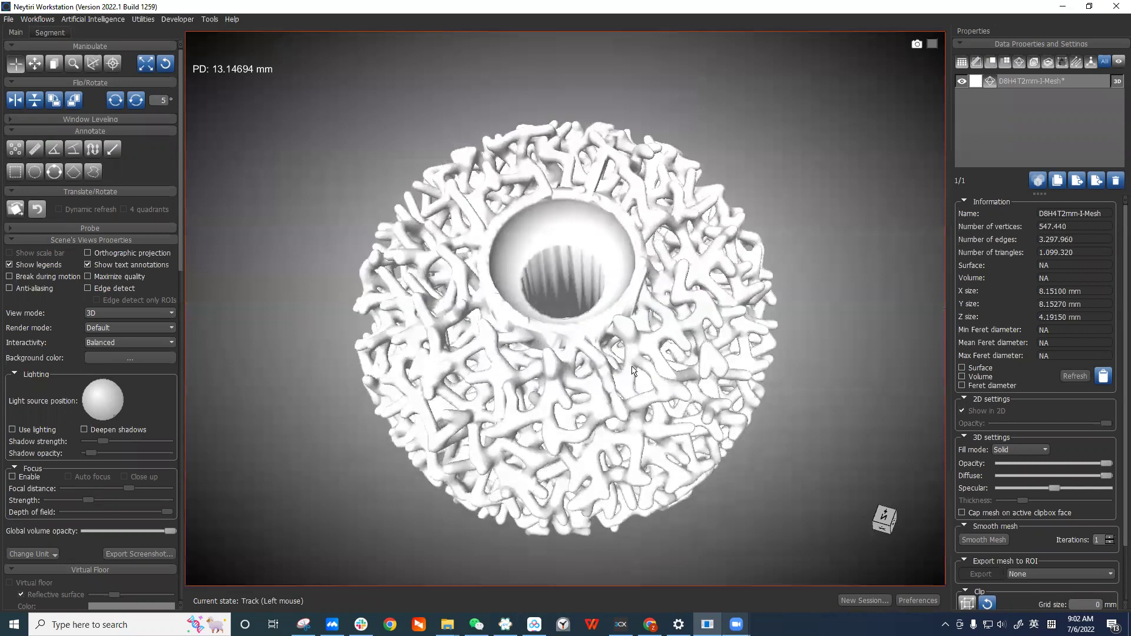
pyautogui.moveTo(620, 380); pyautogui.dragTo(678, 329)
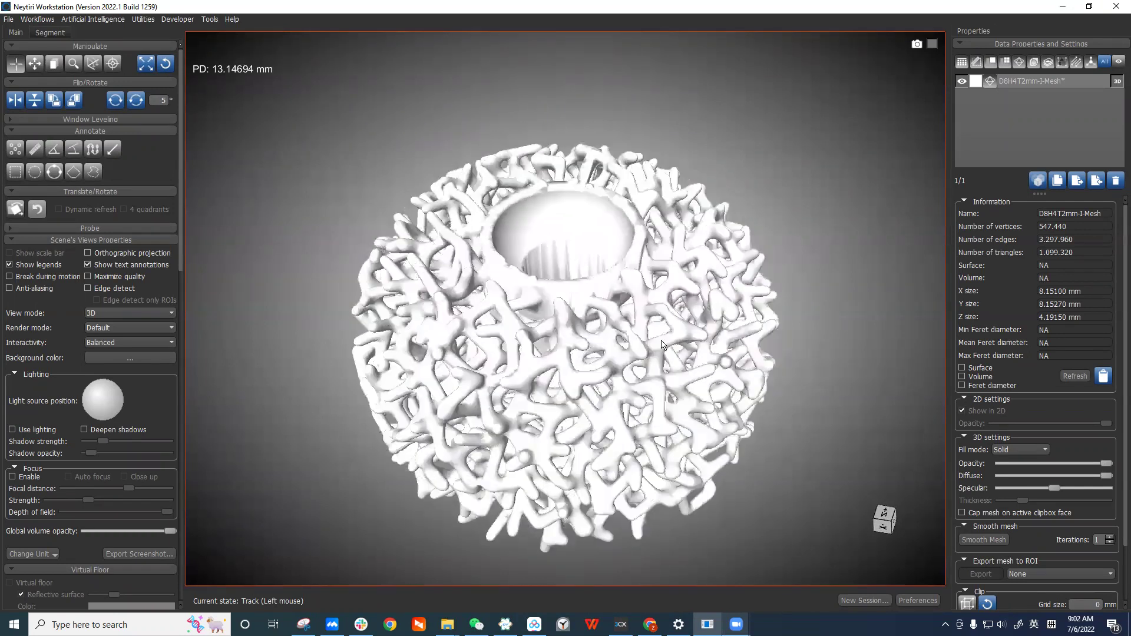
pyautogui.moveTo(519, 373); pyautogui.dragTo(648, 330)
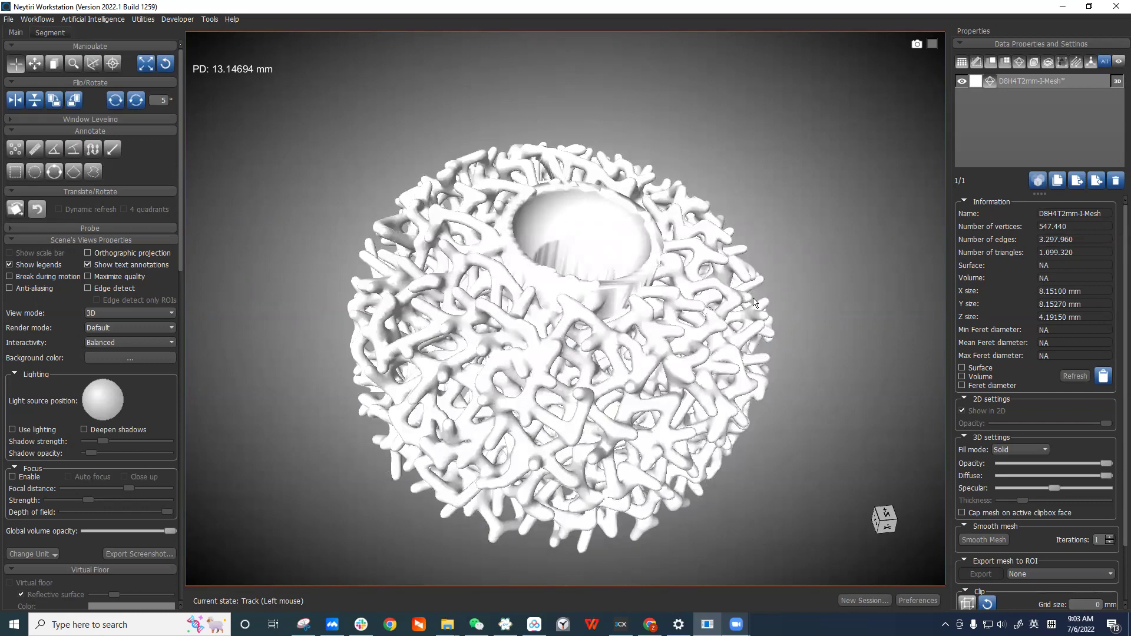
pyautogui.moveTo(578, 245); pyautogui.dragTo(602, 377)
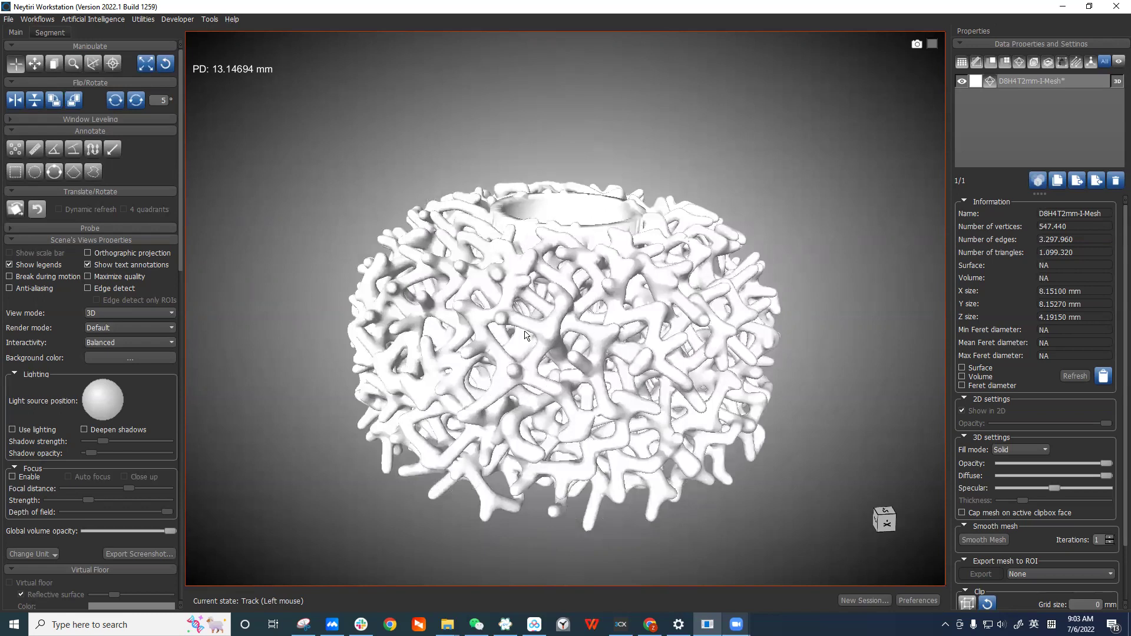
pyautogui.moveTo(526, 334); pyautogui.dragTo(532, 353)
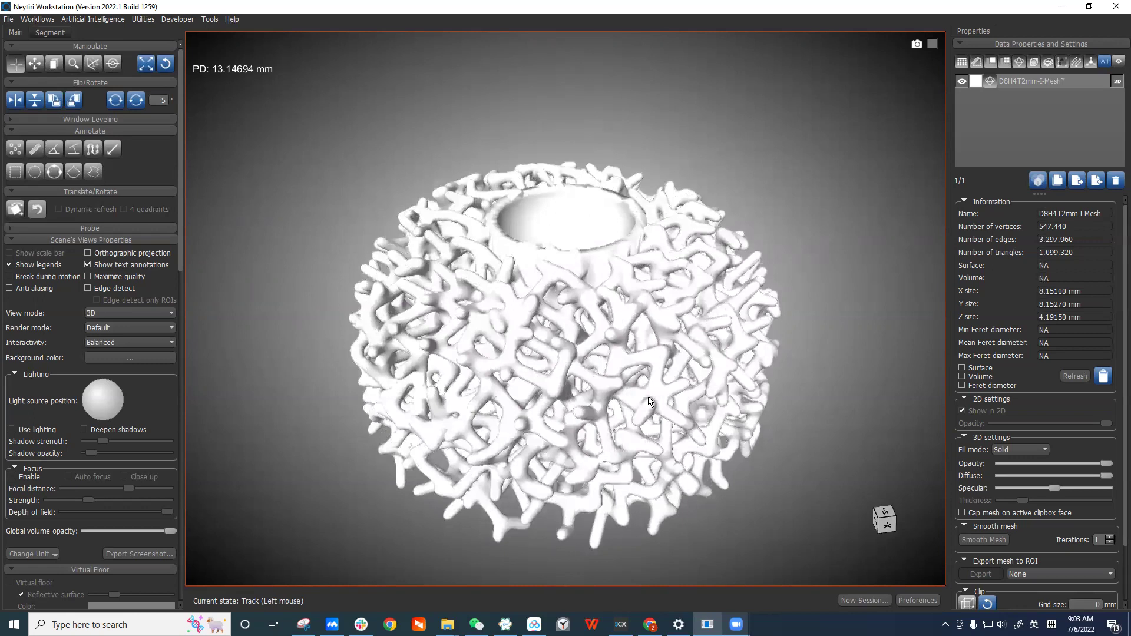
pyautogui.moveTo(648, 401); pyautogui.dragTo(573, 433)
pyautogui.moveTo(642, 372); pyautogui.dragTo(713, 216)
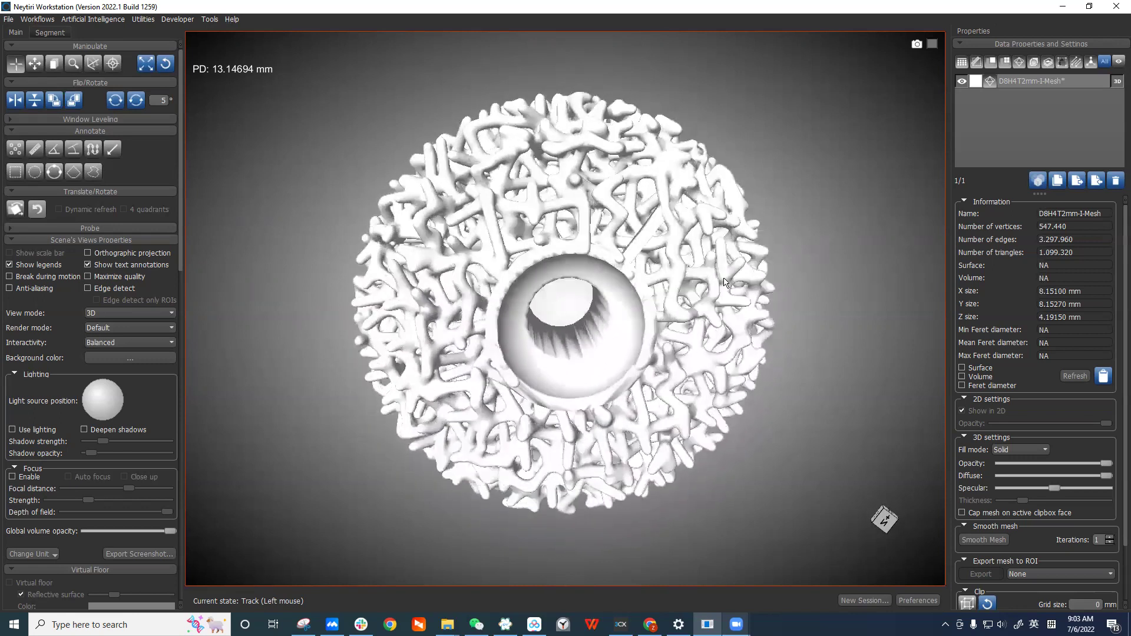
pyautogui.doubleClick(731, 262)
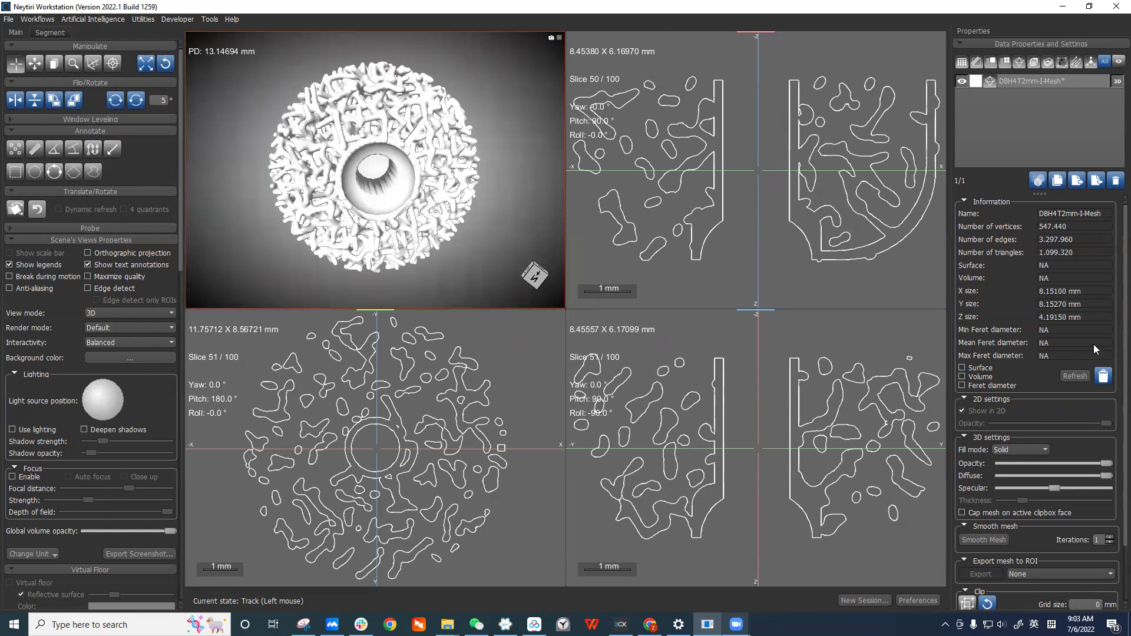
pyautogui.click(1024, 82)
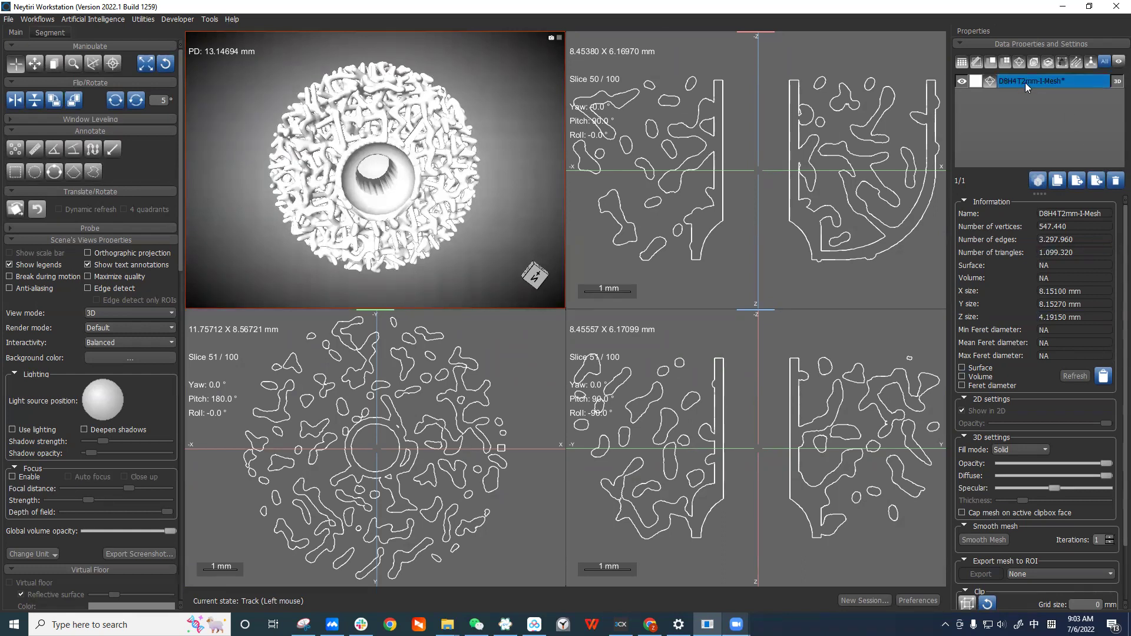
pyautogui.click(9, 19)
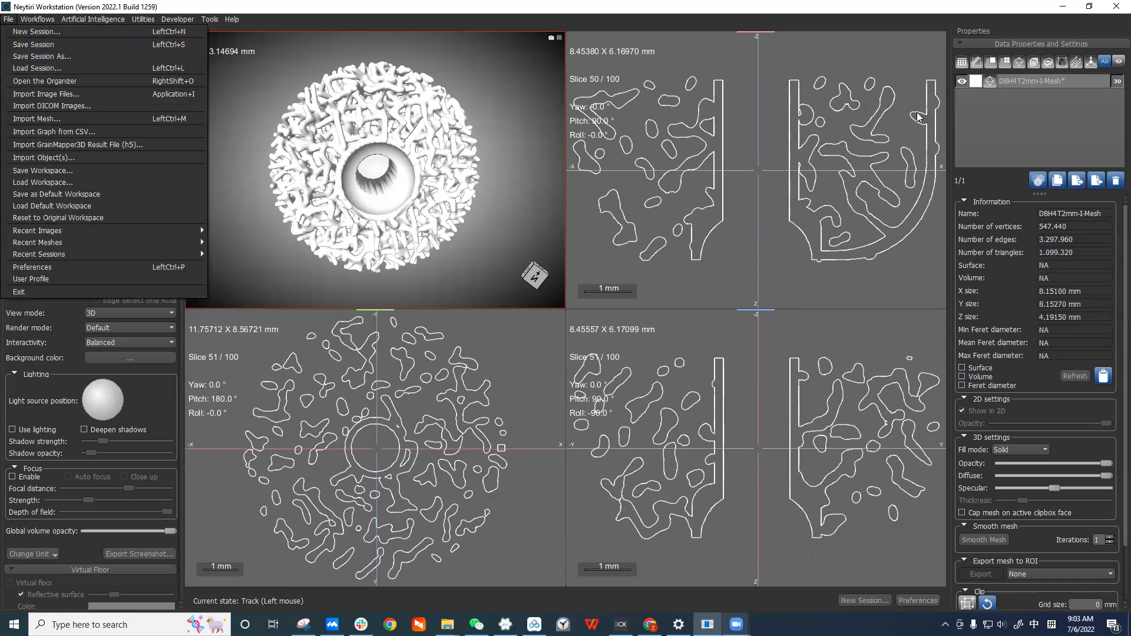
pyautogui.click(1053, 135)
pyautogui.click(1027, 81)
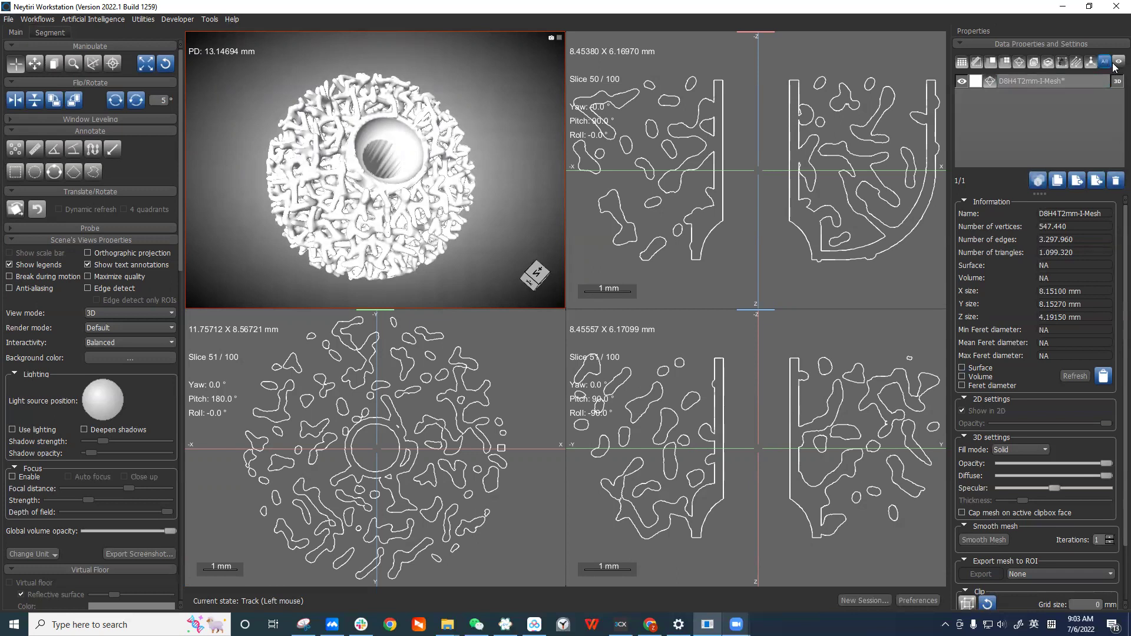
pyautogui.click(1061, 106)
# Inspect the mesh contours up close in the enlarged XY slice view, and the whole mesh in the enlarged 3D view.
pyautogui.doubleClick(435, 408)
pyautogui.scroll(8, 751, 274)
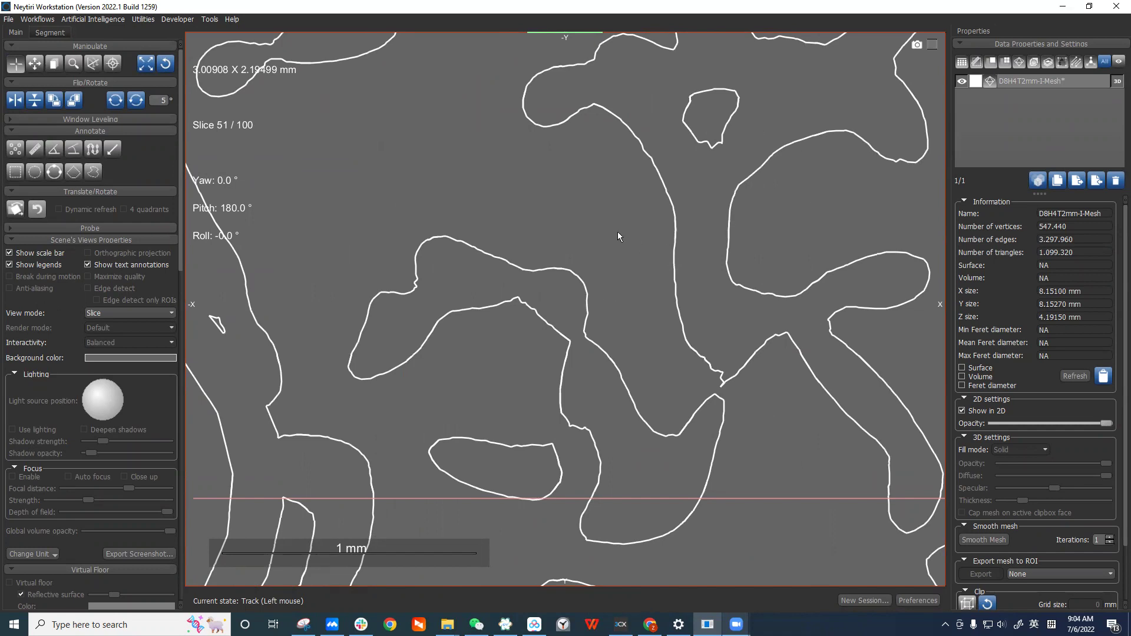
pyautogui.doubleClick(694, 263)
pyautogui.click(410, 196)
pyautogui.doubleClick(423, 196)
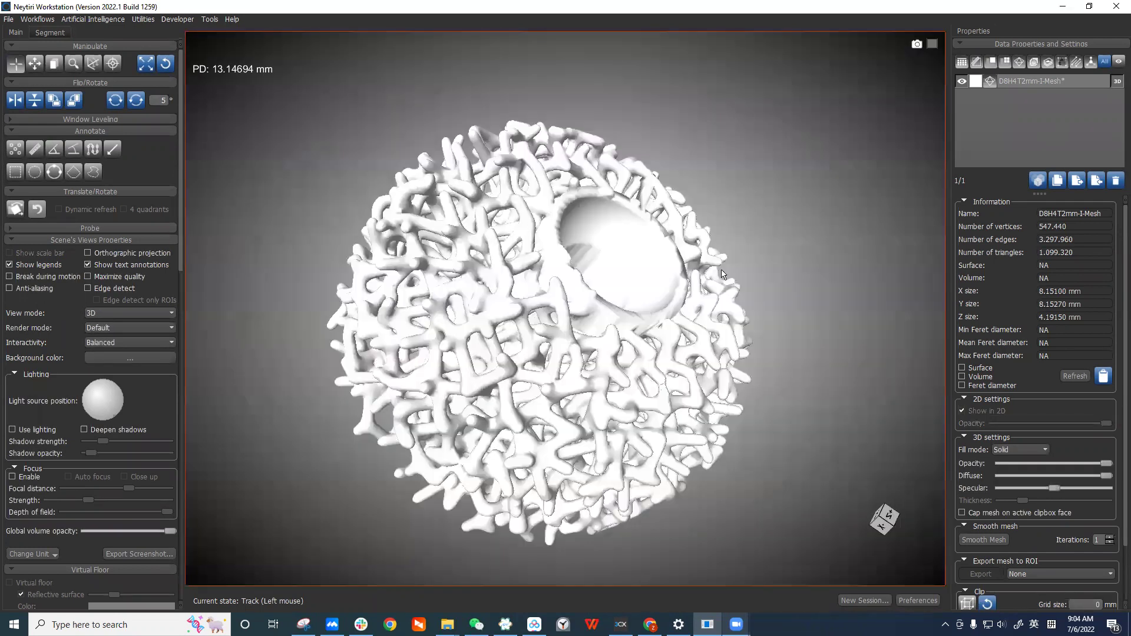
pyautogui.moveTo(424, 196); pyautogui.dragTo(407, 165)
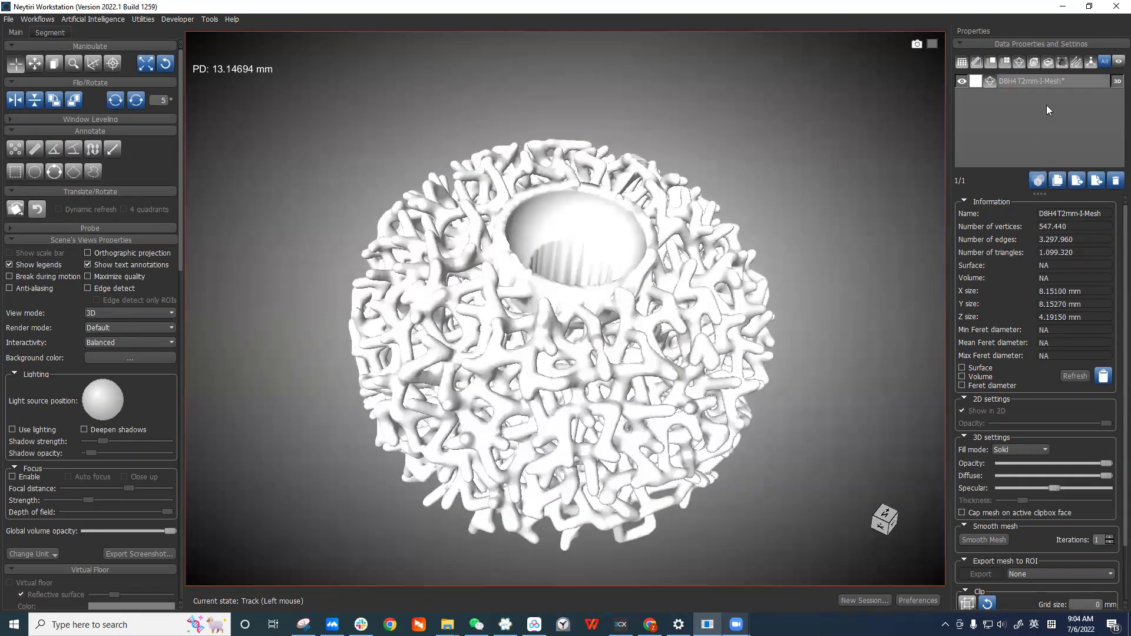
# Review the operations offered for the mesh and check which targets are available for exporting it to an ROI.
pyautogui.rightClick(1030, 82)
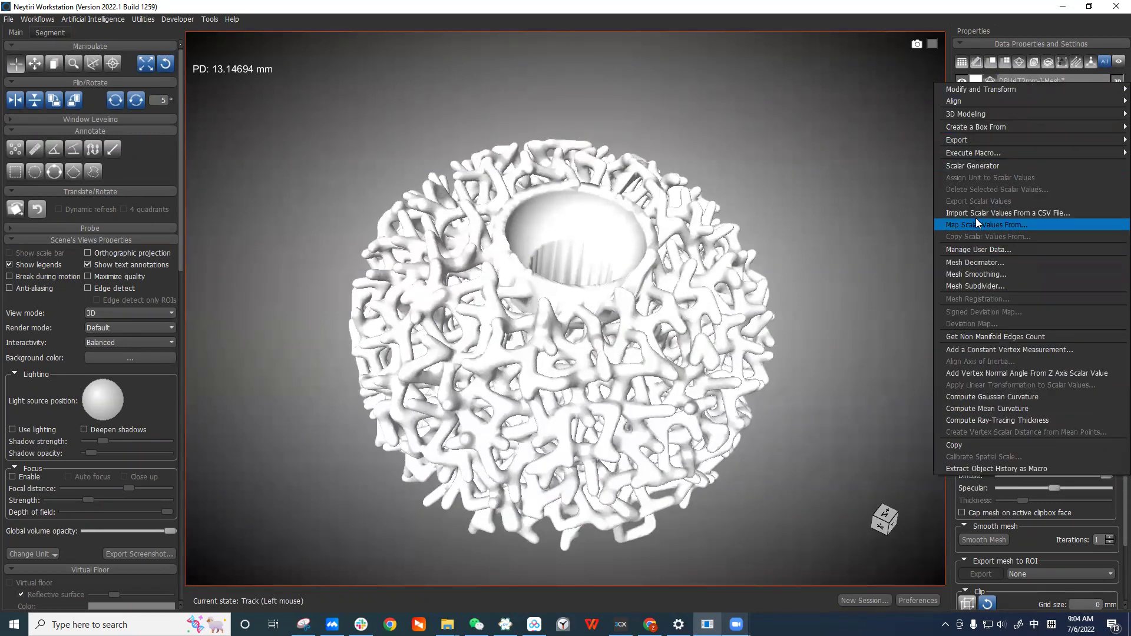
pyautogui.click(880, 298)
pyautogui.scroll(-2, 1113, 280)
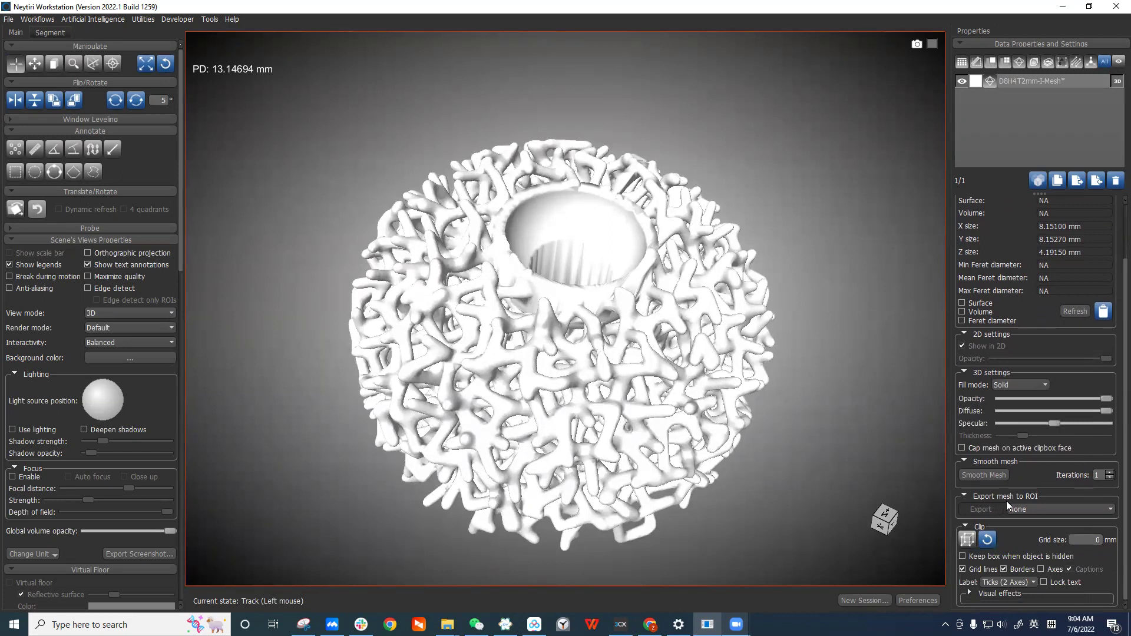
pyautogui.click(1033, 510)
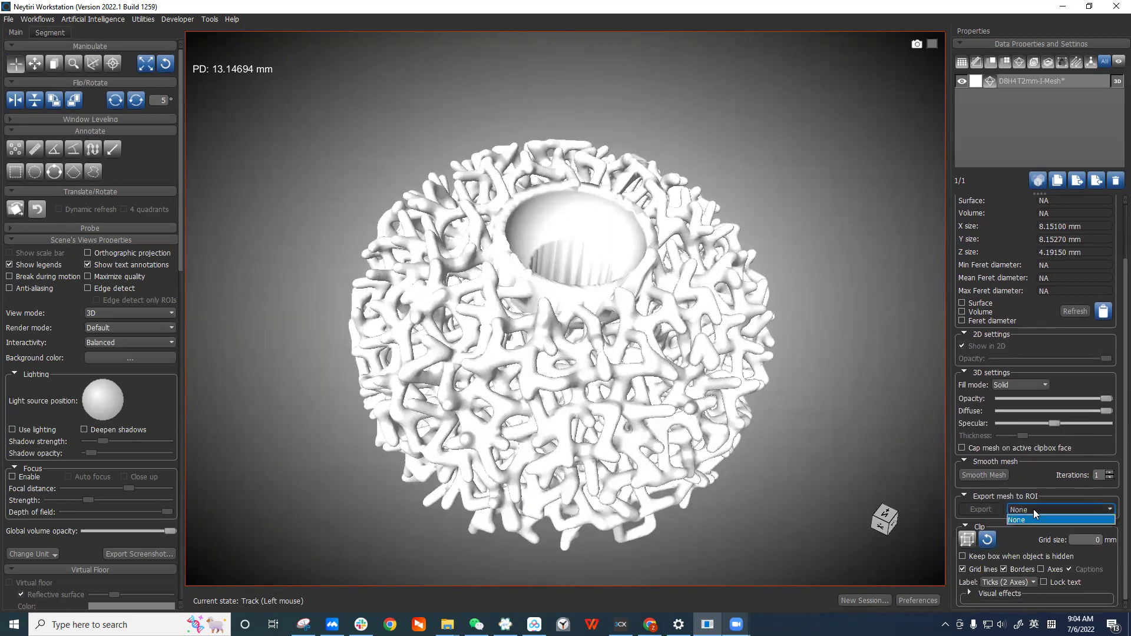
pyautogui.click(981, 512)
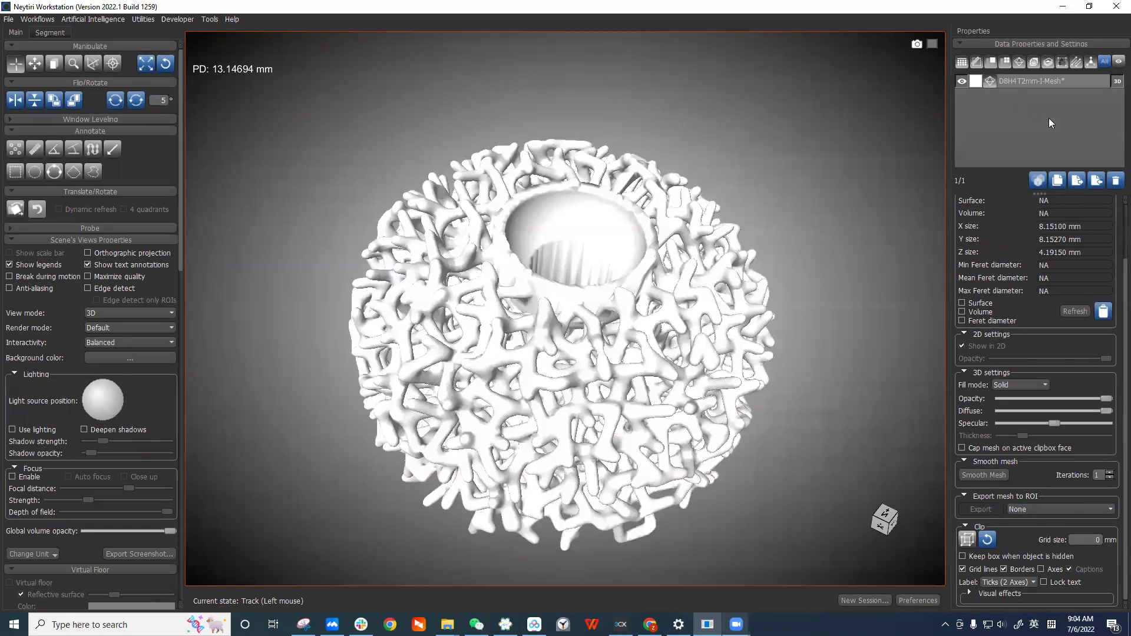
pyautogui.click(1022, 510)
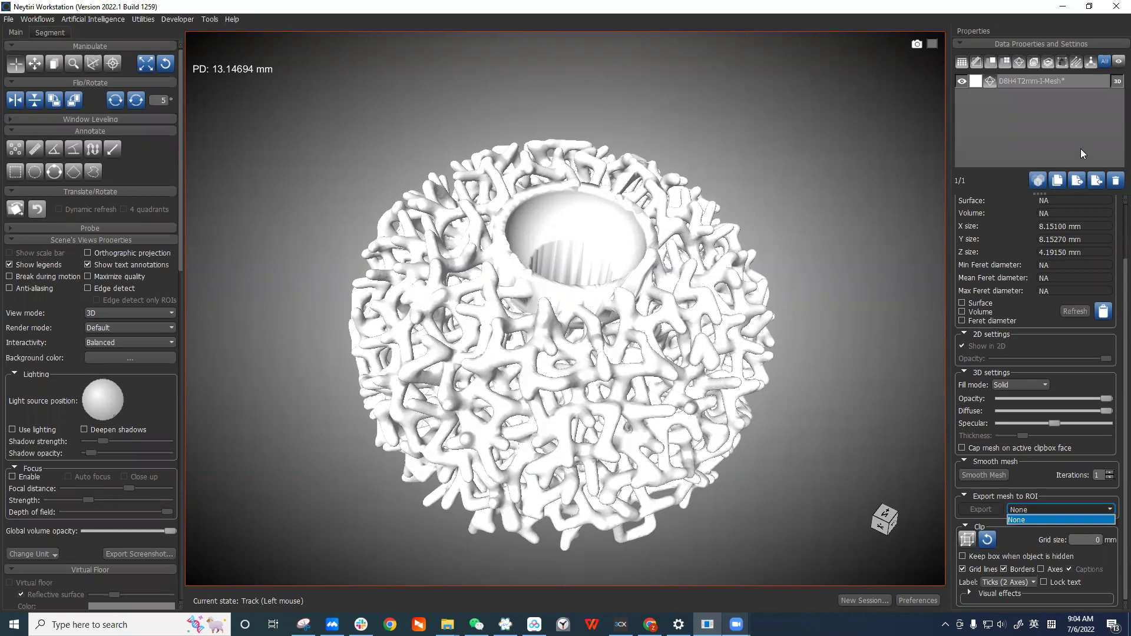
pyautogui.click(1033, 77)
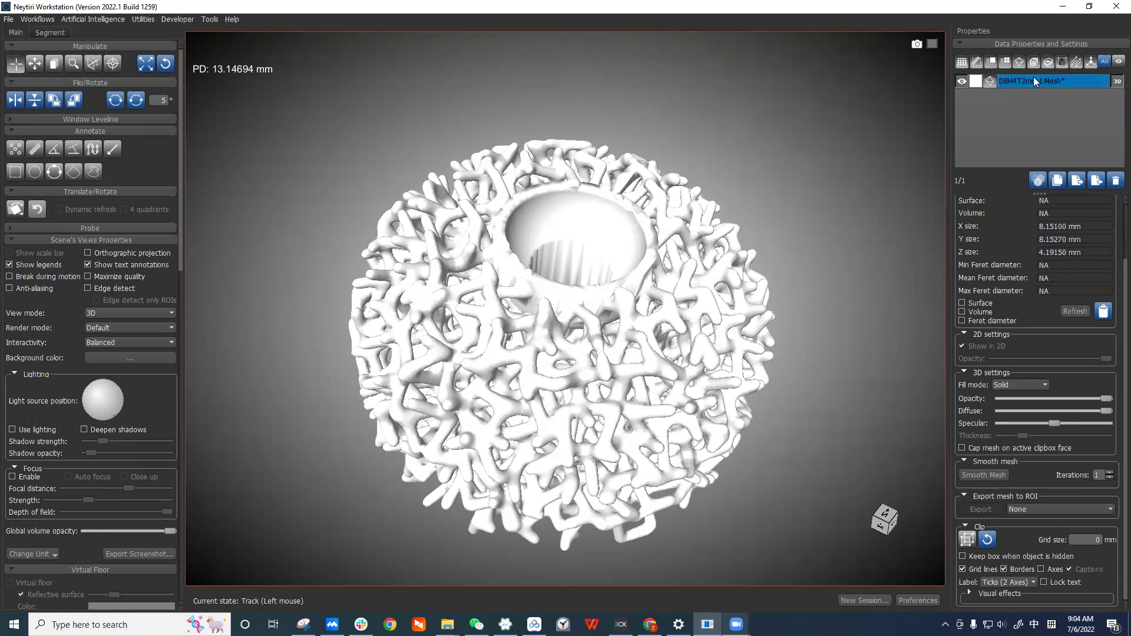
# Return to the four-view layout and create a box shape around the lattice mesh.
pyautogui.moveTo(494, 205); pyautogui.dragTo(390, 147)
pyautogui.moveTo(590, 259); pyautogui.dragTo(477, 200)
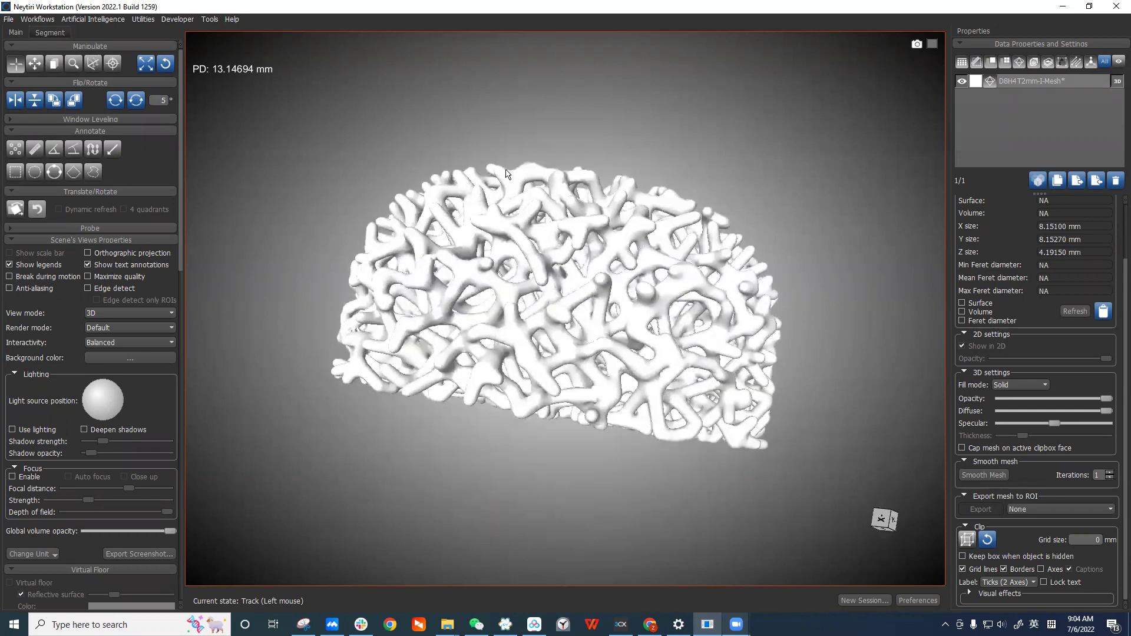
pyautogui.moveTo(495, 444); pyautogui.dragTo(520, 317)
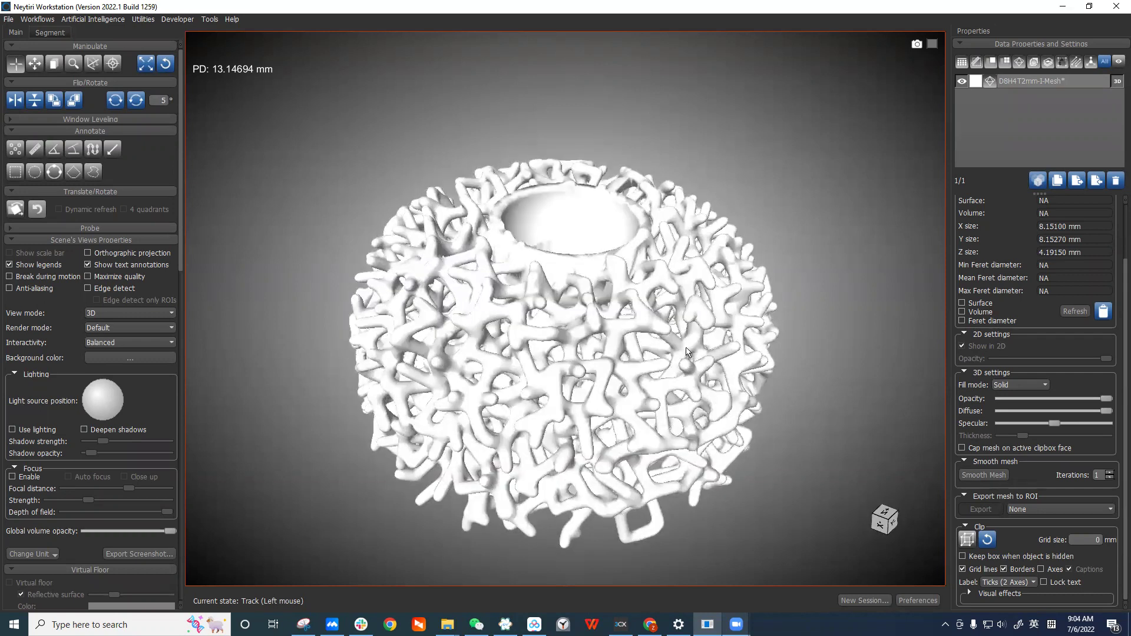
pyautogui.click(1059, 84)
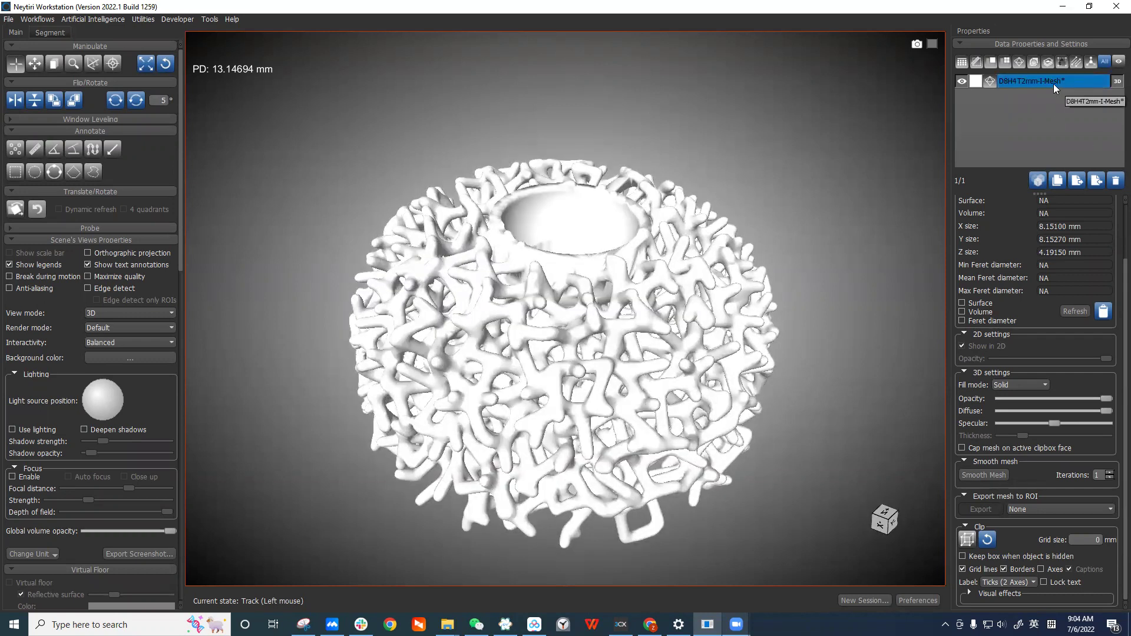
pyautogui.doubleClick(788, 264)
pyautogui.moveTo(180, 139)
pyautogui.mouseDown()
pyautogui.moveTo(168, 493)
pyautogui.moveTo(134, 557)
pyautogui.mouseUp()
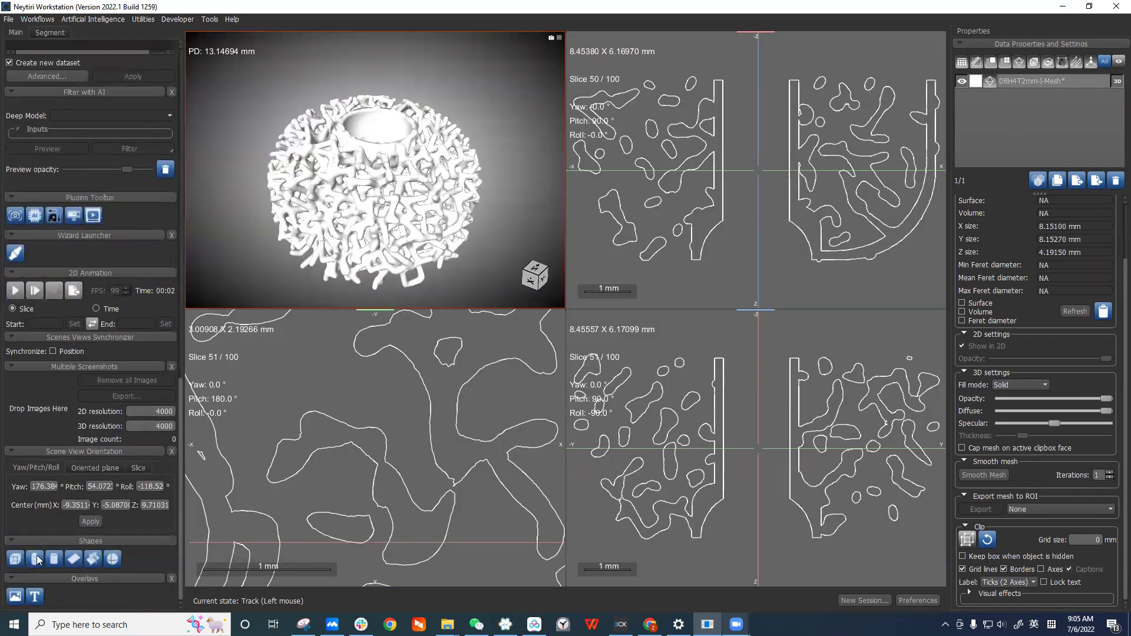
pyautogui.click(17, 562)
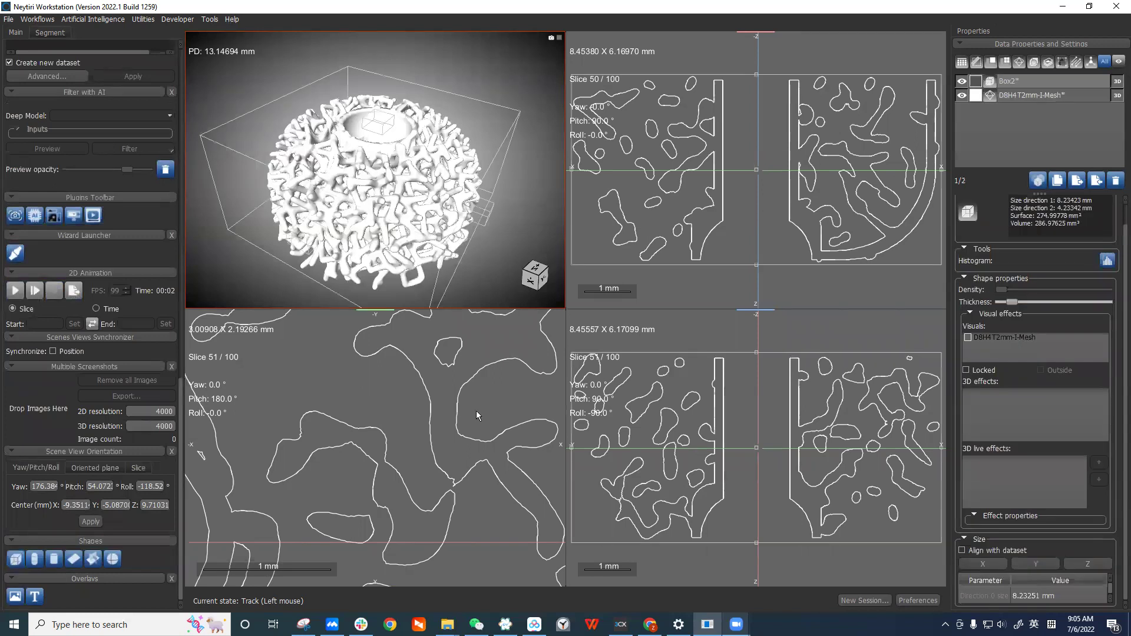
# Check how the box encloses the mesh in the XY slice and 3D views, and select the box.
pyautogui.click(523, 338)
pyautogui.scroll(-5, 523, 337)
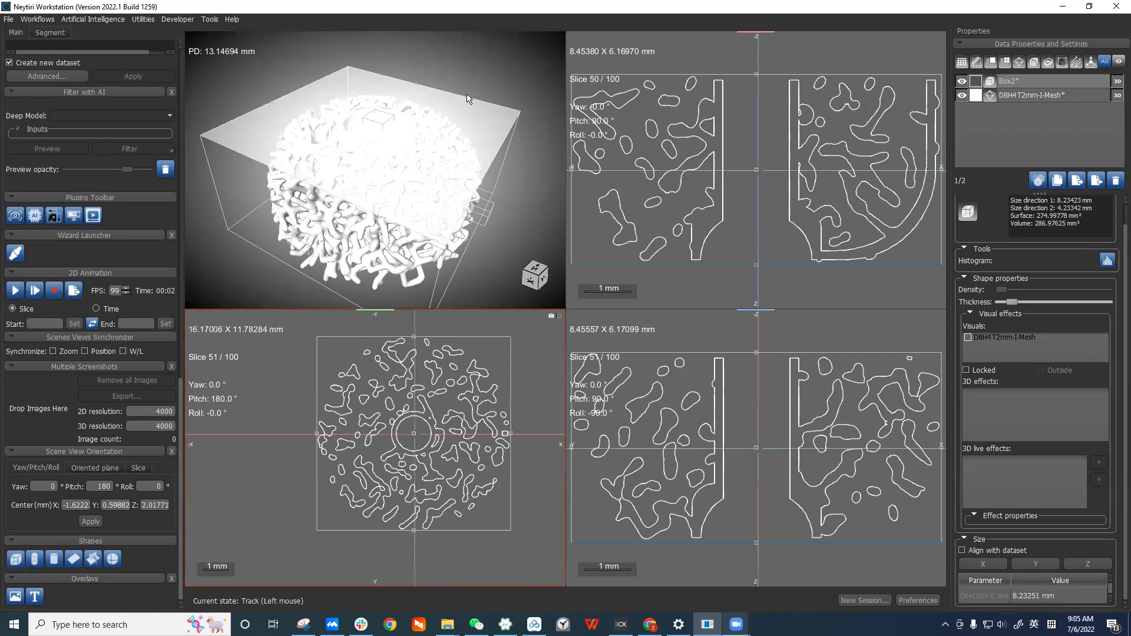
pyautogui.click(412, 265)
pyautogui.moveTo(412, 266); pyautogui.dragTo(414, 352)
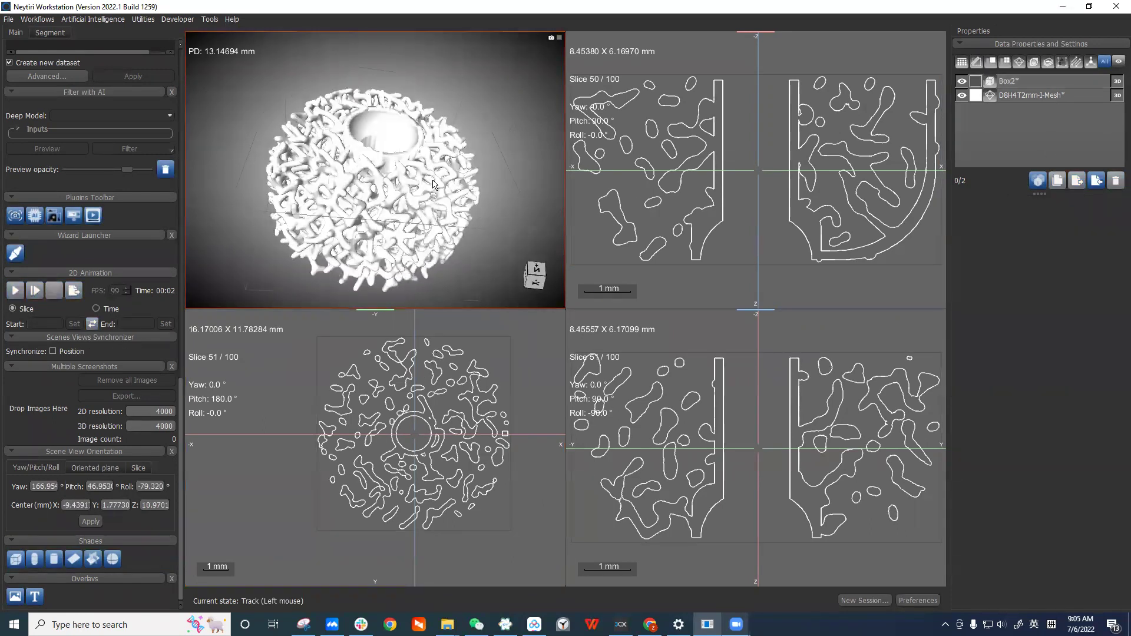
pyautogui.moveTo(435, 185); pyautogui.dragTo(435, 156)
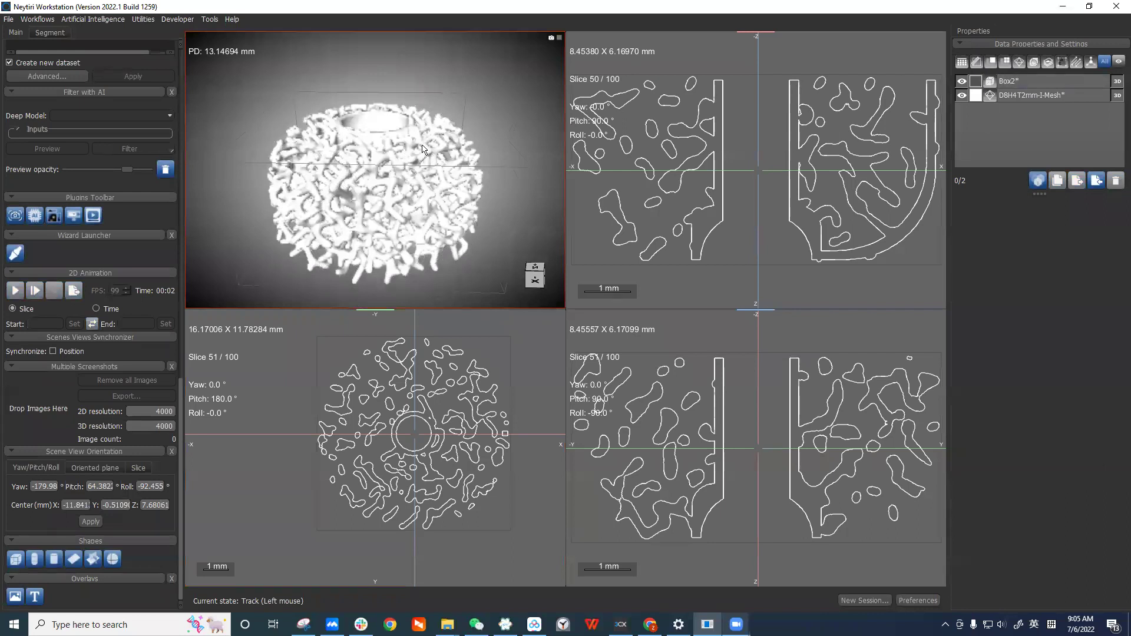
pyautogui.click(1062, 82)
# Examine the box boundaries against the outermost mesh contours across several slices in the enlarged XY slice view.
pyautogui.doubleClick(513, 367)
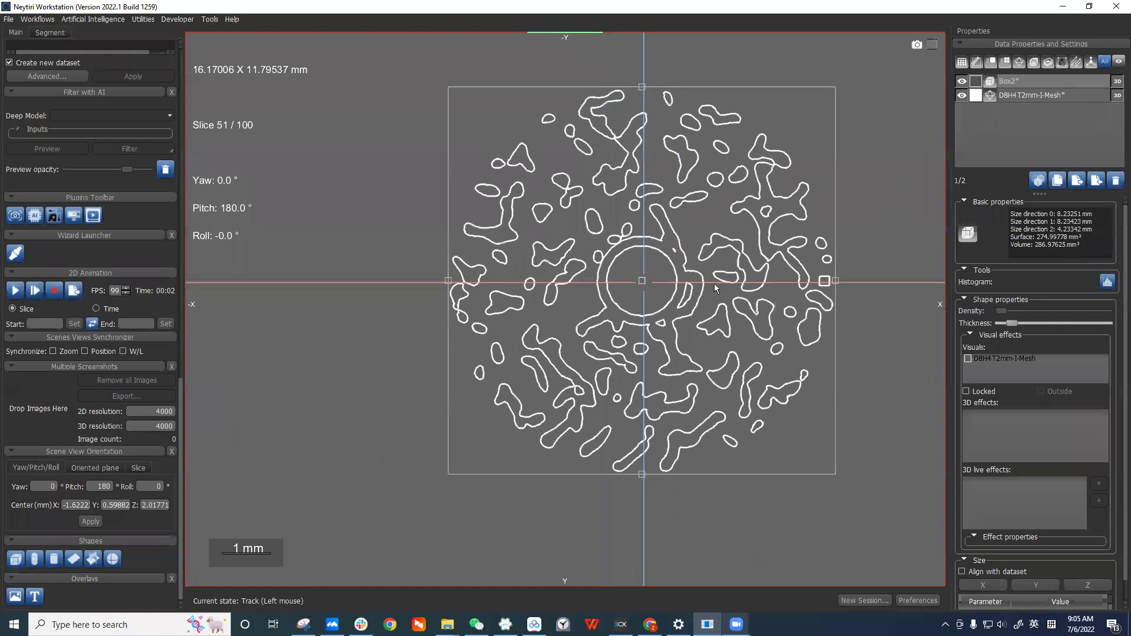
pyautogui.scroll(3, 488, 287)
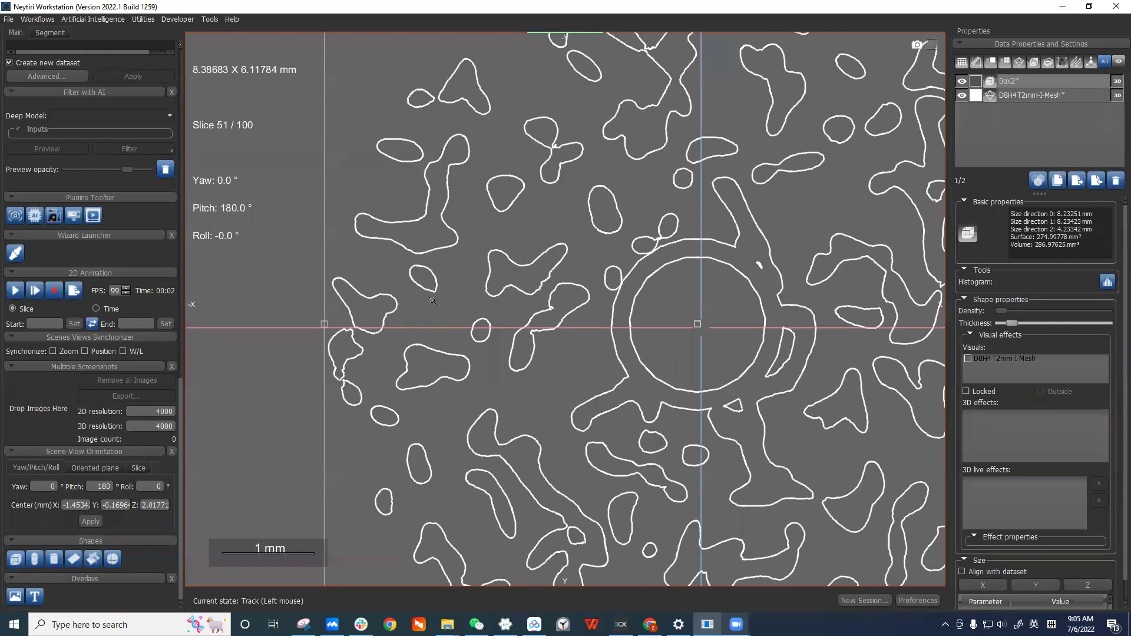
pyautogui.scroll(2, 345, 360)
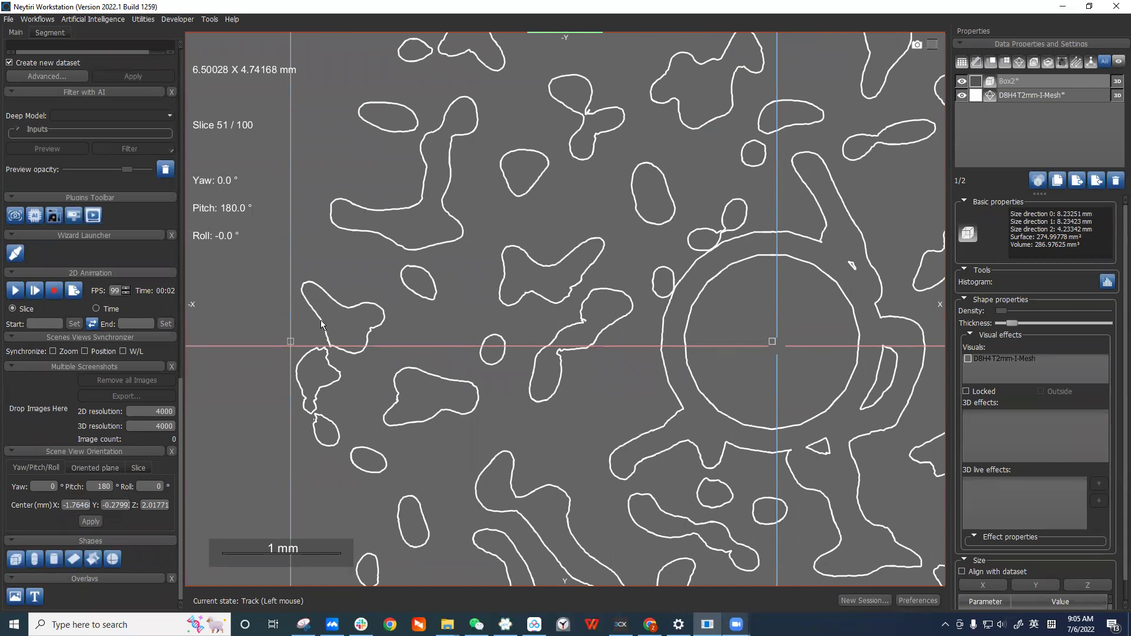
pyautogui.moveTo(639, 326); pyautogui.dragTo(689, 240, button='right')
pyautogui.scroll(1, 919, 245)
pyautogui.moveTo(927, 247); pyautogui.dragTo(801, 228, button='middle')
pyautogui.scroll(-9, 790, 241)
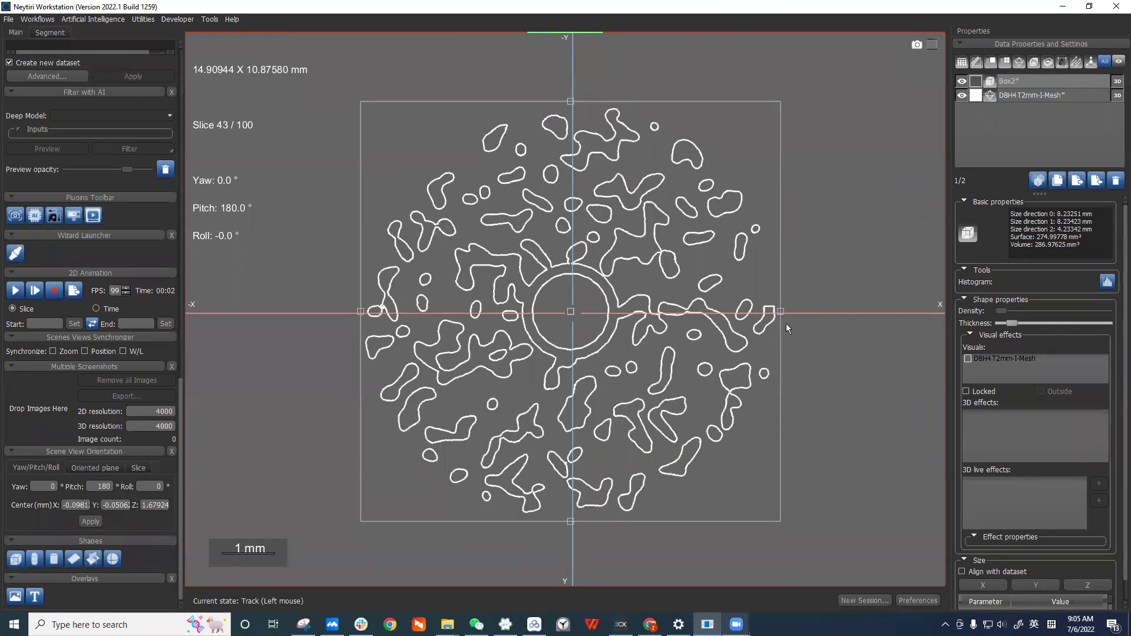
pyautogui.scroll(5, 779, 320)
pyautogui.scroll(2, 779, 316)
pyautogui.keyDown('ctrl'); pyautogui.scroll(6, 780, 318); pyautogui.keyUp('ctrl')
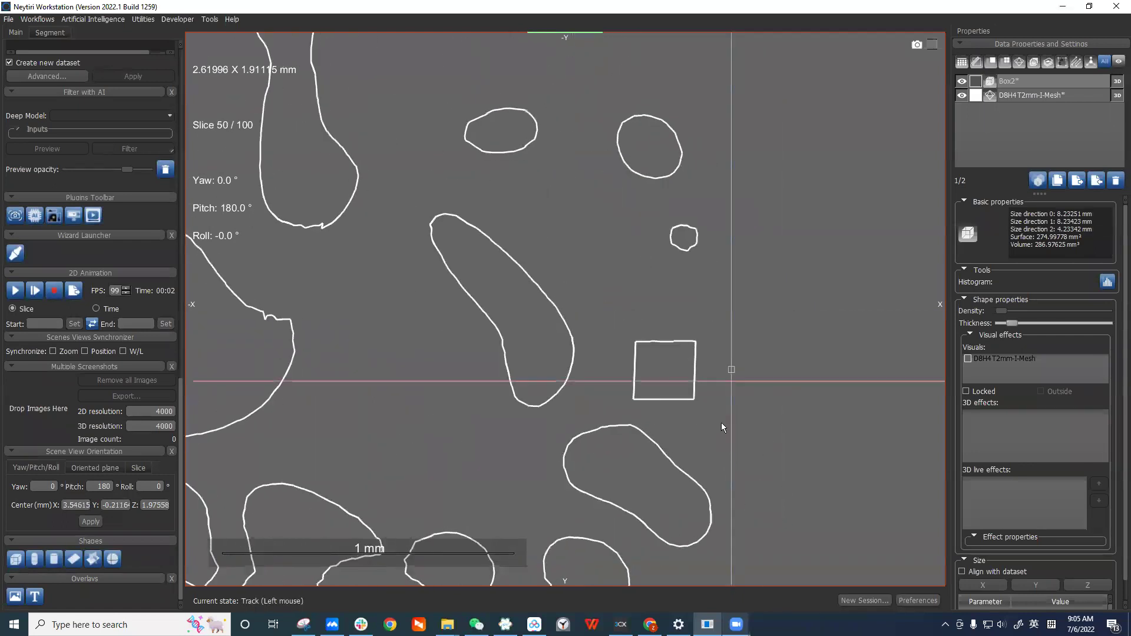
pyautogui.scroll(3, 722, 386)
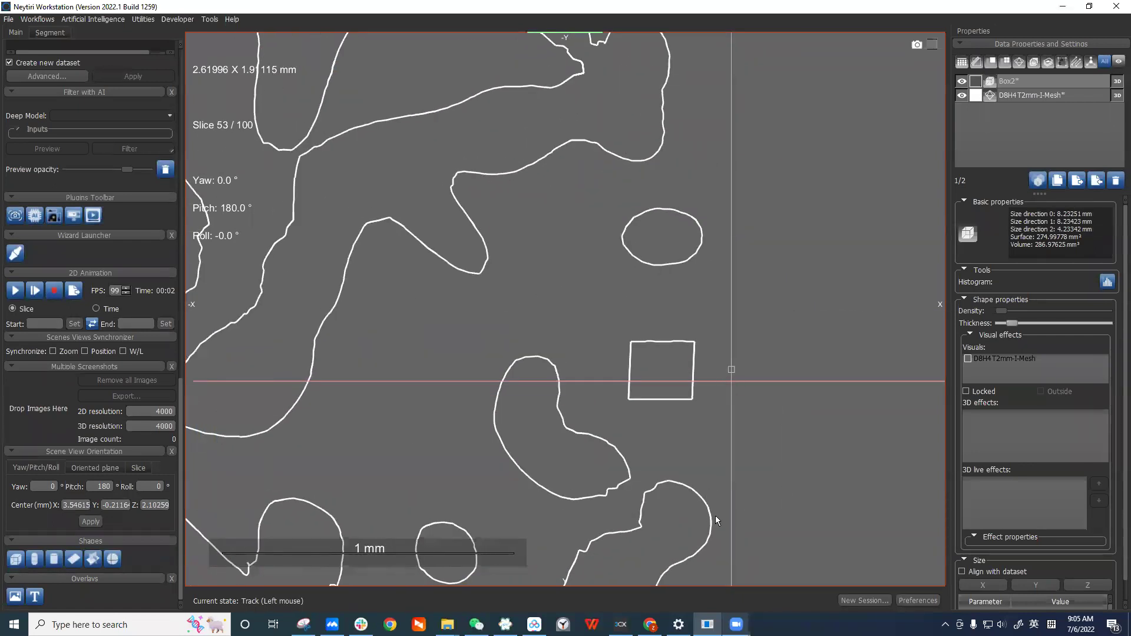
# Widen the Box2 shape in the X direction to about 8.58 mm so its side clears the mesh contours.
pyautogui.scroll(3, 715, 515)
pyautogui.scroll(-5, 711, 515)
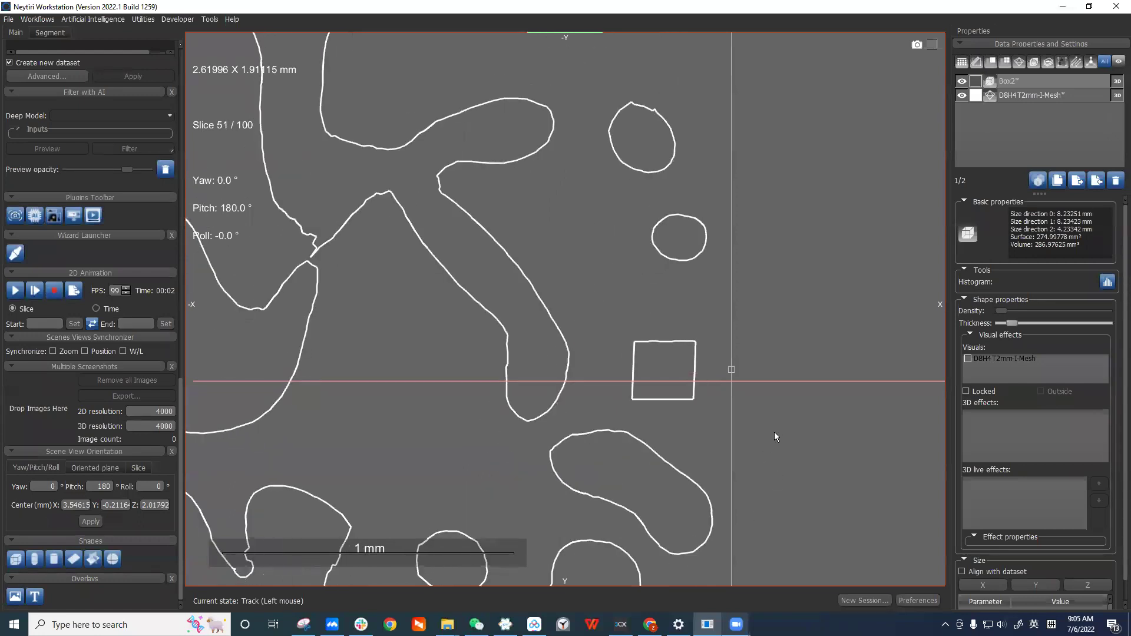
pyautogui.scroll(-3, 774, 433)
pyautogui.keyDown('ctrl'); pyautogui.scroll(-3, 778, 441); pyautogui.keyUp('ctrl')
pyautogui.keyDown('ctrl'); pyautogui.scroll(-5, 830, 380); pyautogui.keyUp('ctrl')
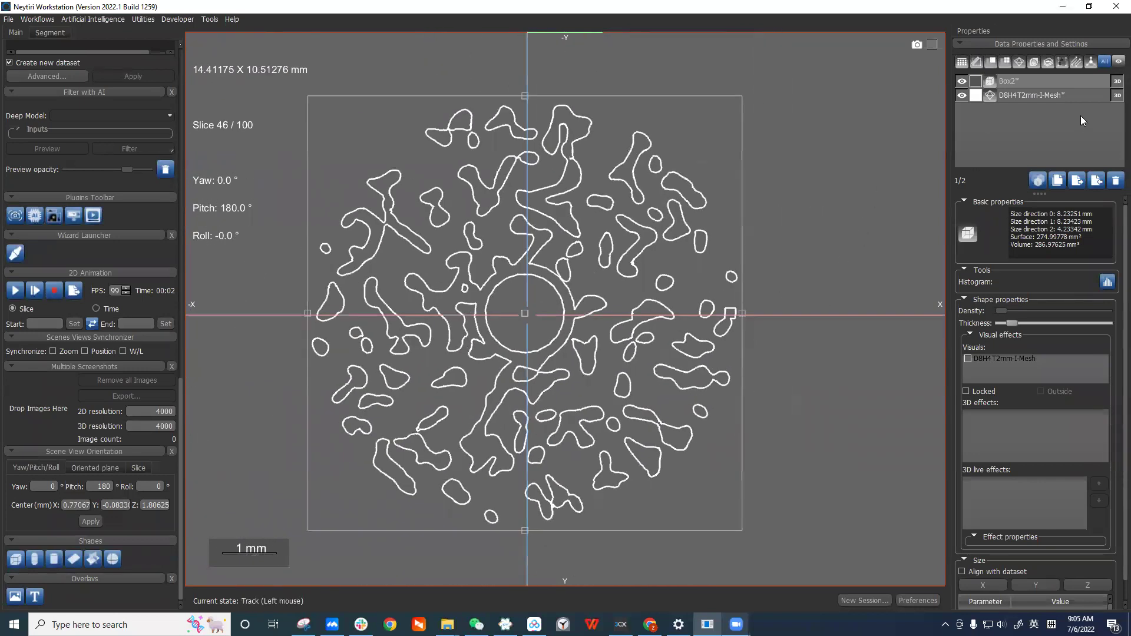
pyautogui.click(1051, 83)
pyautogui.moveTo(742, 397); pyautogui.dragTo(760, 397)
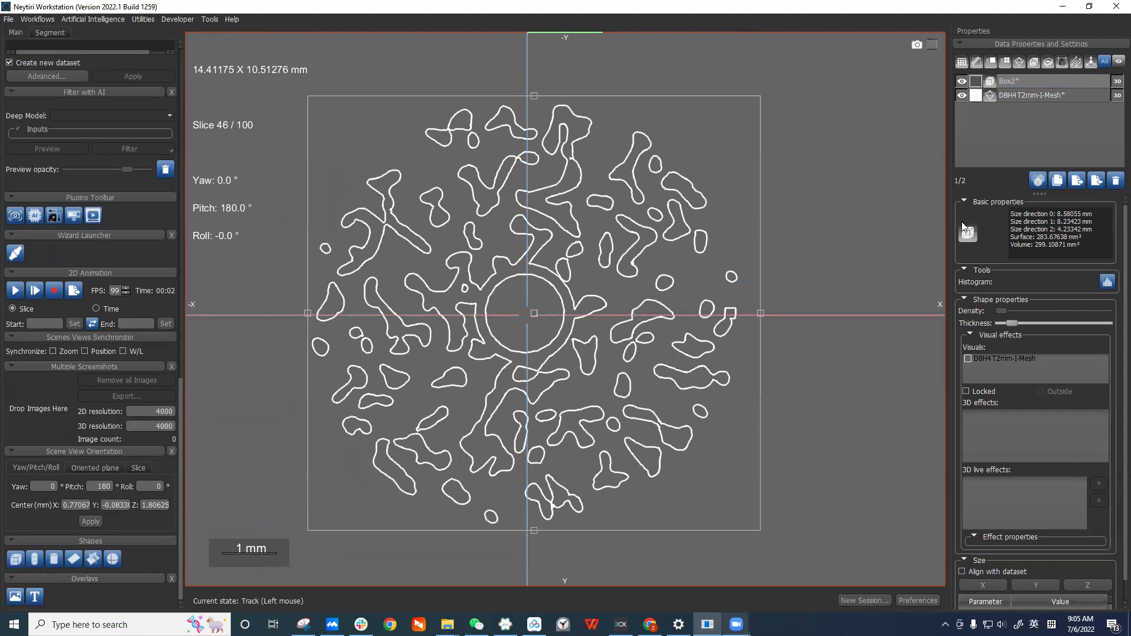
# Set the Direction 0 size of the box to 8.5 mm in its size properties.
pyautogui.click(964, 299)
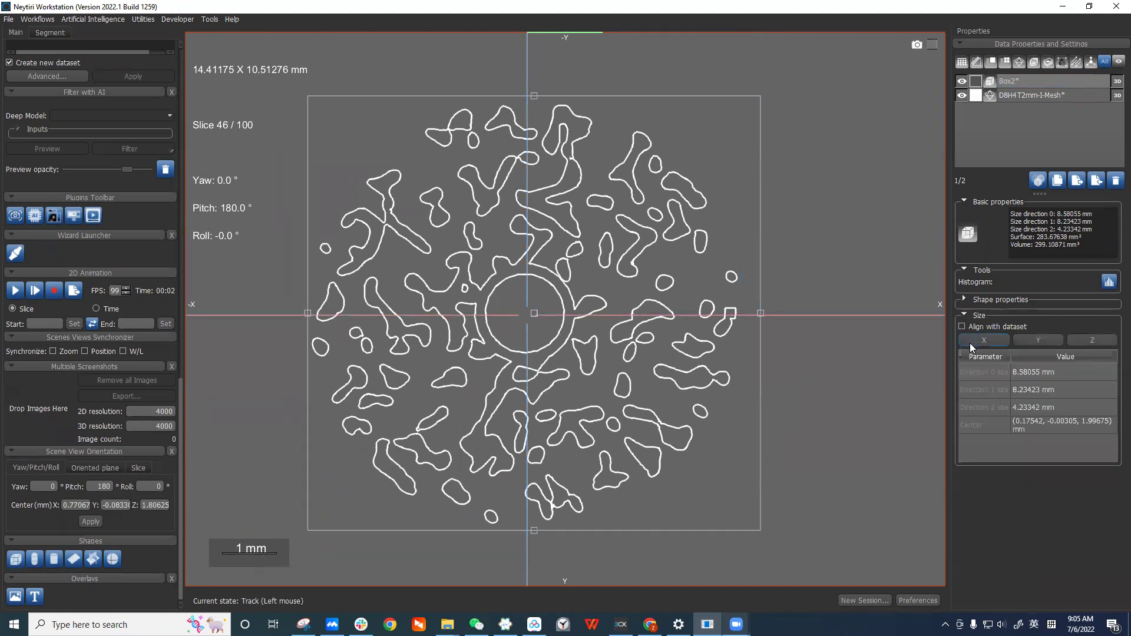
pyautogui.click(1073, 373)
pyautogui.click(1073, 373)
pyautogui.click(1005, 81)
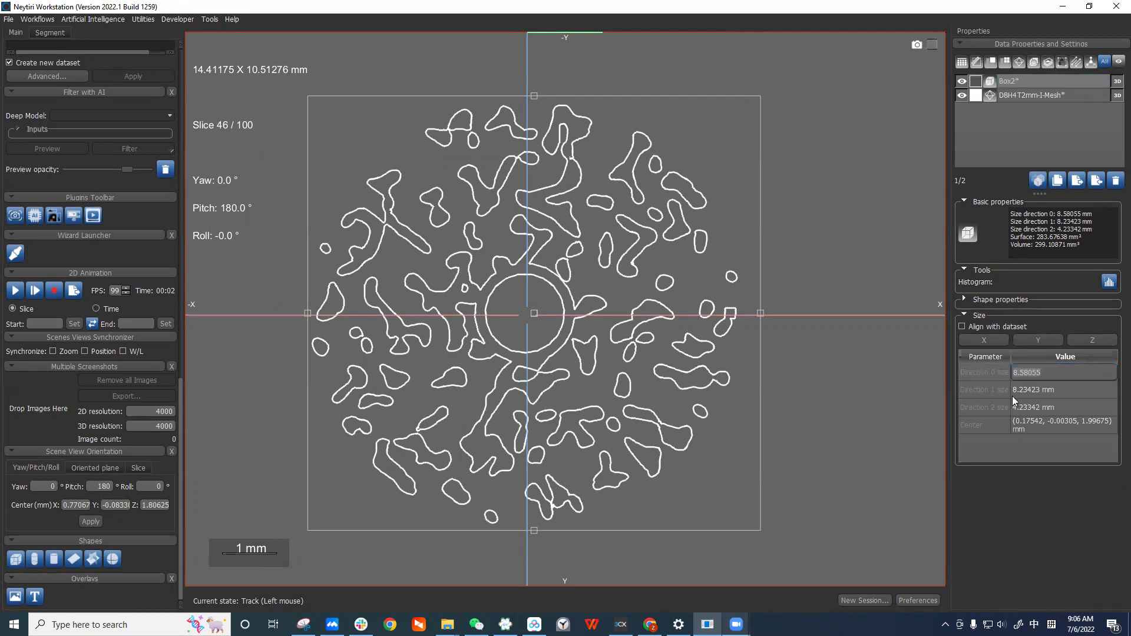
pyautogui.click(1031, 375)
pyautogui.write('8')
pyautogui.write('500')
pyautogui.press('BackSpace')
pyautogui.press('BackSpace')
pyautogui.press('BackSpace')
pyautogui.write('.5')
pyautogui.press('Return')
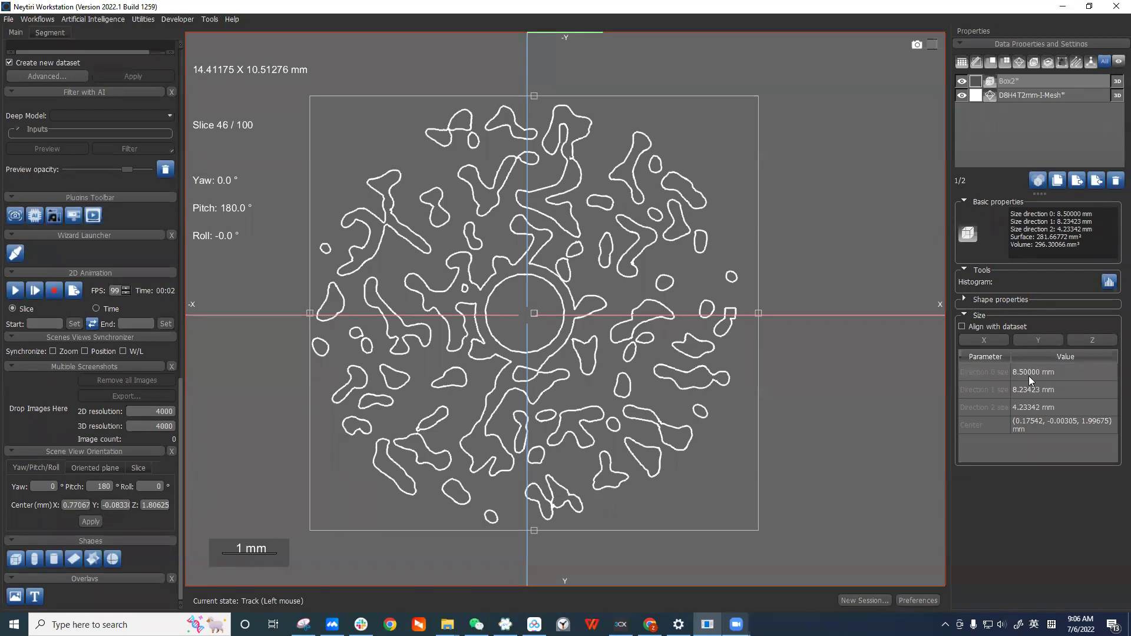
# Set the box's Direction 1 size to 8.5 mm and its Direction 2 size to 4.5 mm.
pyautogui.doubleClick(1058, 390)
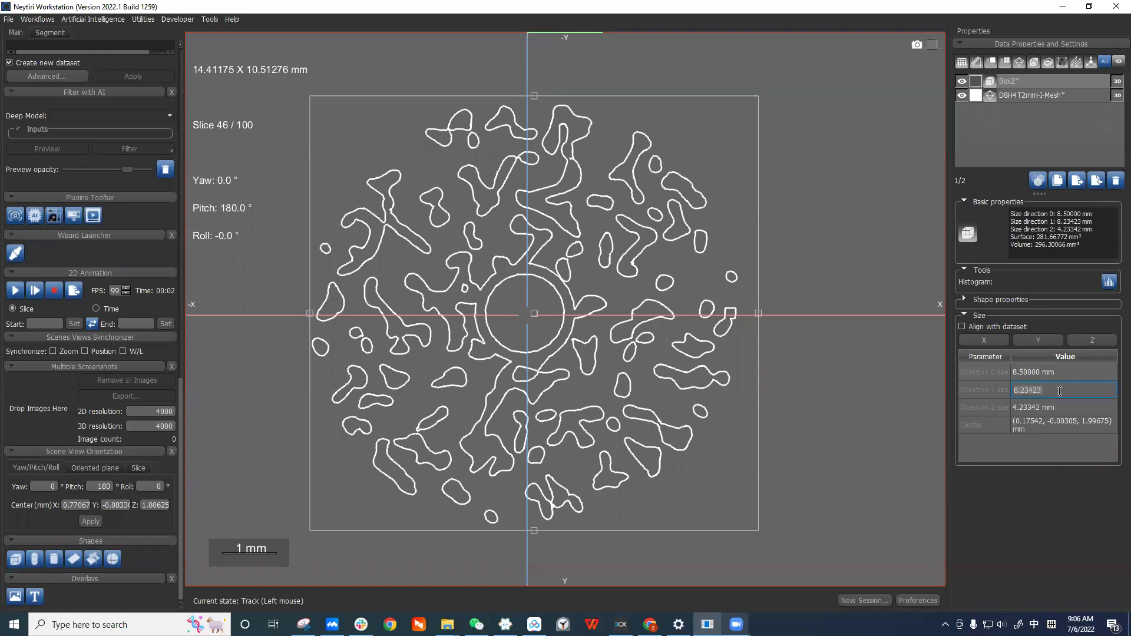
pyautogui.write('8.5')
pyautogui.press('Return')
pyautogui.doubleClick(1049, 407)
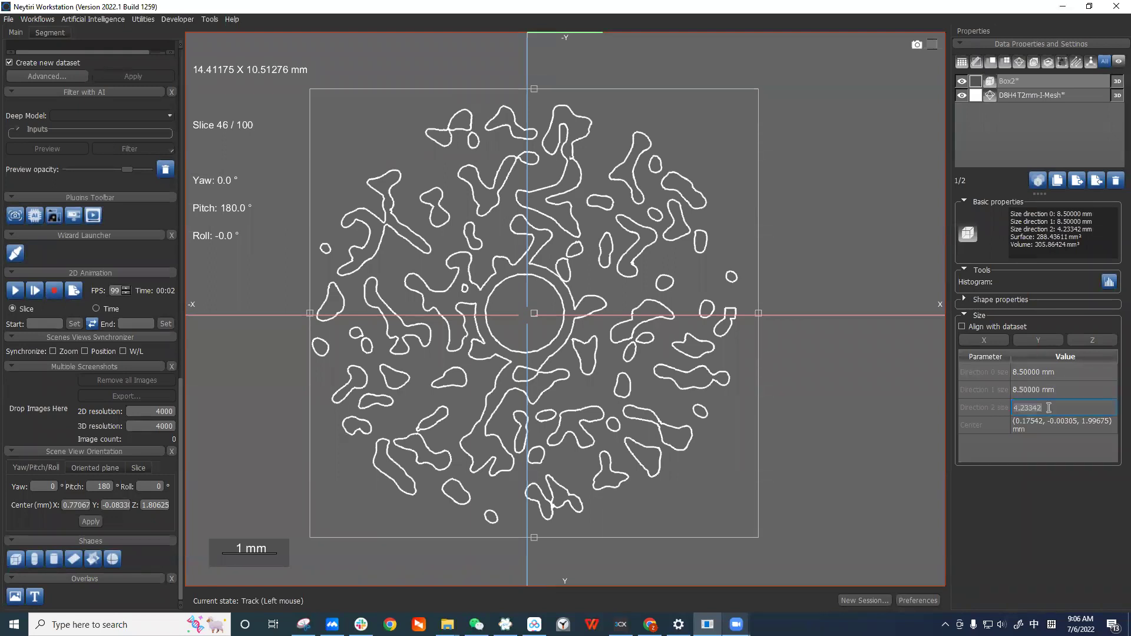
pyautogui.write('4.5')
pyautogui.press('Return')
# Move the box in the XZ slice view to centre it around the mesh, and check the fit in the YZ view.
pyautogui.doubleClick(868, 404)
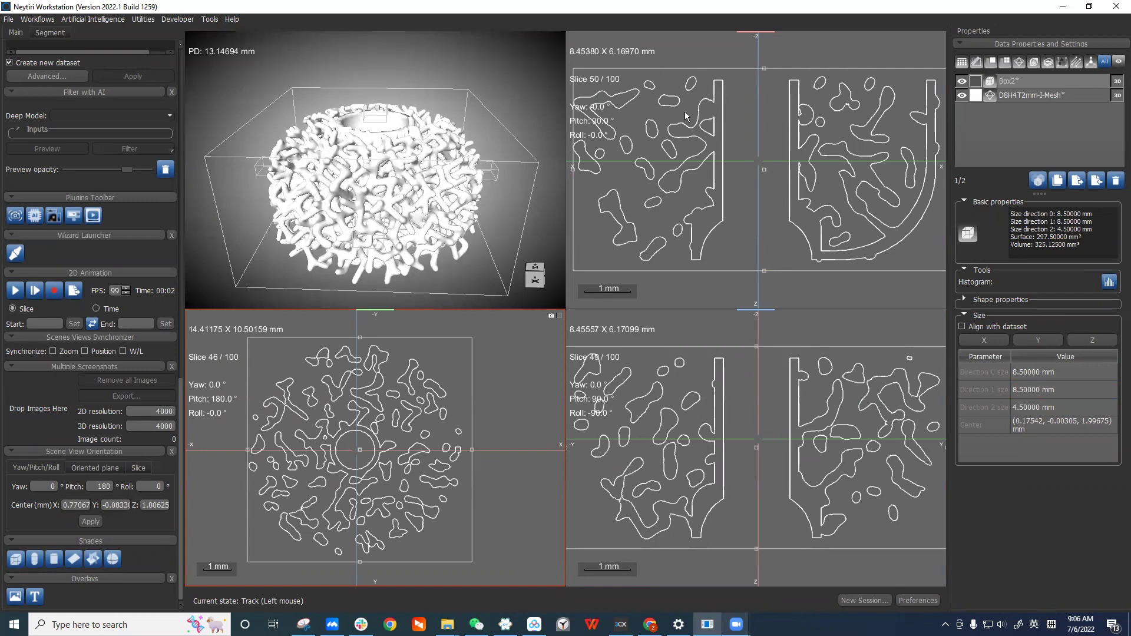
pyautogui.moveTo(822, 60); pyautogui.dragTo(759, 78, button='middle')
pyautogui.doubleClick(906, 232)
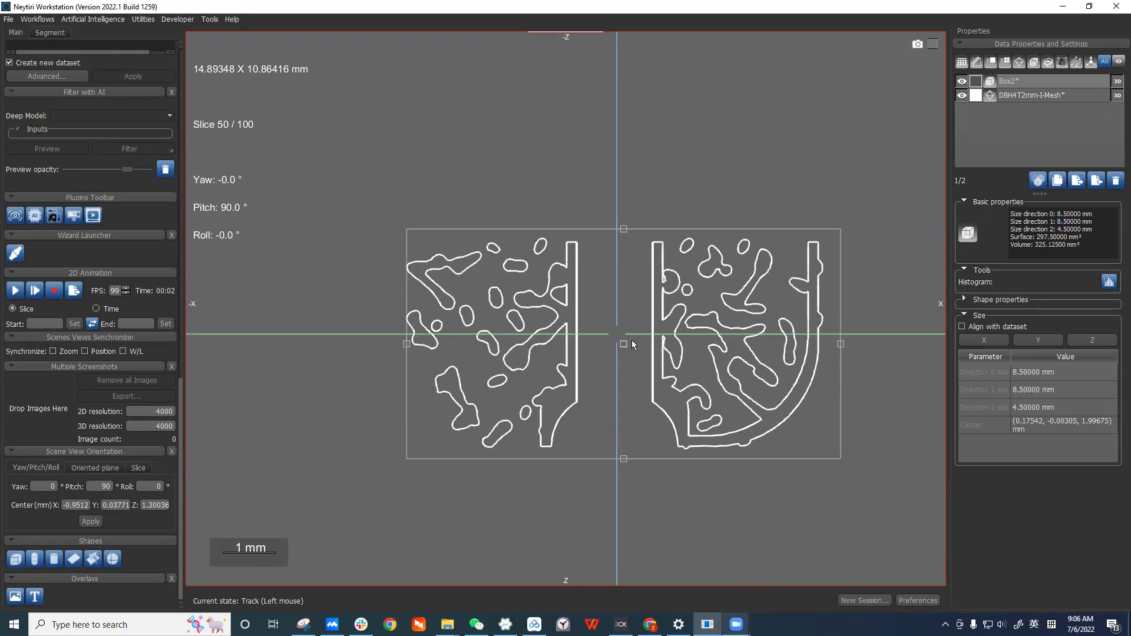
pyautogui.moveTo(629, 348); pyautogui.dragTo(622, 346)
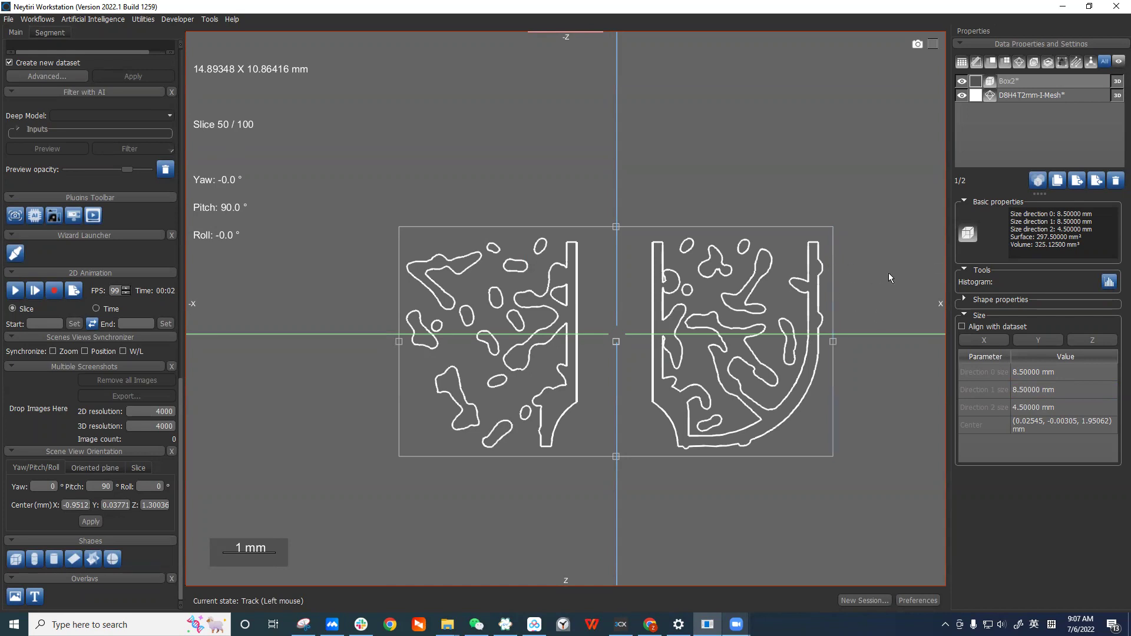
pyautogui.doubleClick(867, 382)
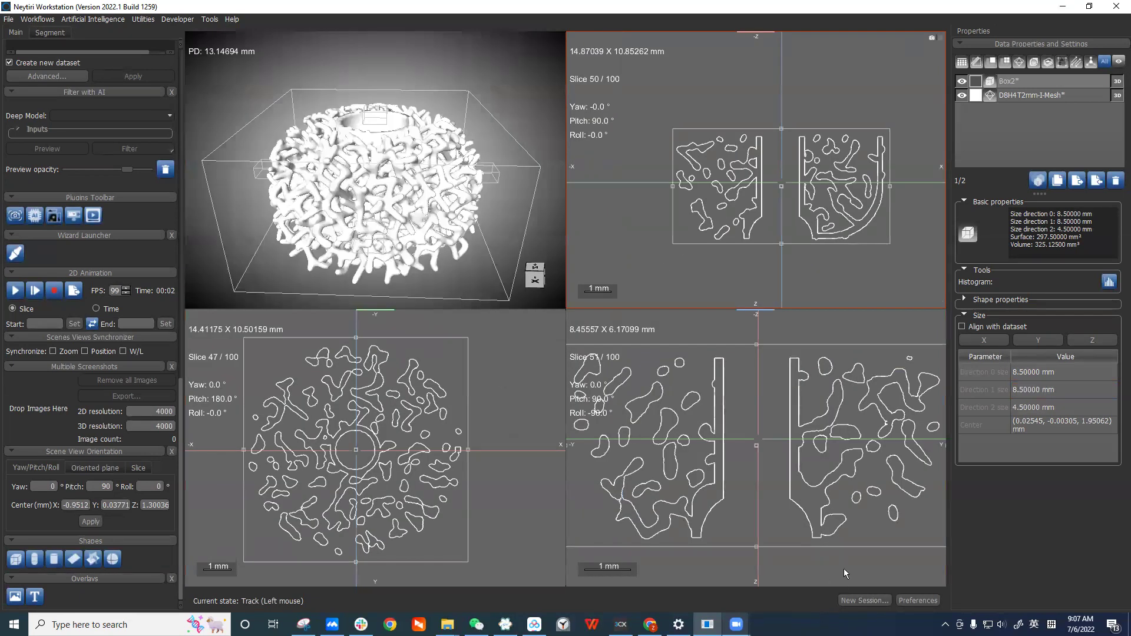
pyautogui.doubleClick(778, 499)
pyautogui.scroll(-3, 781, 489)
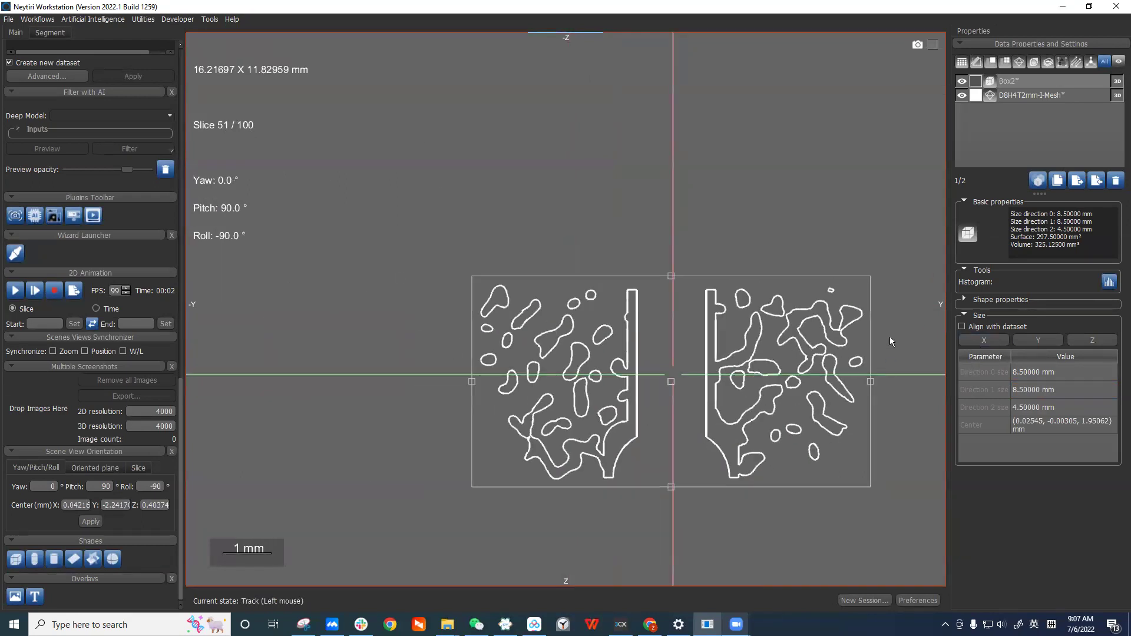
# Edit the visual box of Box2 and lock its Length parameter.
pyautogui.rightClick(1024, 84)
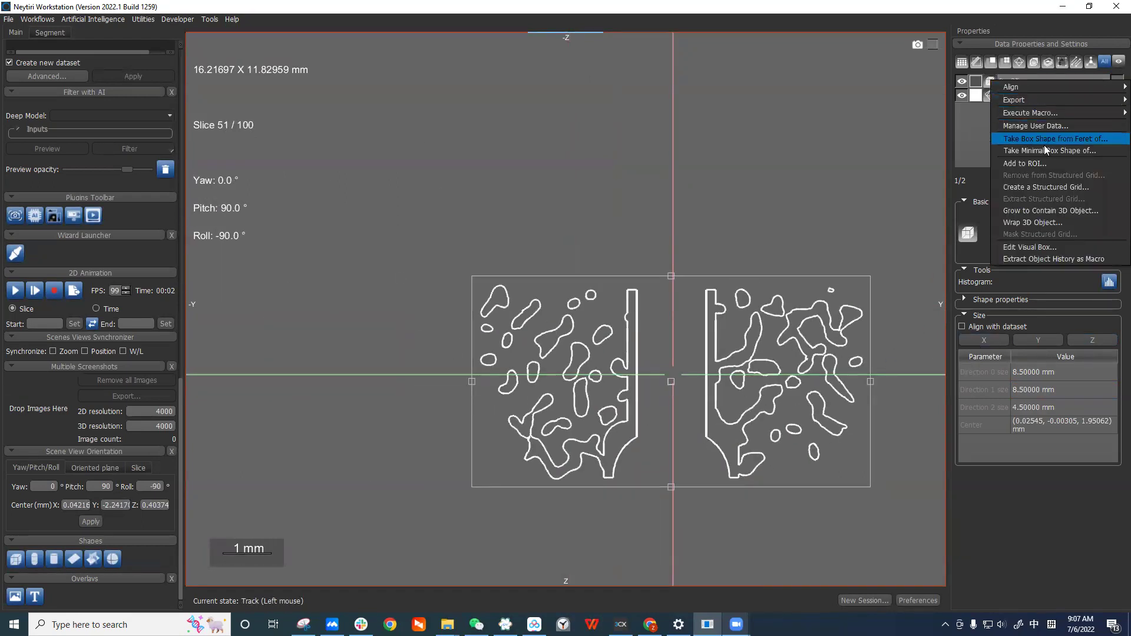
pyautogui.click(1040, 248)
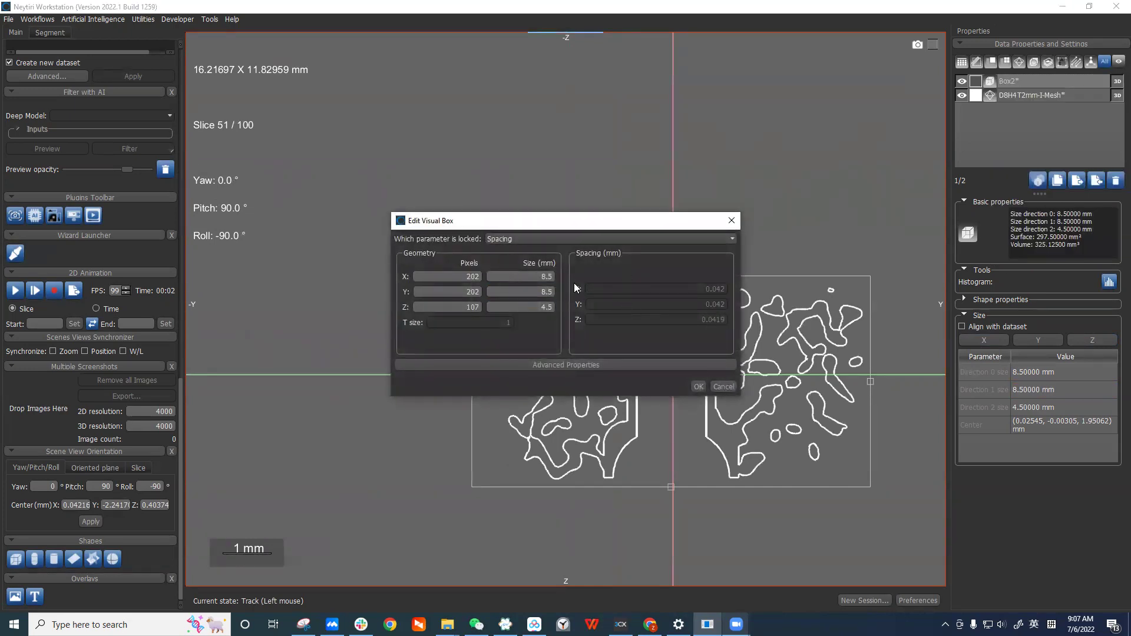
pyautogui.click(563, 239)
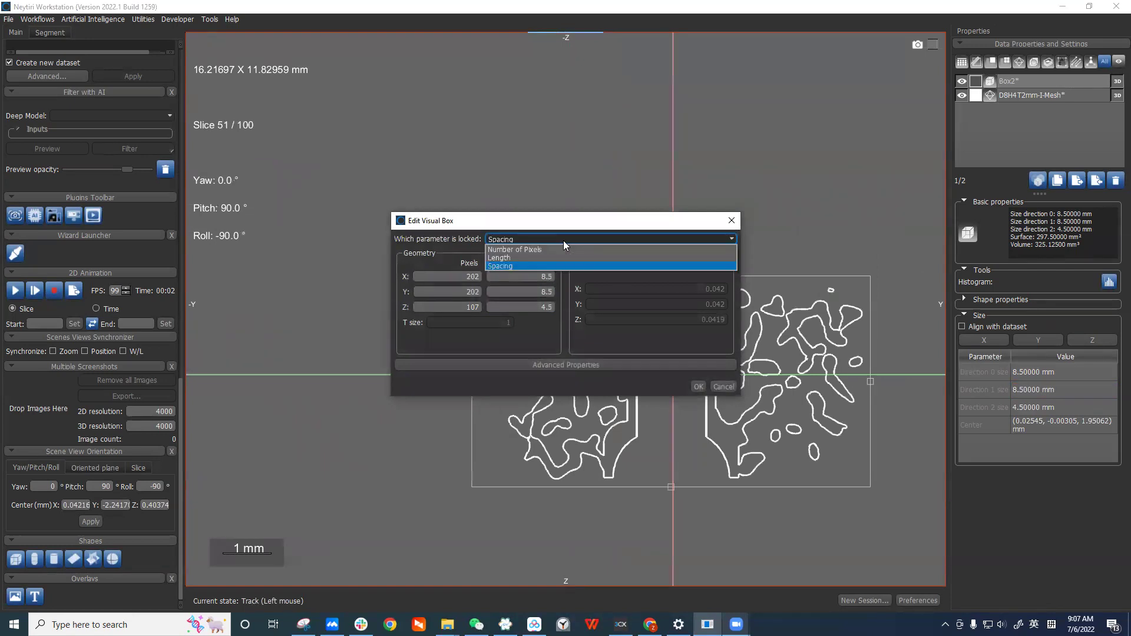
pyautogui.click(544, 257)
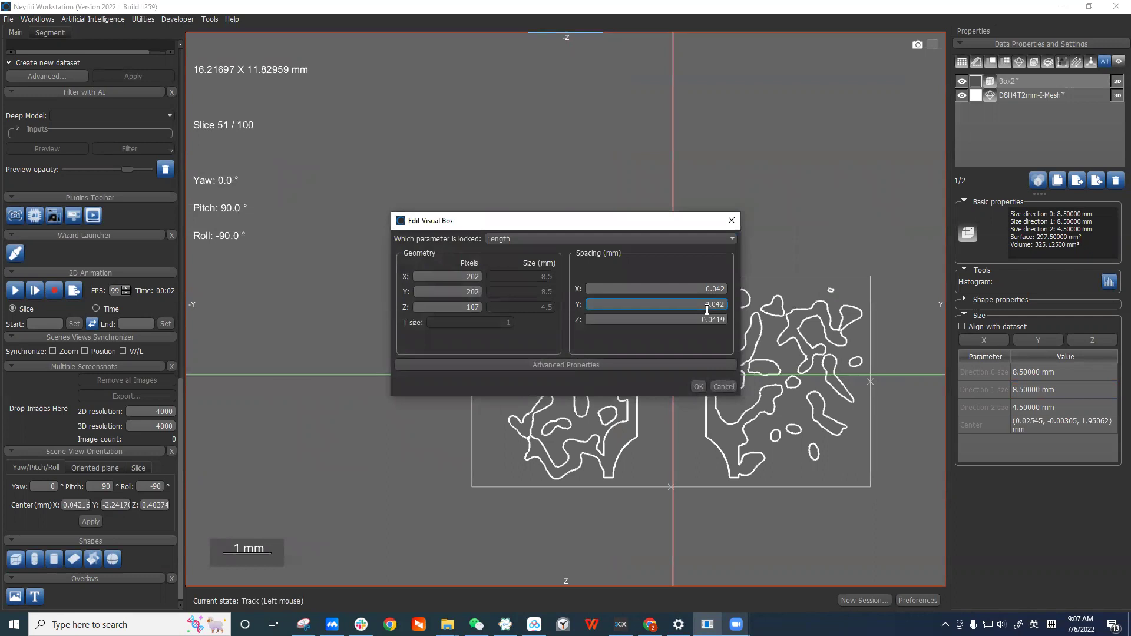
pyautogui.click(529, 241)
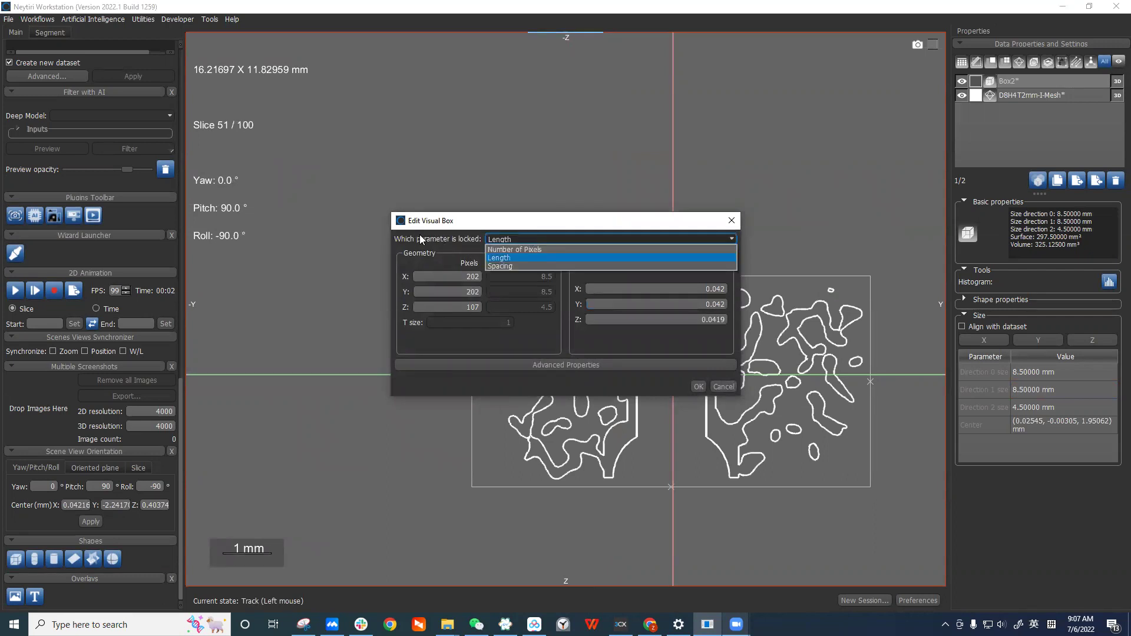
pyautogui.click(511, 258)
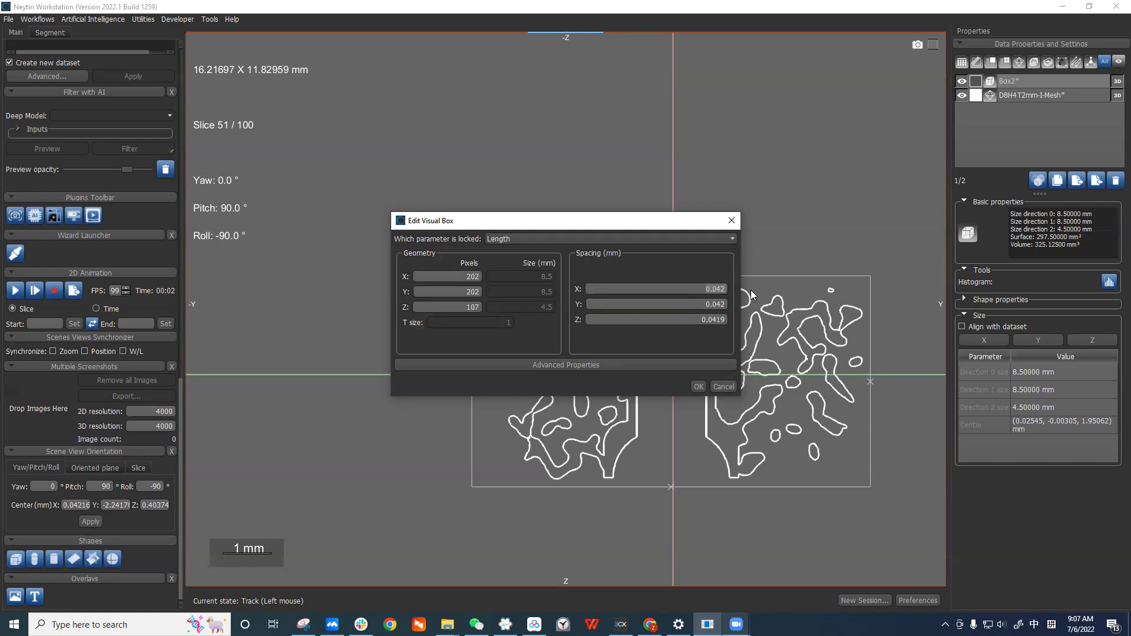
# Set the visual box's X spacing to 0.007 mm and check the resulting pixel count along X.
pyautogui.press('BackSpace')
pyautogui.press('BackSpace')
pyautogui.click(728, 292)
pyautogui.press('BackSpace')
pyautogui.write('07')
pyautogui.click(716, 301)
pyautogui.click(720, 289)
pyautogui.doubleClick(471, 277)
pyautogui.click(489, 281)
pyautogui.doubleClick(468, 276)
# Set the visual box's Y and Z spacing to 0.007 mm and apply the changes.
pyautogui.doubleClick(716, 304)
pyautogui.write('0.0421')
pyautogui.press('BackSpace')
pyautogui.press('BackSpace')
pyautogui.write('07')
pyautogui.click(705, 319)
pyautogui.press('BackSpace')
pyautogui.press('BackSpace')
pyautogui.press('BackSpace')
pyautogui.write('07')
pyautogui.click(711, 288)
pyautogui.click(677, 304)
pyautogui.click(685, 322)
pyautogui.click(468, 307)
pyautogui.click(698, 388)
# Start creating a structured grid from Box2 with ROI as the grid type.
pyautogui.click(1034, 81)
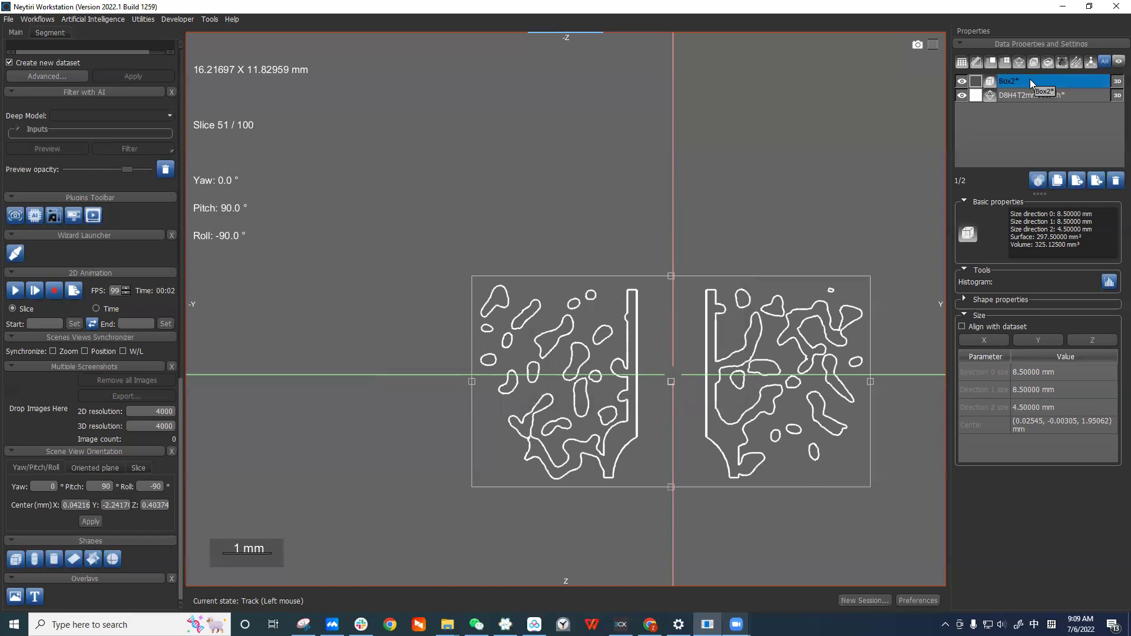
pyautogui.rightClick(1030, 80)
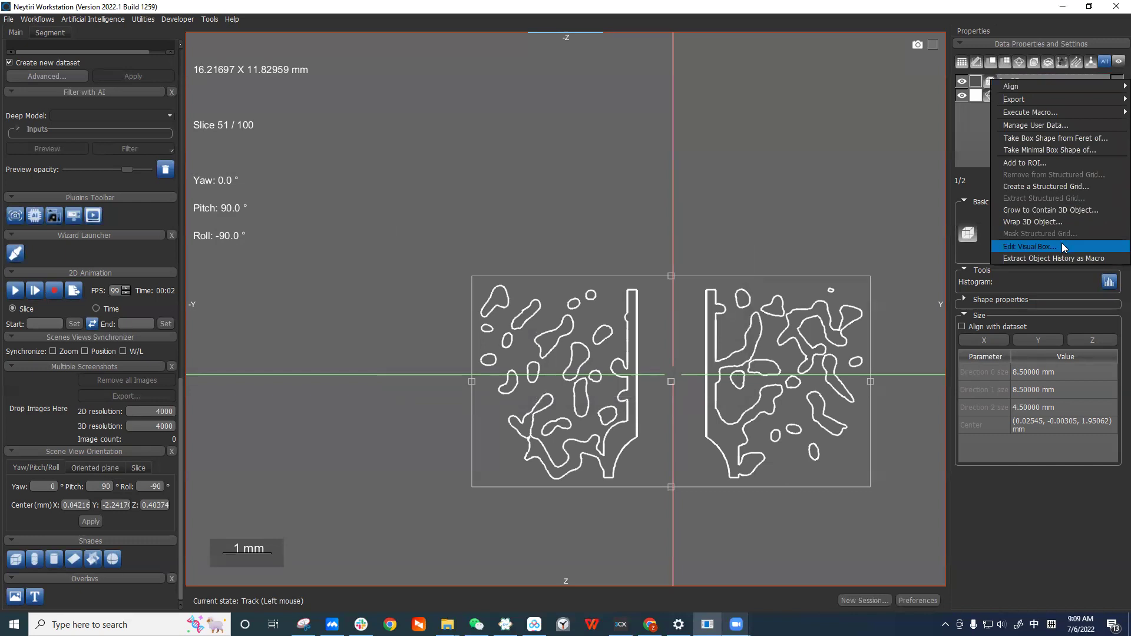
pyautogui.click(987, 143)
pyautogui.rightClick(1027, 86)
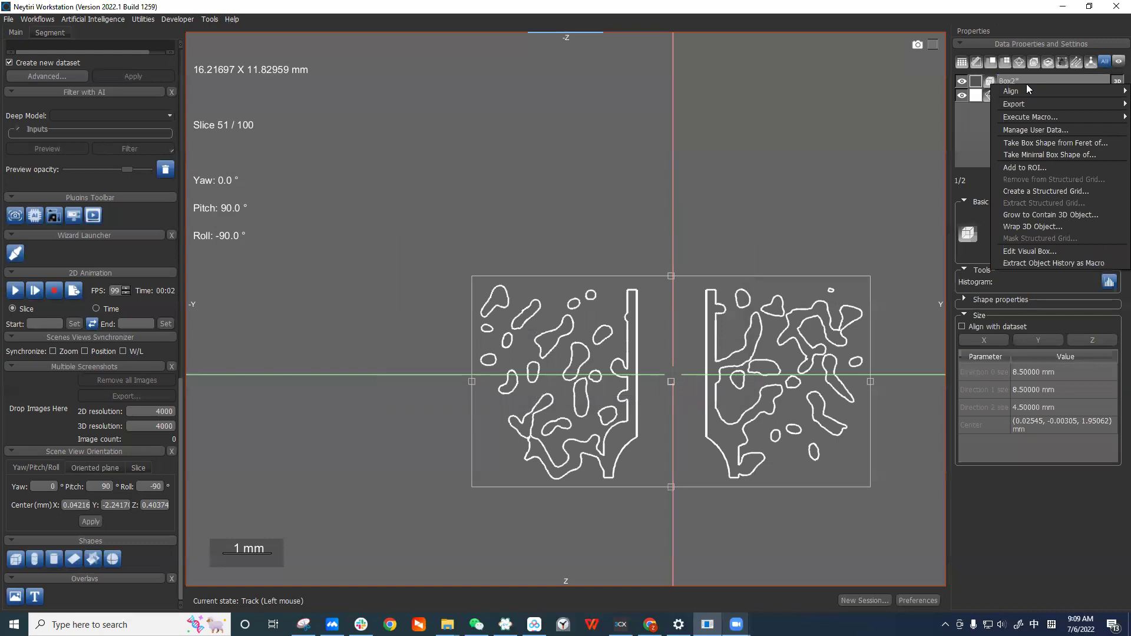
pyautogui.moveTo(1040, 88)
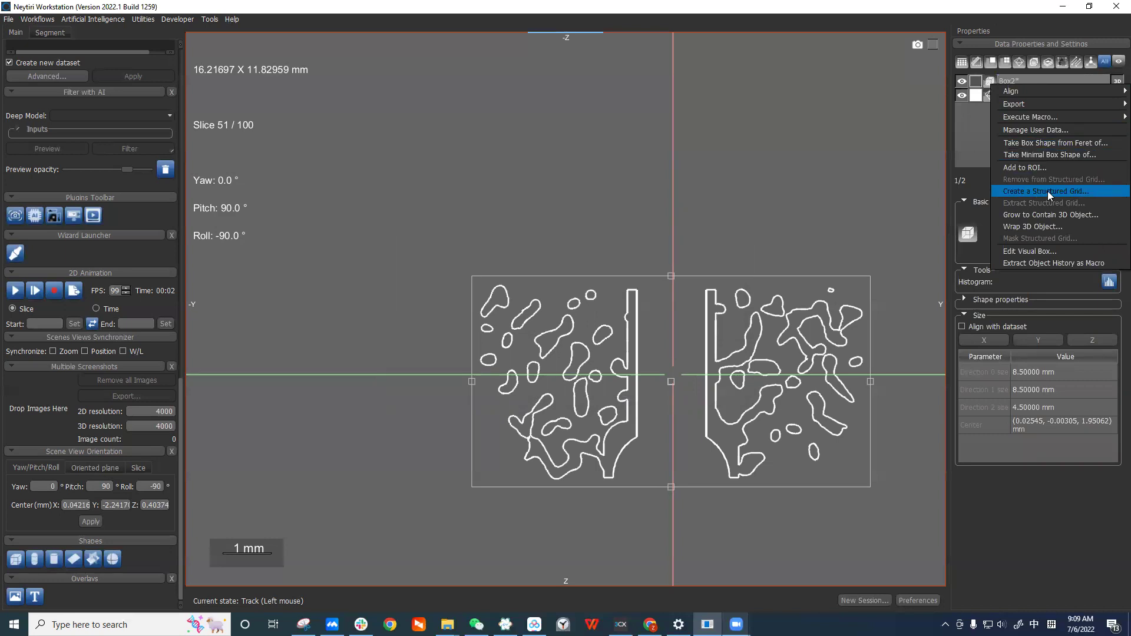
pyautogui.click(1076, 192)
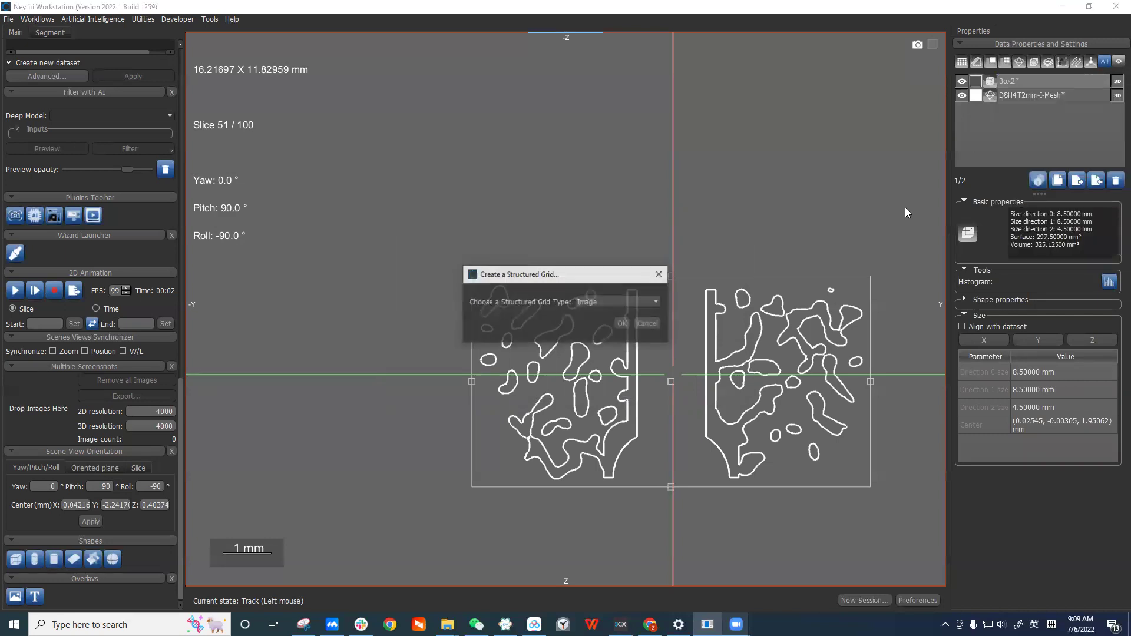
pyautogui.click(604, 305)
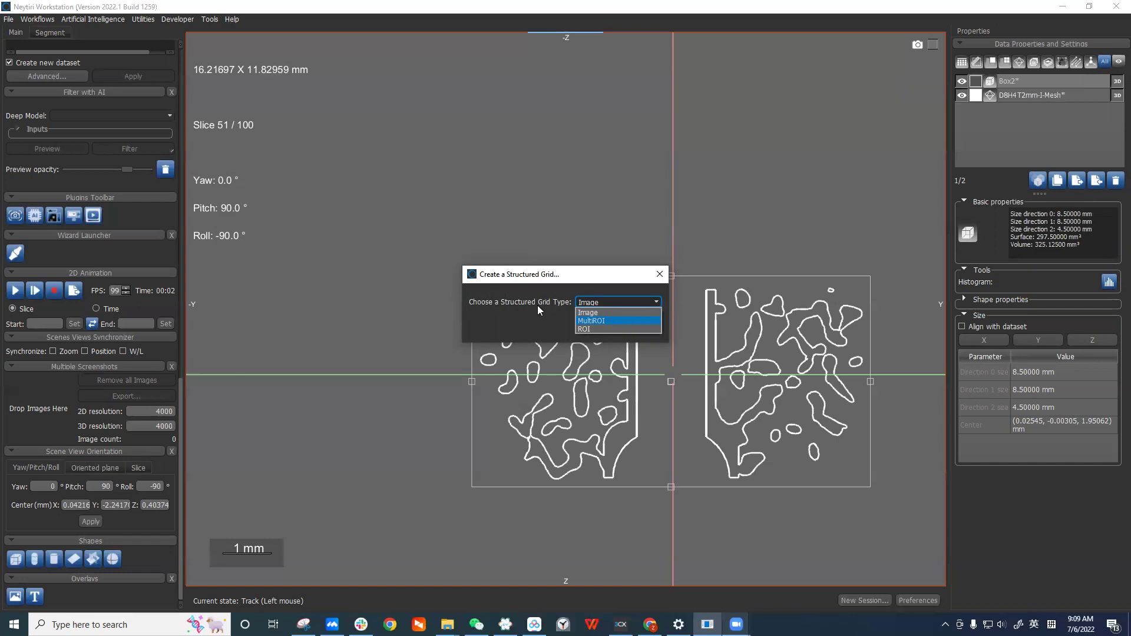
pyautogui.click(614, 329)
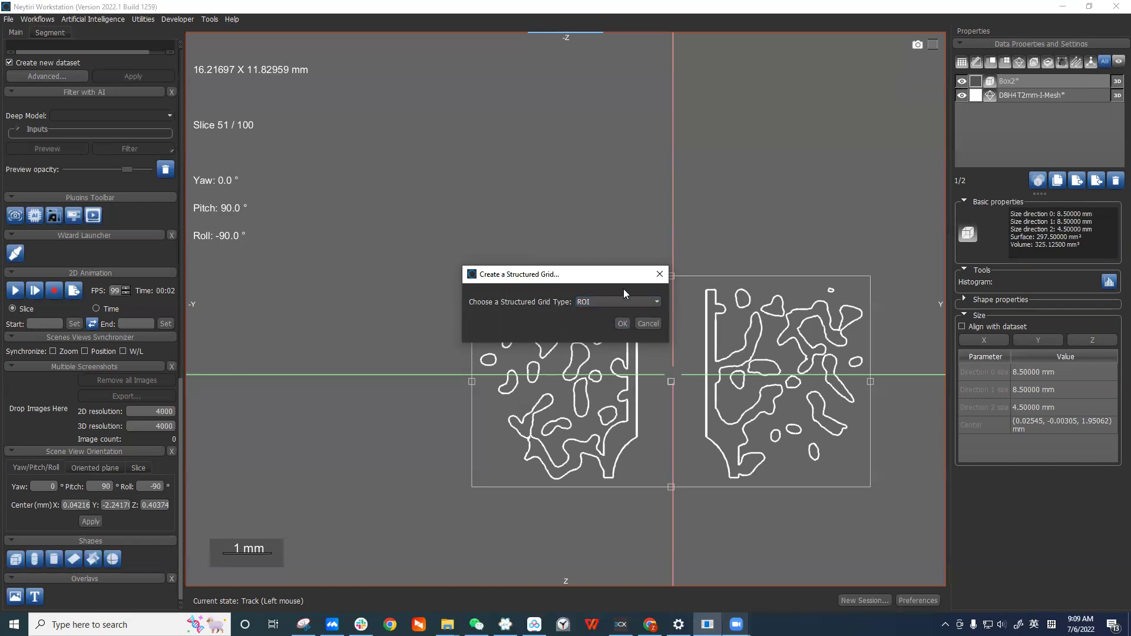
pyautogui.click(623, 323)
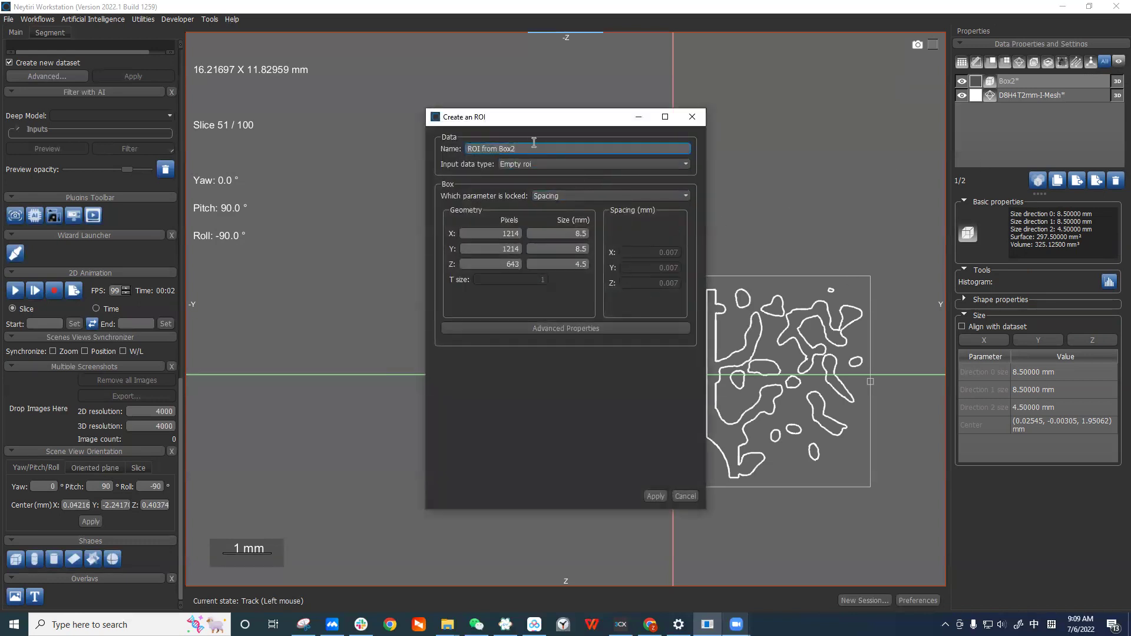
# Review the ROI's geometry and create it as an empty ROI named "ROI from Box2".
pyautogui.click(578, 233)
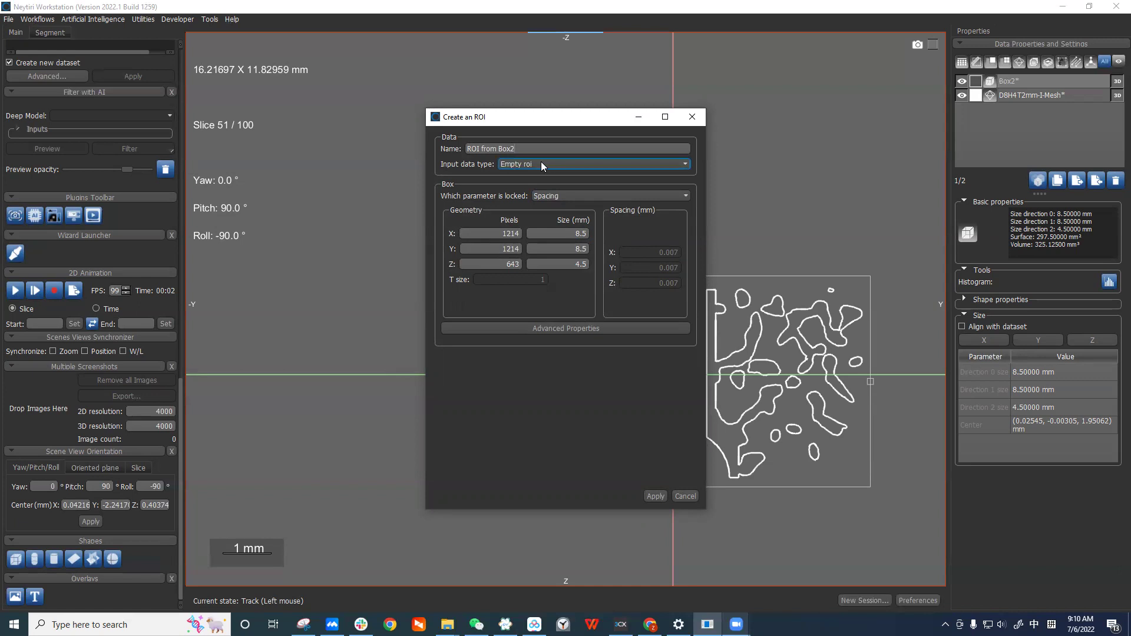
pyautogui.click(524, 149)
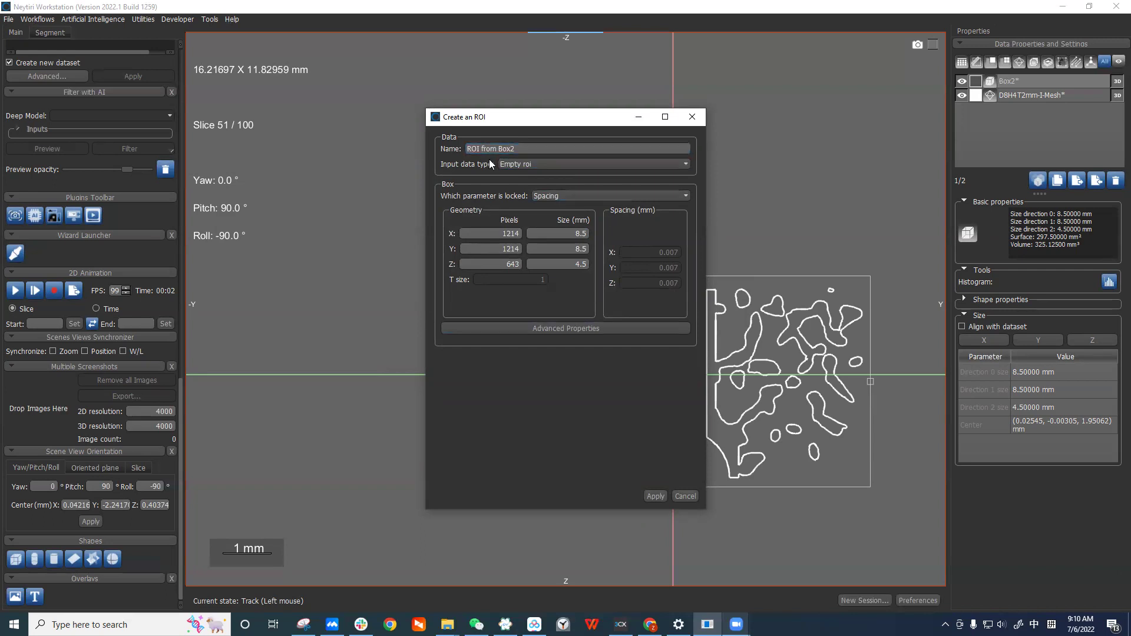
pyautogui.click(655, 495)
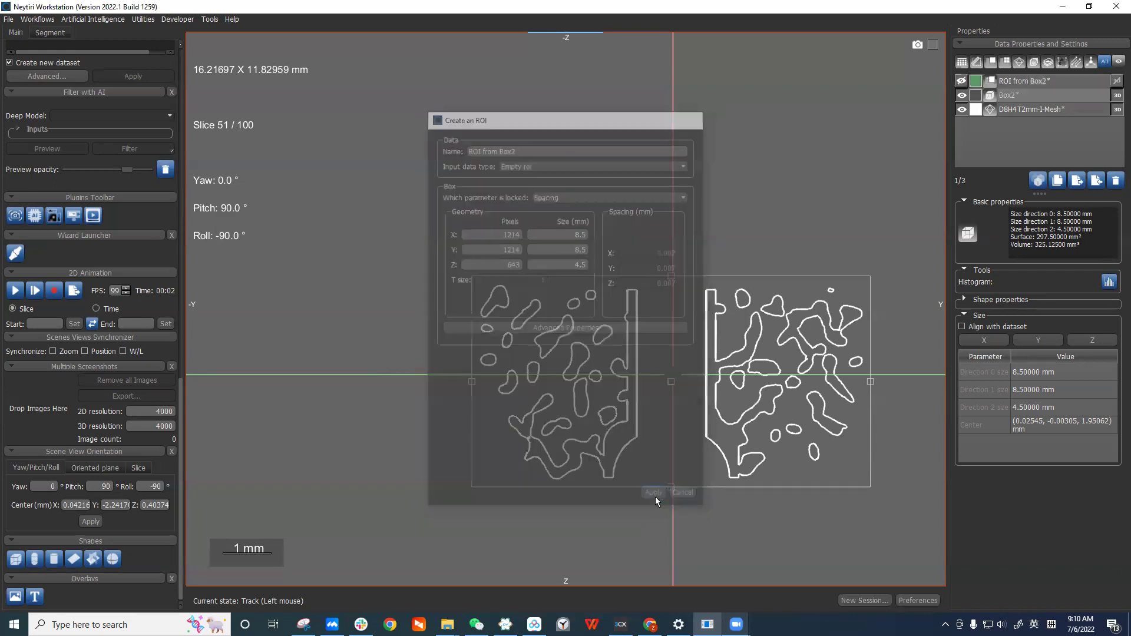
# Show the ROI from Box2 in place of the box shape and display its clip box in all four views.
pyautogui.click(961, 96)
pyautogui.click(962, 81)
pyautogui.click(1014, 82)
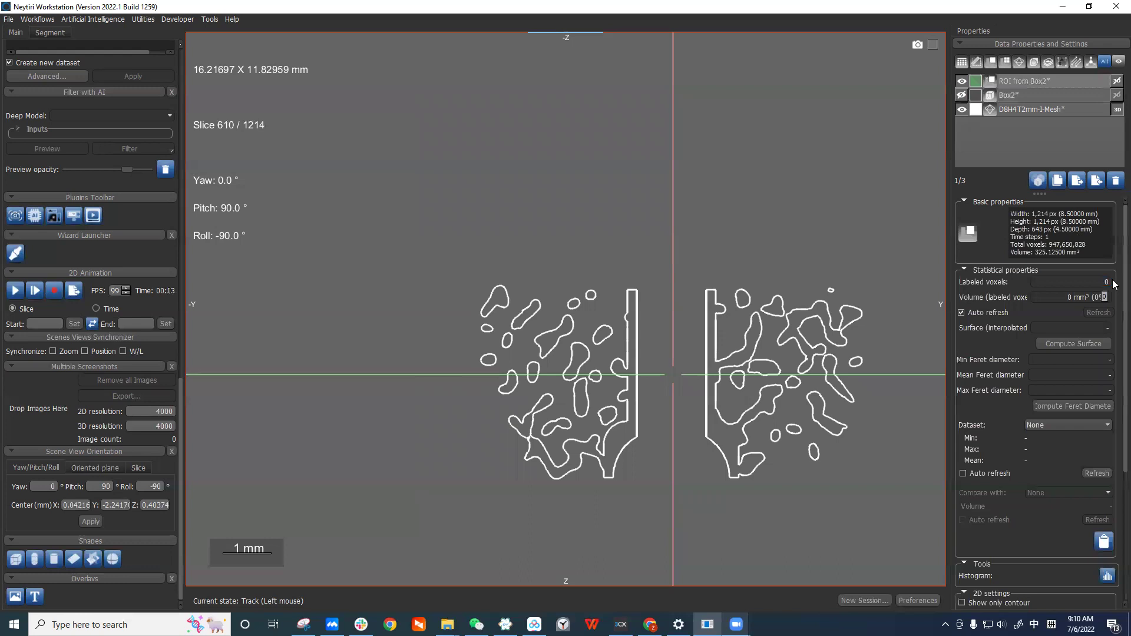
pyautogui.scroll(-3, 1115, 288)
pyautogui.click(968, 516)
pyautogui.scroll(-2, 905, 497)
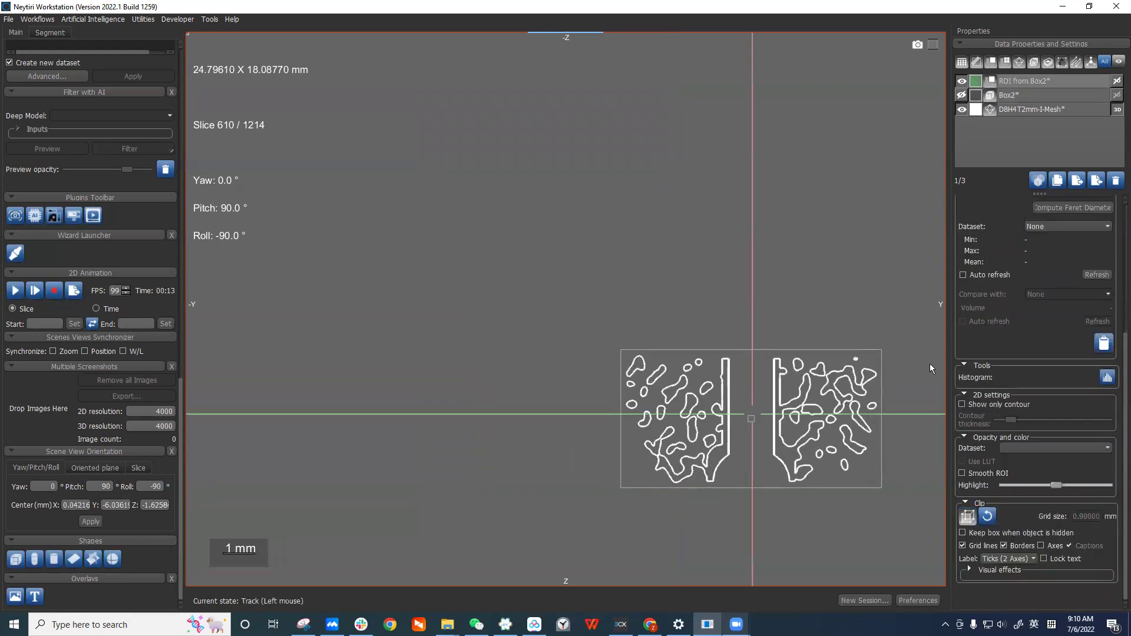
pyautogui.doubleClick(929, 363)
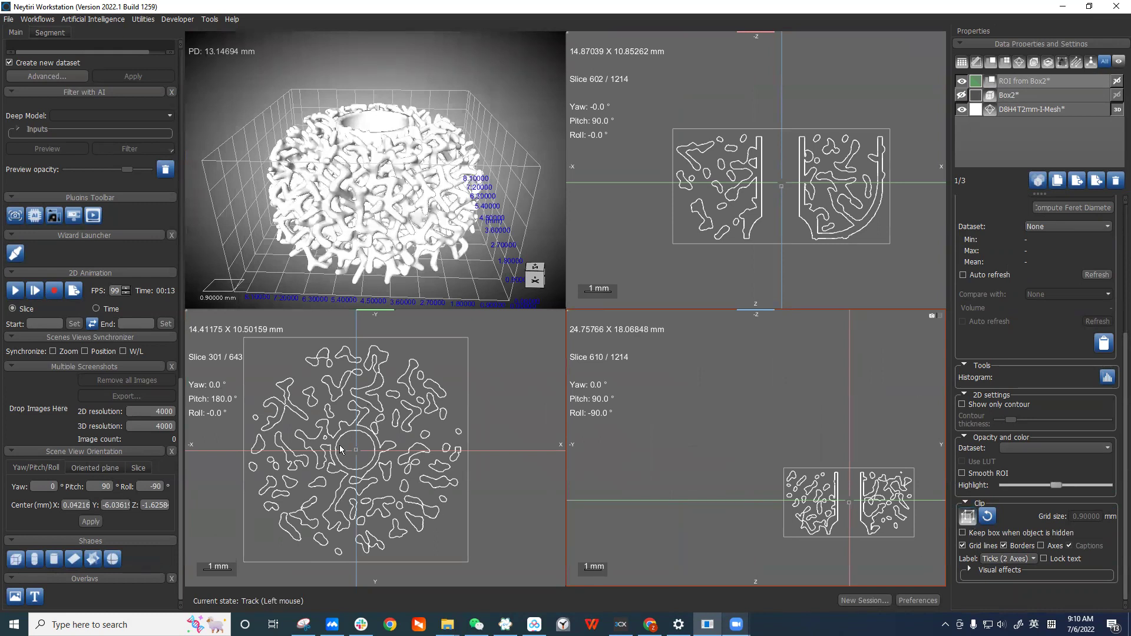
# Show Box2 alone without its ROI to compare the box outline in all views, then hide the box again.
pyautogui.click(1019, 95)
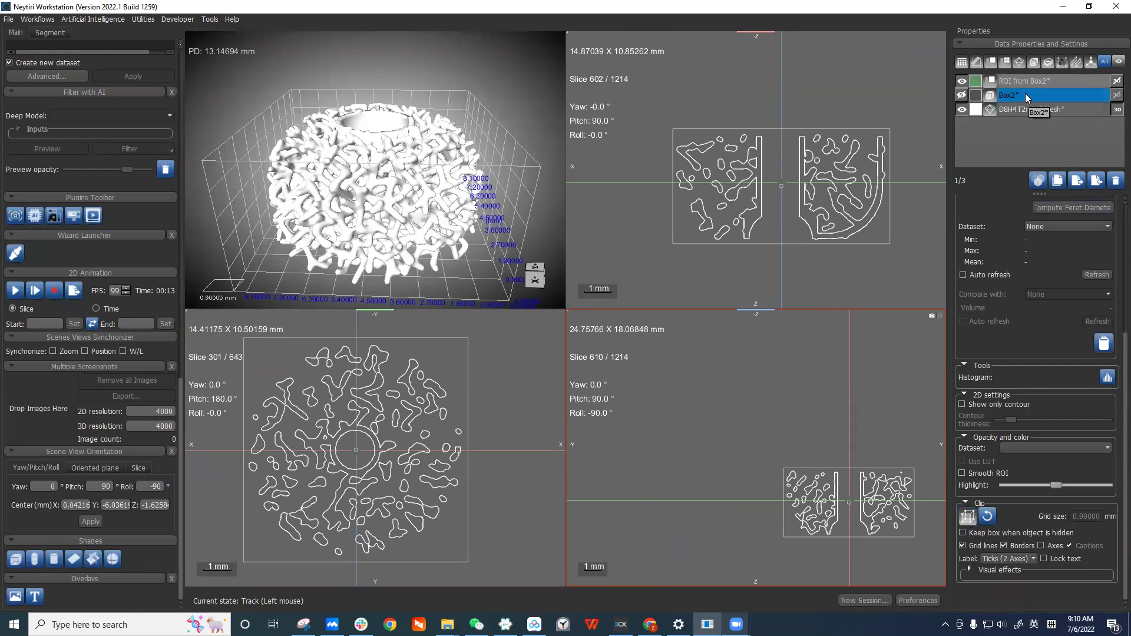
pyautogui.click(1041, 97)
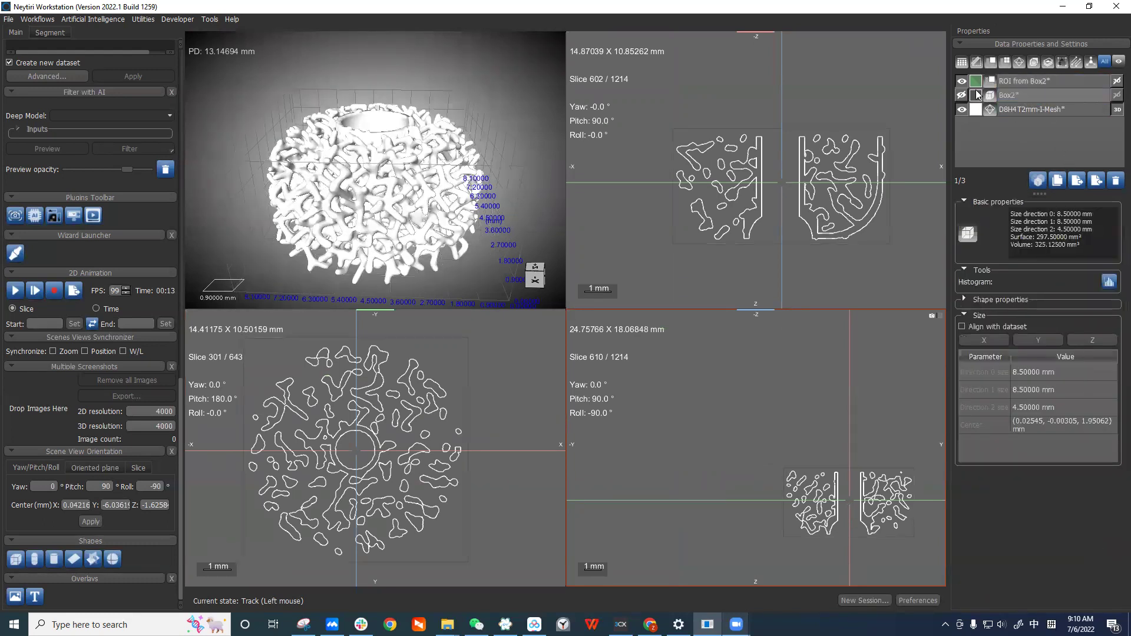
pyautogui.click(961, 80)
pyautogui.click(961, 95)
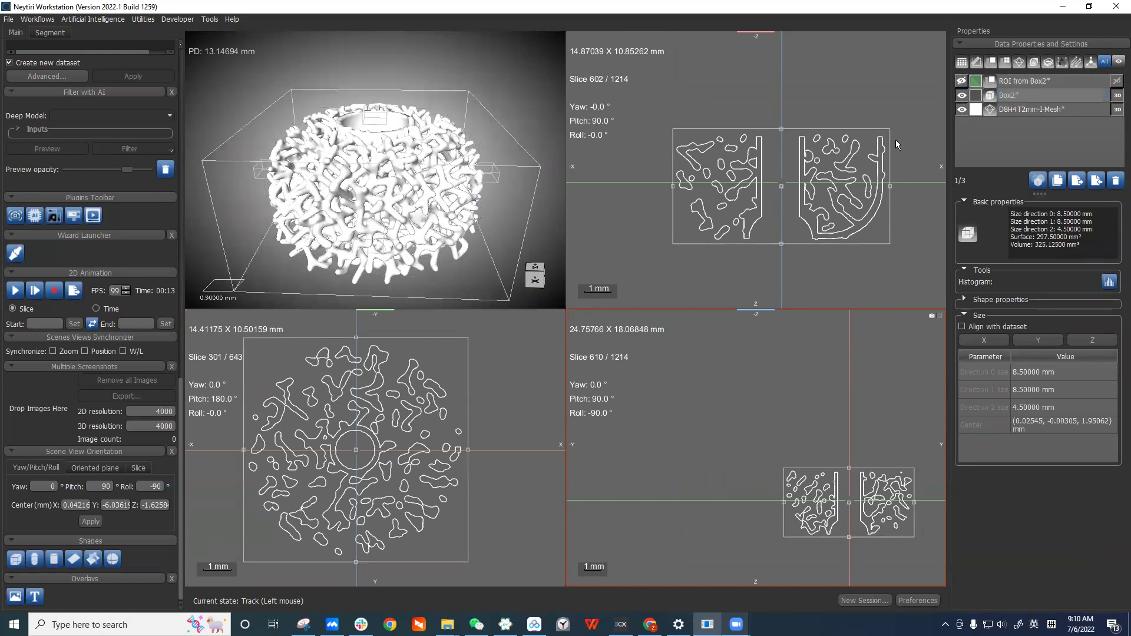
pyautogui.click(961, 95)
# Check the extent of ROI from Box2 by toggling its clip box, and review its labeled voxel and volume statistics.
pyautogui.click(1022, 81)
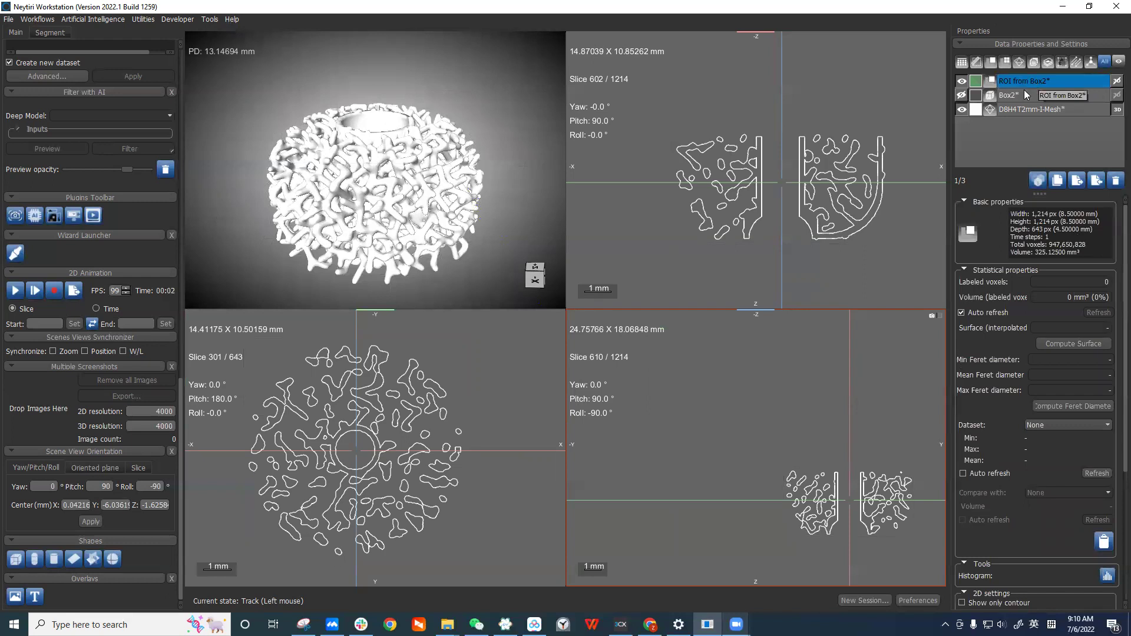
pyautogui.scroll(-5, 1113, 589)
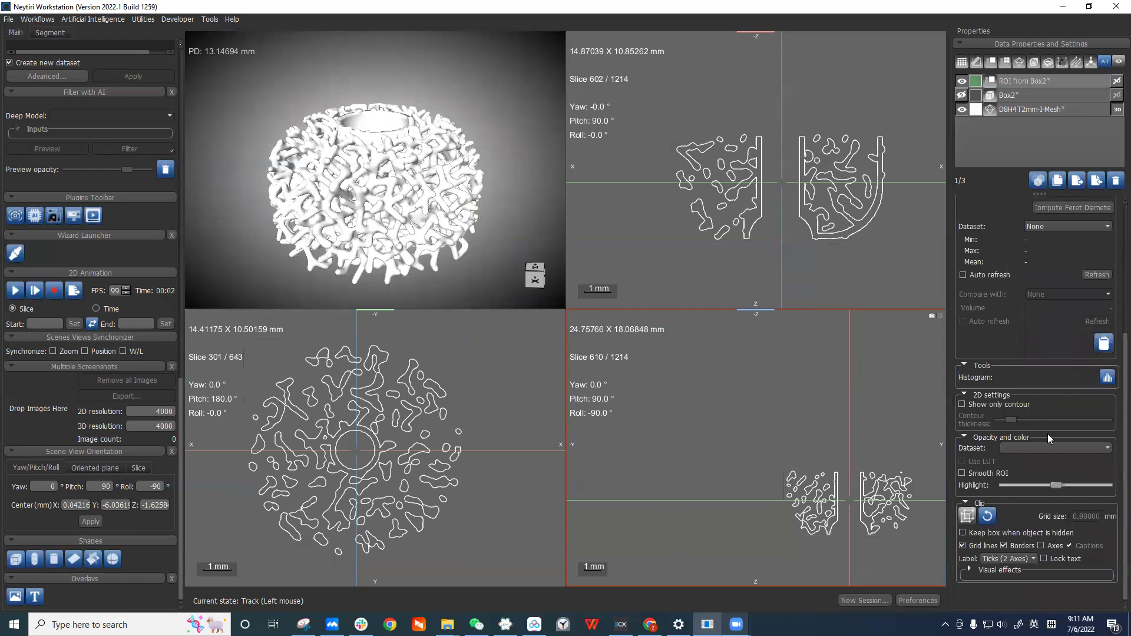
pyautogui.click(966, 516)
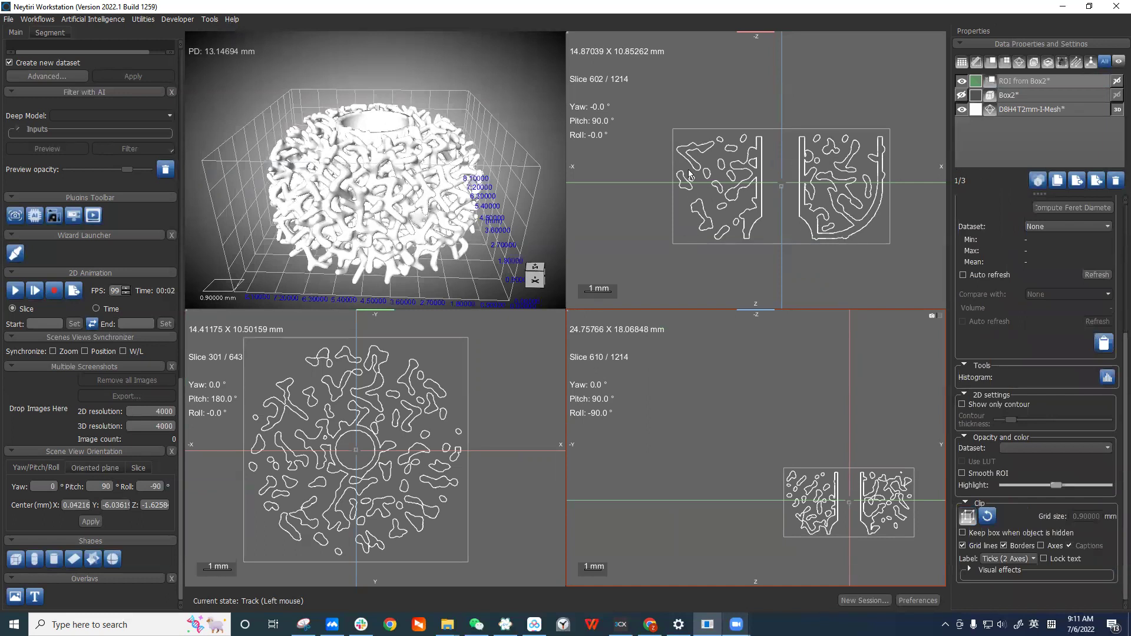
pyautogui.click(967, 516)
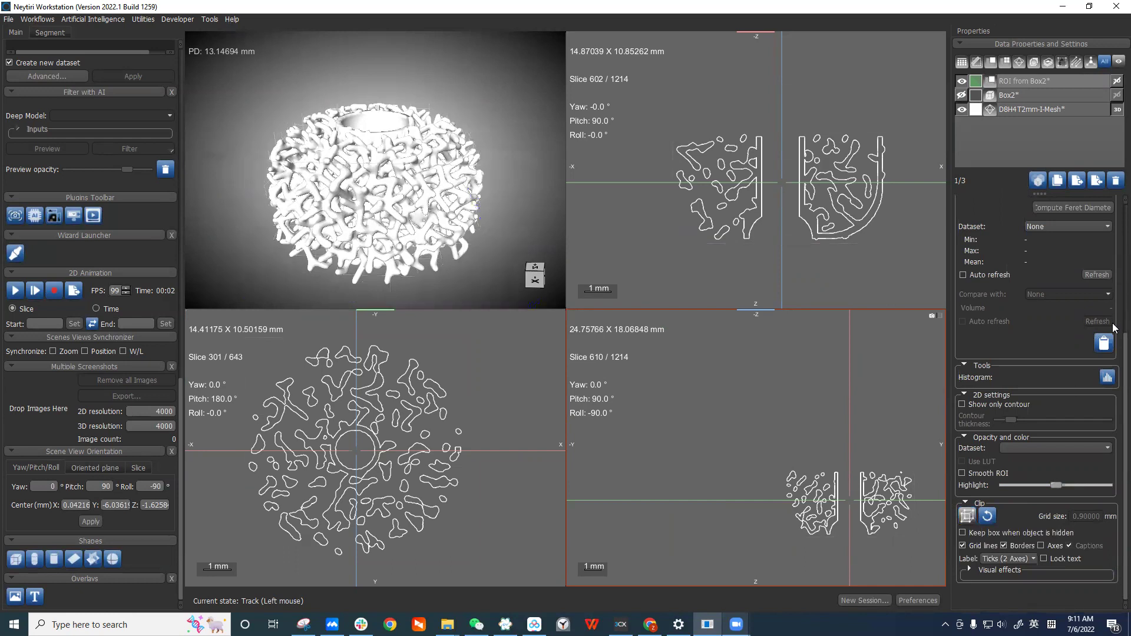
pyautogui.scroll(5, 1113, 350)
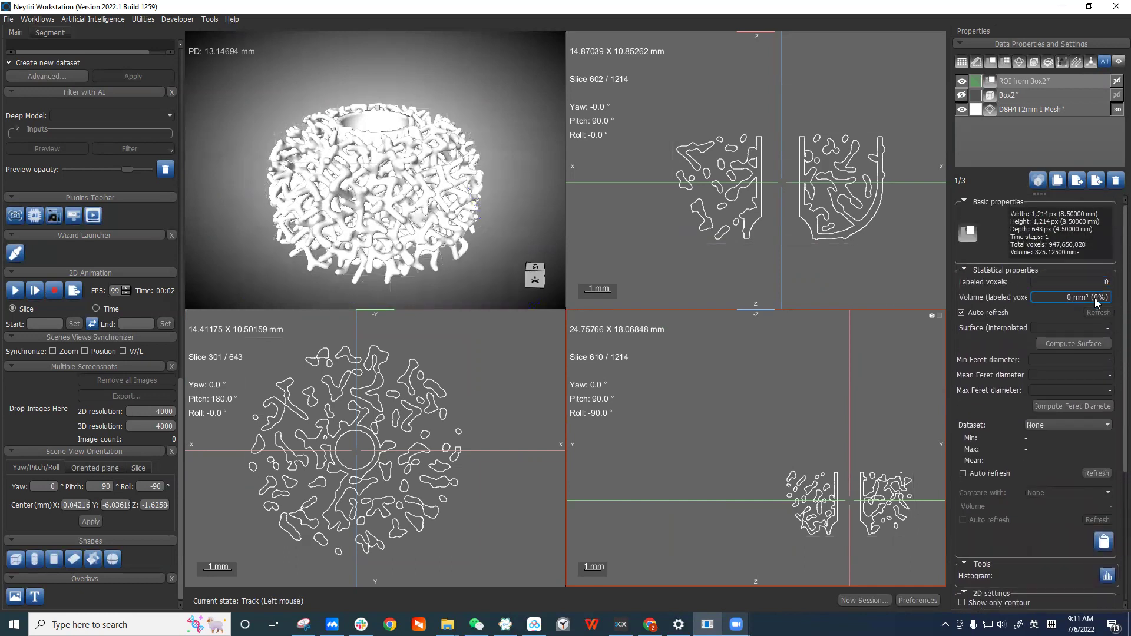
pyautogui.click(1054, 83)
# Export the D8H4T2mm-I-Mesh to ROI, using ROI from Box2 as the target.
pyautogui.click(1020, 107)
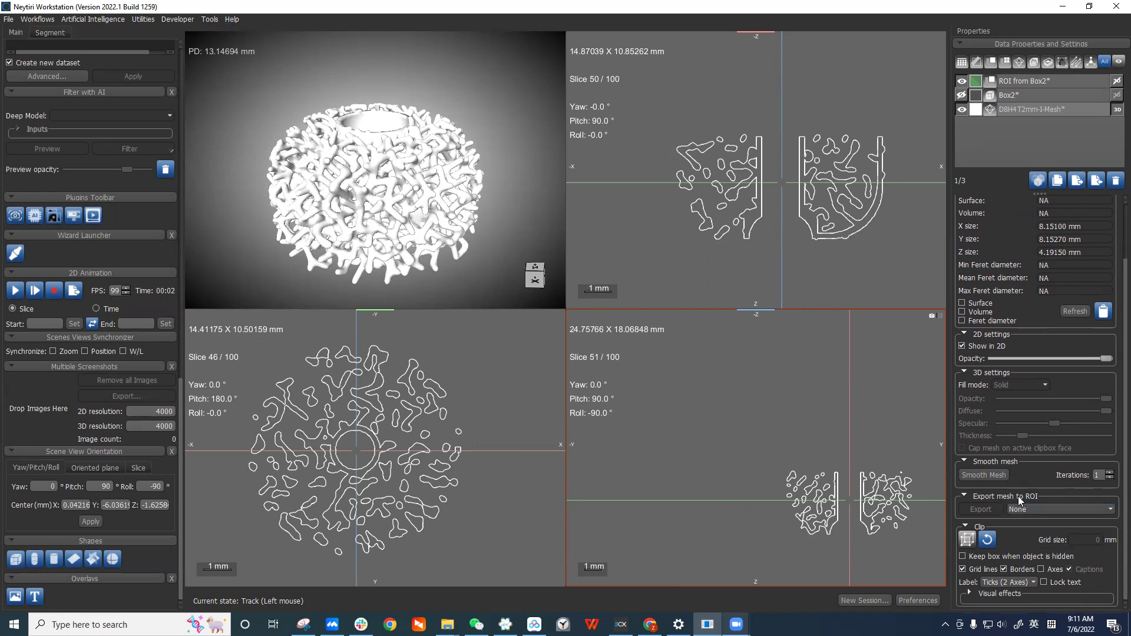
pyautogui.click(1032, 506)
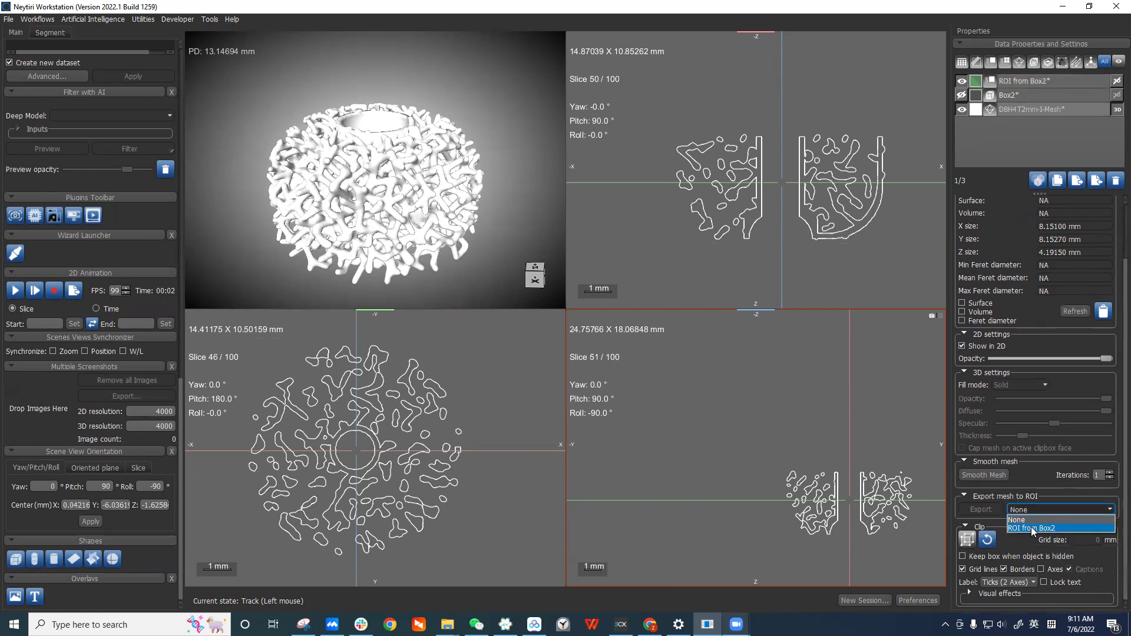
pyautogui.click(1032, 528)
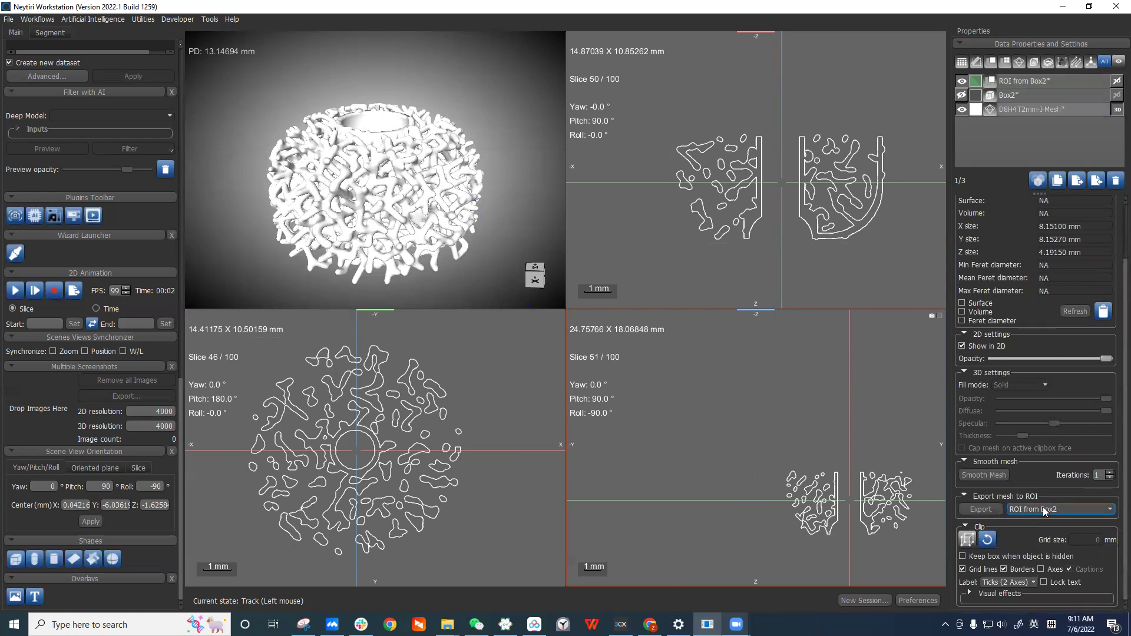
pyautogui.click(1043, 516)
pyautogui.click(1040, 528)
pyautogui.click(981, 510)
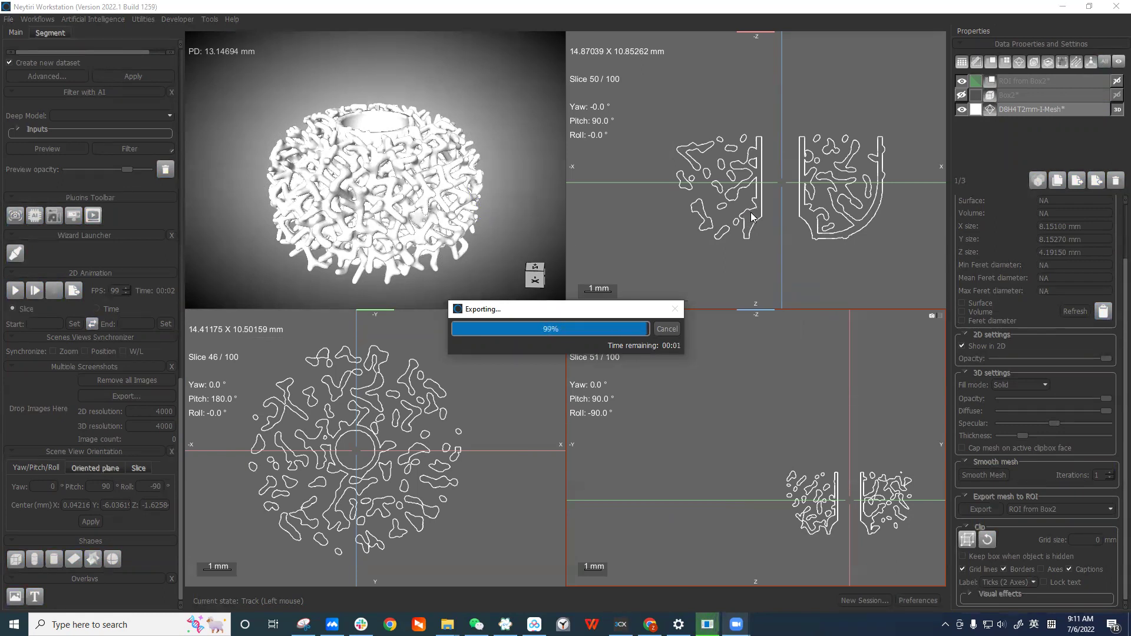
# Hide the D8H4T2mm-I-Mesh and enlarge the X–Z slice view of the ROI to fill the display area.
pyautogui.click(962, 110)
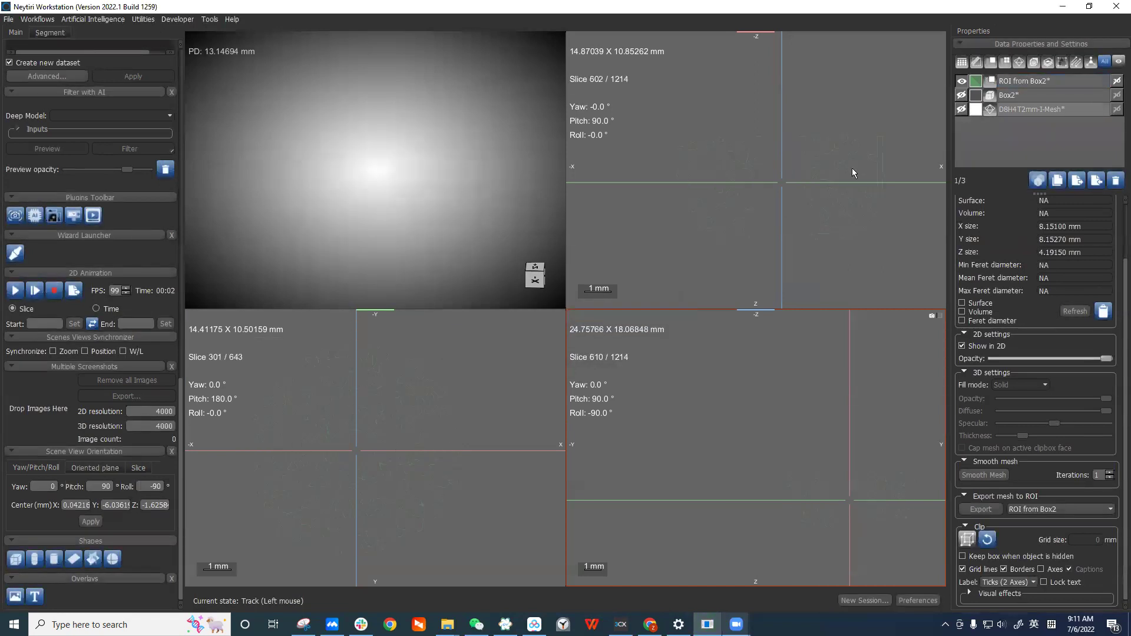
pyautogui.scroll(5, 842, 182)
pyautogui.doubleClick(842, 189)
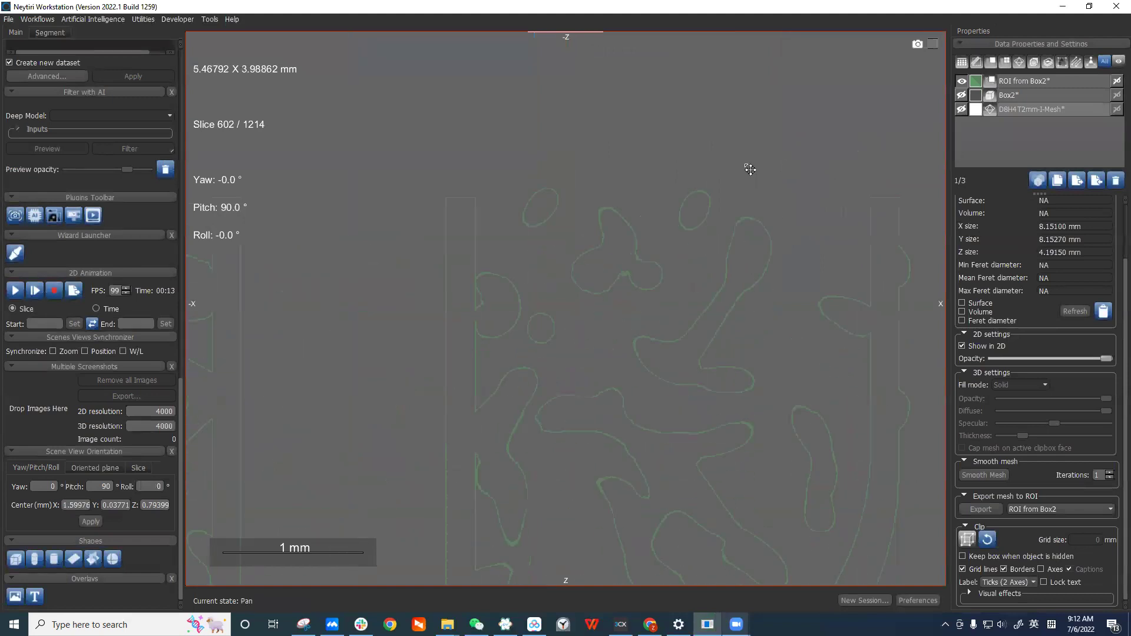
# Examine the exported ROI's strut outlines up close and across neighbouring slices, comparing them with the mesh.
pyautogui.scroll(2, 751, 171)
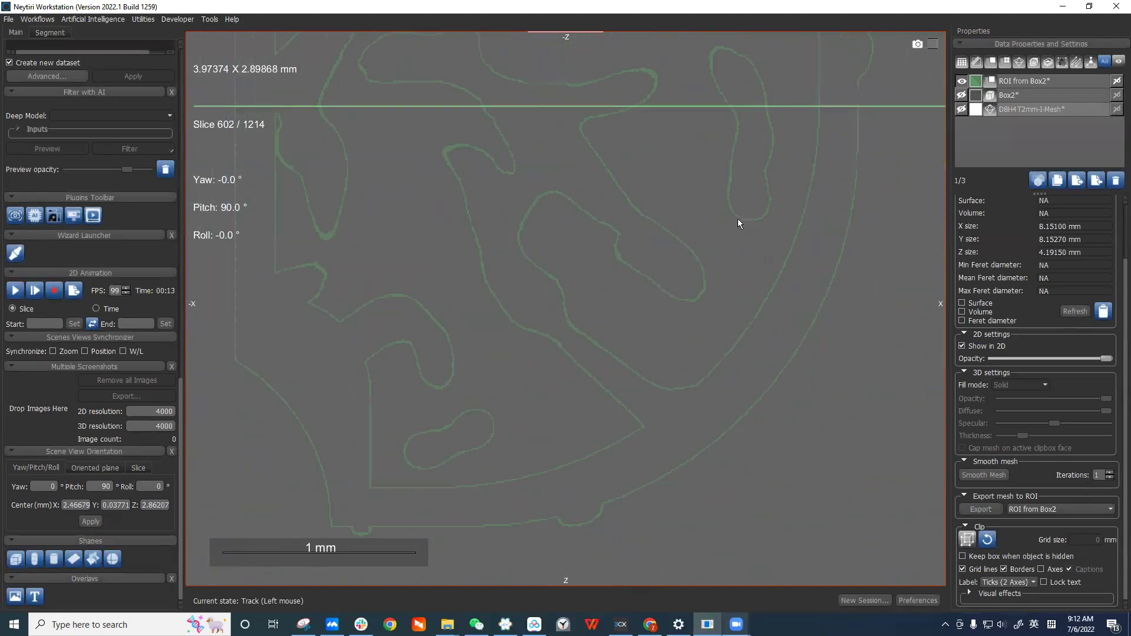
pyautogui.scroll(2, 813, 402)
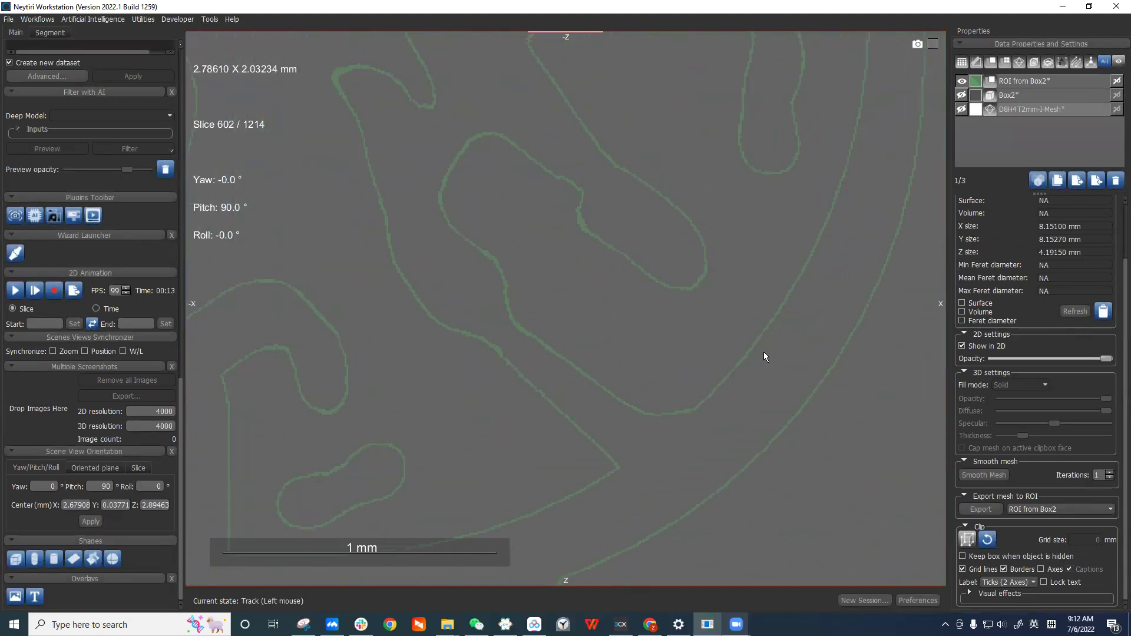
pyautogui.click(960, 110)
pyautogui.click(960, 110)
pyautogui.scroll(3, 683, 473)
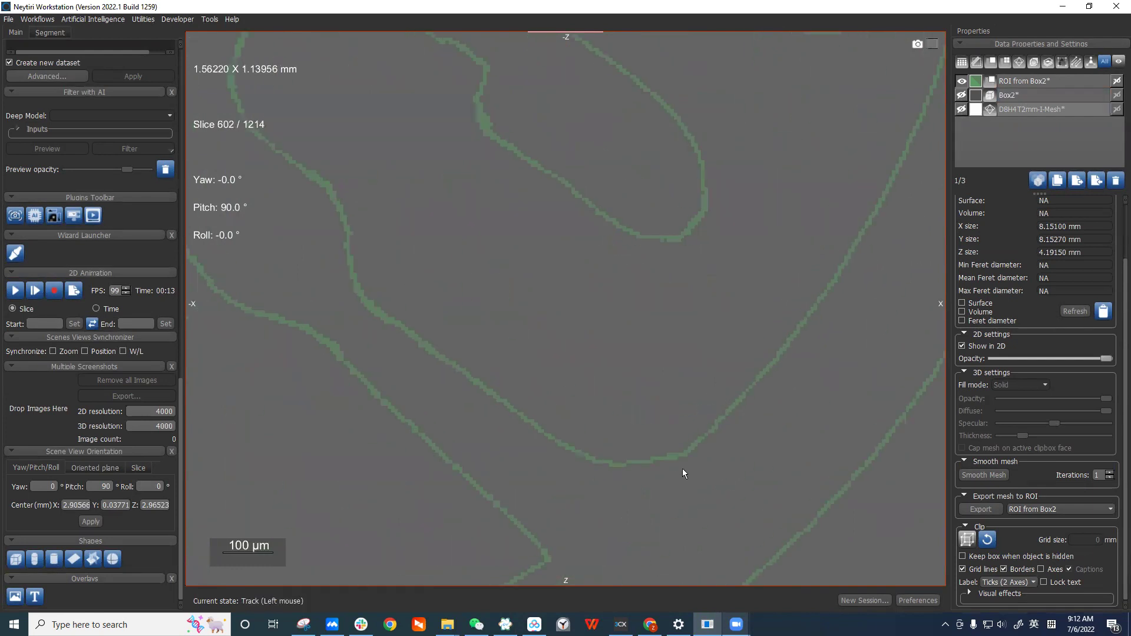
pyautogui.scroll(-9, 704, 282)
pyautogui.scroll(-1, 650, 169)
pyautogui.moveTo(579, 187); pyautogui.dragTo(710, 199, button='middle')
pyautogui.scroll(-4, 659, 148)
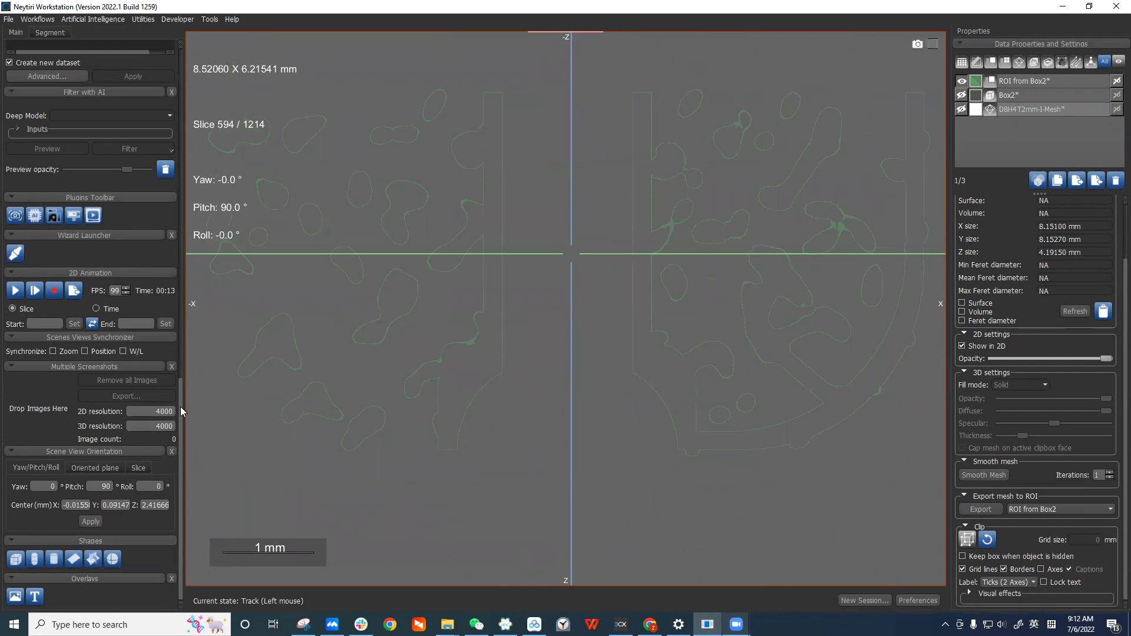
# Fill the inner areas of ROI from Box2 using the 3D option.
pyautogui.moveTo(180, 407); pyautogui.dragTo(221, 42)
pyautogui.click(47, 33)
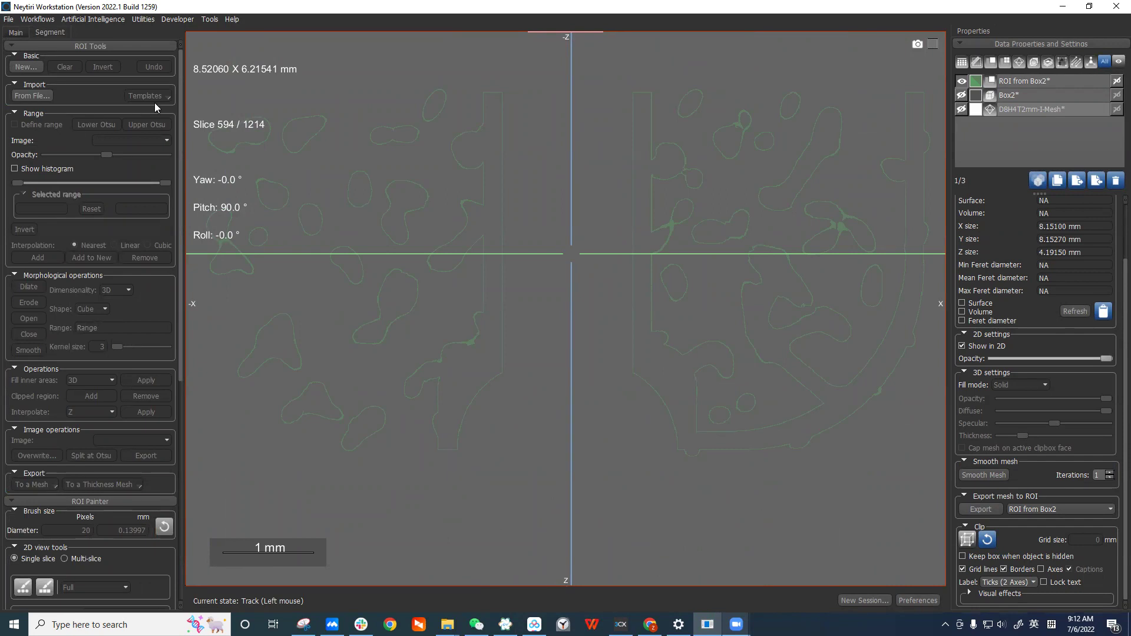
pyautogui.moveTo(181, 113)
pyautogui.mouseDown()
pyautogui.moveTo(176, 226)
pyautogui.moveTo(146, 370)
pyautogui.mouseUp()
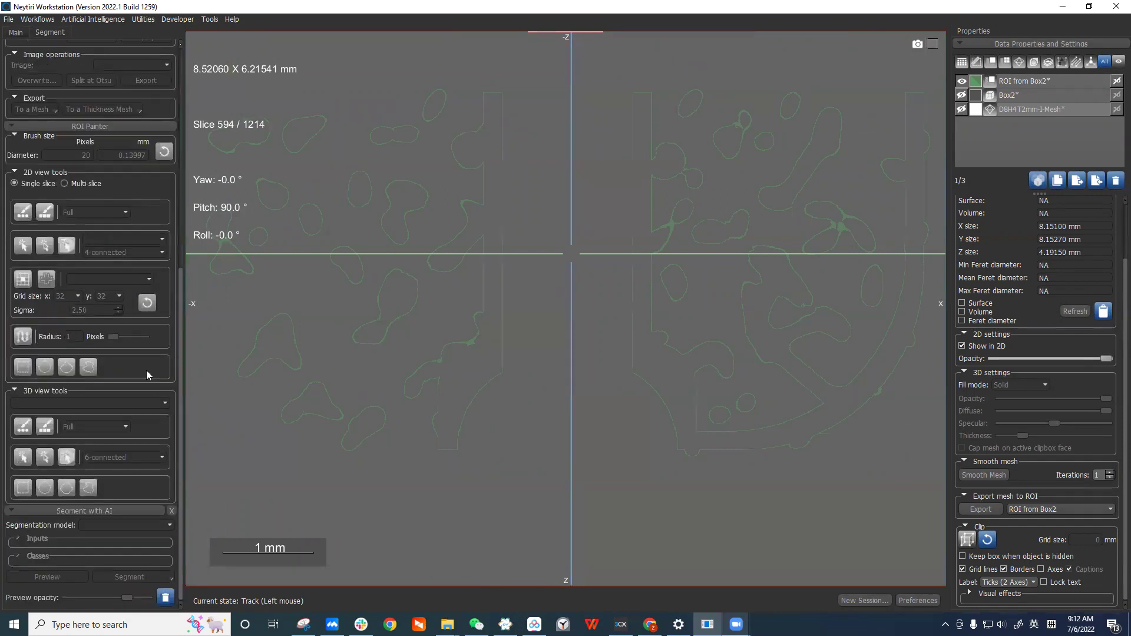
pyautogui.click(1045, 79)
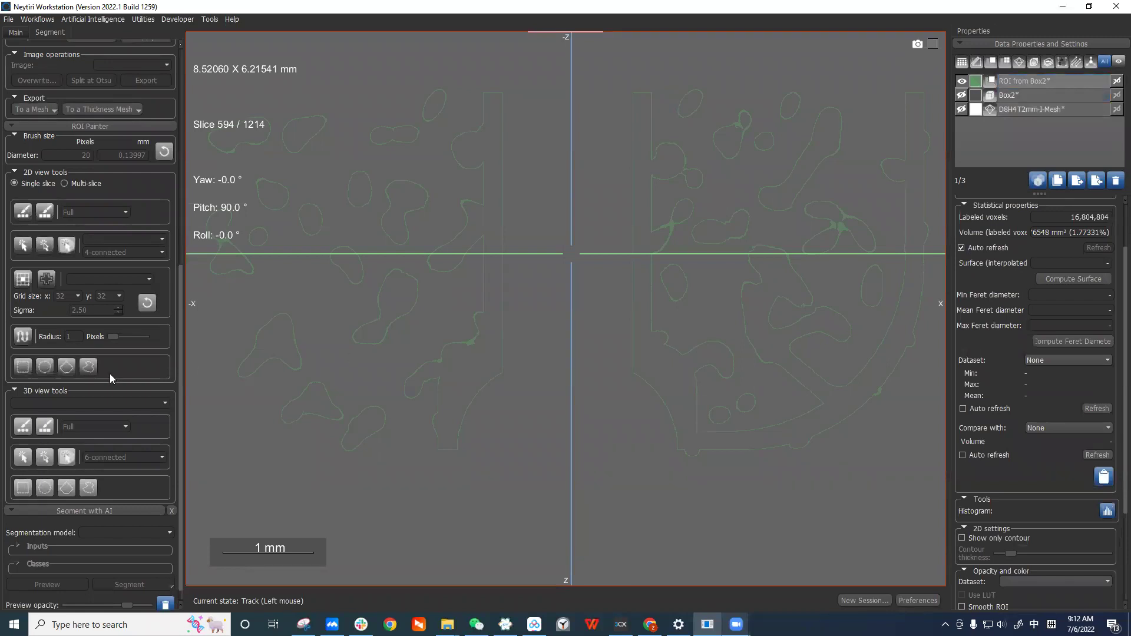
pyautogui.moveTo(180, 360); pyautogui.dragTo(180, 236)
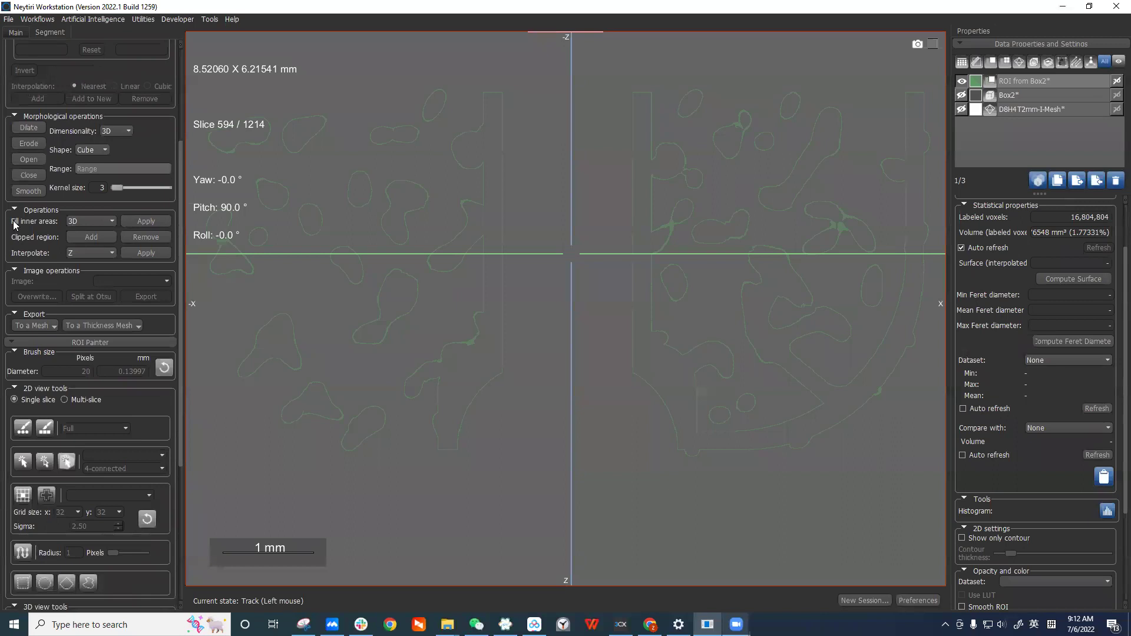
pyautogui.click(145, 221)
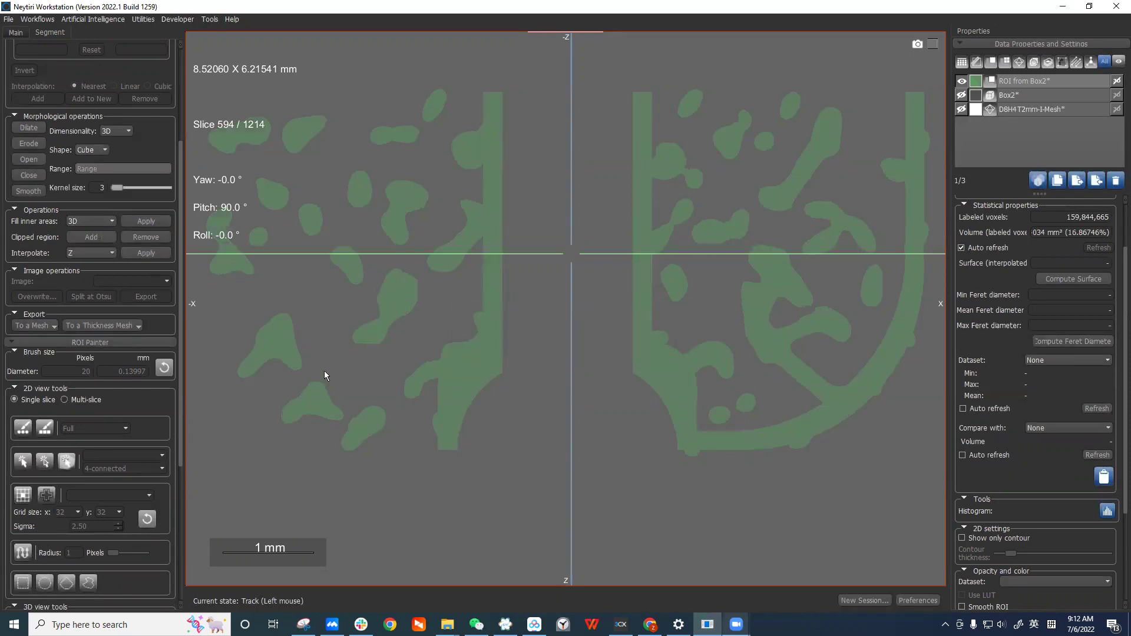
# Examine the filled struts of the ROI through successive slices, both up close and over the whole cross-section.
pyautogui.scroll(3, 398, 289)
pyautogui.scroll(2, 396, 298)
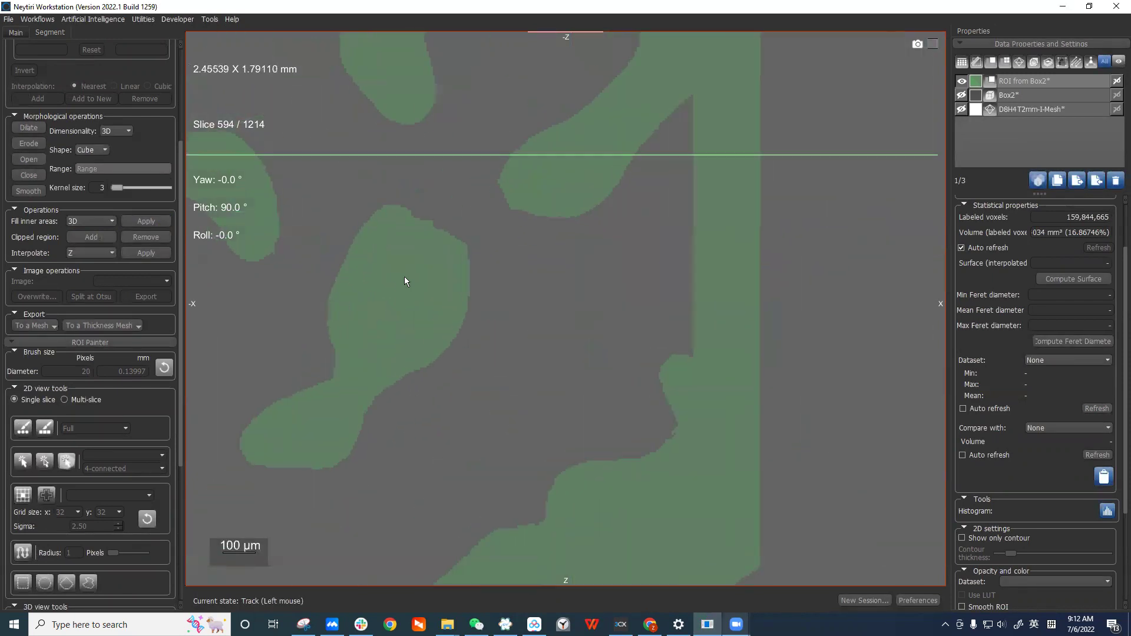
pyautogui.scroll(-4, 407, 291)
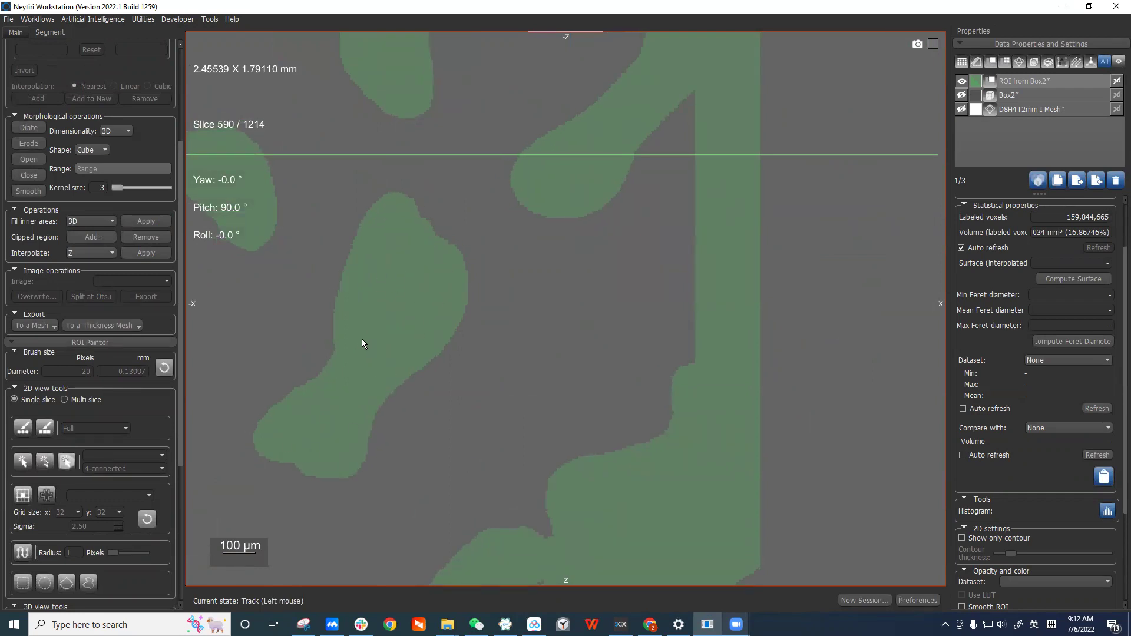
pyautogui.scroll(-2, 431, 271)
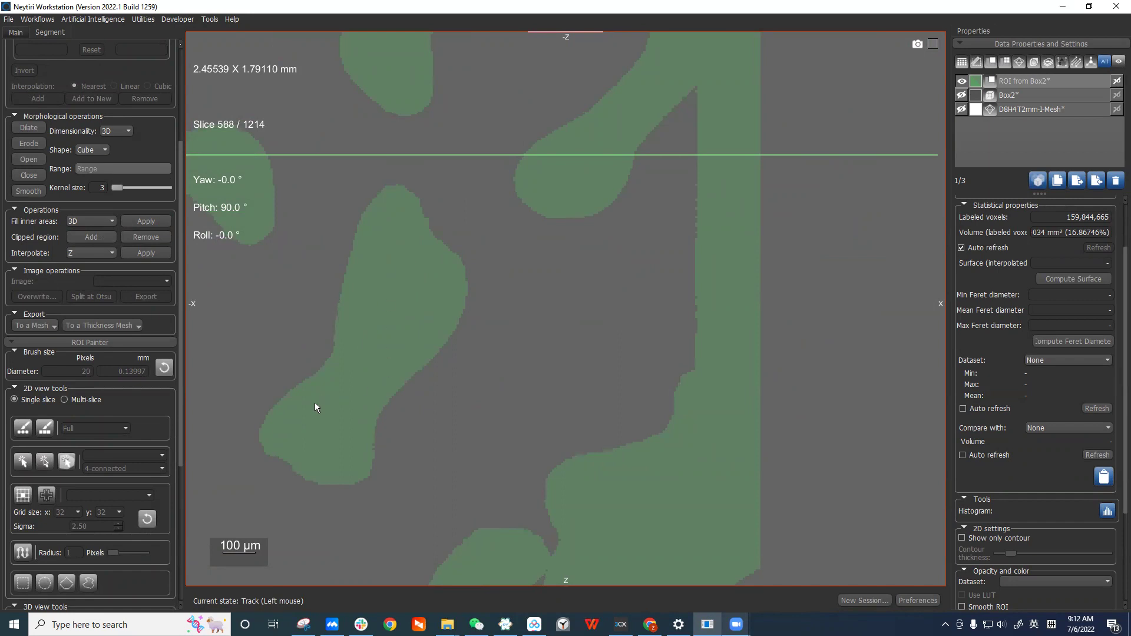
pyautogui.scroll(-2, 427, 253)
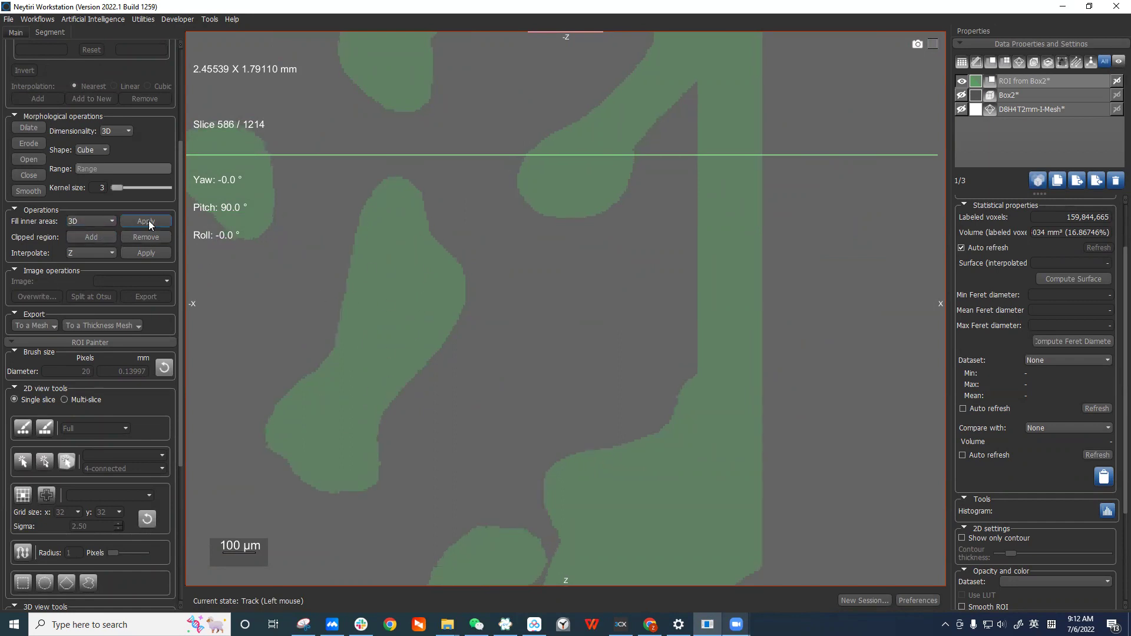
pyautogui.click(83, 222)
pyautogui.click(438, 274)
pyautogui.keyDown('ctrl'); pyautogui.scroll(-3, 540, 192); pyautogui.keyUp('ctrl')
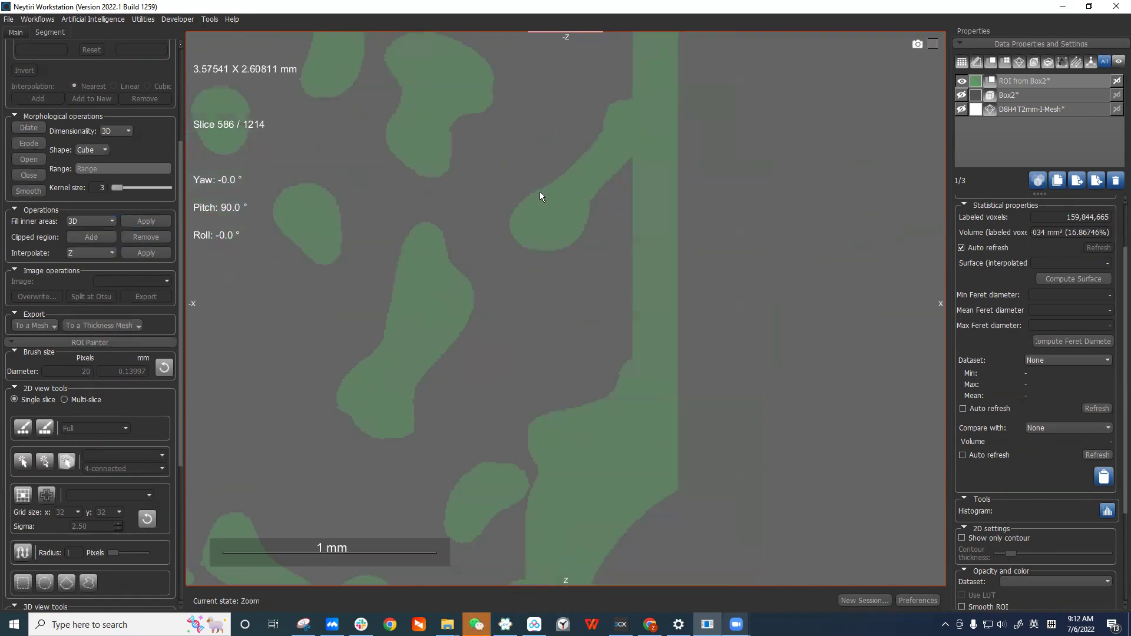
pyautogui.scroll(-6, 479, 309)
pyautogui.scroll(-4, 501, 320)
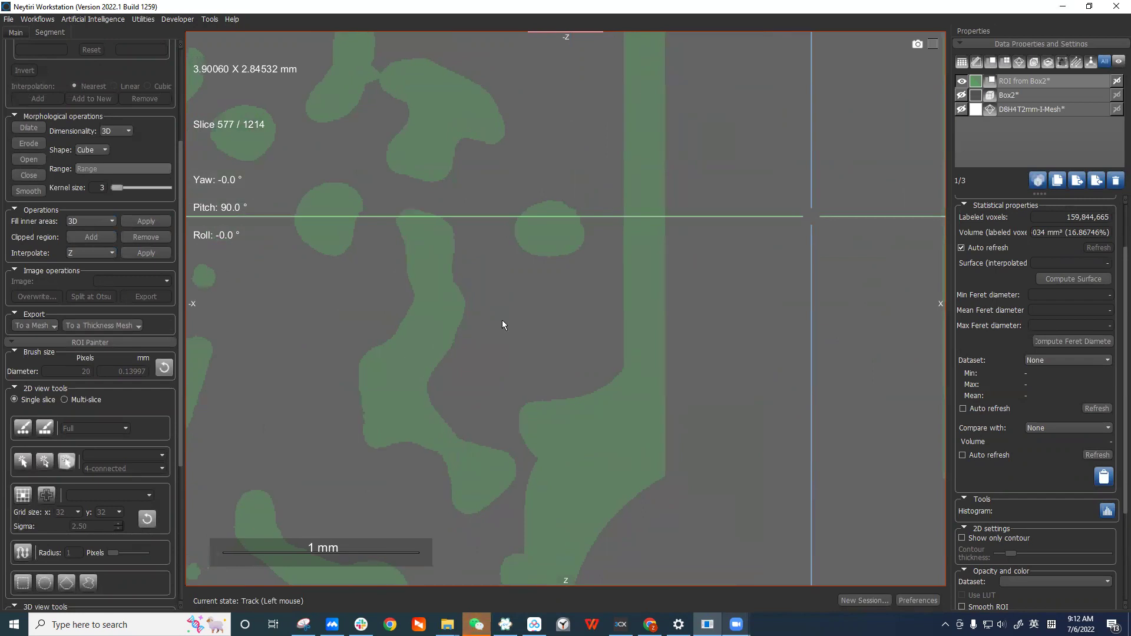
pyautogui.keyDown('ctrl'); pyautogui.scroll(-4, 789, 212); pyautogui.keyUp('ctrl')
pyautogui.moveTo(804, 262); pyautogui.dragTo(564, 205, button='middle')
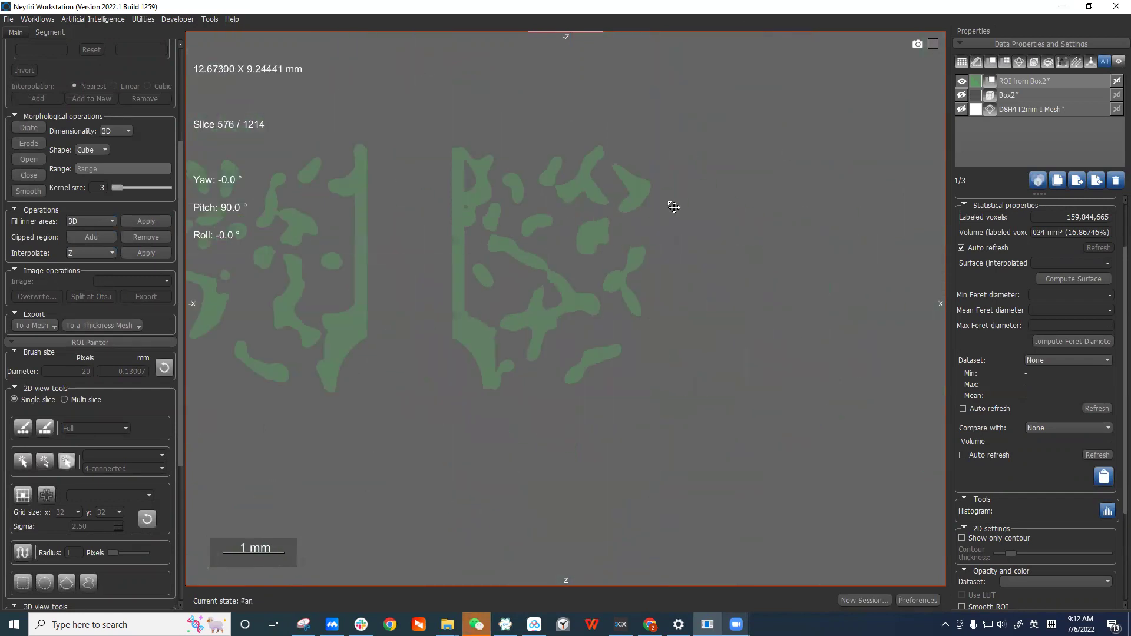
pyautogui.scroll(-9, 771, 215)
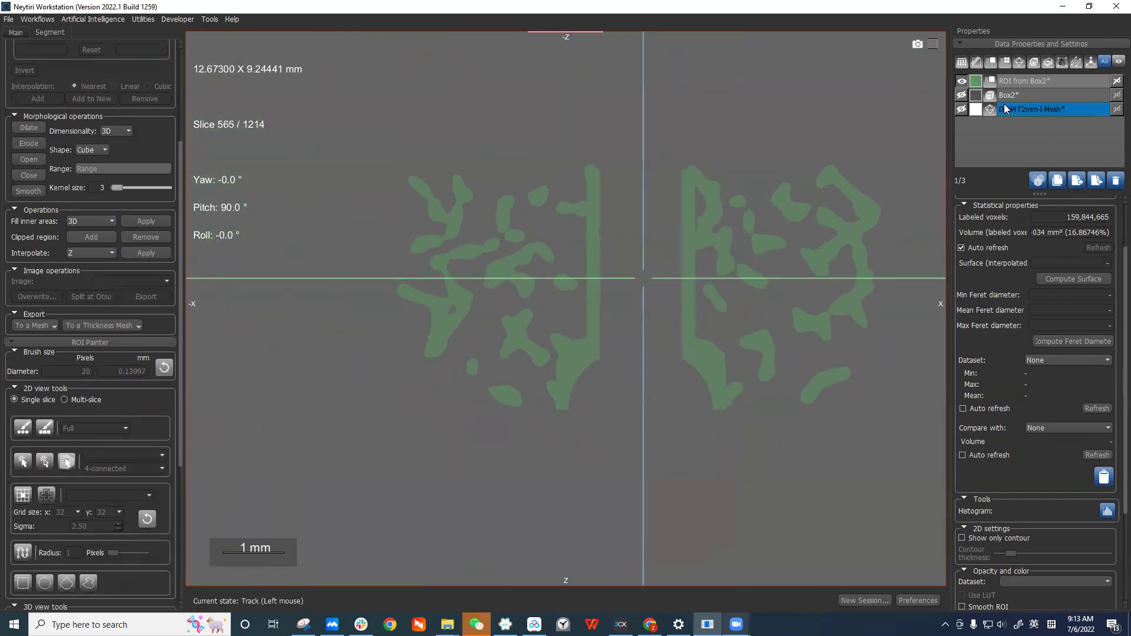
pyautogui.scroll(-2, 776, 256)
pyautogui.scroll(-7, 771, 227)
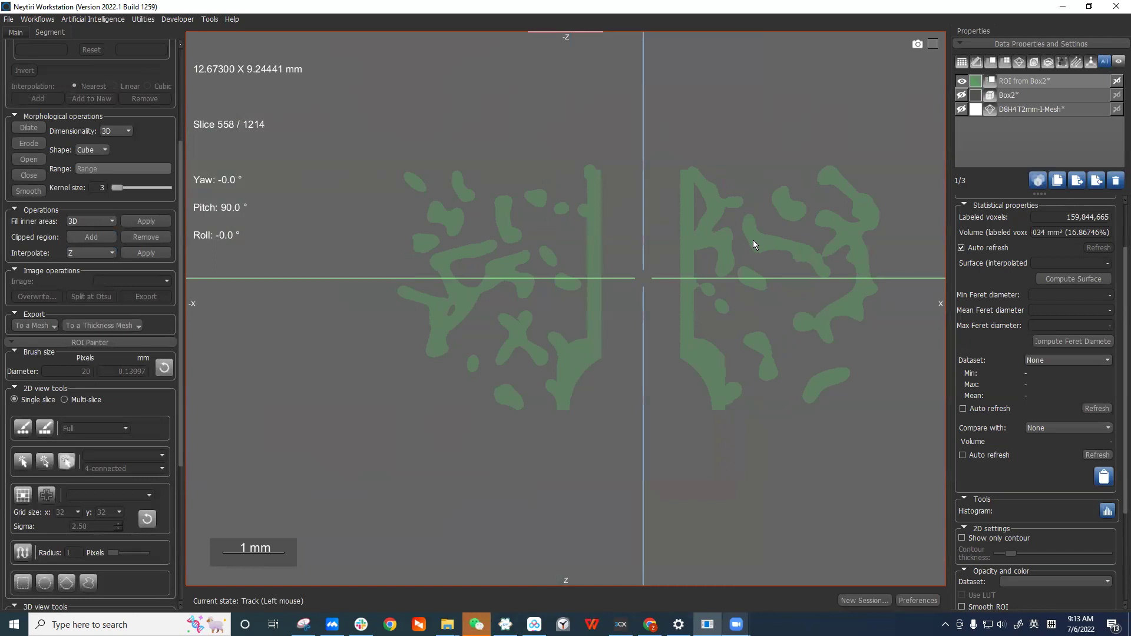
# Restore the four-view layout, enlarge the Y–Z section and display ROI from Box2 in the 3D view.
pyautogui.doubleClick(787, 262)
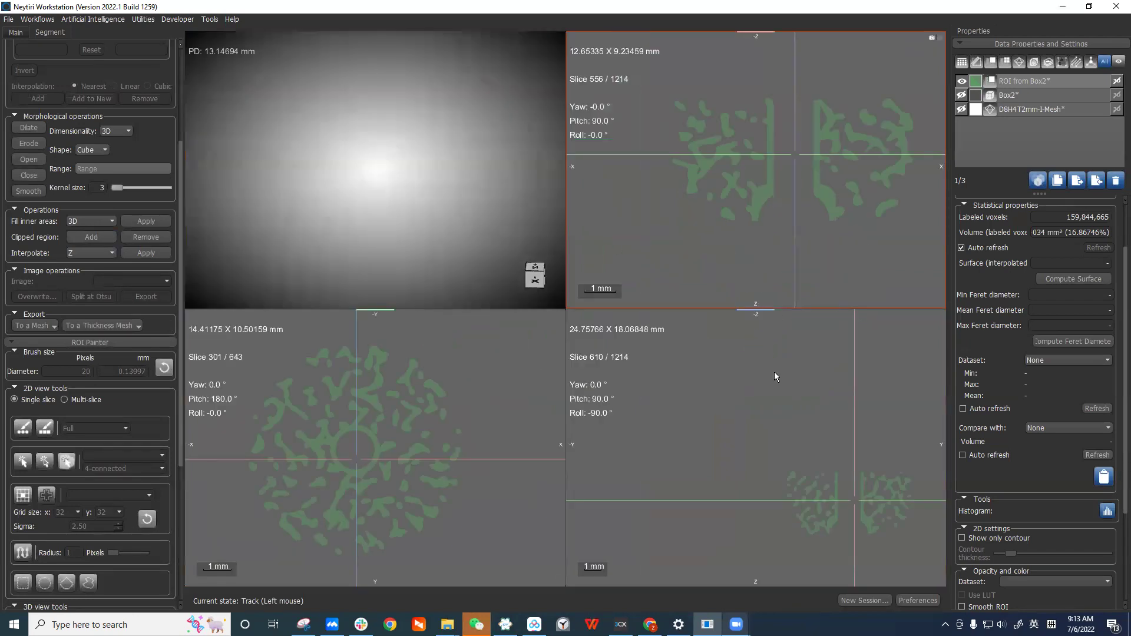
pyautogui.keyDown('ctrl'); pyautogui.scroll(8, 851, 459); pyautogui.keyUp('ctrl')
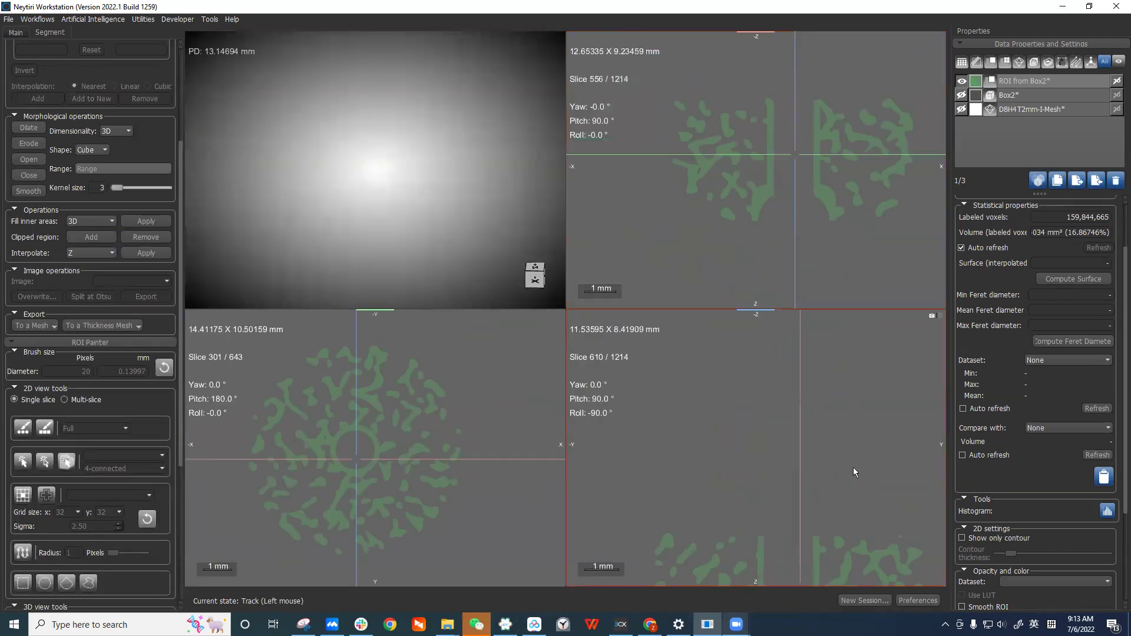
pyautogui.click(1117, 81)
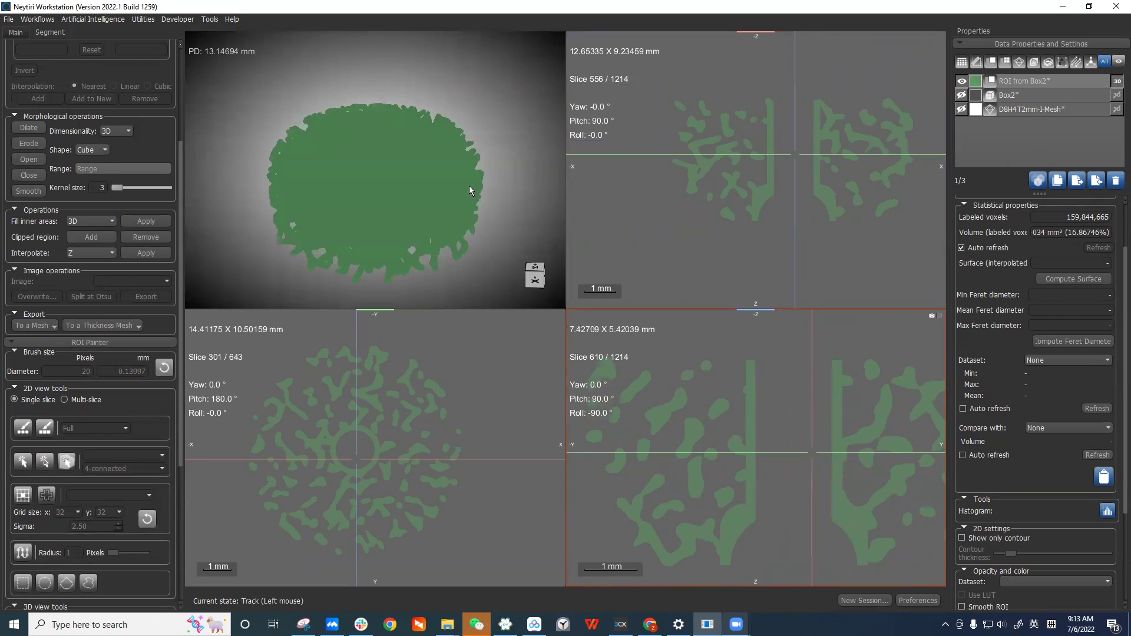
# Turn on lighting and deepened shadows in the 3D view of ROI from Box2.
pyautogui.click(468, 190)
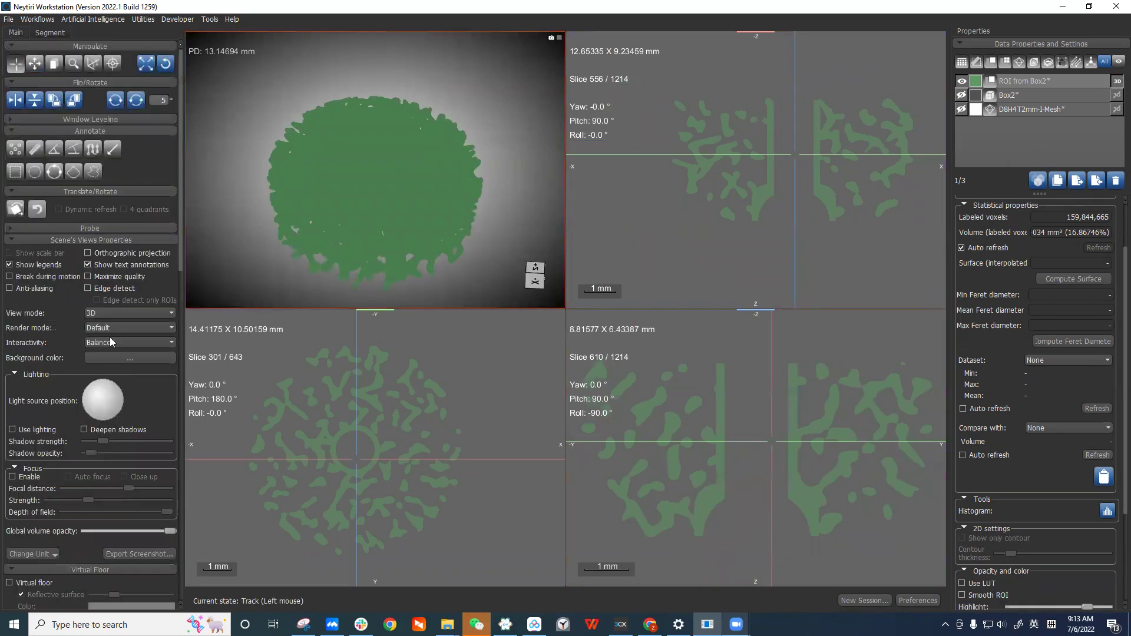
pyautogui.click(27, 433)
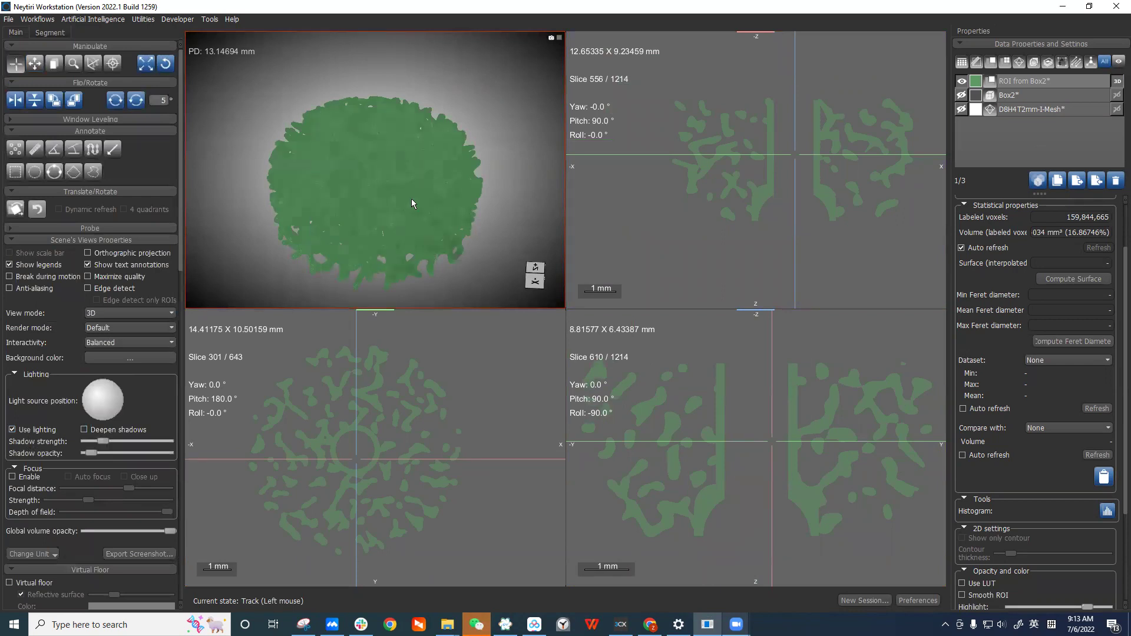
pyautogui.moveTo(411, 199); pyautogui.dragTo(379, 224)
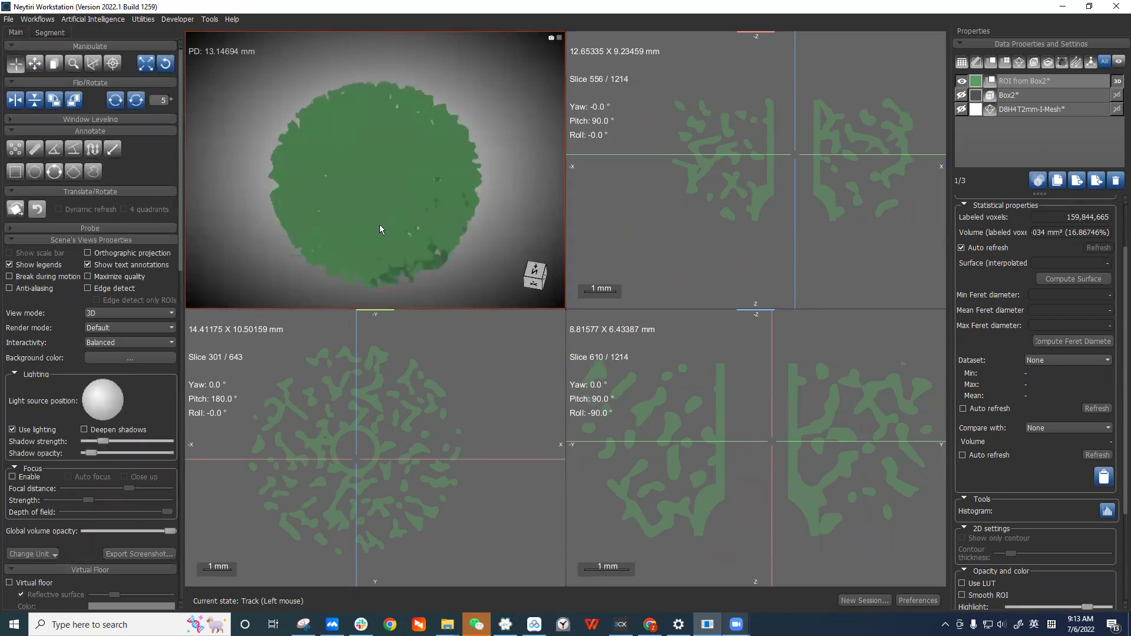
pyautogui.click(110, 434)
# Inspect the shaded lattice in 3D from several angles and turn the lighting off.
pyautogui.moveTo(429, 182); pyautogui.dragTo(520, 115)
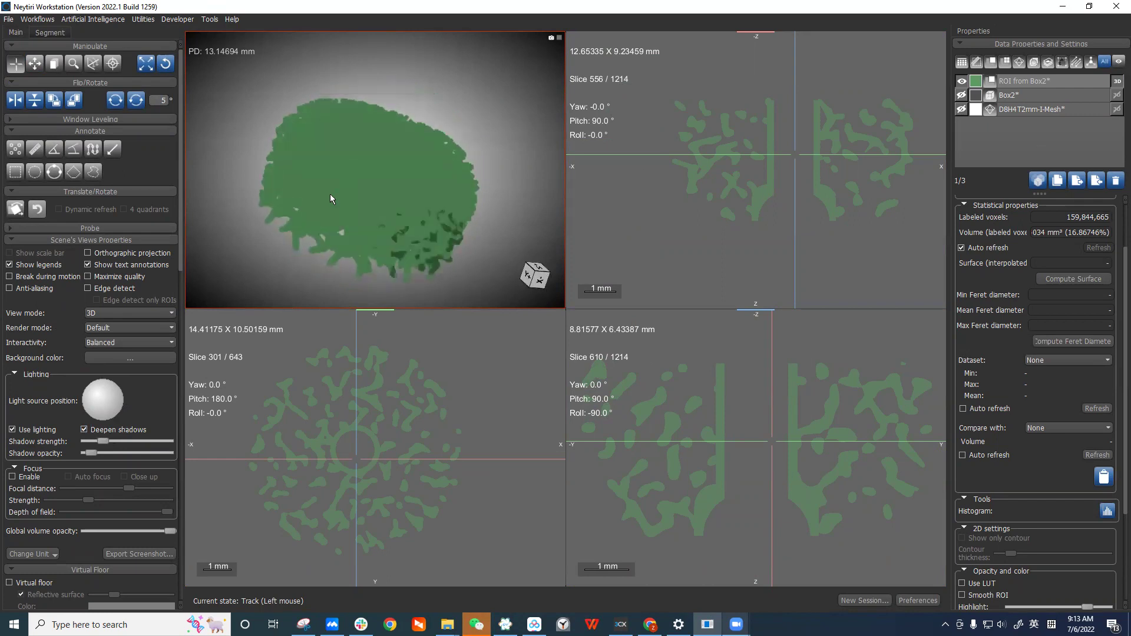
pyautogui.moveTo(330, 195); pyautogui.dragTo(448, 224)
pyautogui.moveTo(490, 163); pyautogui.dragTo(531, 169)
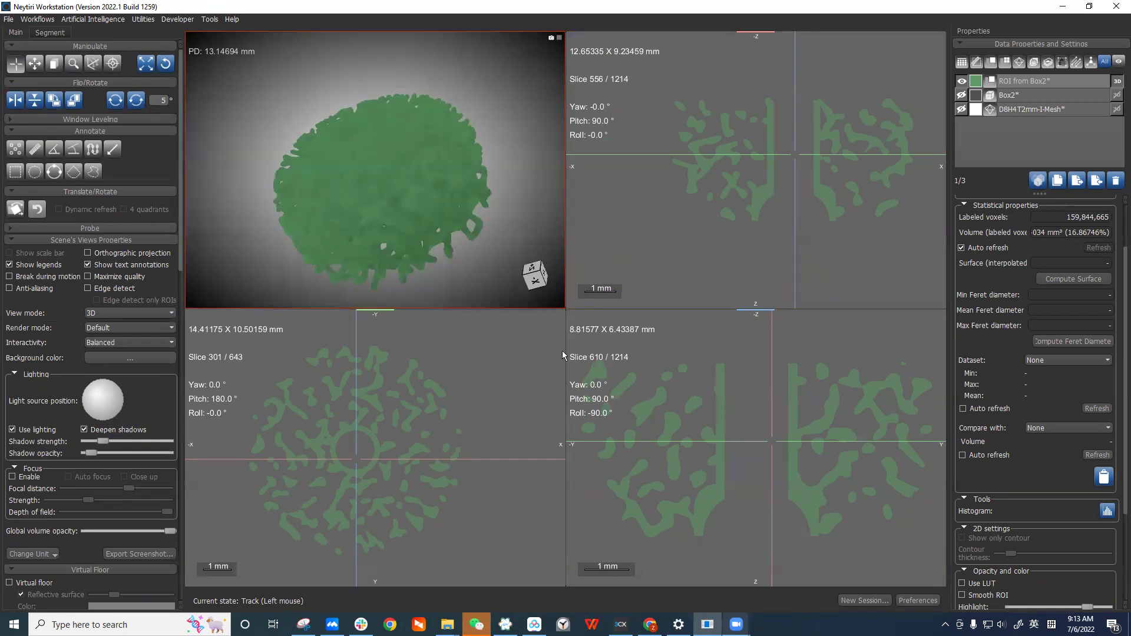
pyautogui.click(43, 430)
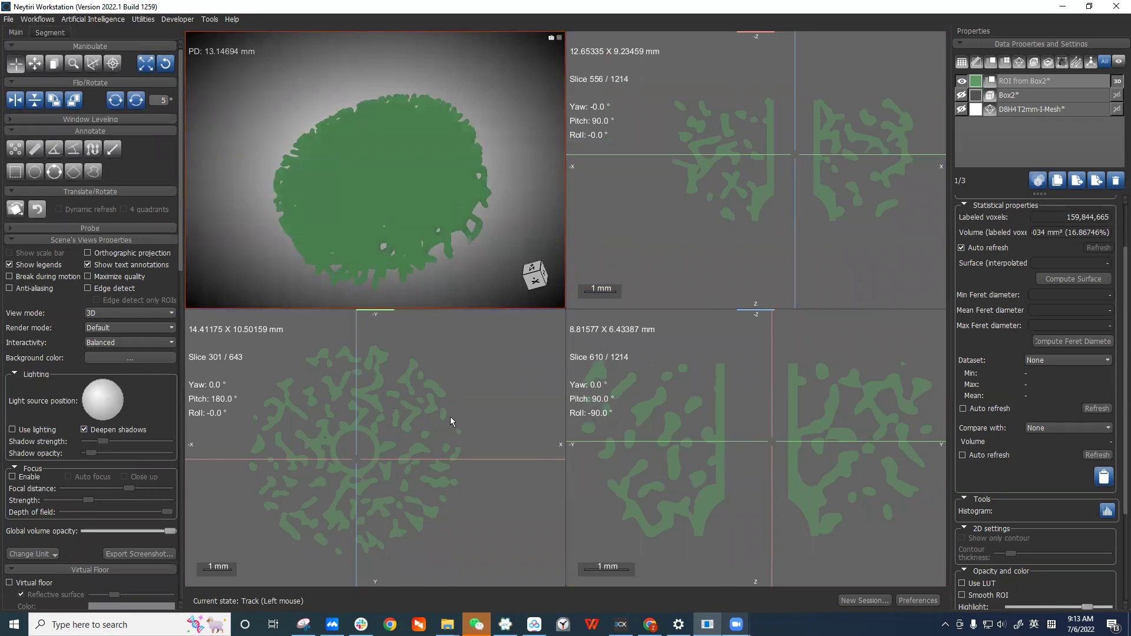
# Examine the ROI's struts and central ring in the enlarged X–Y section, across neighbouring slices and up close.
pyautogui.click(453, 415)
pyautogui.doubleClick(545, 352)
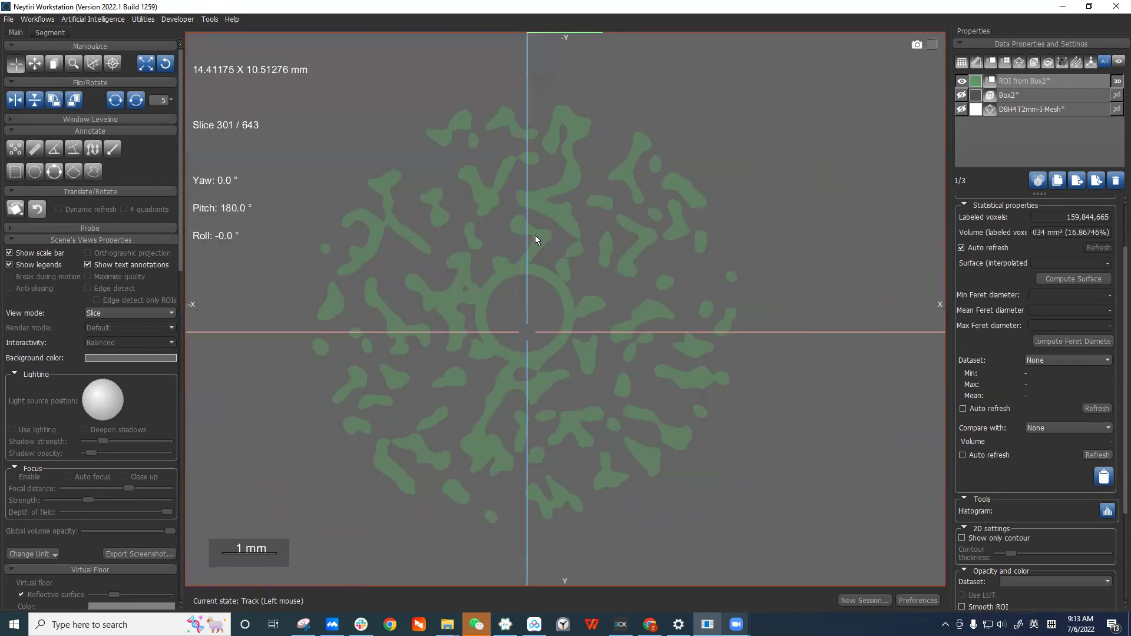
pyautogui.scroll(8, 560, 235)
pyautogui.scroll(9, 575, 203)
pyautogui.keyDown('ctrl'); pyautogui.scroll(2, 582, 218); pyautogui.keyUp('ctrl')
pyautogui.scroll(3, 598, 249)
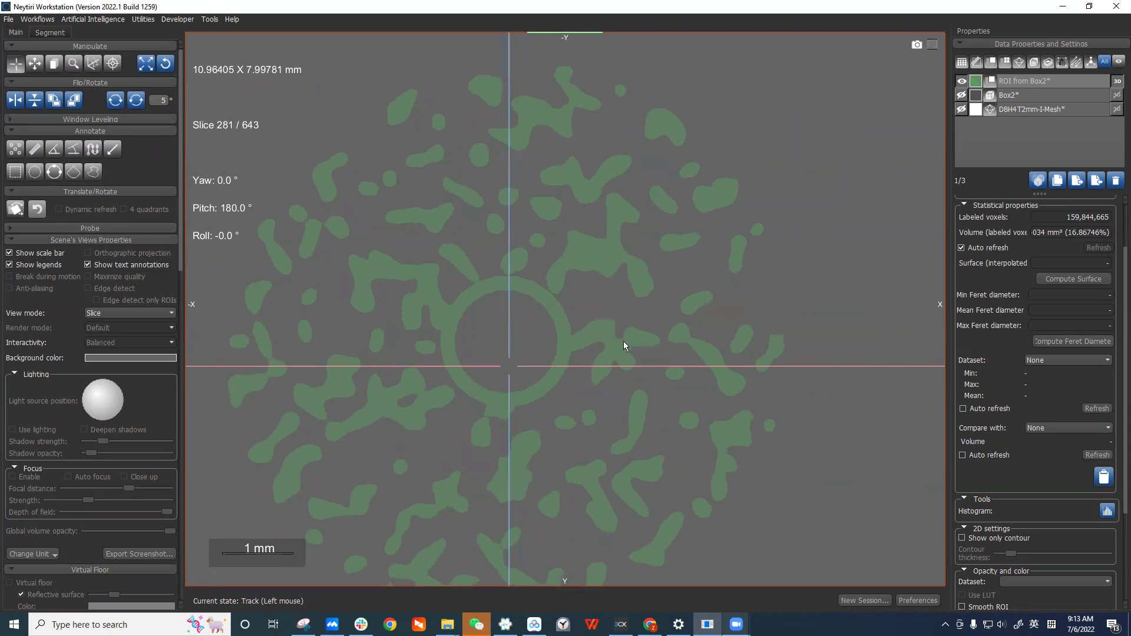
pyautogui.keyDown('ctrl'); pyautogui.scroll(3, 623, 341); pyautogui.keyUp('ctrl')
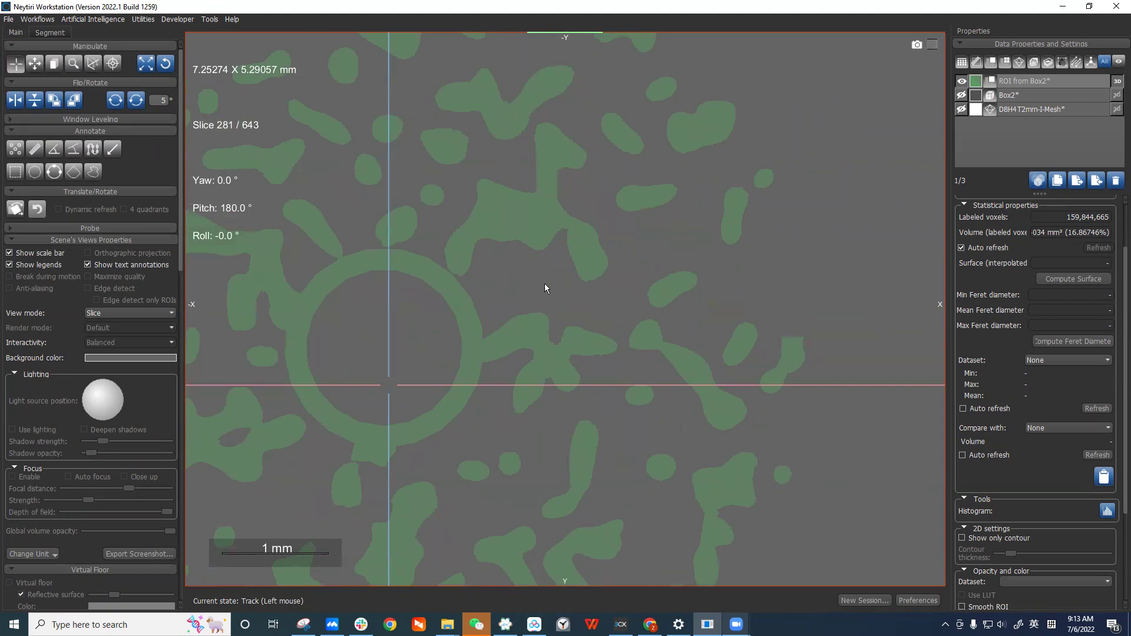
pyautogui.moveTo(617, 200); pyautogui.dragTo(642, 201, button='middle')
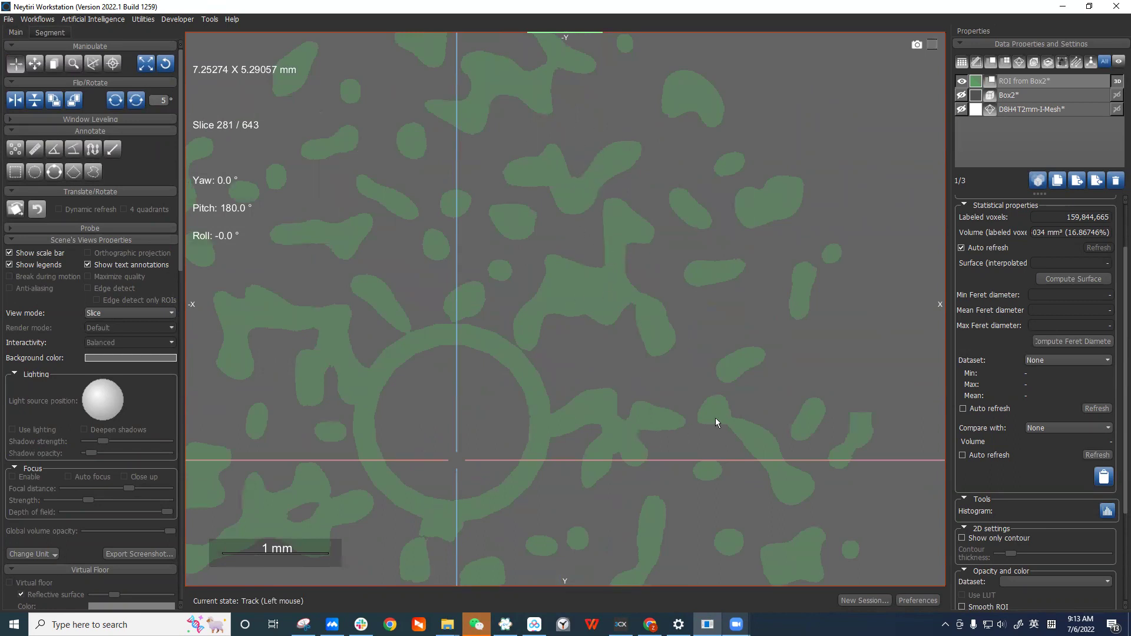
pyautogui.scroll(-5, 773, 236)
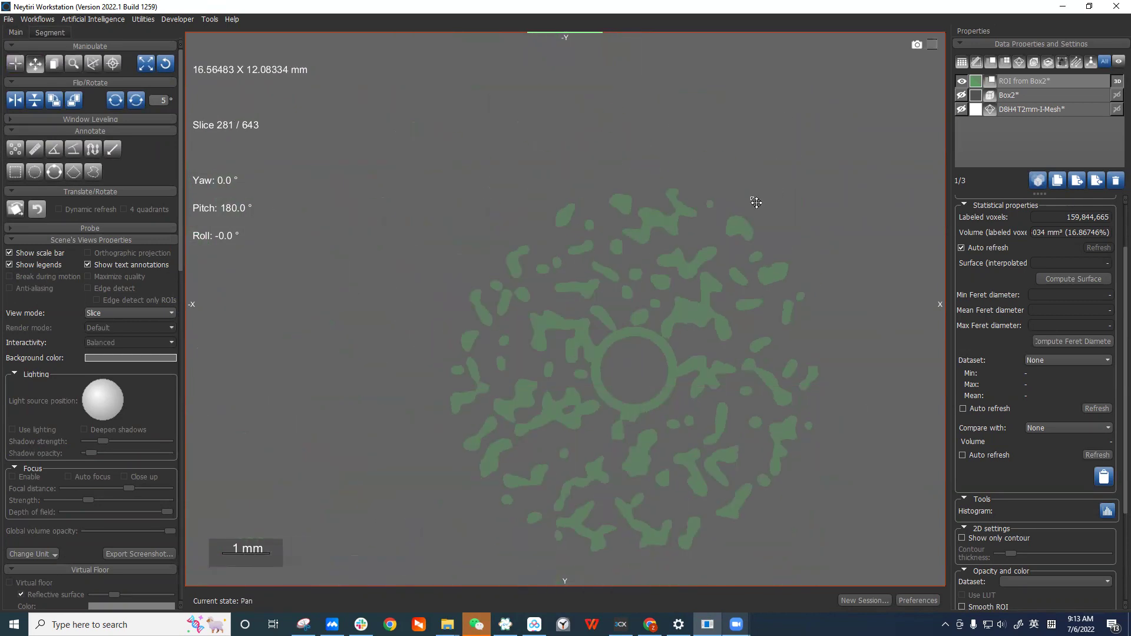
# Restore the four-view layout and show the lattice's X–Y and Y–Z cross-sections in full.
pyautogui.click(1003, 110)
pyautogui.click(1052, 86)
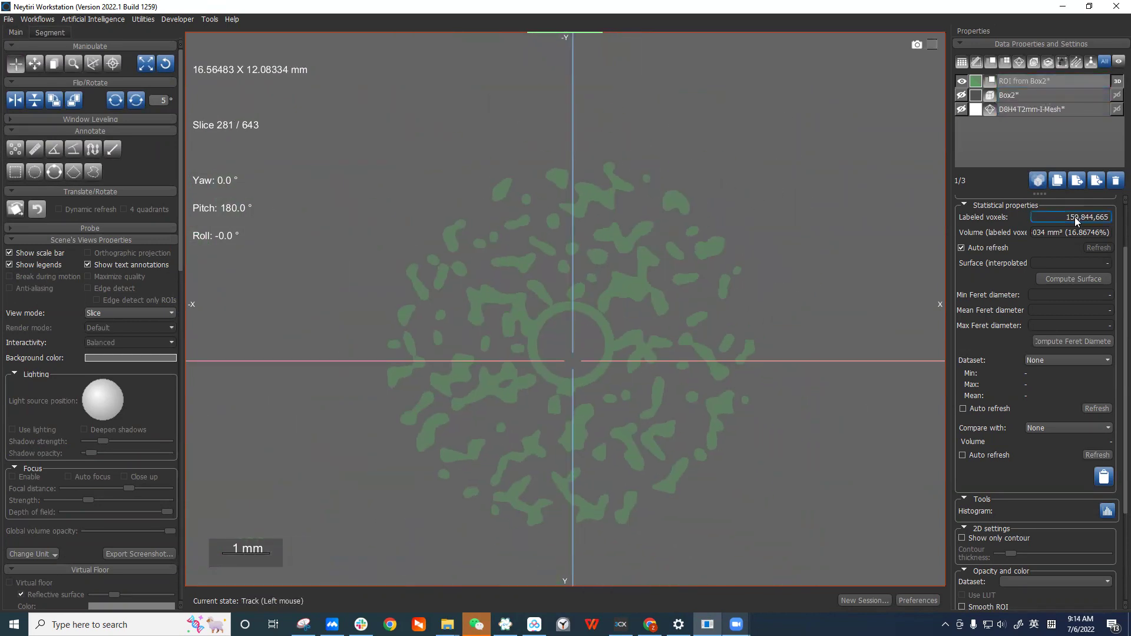
pyautogui.rightClick(1044, 86)
pyautogui.click(770, 221)
pyautogui.scroll(-3, 459, 451)
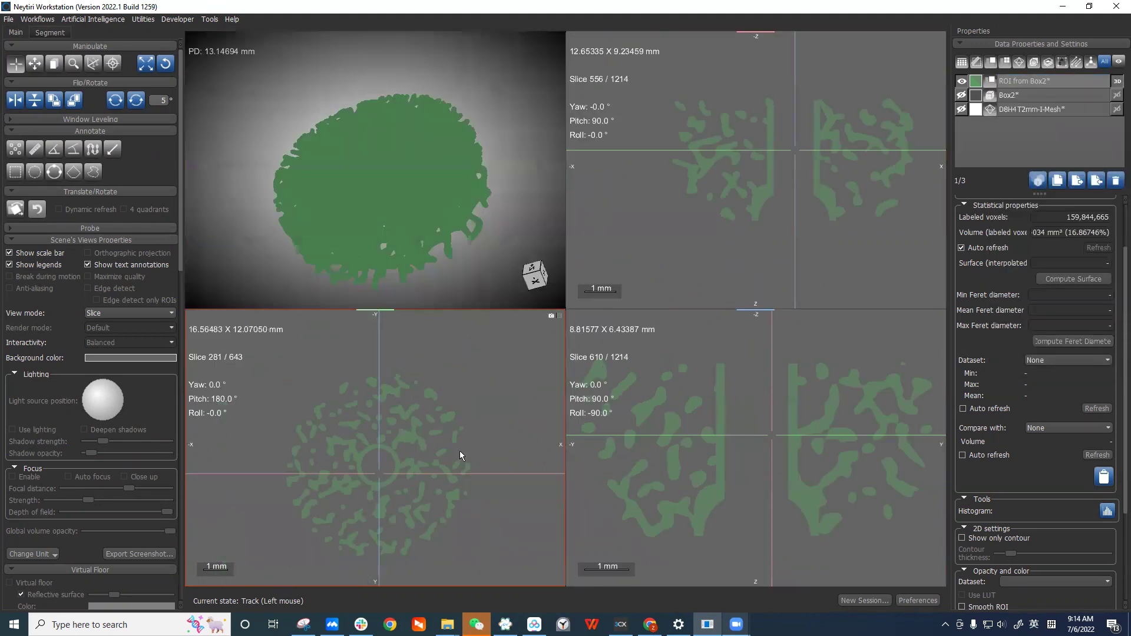
pyautogui.scroll(-2, 771, 366)
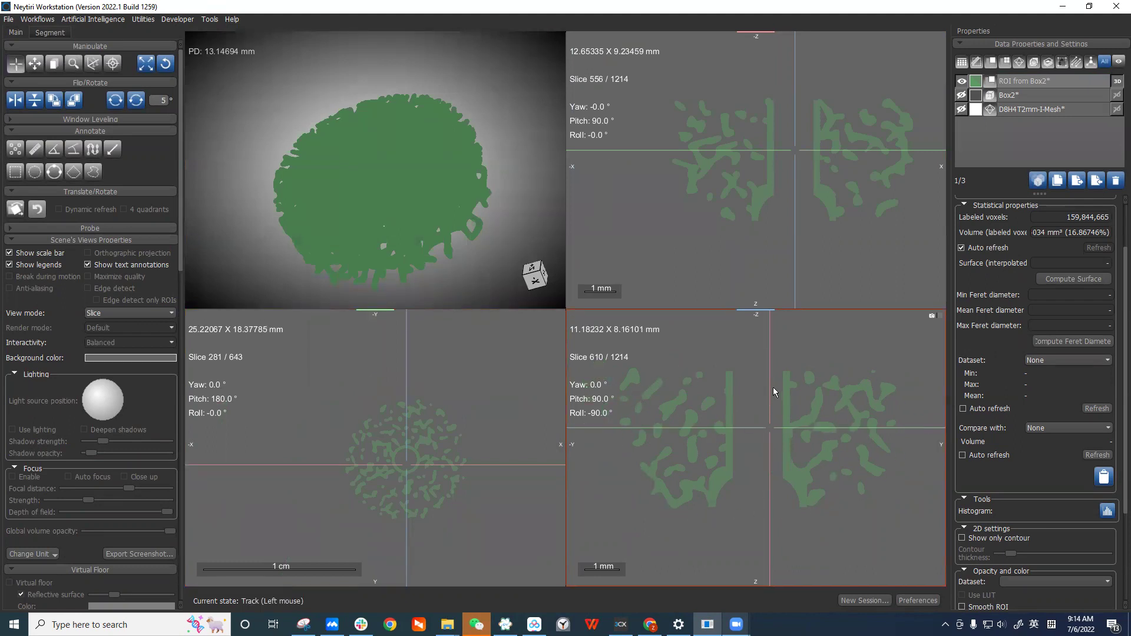
# Generate the convex hull of ROI from Box2 as an outer shell ROI.
pyautogui.moveTo(774, 387)
pyautogui.click(1031, 82)
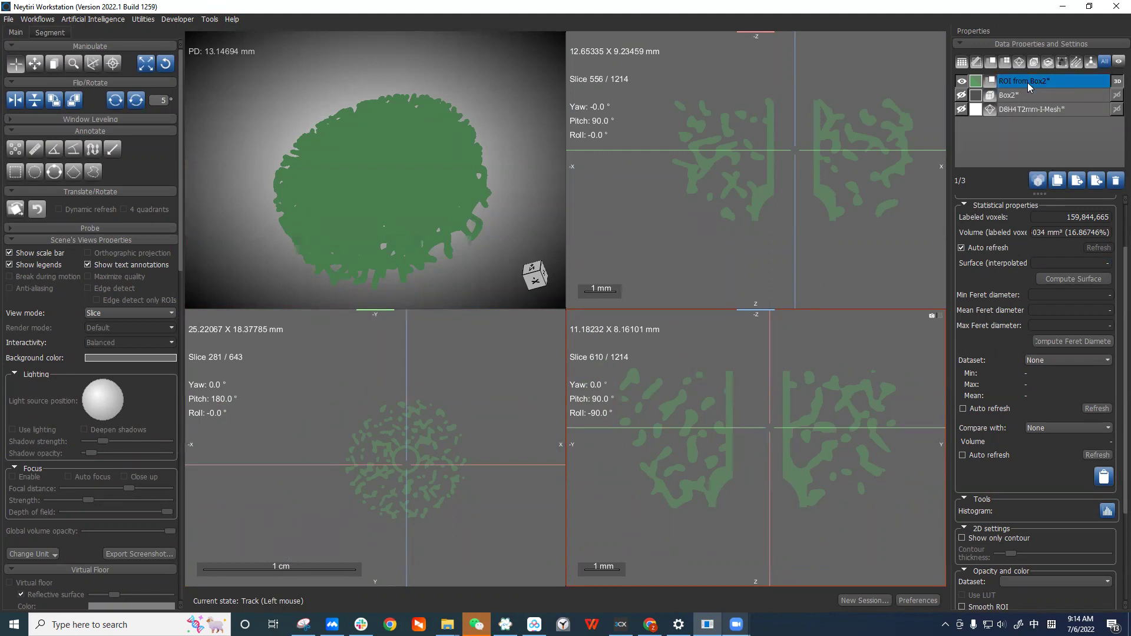
pyautogui.rightClick(1027, 82)
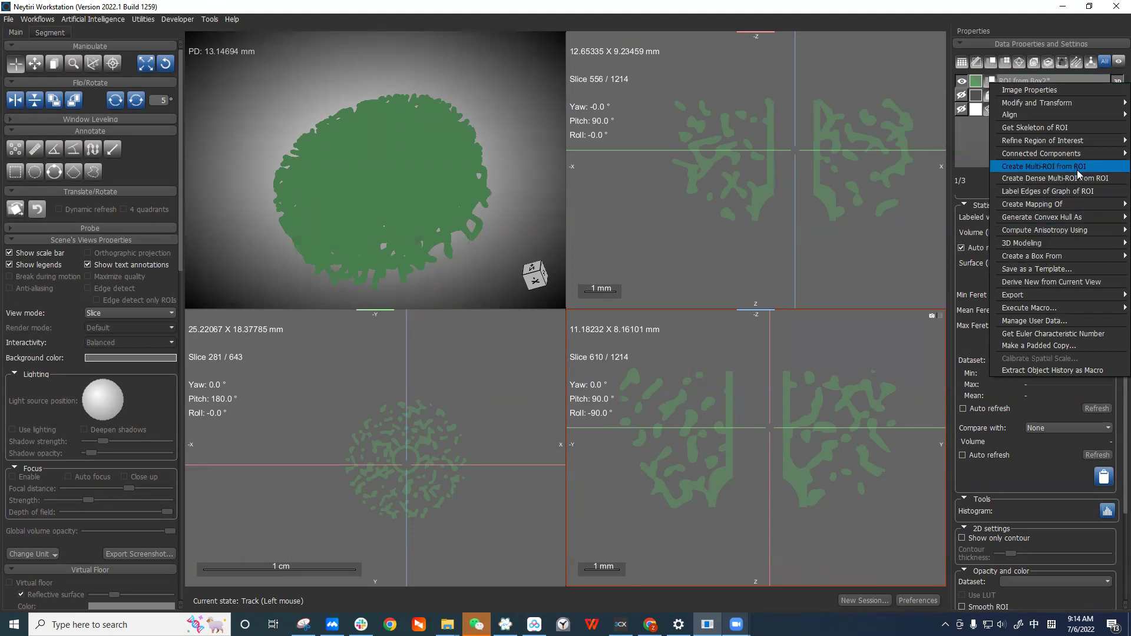
pyautogui.moveTo(1078, 219)
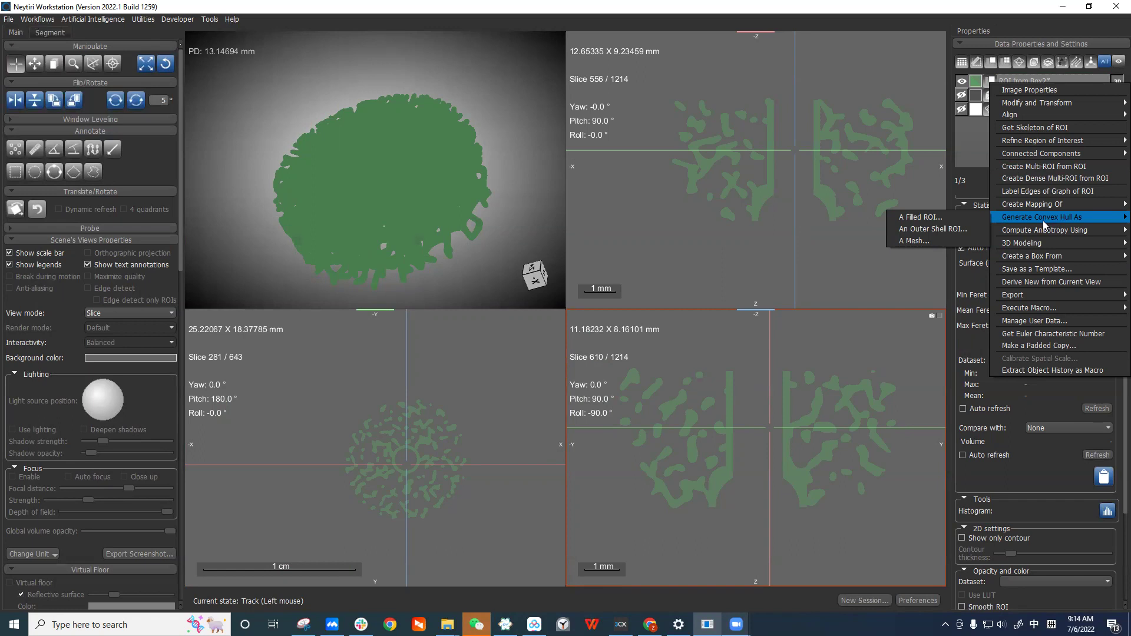
pyautogui.click(935, 219)
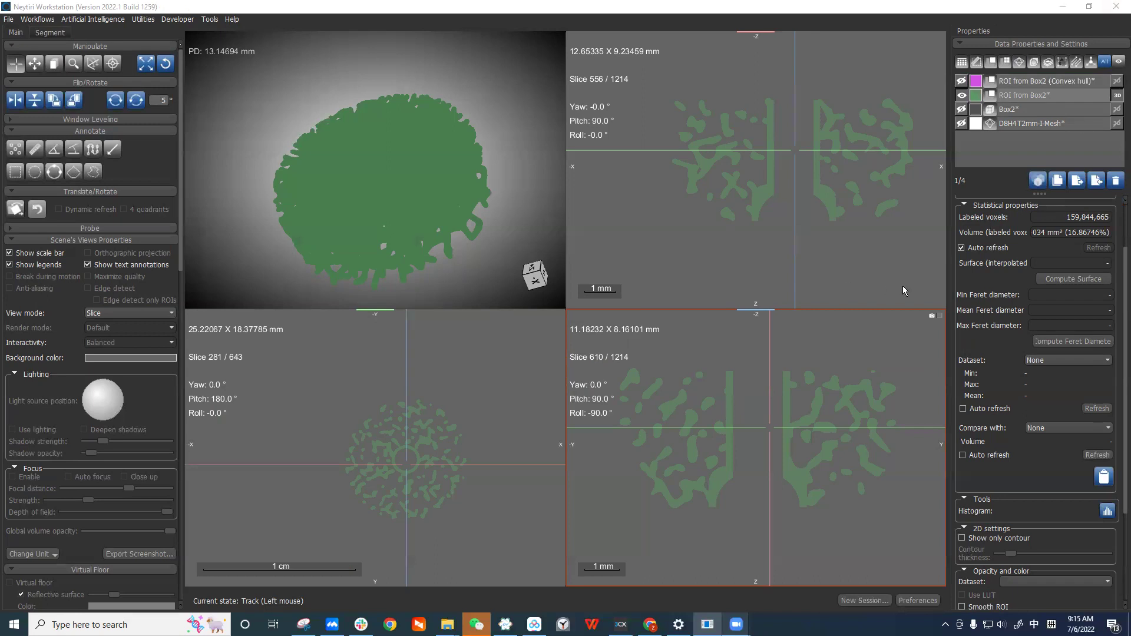
# Display the new convex hull ROI together with ROI from Box2.
pyautogui.click(1020, 80)
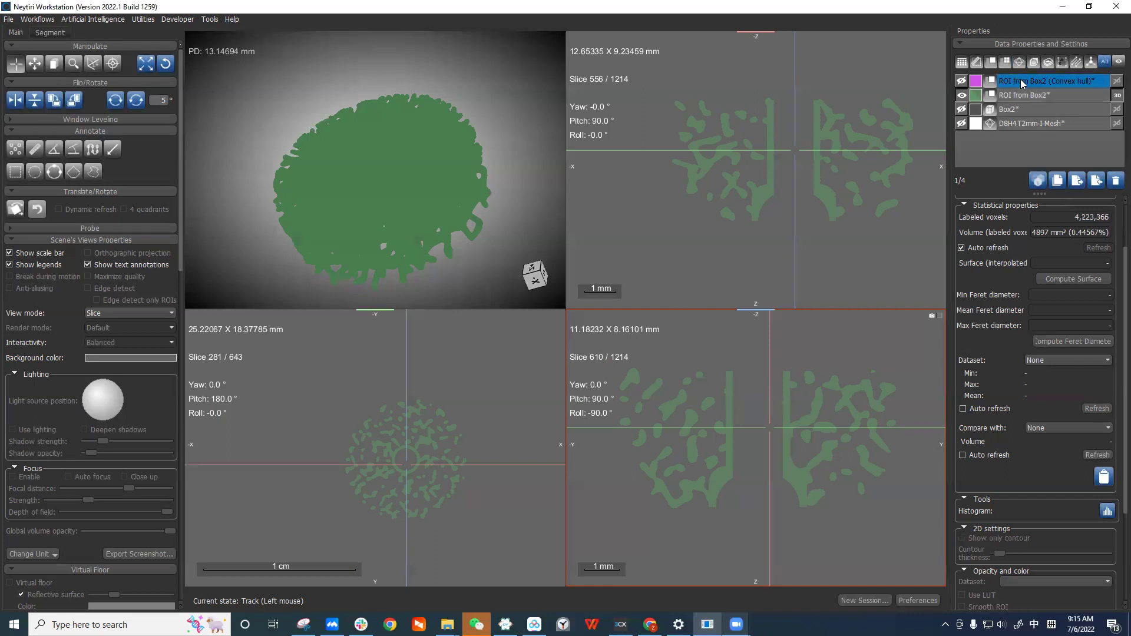
pyautogui.click(960, 95)
pyautogui.click(961, 81)
pyautogui.click(961, 96)
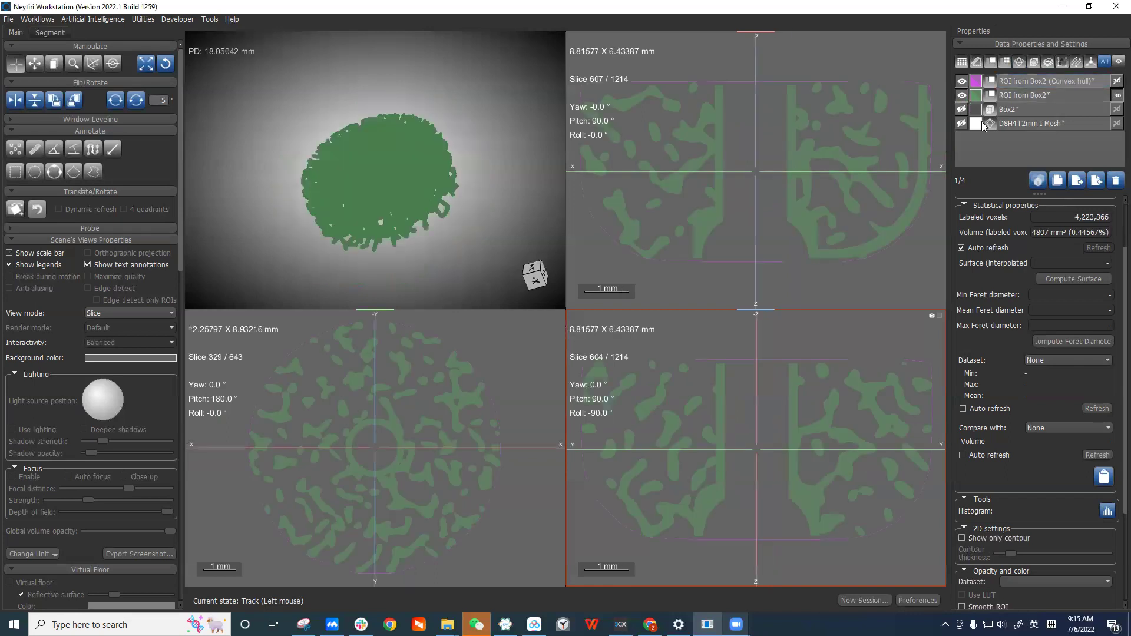
# Examine how the convex hull outline encloses the struts in the enlarged X–Z section across neighbouring slices.
pyautogui.doubleClick(847, 133)
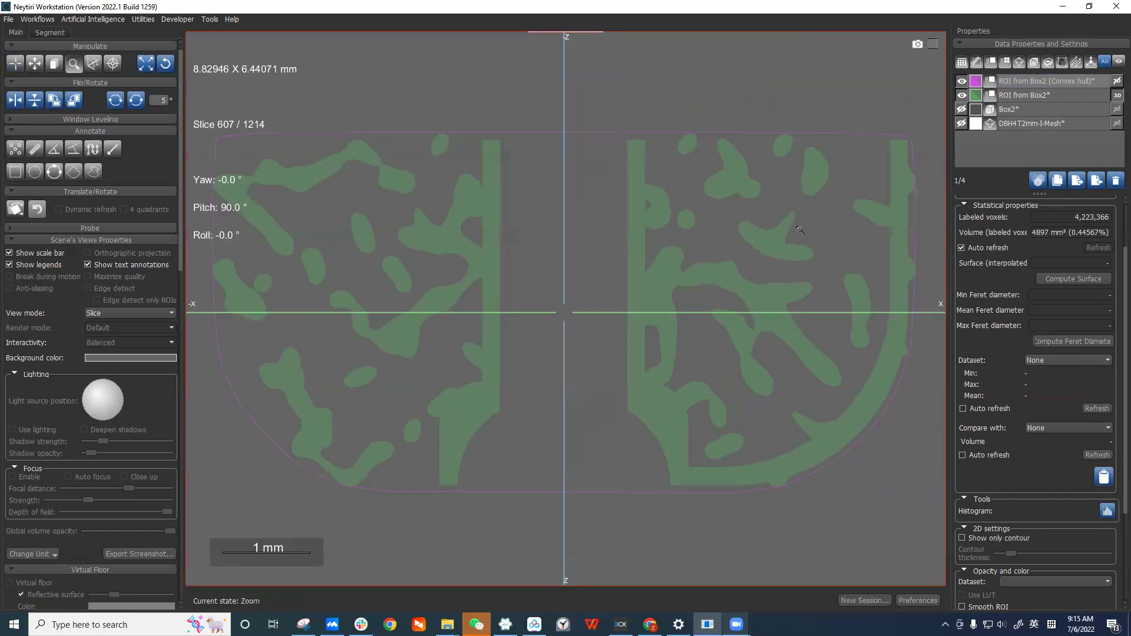
pyautogui.click(1028, 82)
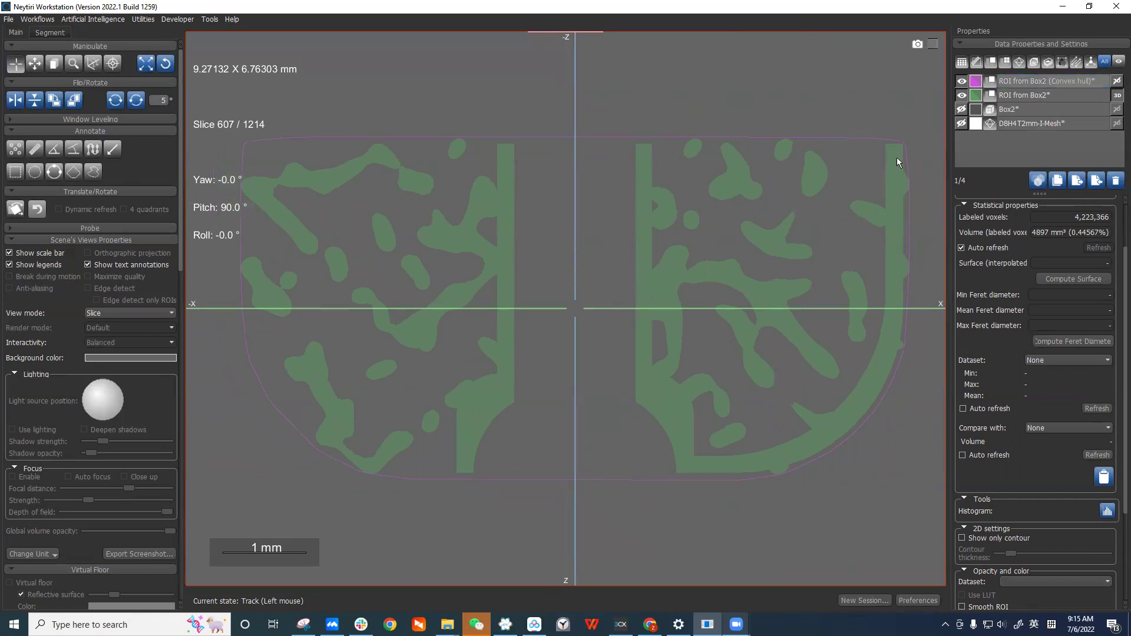
pyautogui.scroll(-1, 873, 242)
pyautogui.scroll(-9, 748, 245)
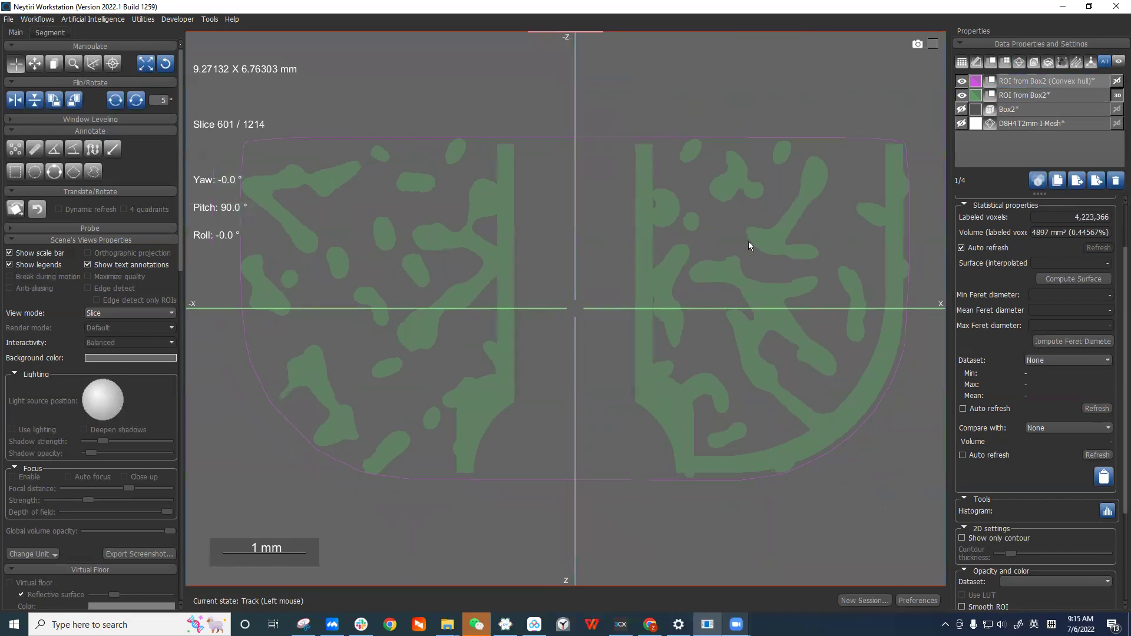
pyautogui.keyDown('ctrl'); pyautogui.scroll(2, 748, 242); pyautogui.keyUp('ctrl')
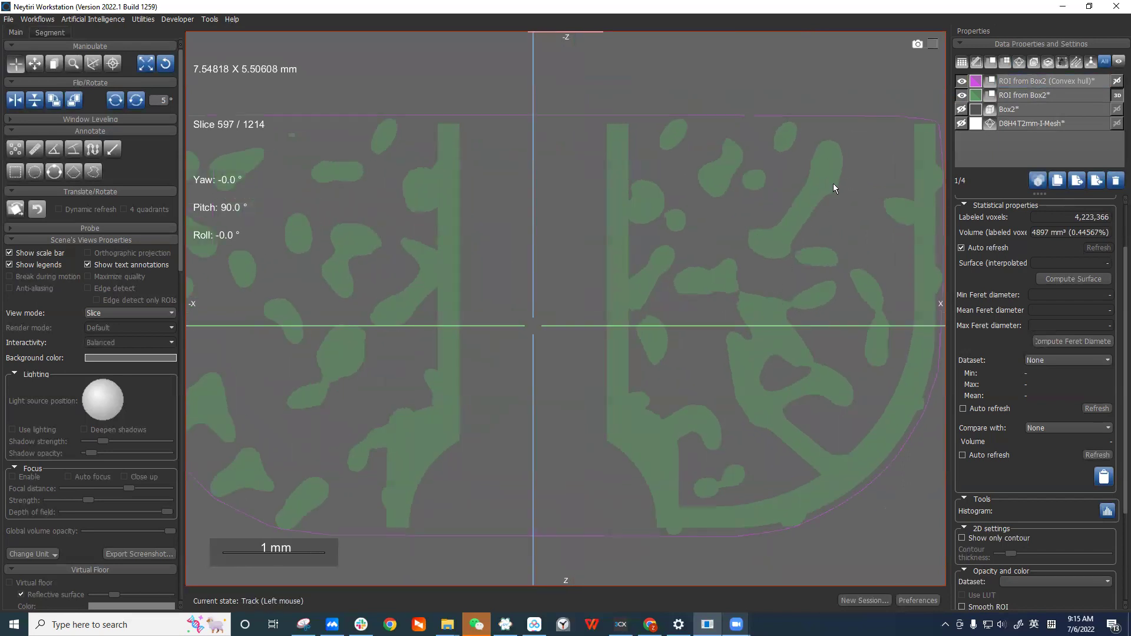
pyautogui.keyDown('ctrl'); pyautogui.scroll(-3, 778, 238); pyautogui.keyUp('ctrl')
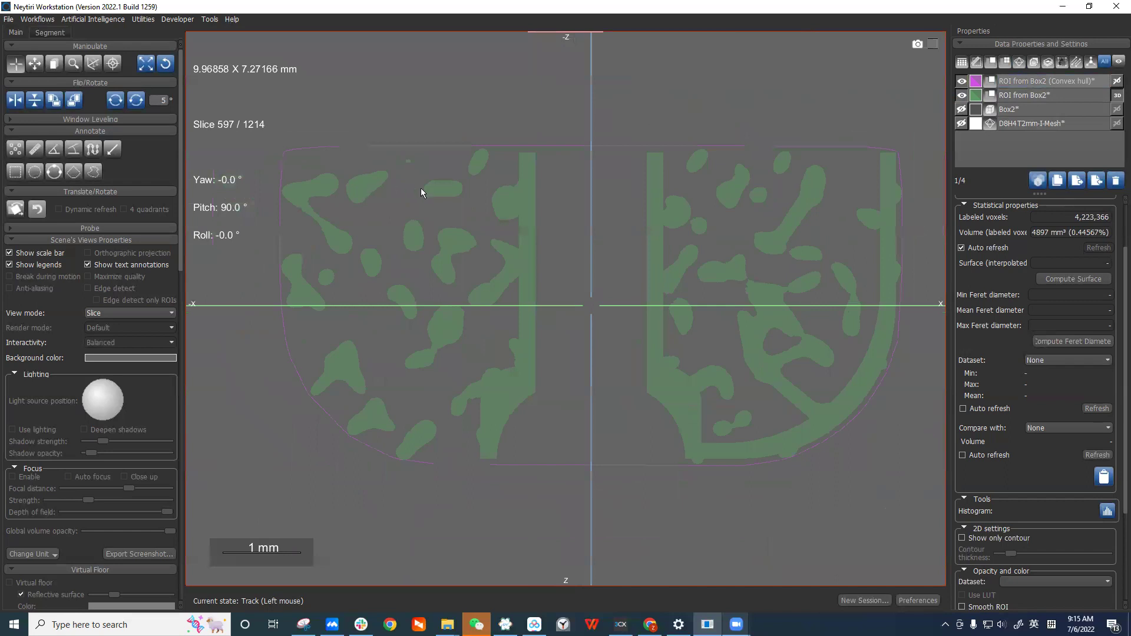
# Review the output types offered for generating a convex hull from ROI from Box2.
pyautogui.click(1037, 98)
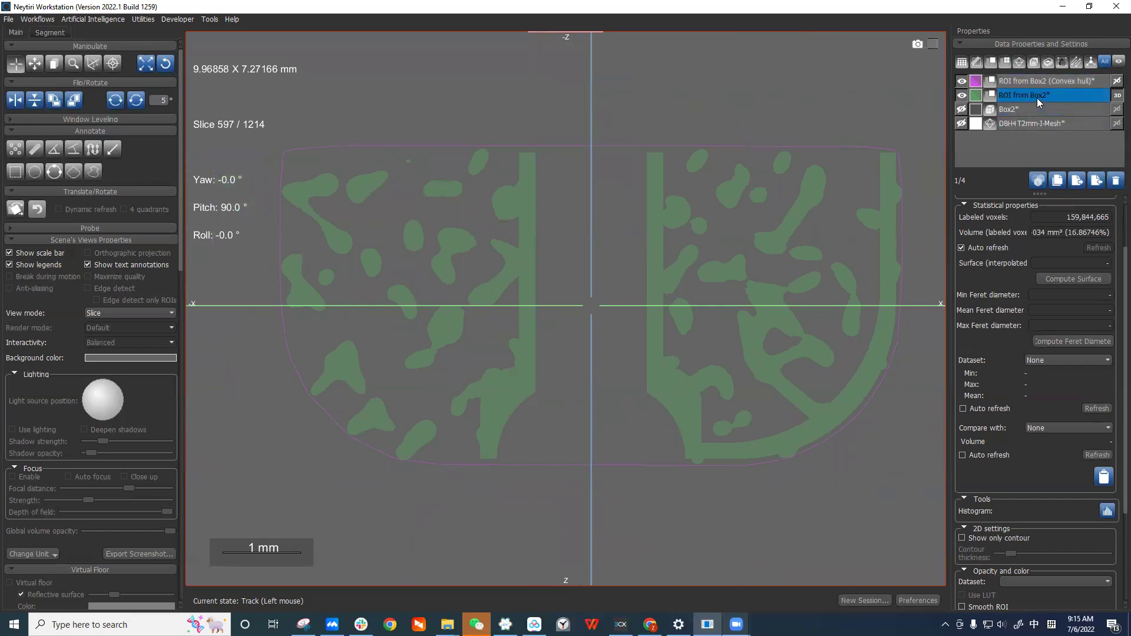
pyautogui.rightClick(1036, 97)
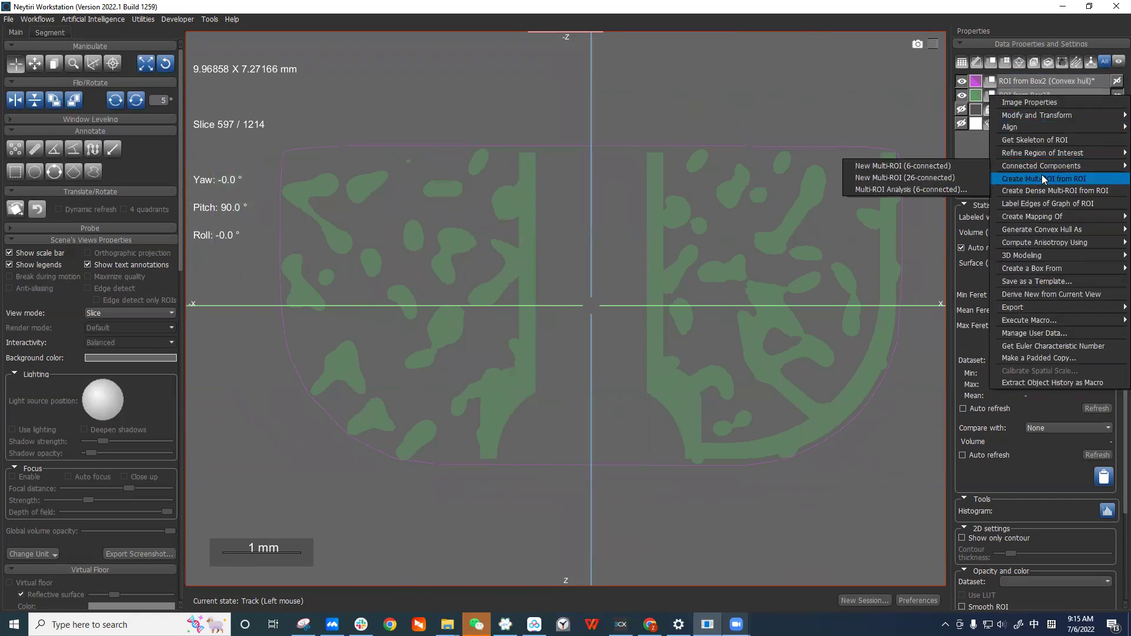
pyautogui.moveTo(1031, 230)
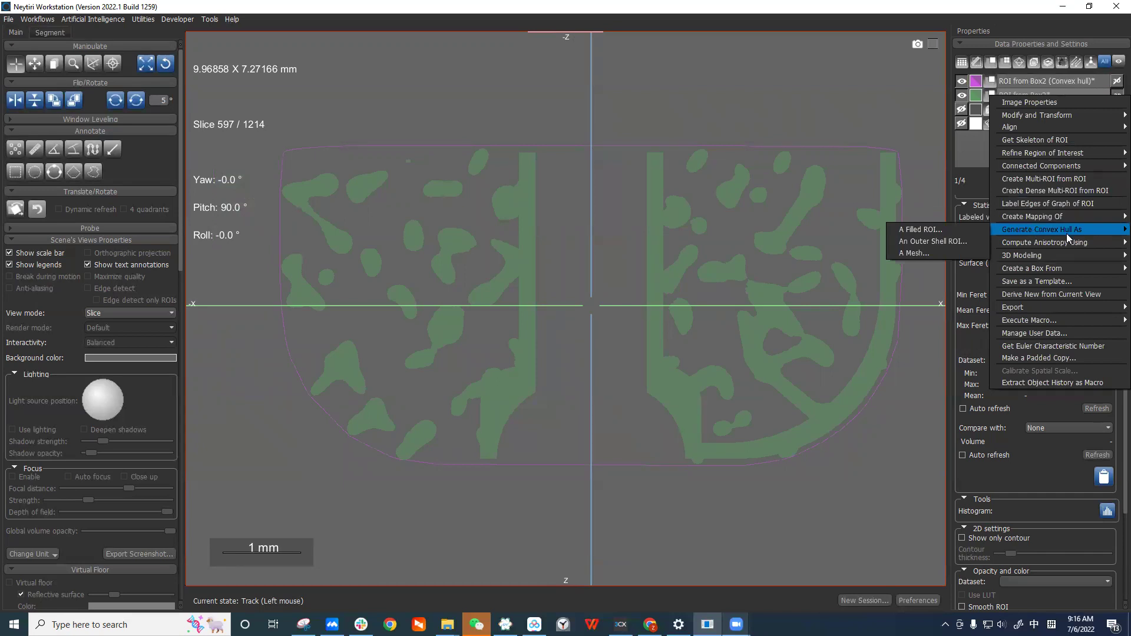
pyautogui.click(947, 232)
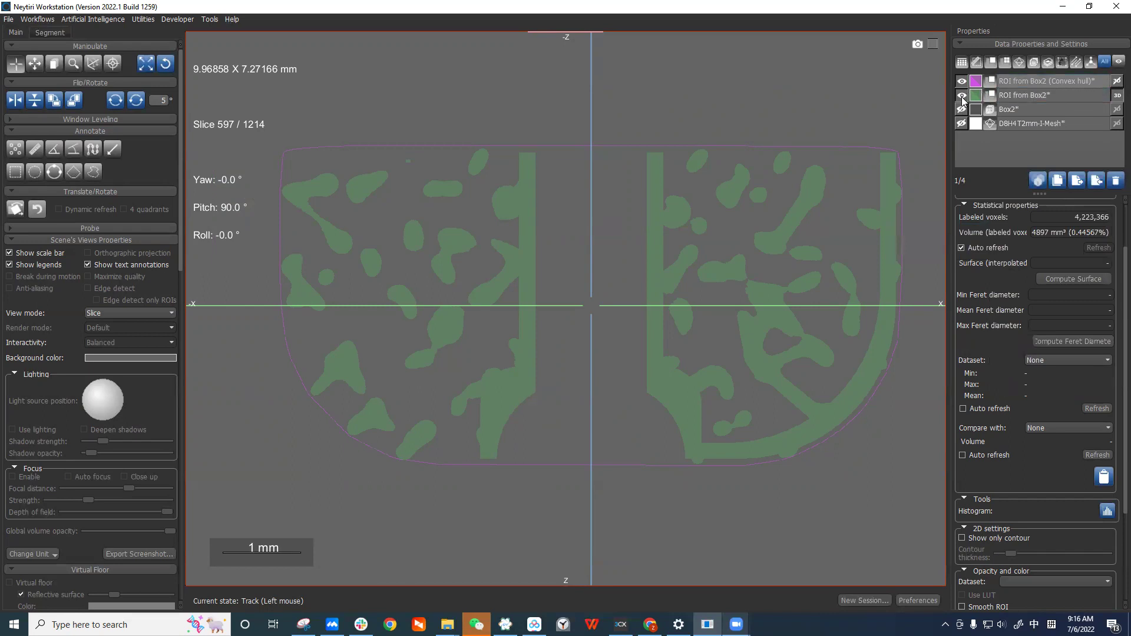
# Try to fill the inner areas of the convex hull ROI using the 3D option.
pyautogui.click(54, 34)
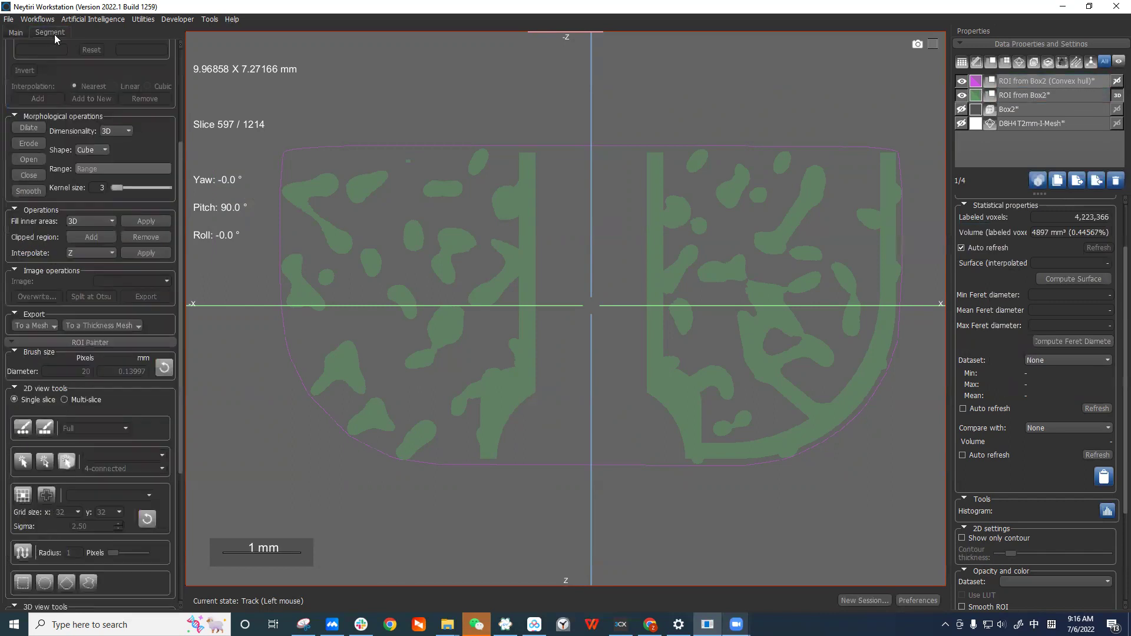
pyautogui.scroll(-3, 174, 127)
pyautogui.scroll(3, 174, 127)
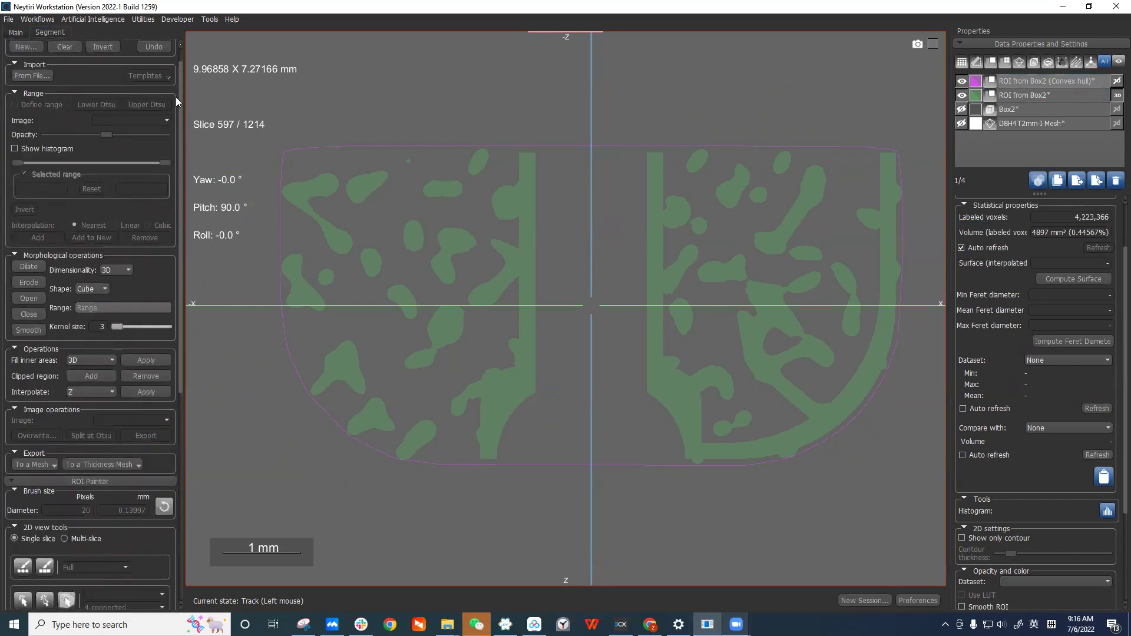
pyautogui.moveTo(184, 77); pyautogui.dragTo(182, 204)
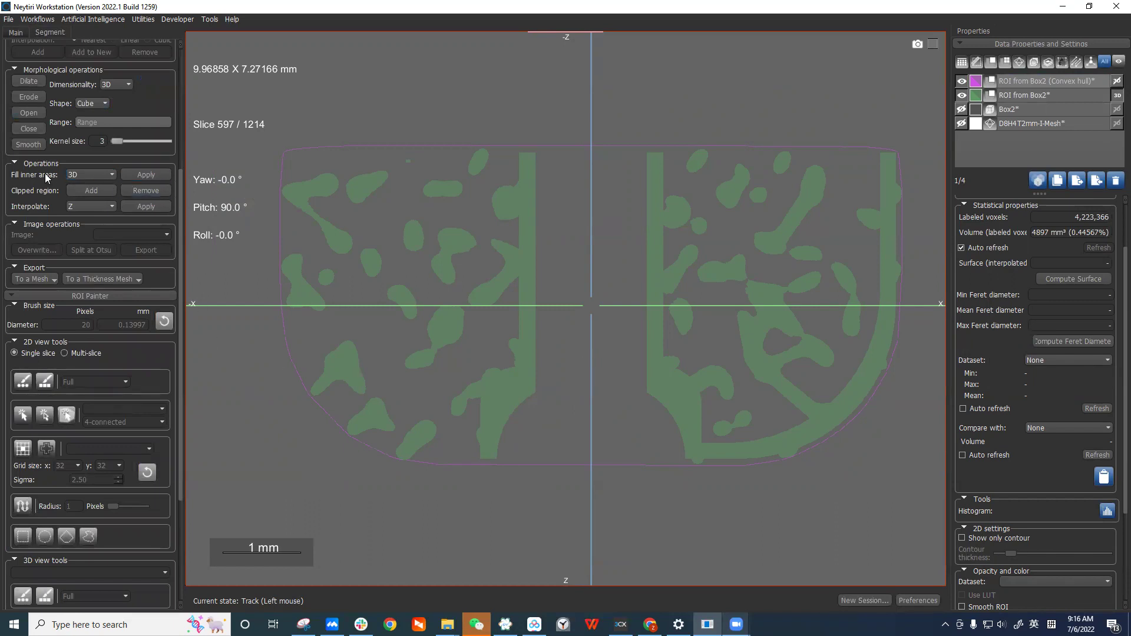
pyautogui.click(146, 176)
# Examine up close the gap between the convex hull outline and the outermost struts in the X–Z section.
pyautogui.scroll(3, 318, 186)
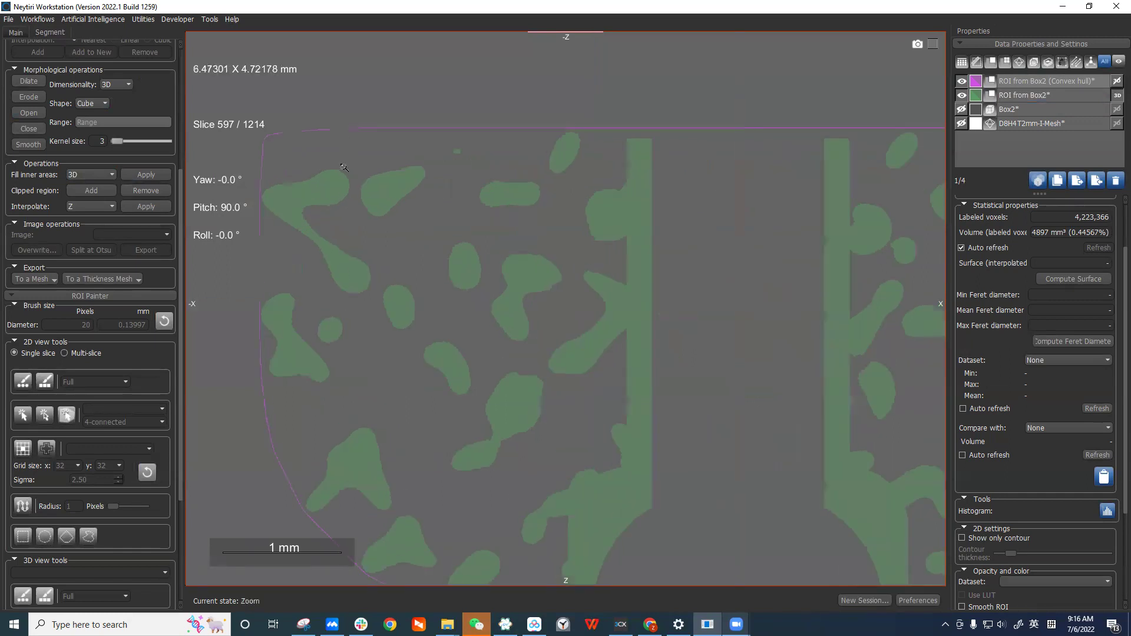
pyautogui.scroll(2, 388, 220)
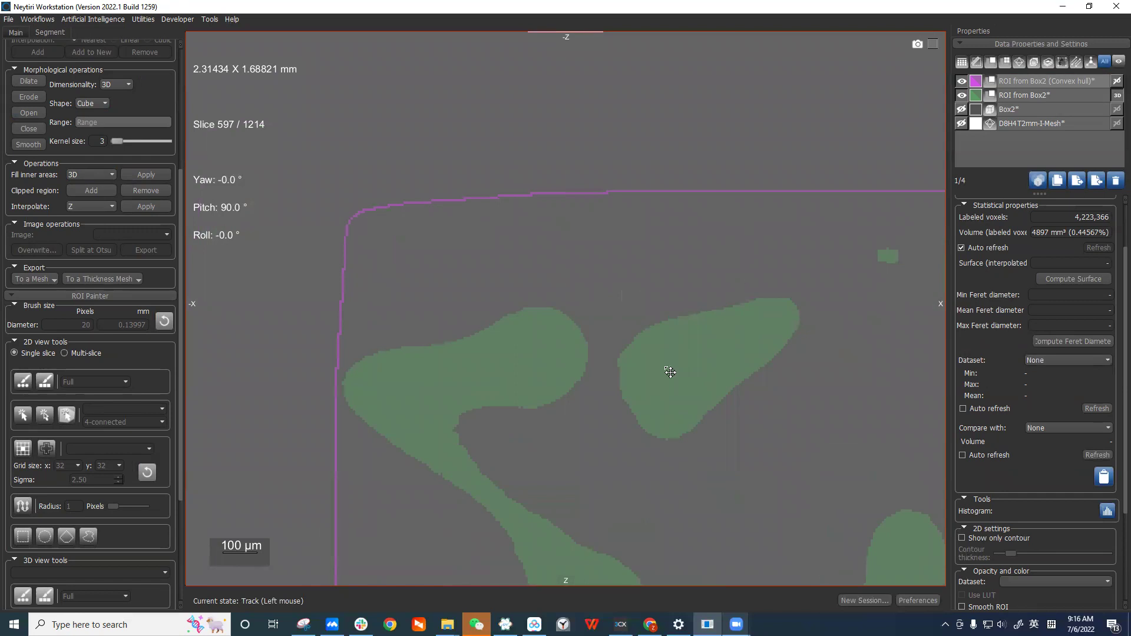
pyautogui.moveTo(667, 371); pyautogui.dragTo(589, 203, button='middle')
pyautogui.moveTo(589, 203); pyautogui.dragTo(366, 260)
pyautogui.scroll(3, 377, 313)
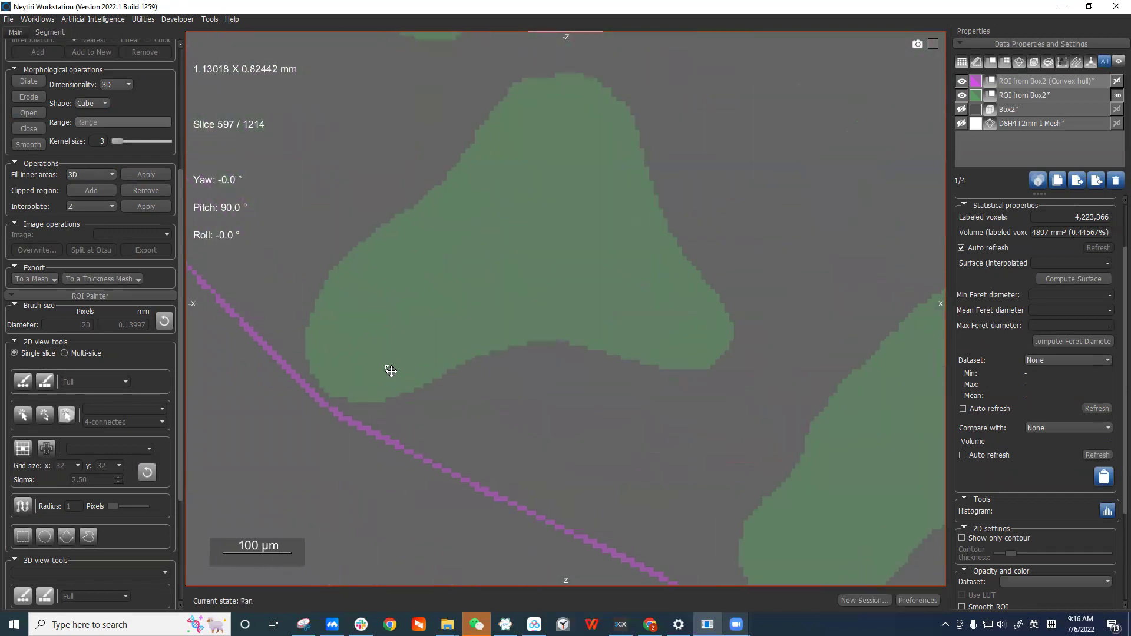
# Examine the clearance between the convex hull outline and the outer struts around the edges and corners of the X–Z section.
pyautogui.moveTo(386, 366); pyautogui.dragTo(576, 284)
pyautogui.moveTo(576, 284); pyautogui.dragTo(606, 371, button='middle')
pyautogui.scroll(2, 772, 515)
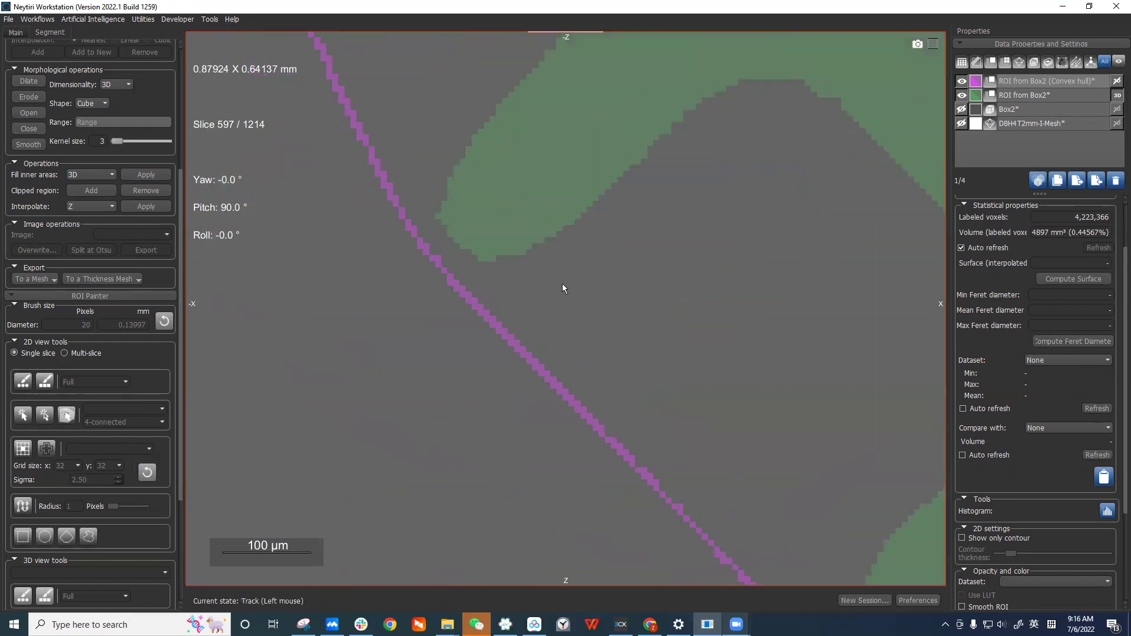
pyautogui.moveTo(563, 285); pyautogui.dragTo(562, 321, button='middle')
pyautogui.moveTo(563, 321); pyautogui.dragTo(744, 283)
pyautogui.moveTo(745, 283); pyautogui.dragTo(463, 302, button='middle')
pyautogui.scroll(-8, 715, 373)
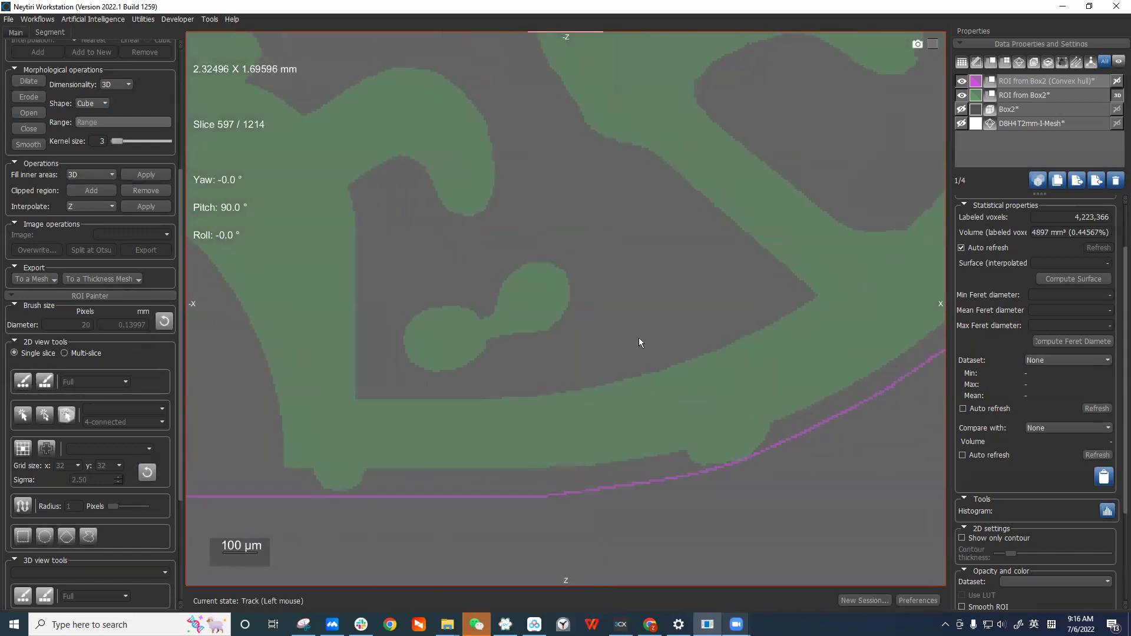
pyautogui.scroll(8, 747, 318)
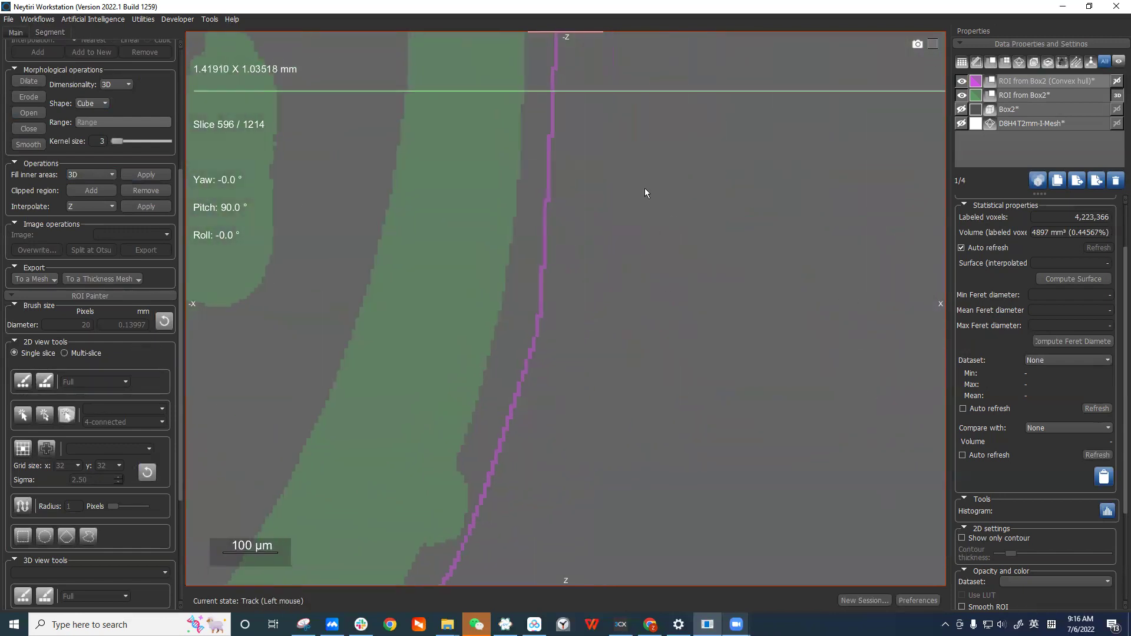
pyautogui.moveTo(747, 322); pyautogui.dragTo(816, 579)
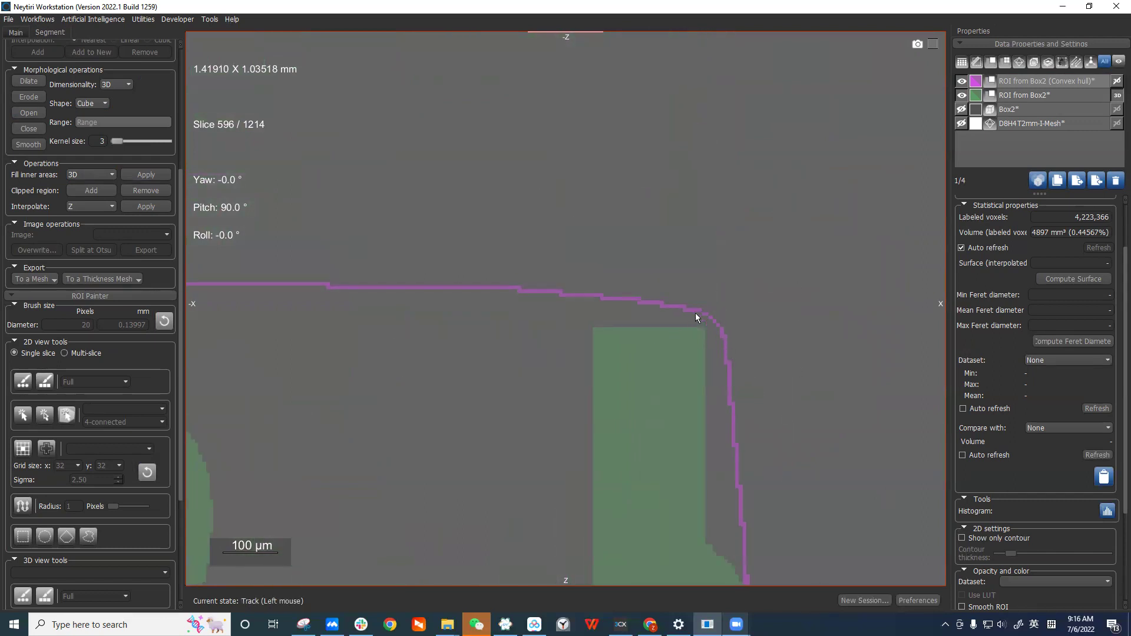
pyautogui.scroll(6, 701, 312)
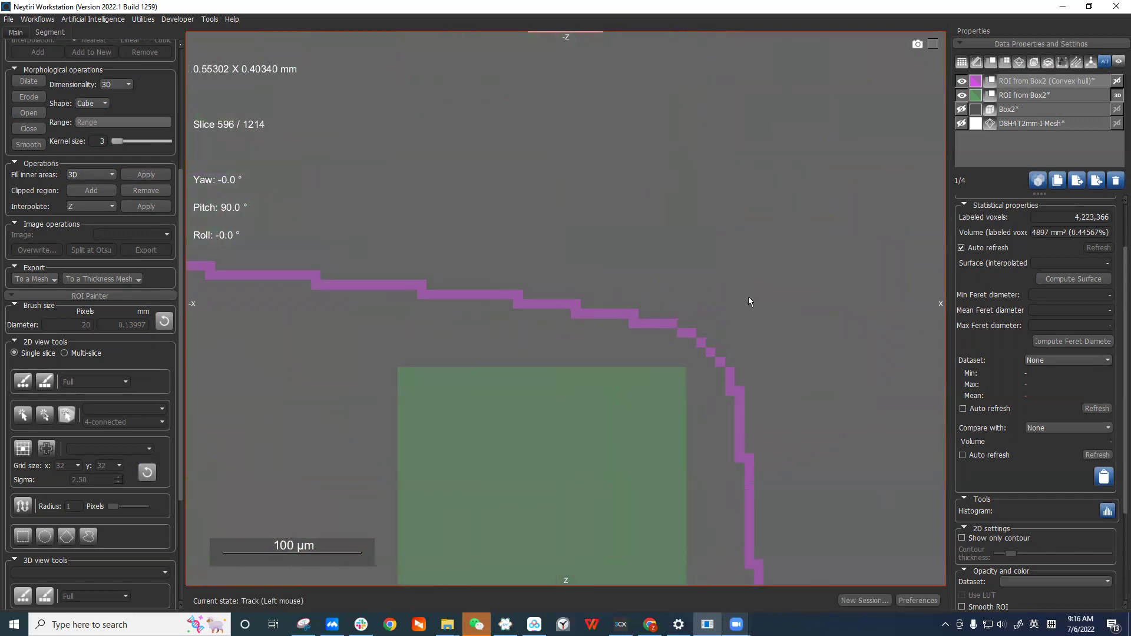
pyautogui.scroll(3, 746, 318)
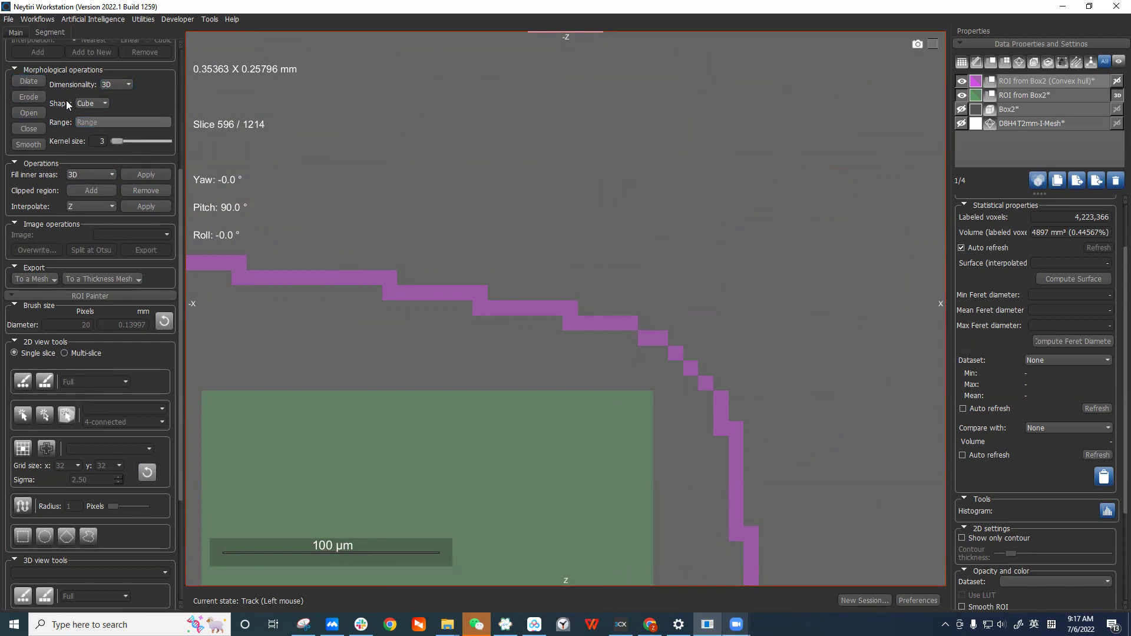
# Dilate the convex hull ROI in 3D with a cube-shaped kernel of size 3.
pyautogui.click(28, 81)
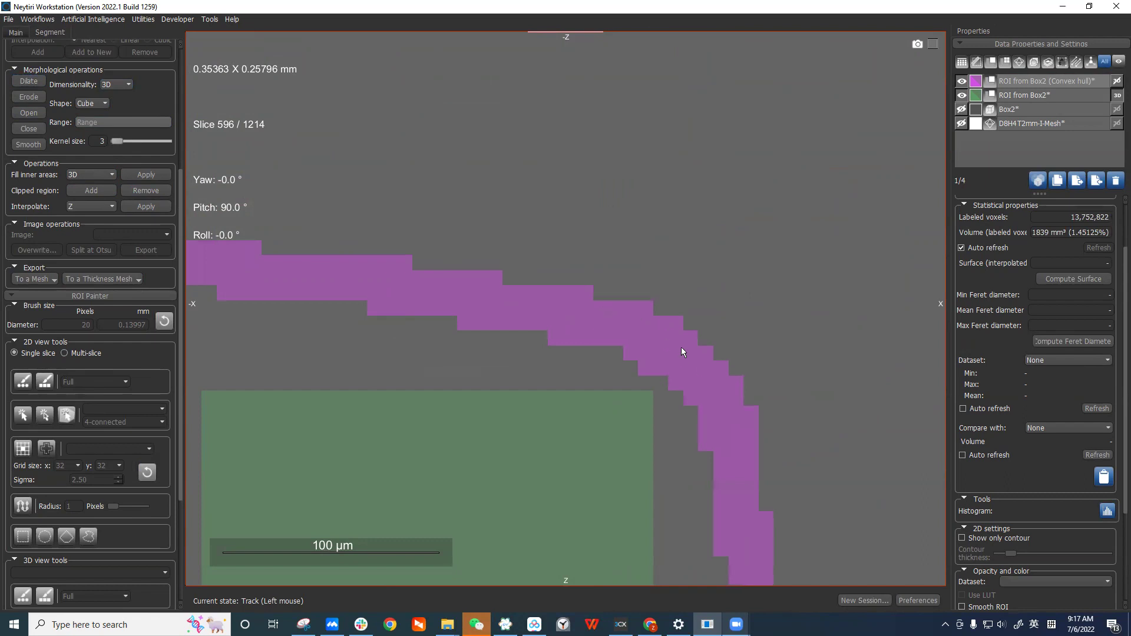
pyautogui.scroll(-5, 683, 413)
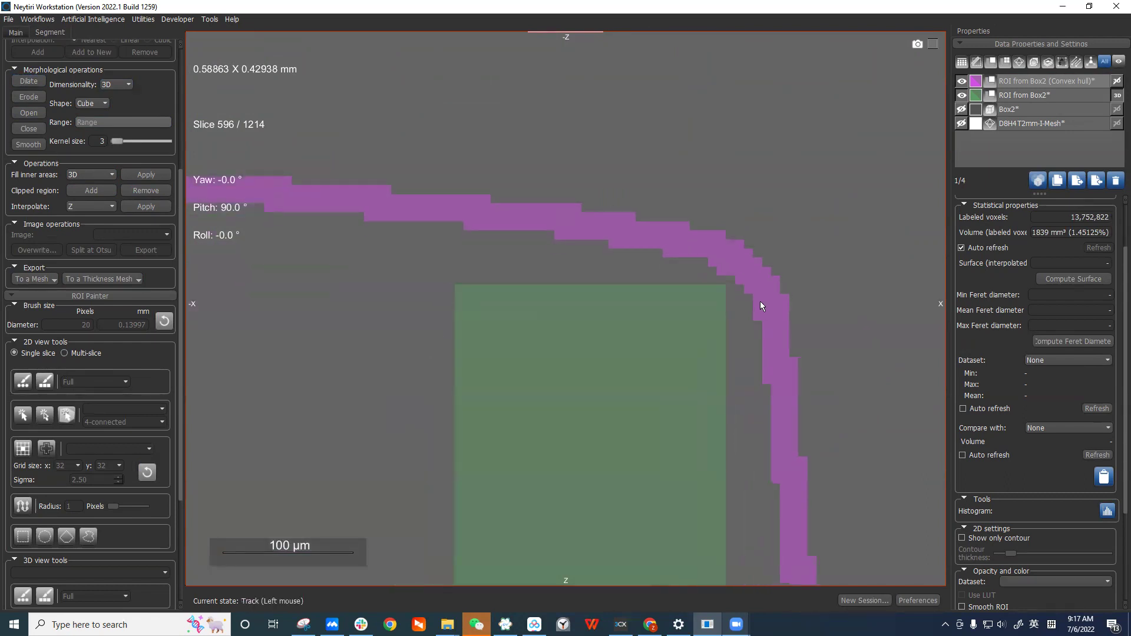
pyautogui.moveTo(677, 379); pyautogui.dragTo(683, 253, button='middle')
pyautogui.moveTo(700, 425); pyautogui.dragTo(770, 474, button='middle')
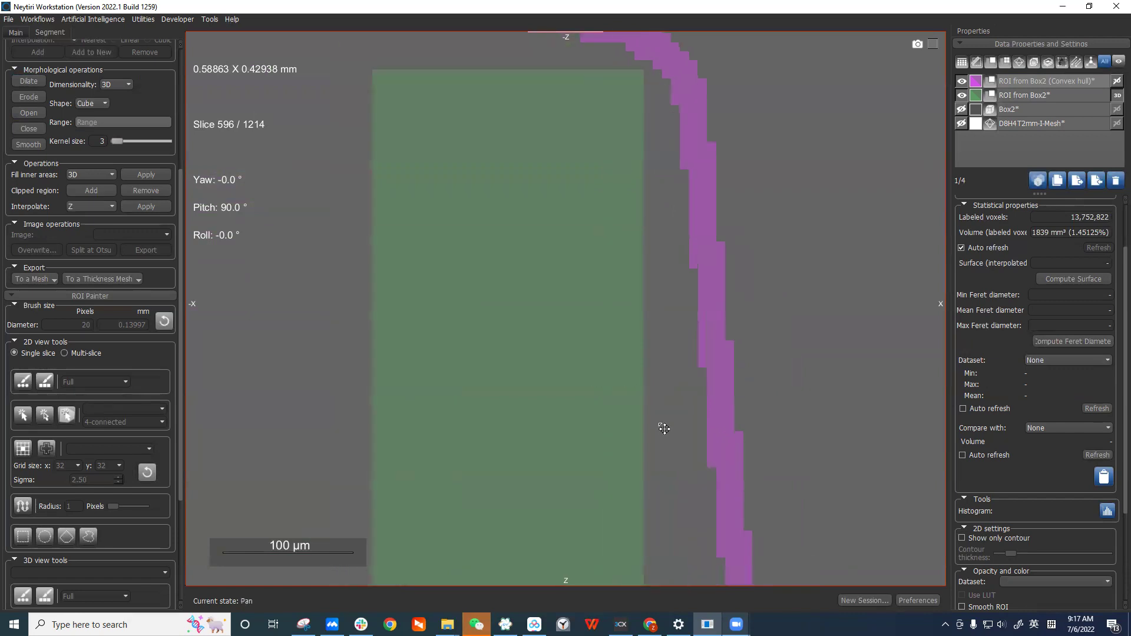
# Fill the inner areas of the dilated convex hull ROI in 3D.
pyautogui.click(137, 174)
pyautogui.scroll(-10, 701, 330)
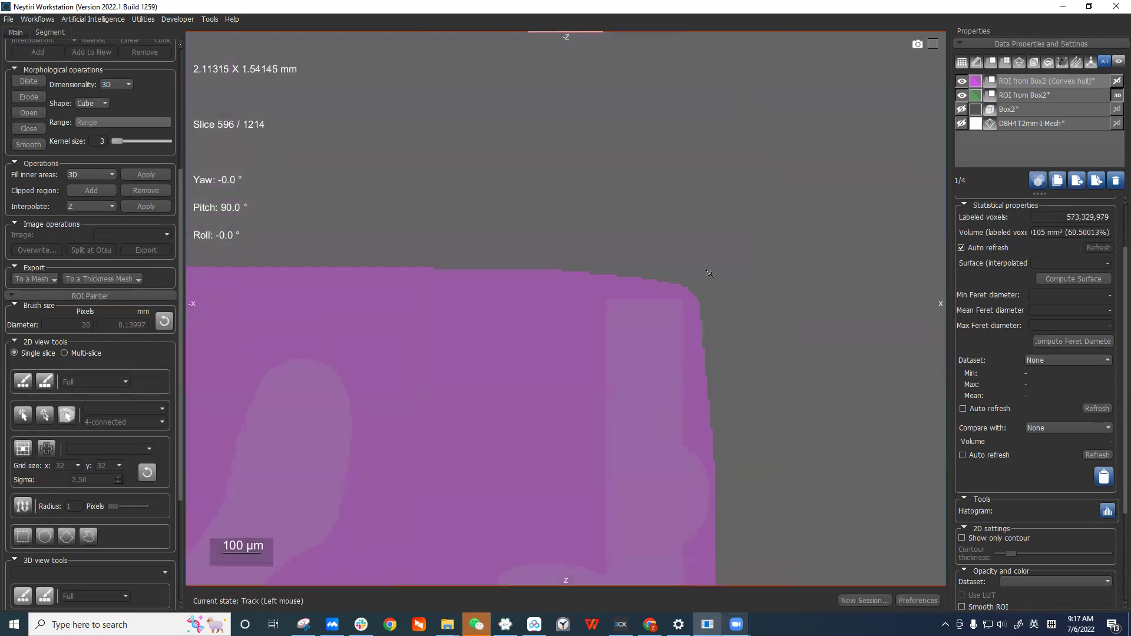
pyautogui.scroll(-3, 710, 280)
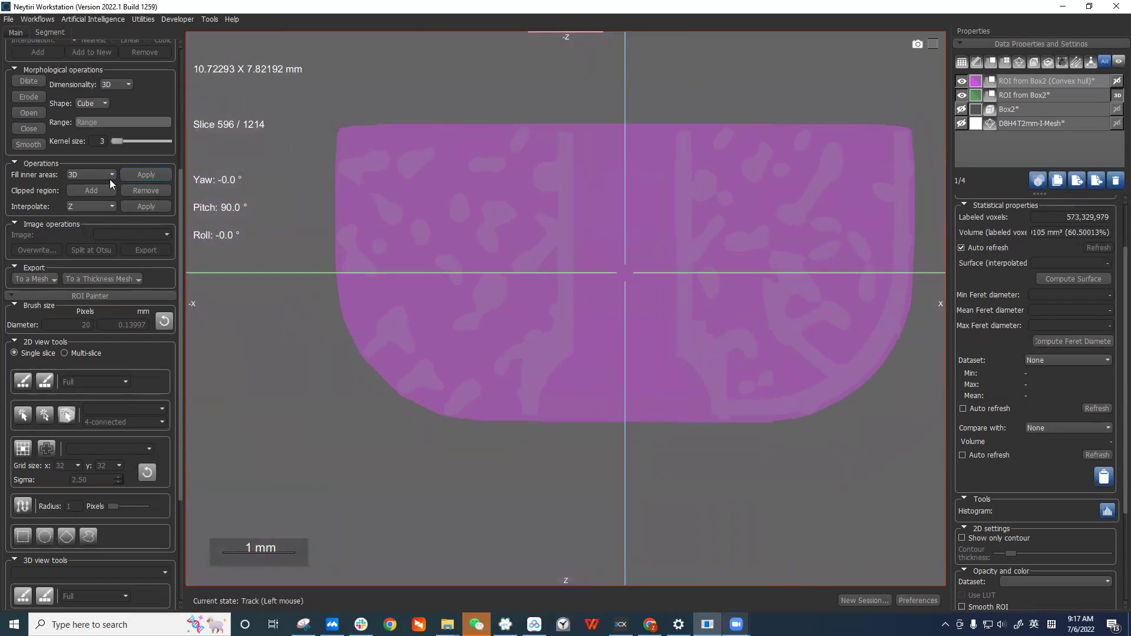
# Erode the filled convex hull ROI in 3D with the cube kernel of size 3 and inspect its edges against the struts.
pyautogui.click(1021, 82)
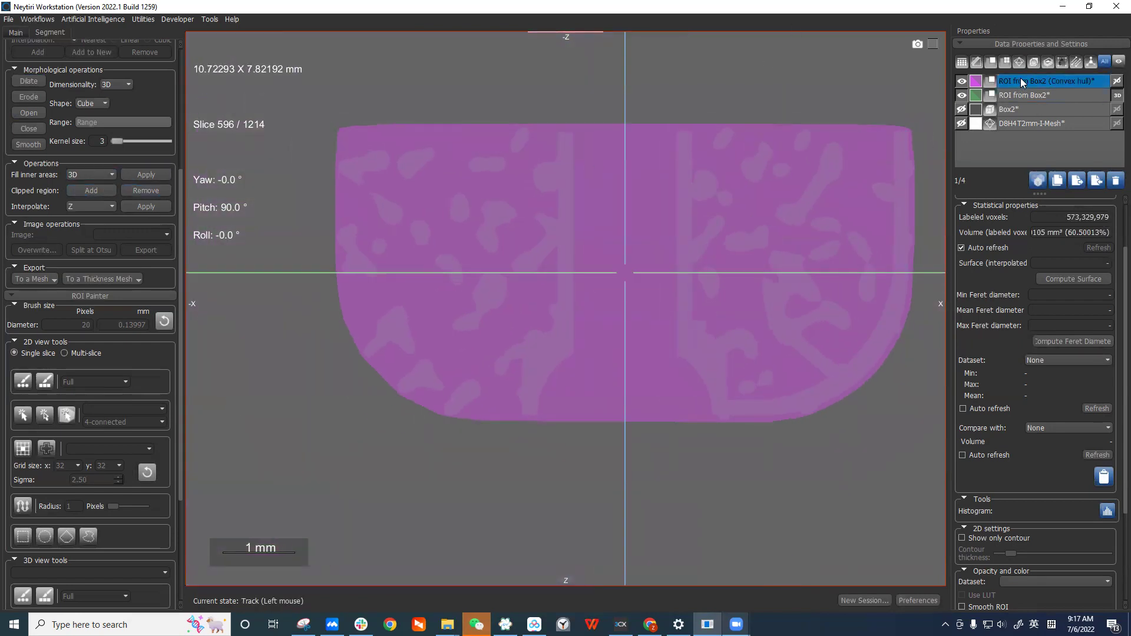
pyautogui.moveTo(856, 182); pyautogui.dragTo(758, 229, button='middle')
pyautogui.click(1090, 97)
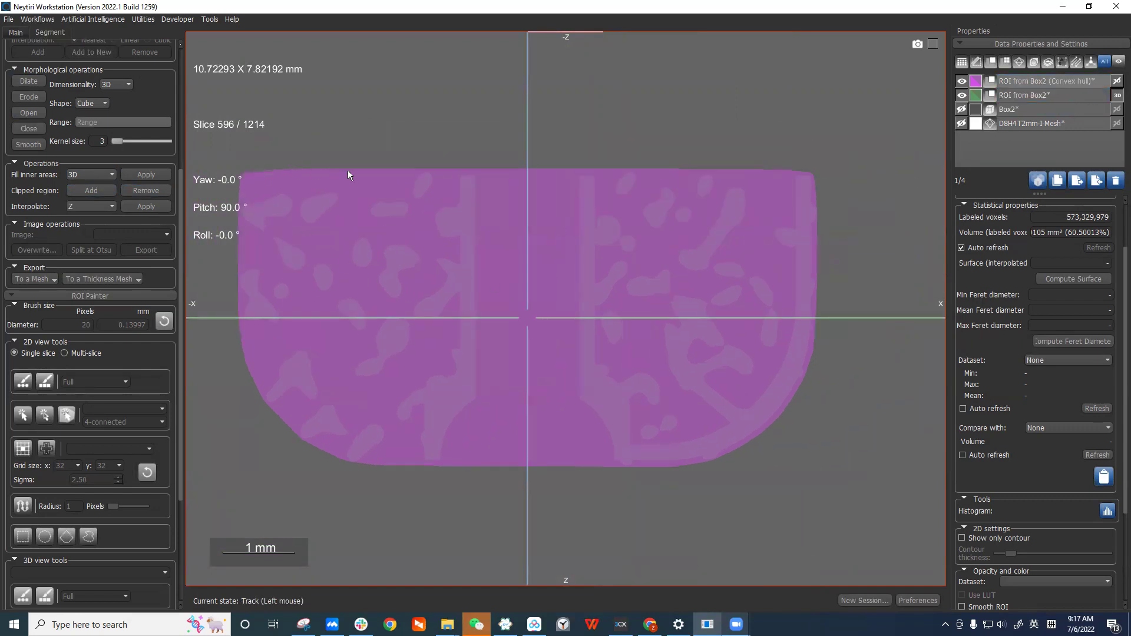
pyautogui.click(30, 96)
pyautogui.scroll(6, 283, 263)
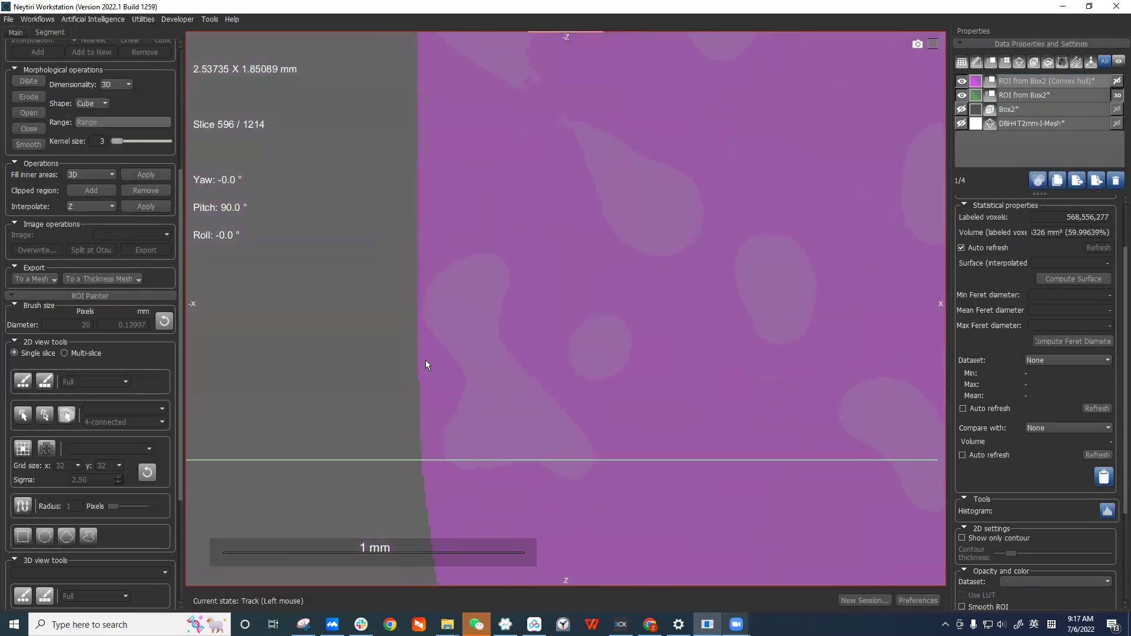
pyautogui.scroll(-4, 687, 170)
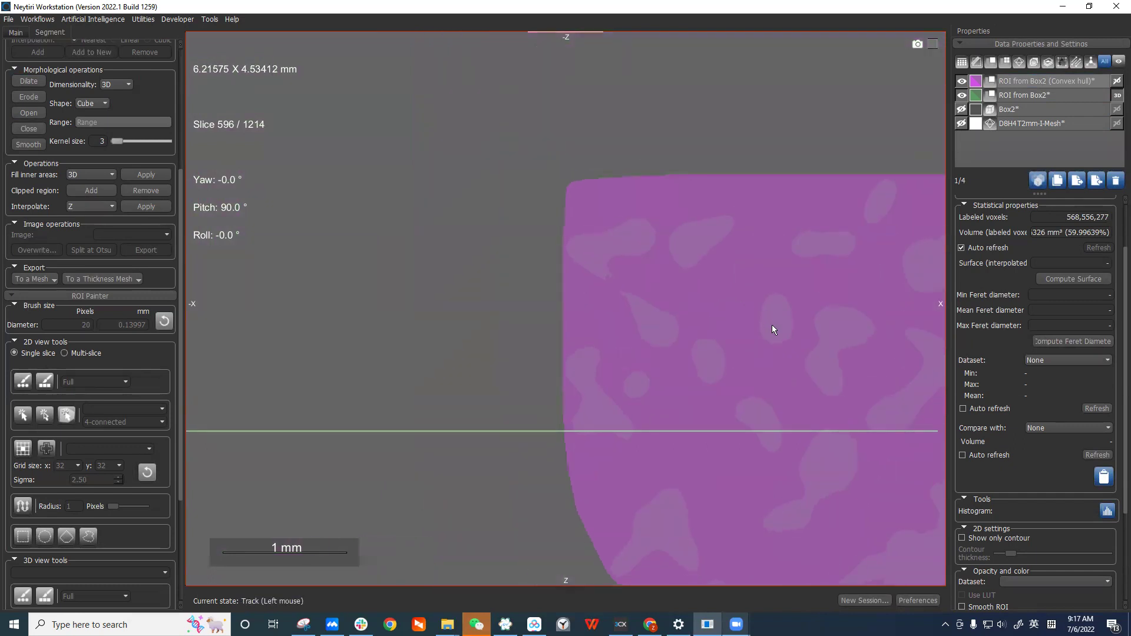
pyautogui.moveTo(820, 319); pyautogui.dragTo(510, 250, button='middle')
pyautogui.scroll(-1, 825, 329)
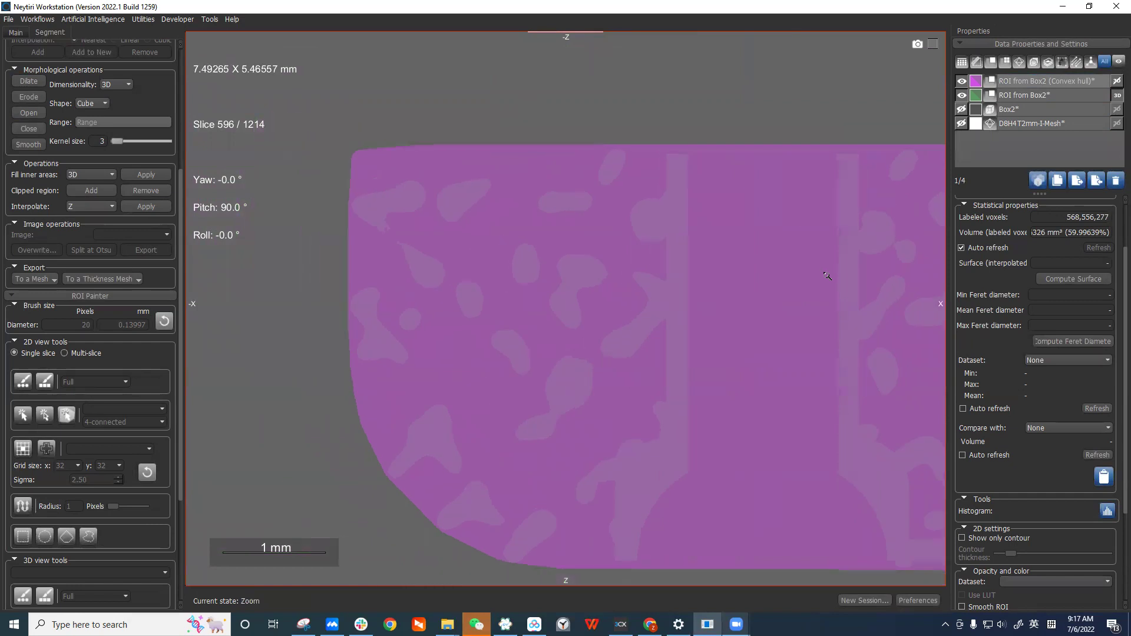
pyautogui.moveTo(795, 303); pyautogui.dragTo(750, 298, button='middle')
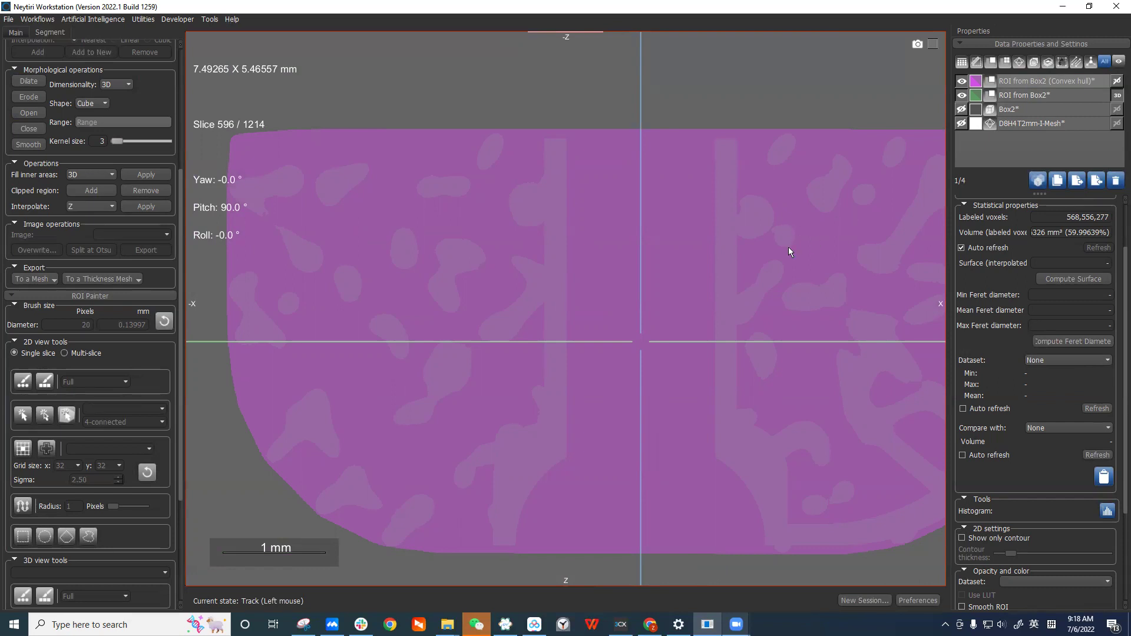
pyautogui.scroll(-3, 788, 246)
pyautogui.click(1069, 84)
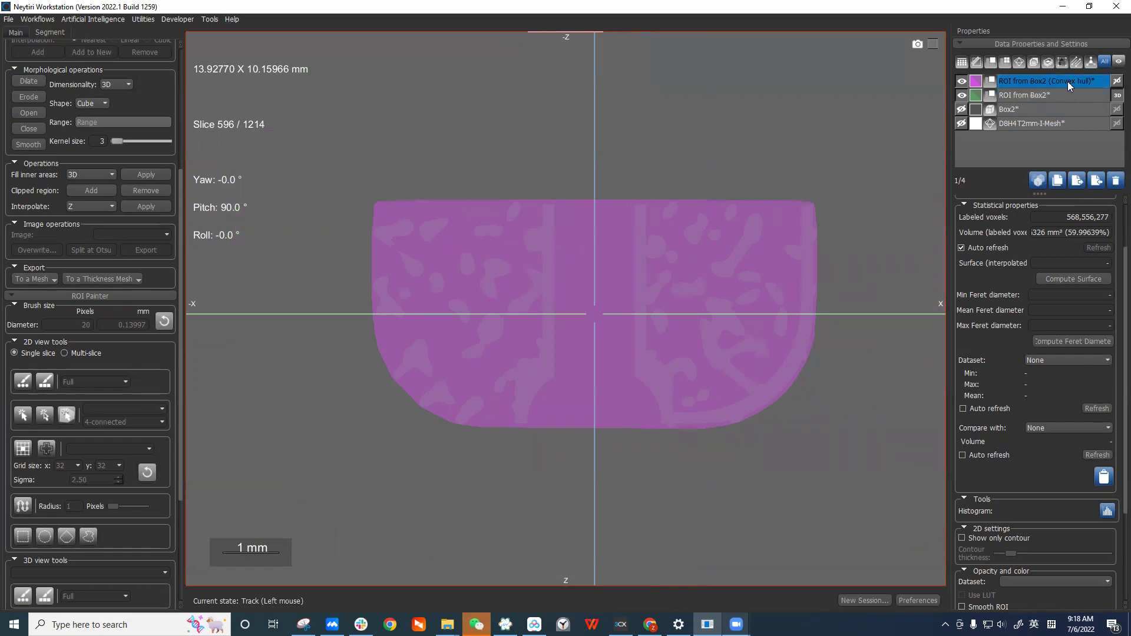
pyautogui.click(1013, 109)
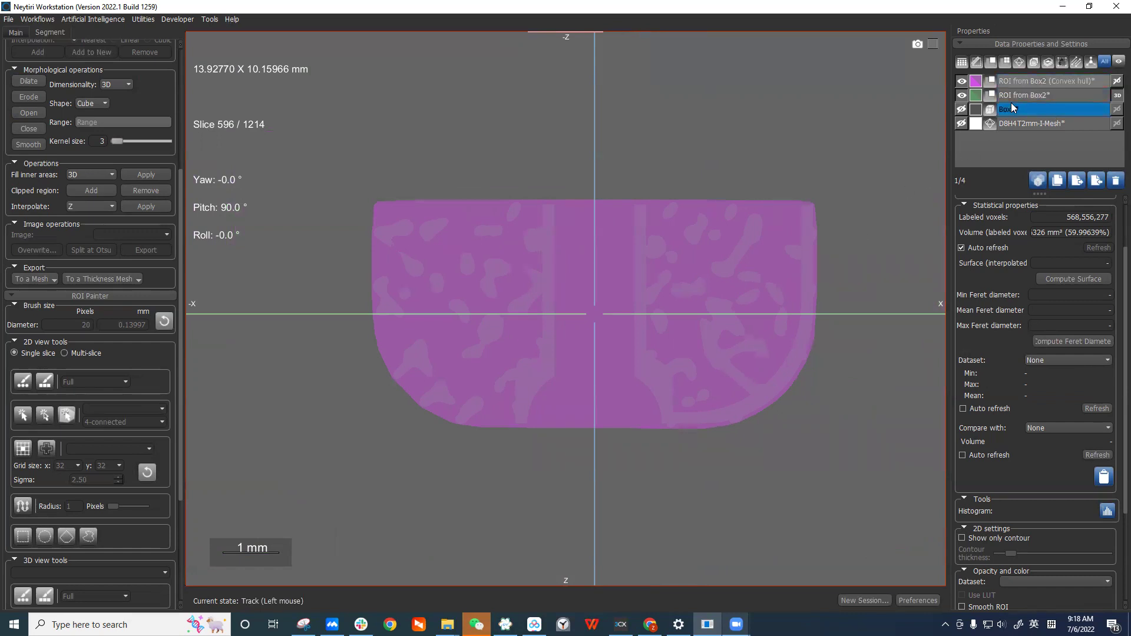
pyautogui.click(1037, 94)
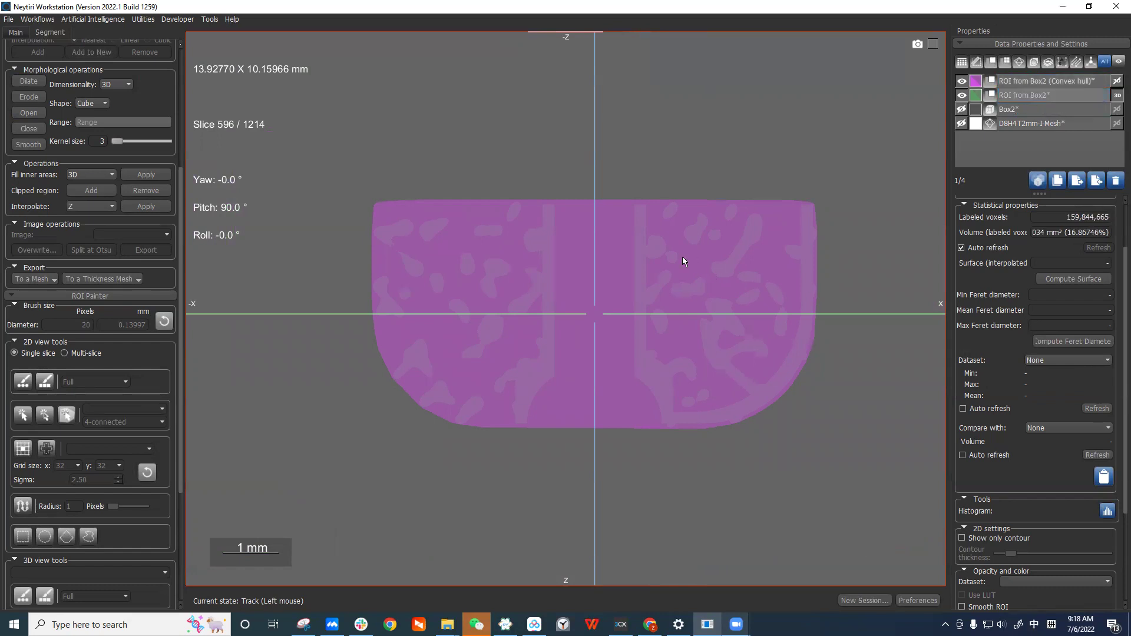
pyautogui.keyDown('ctrl'); pyautogui.click(1036, 81); pyautogui.keyUp('ctrl')
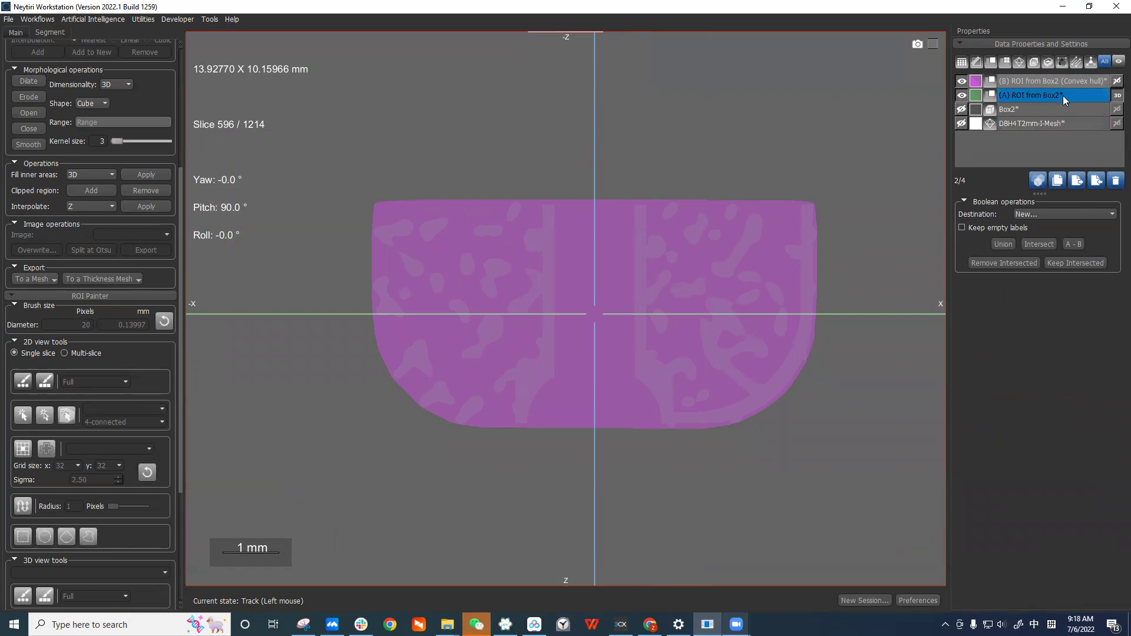
# Subtract ROI from Box2 from the convex hull ROI into a new ROI named pores.
pyautogui.click(1070, 82)
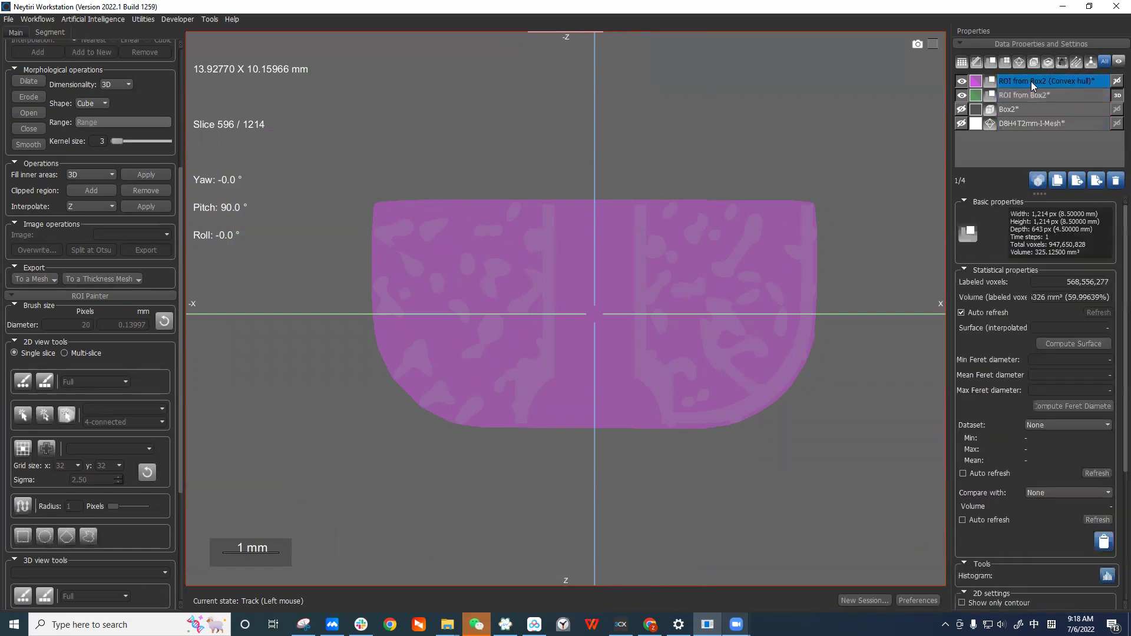
pyautogui.keyDown('ctrl'); pyautogui.click(1049, 97); pyautogui.keyUp('ctrl')
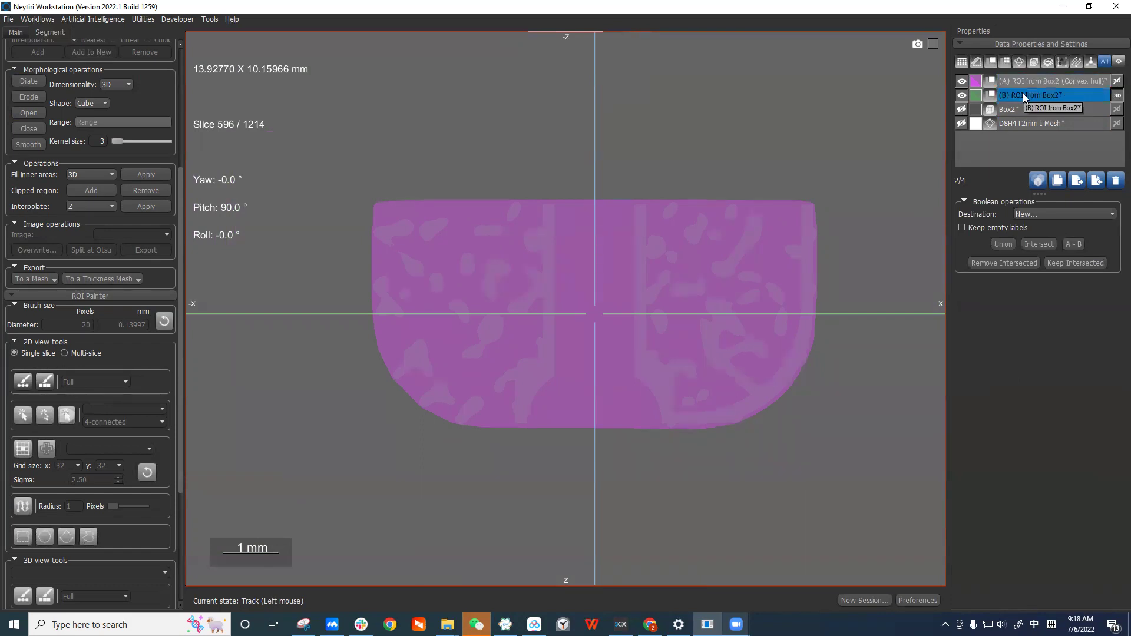
pyautogui.click(1073, 244)
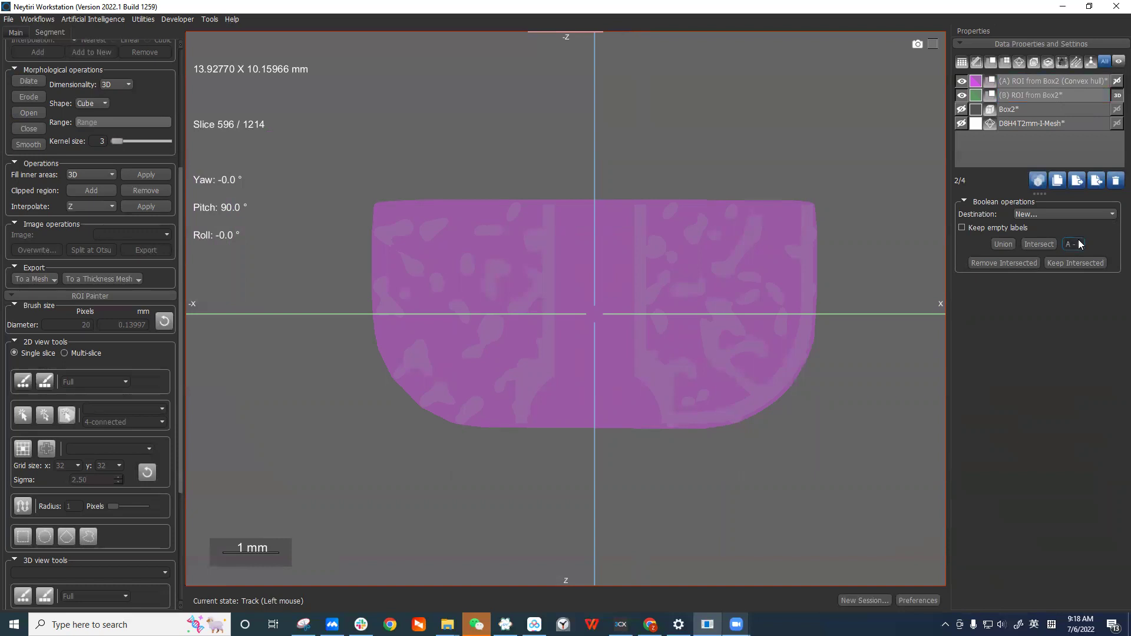
pyautogui.click(1018, 291)
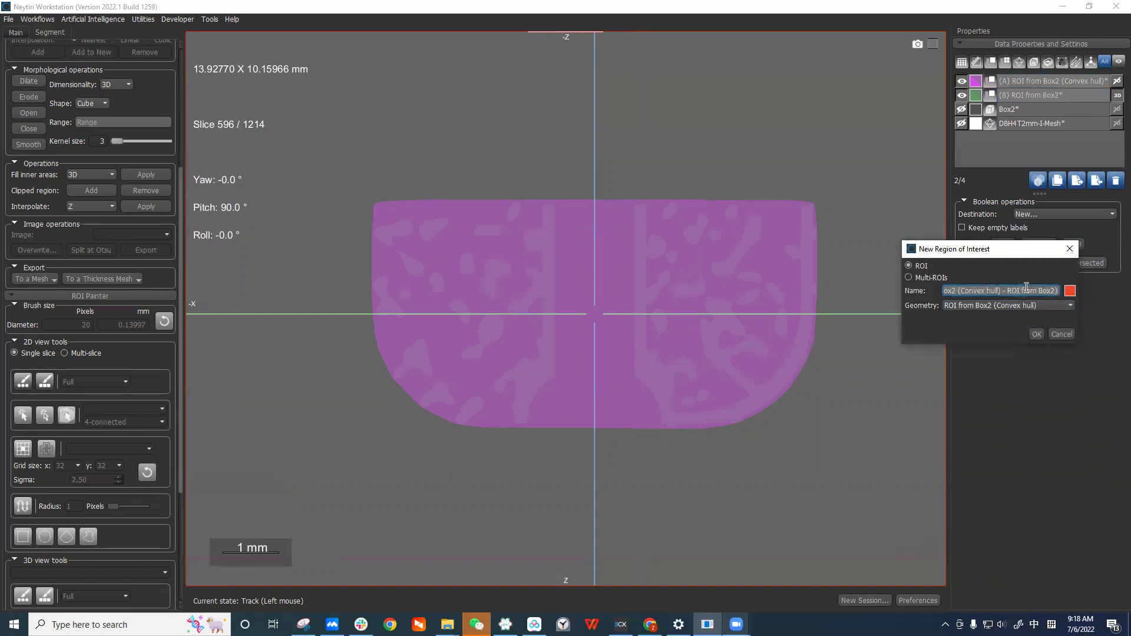
pyautogui.write('pore')
pyautogui.press('shift')
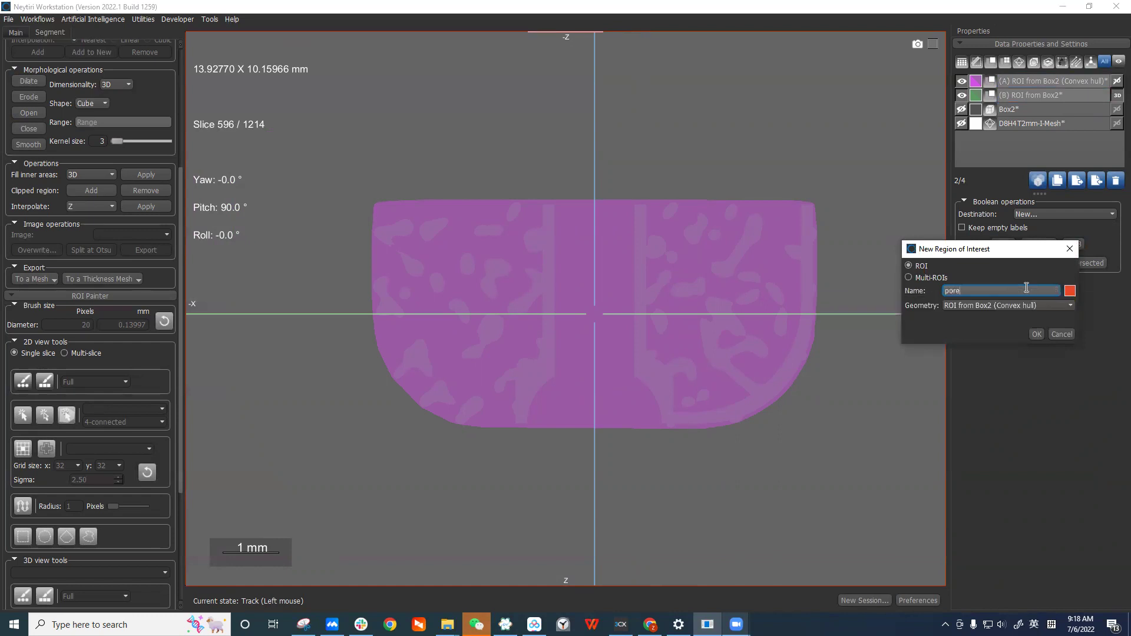
pyautogui.press('Return')
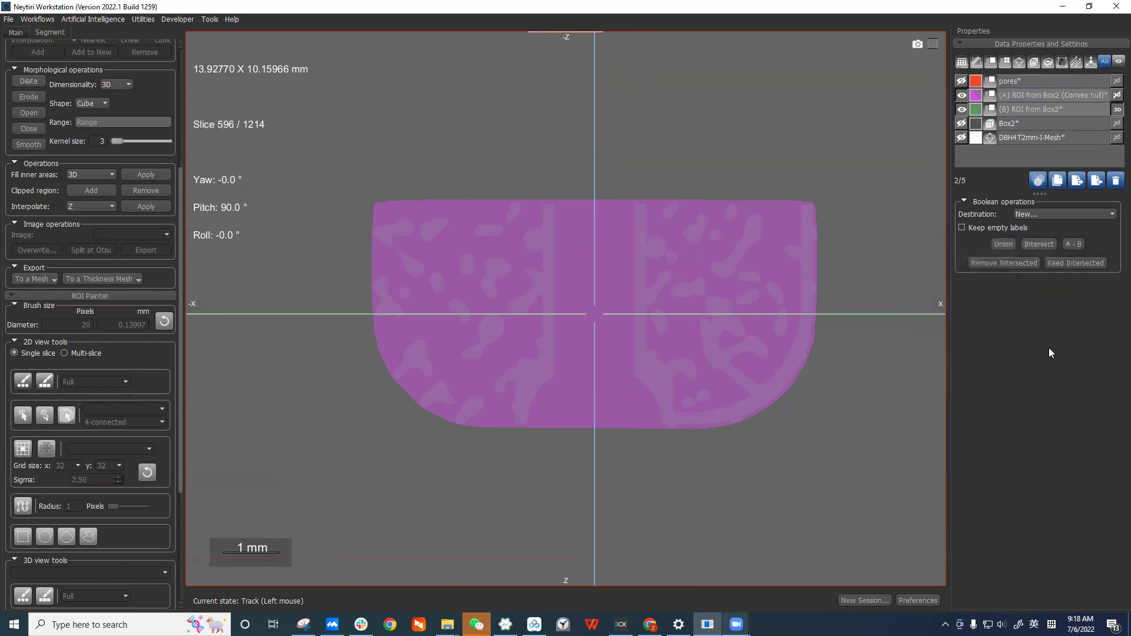
# Show the pores ROI with the solid and convex hull ROIs hidden, briefly overlaying the solid ROI for comparison.
pyautogui.click(962, 109)
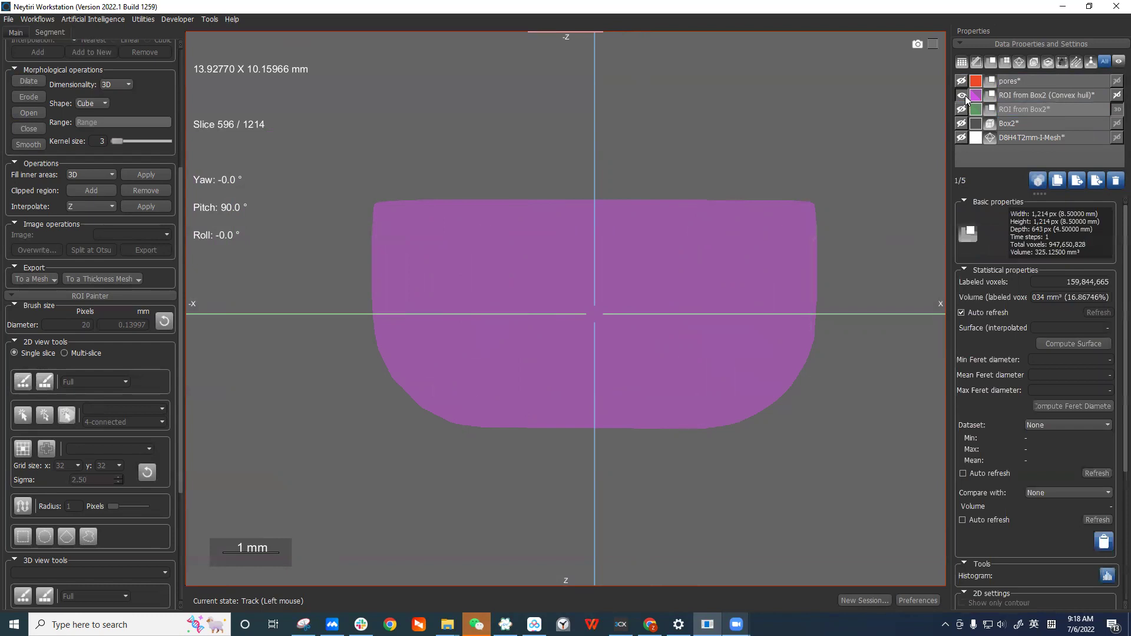
pyautogui.click(962, 81)
pyautogui.click(962, 95)
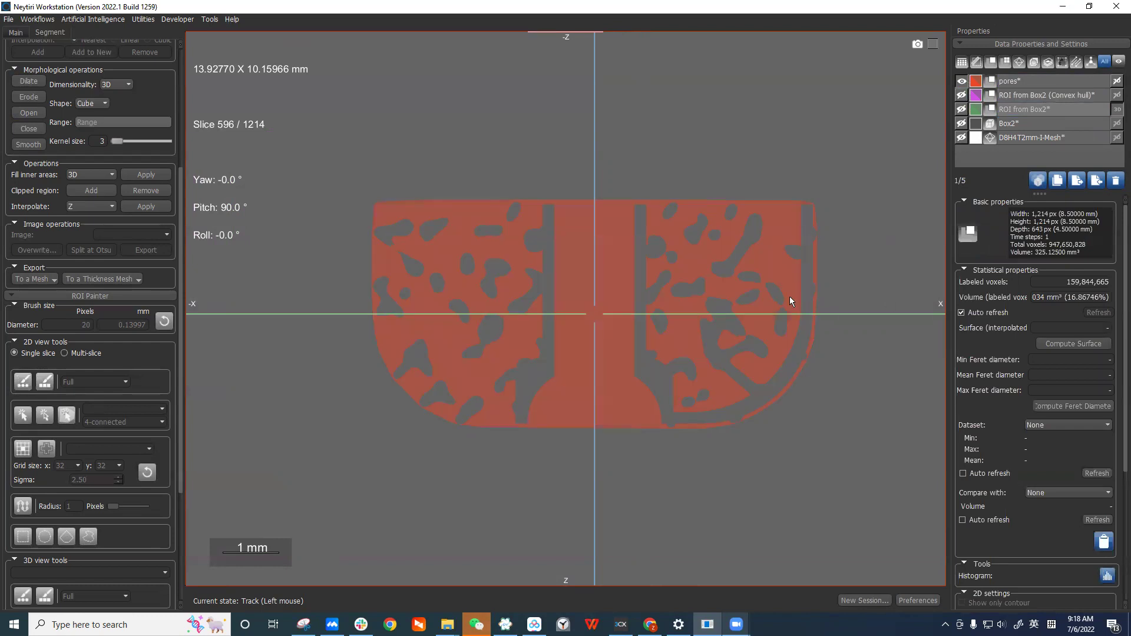
pyautogui.scroll(1, 749, 287)
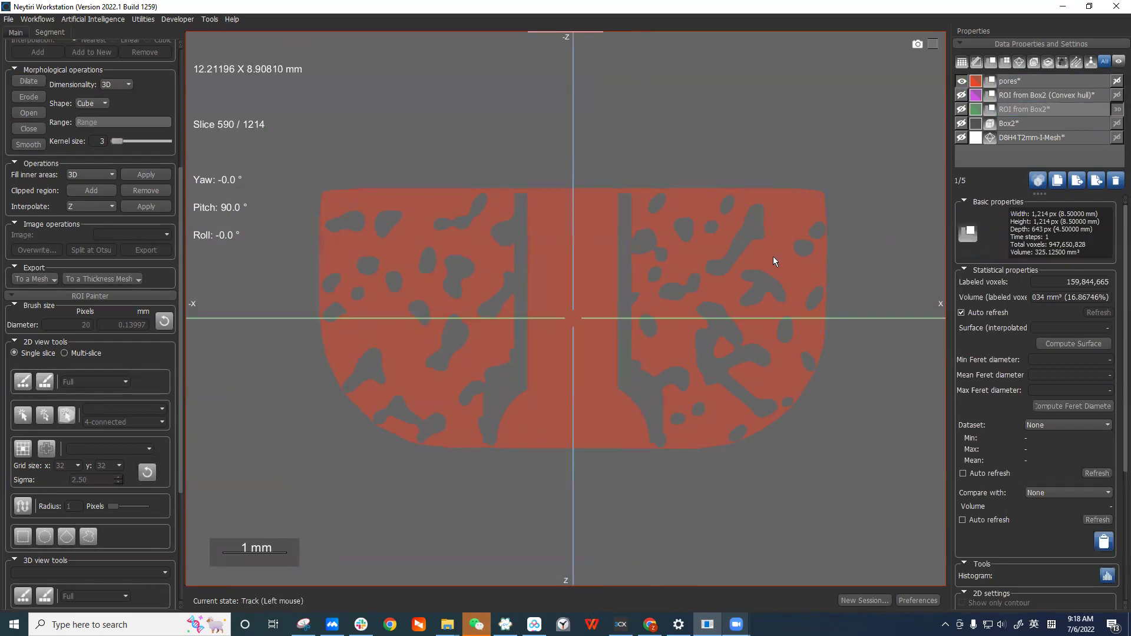
pyautogui.click(961, 109)
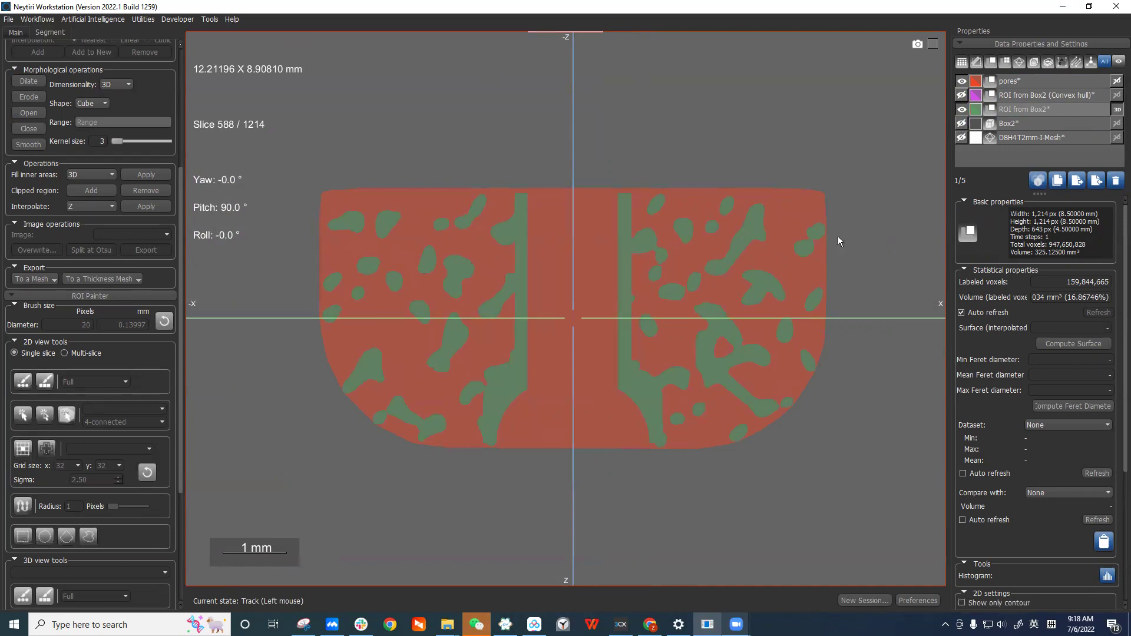
pyautogui.click(962, 109)
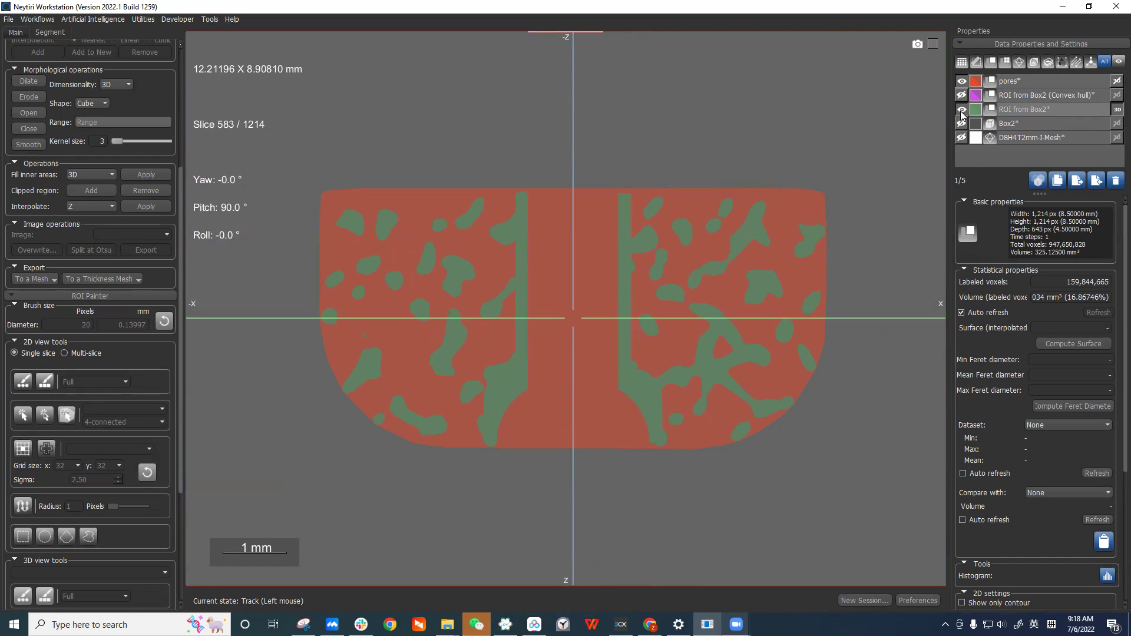
# Return to the four-view layout and show the D8H4T2mm-I-Mesh together with the pores ROI.
pyautogui.scroll(-5, 743, 215)
pyautogui.doubleClick(742, 211)
pyautogui.scroll(-2, 559, 454)
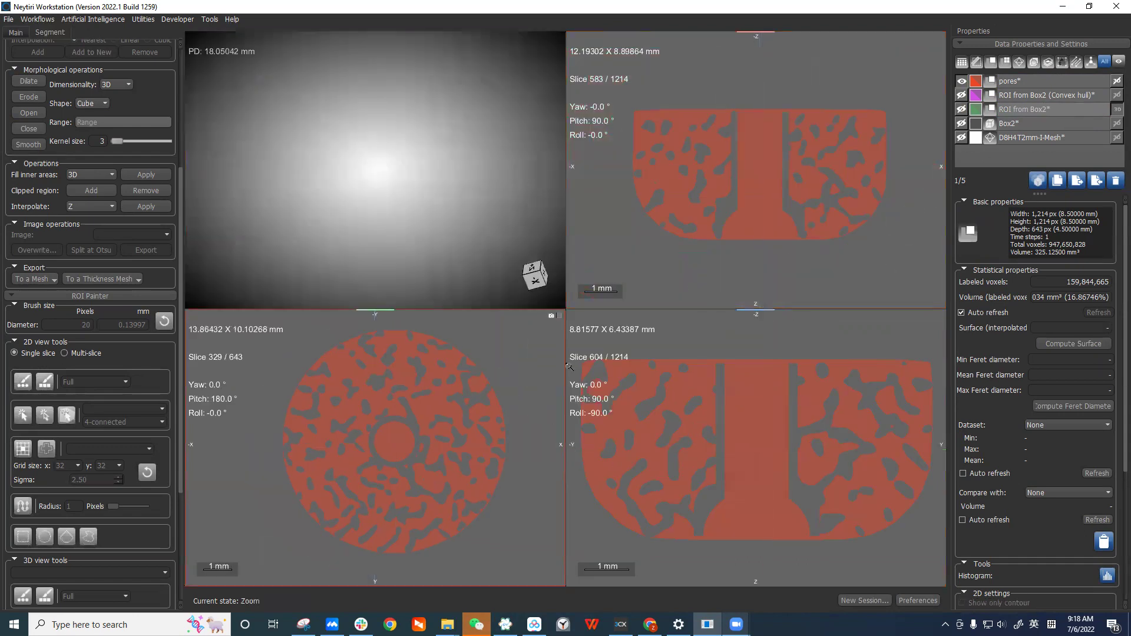
pyautogui.click(961, 138)
pyautogui.scroll(-2, 826, 276)
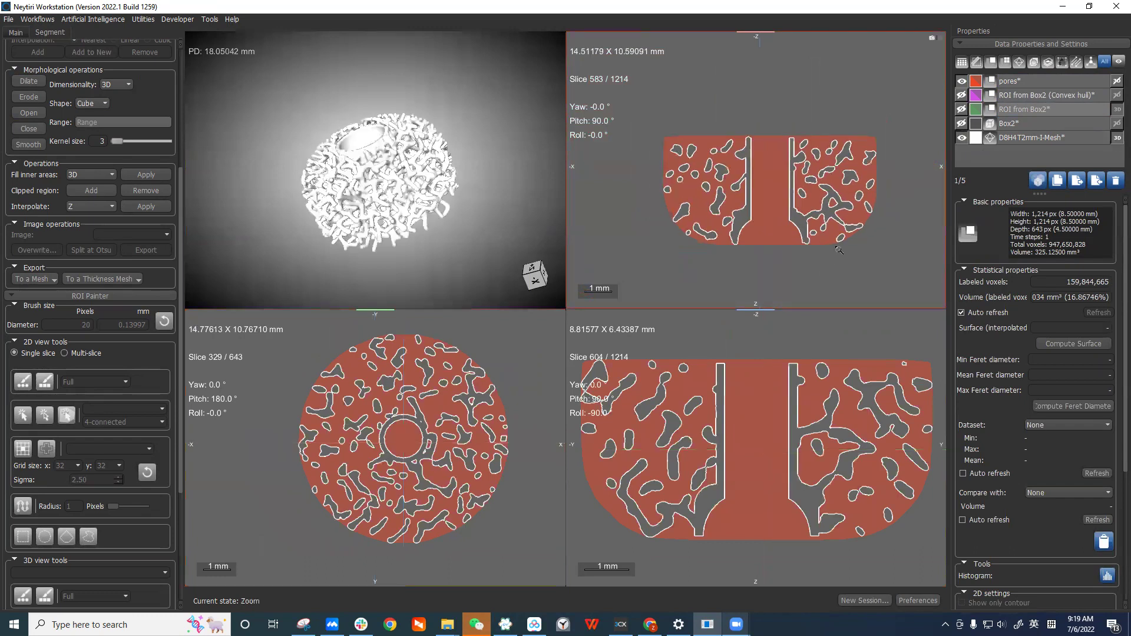
pyautogui.moveTo(473, 411); pyautogui.dragTo(440, 411, button='middle')
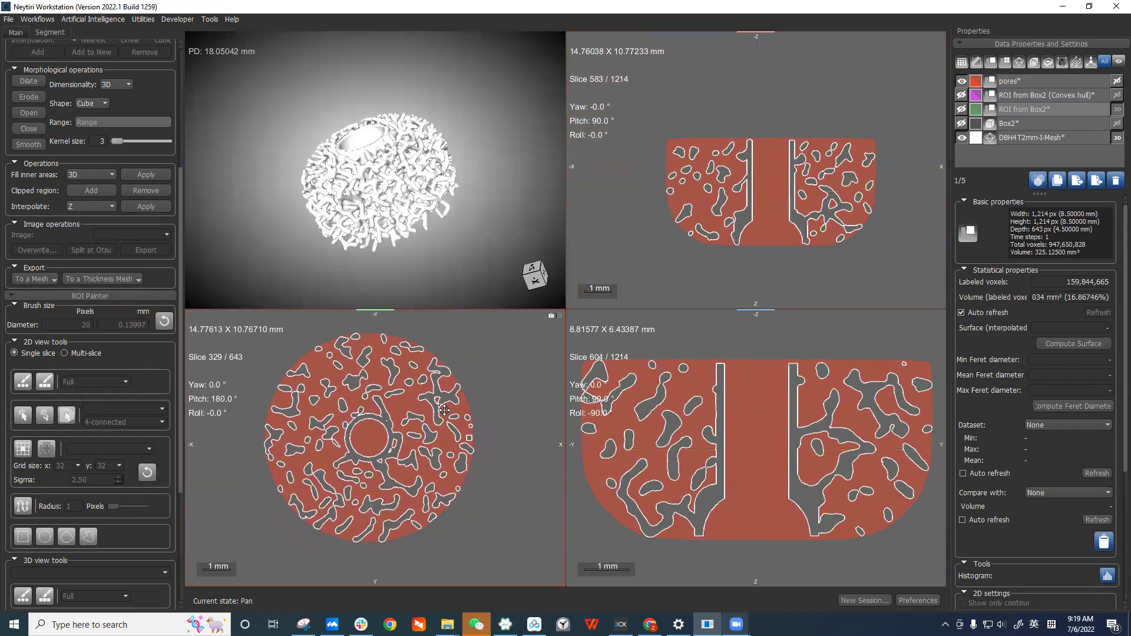
# Briefly show the pores ROI in the 3D view and examine the central channel in the slice views.
pyautogui.scroll(-2, 852, 396)
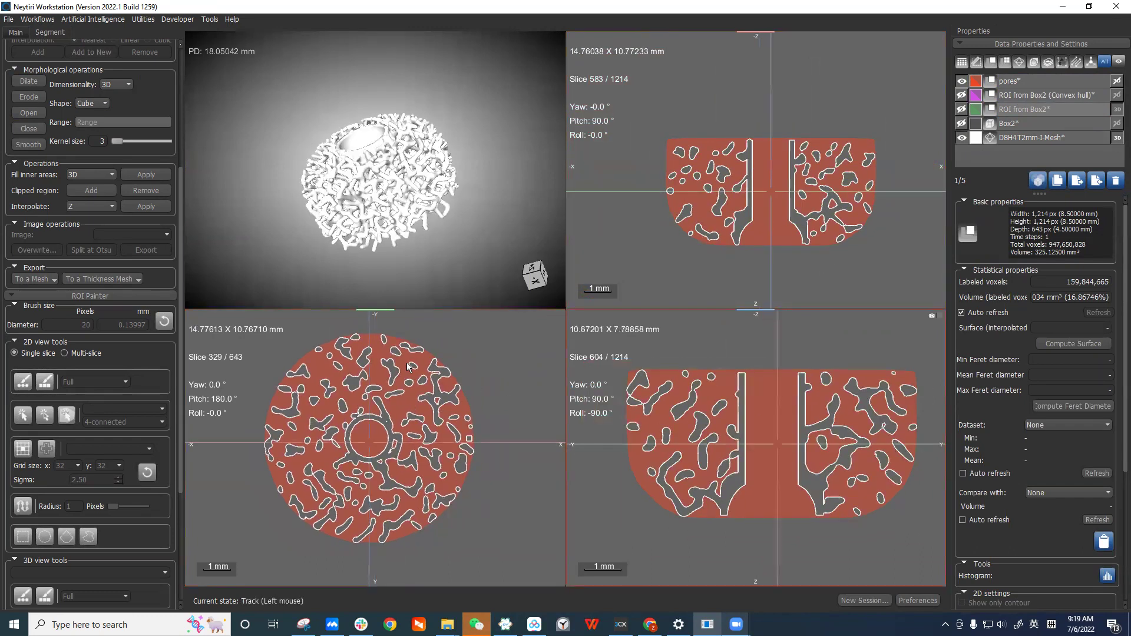
pyautogui.moveTo(401, 170); pyautogui.dragTo(437, 245)
pyautogui.click(1117, 81)
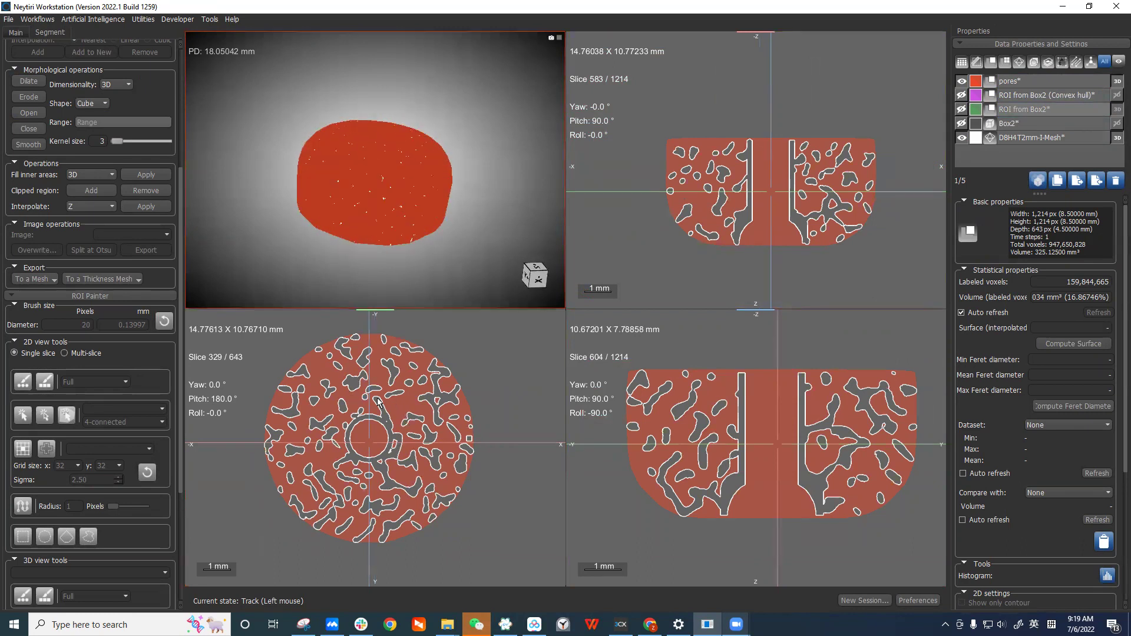
pyautogui.click(1116, 81)
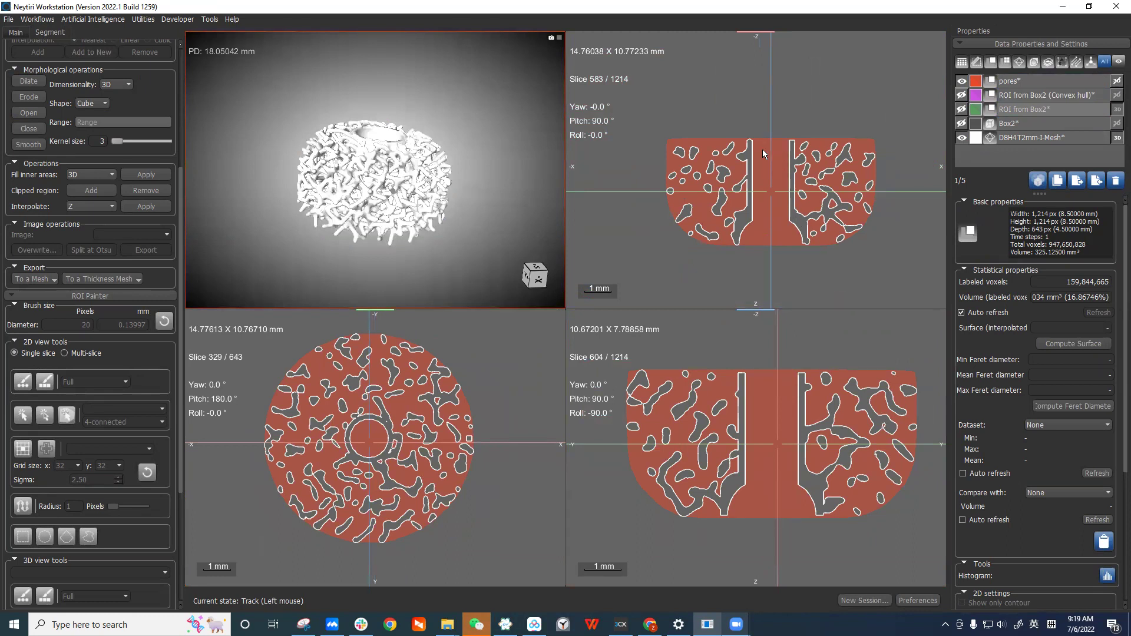
pyautogui.moveTo(785, 436); pyautogui.dragTo(769, 441)
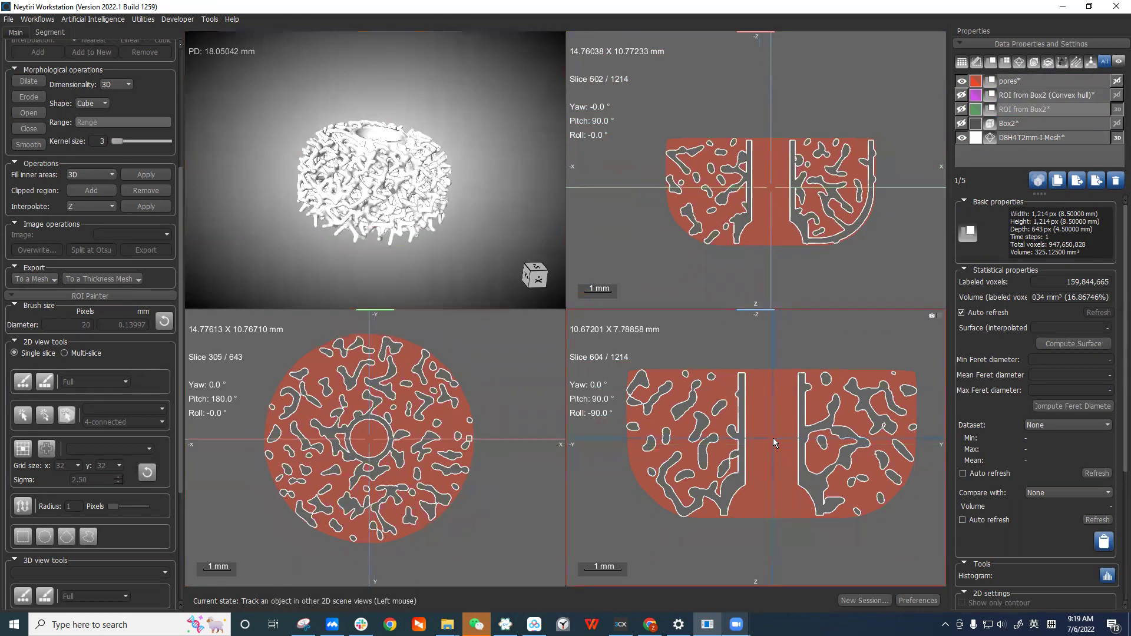
pyautogui.moveTo(801, 414); pyautogui.dragTo(817, 451, button='right')
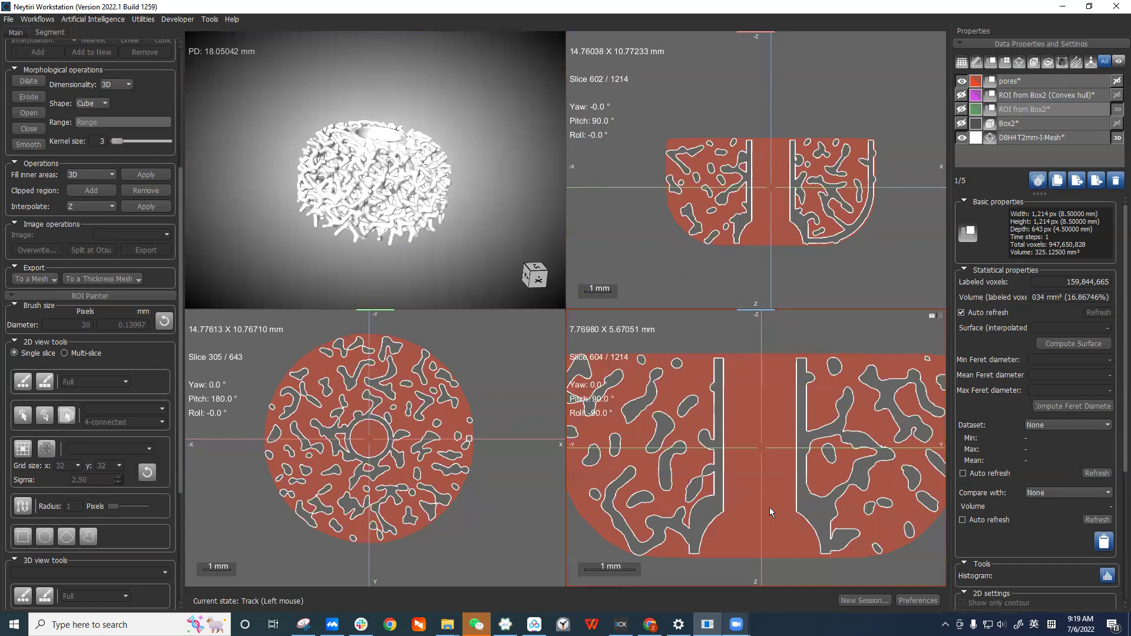
pyautogui.scroll(-2, 818, 428)
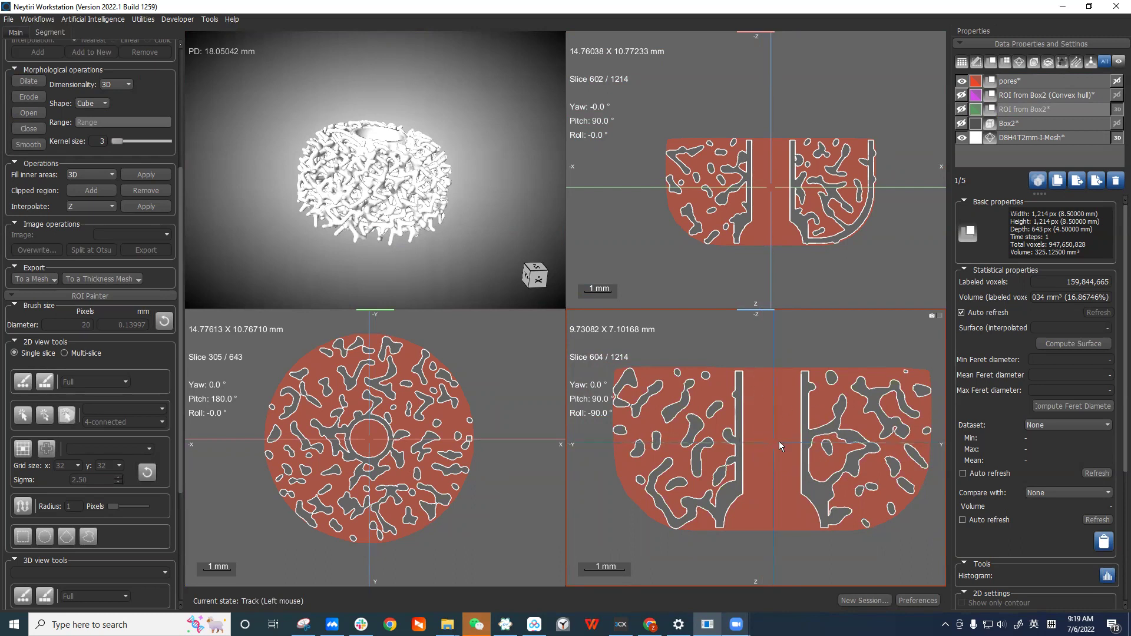
# Enlarge the XZ slice to examine the channel's upper edge, flared lower end and outer boundary, and return to the four-view layout.
pyautogui.doubleClick(800, 171)
pyautogui.scroll(3, 668, 156)
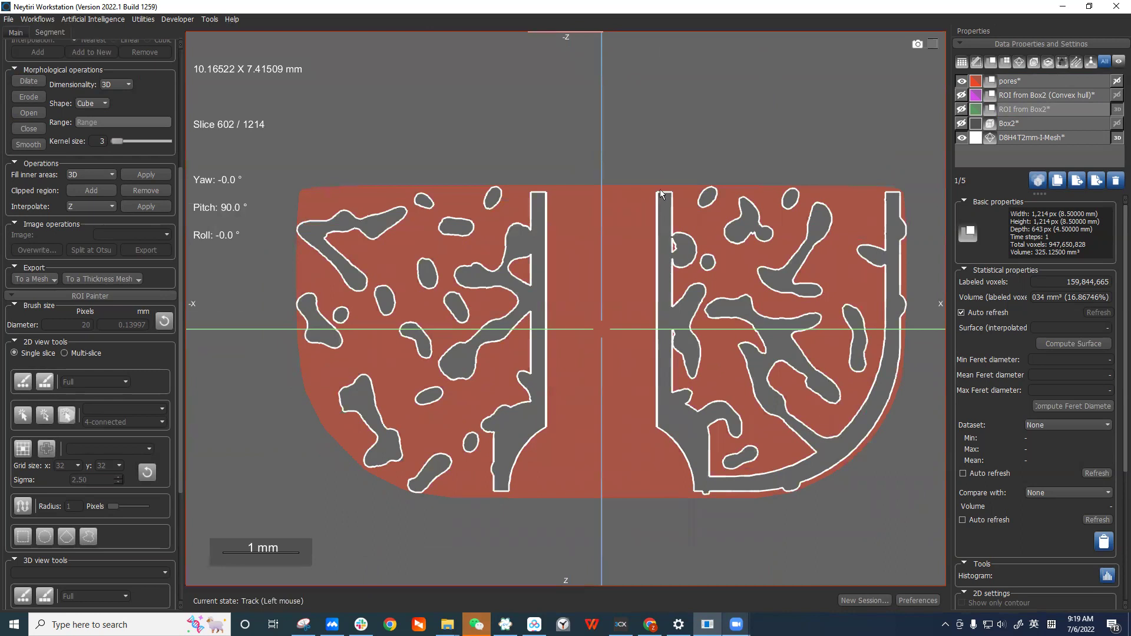
pyautogui.scroll(-2, 648, 221)
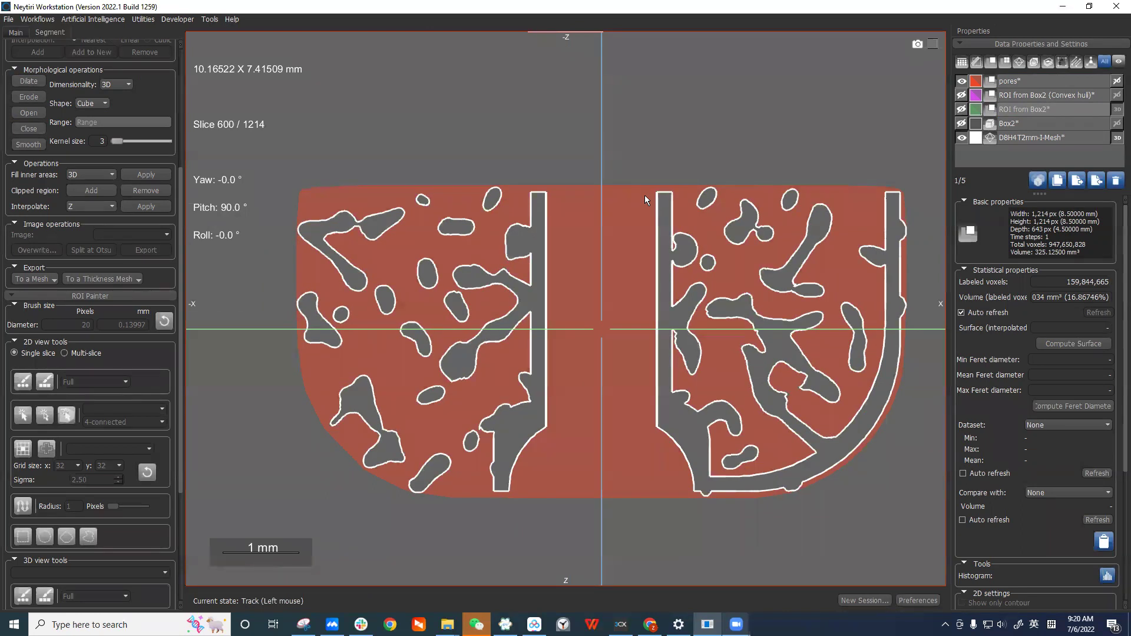
pyautogui.scroll(5, 644, 195)
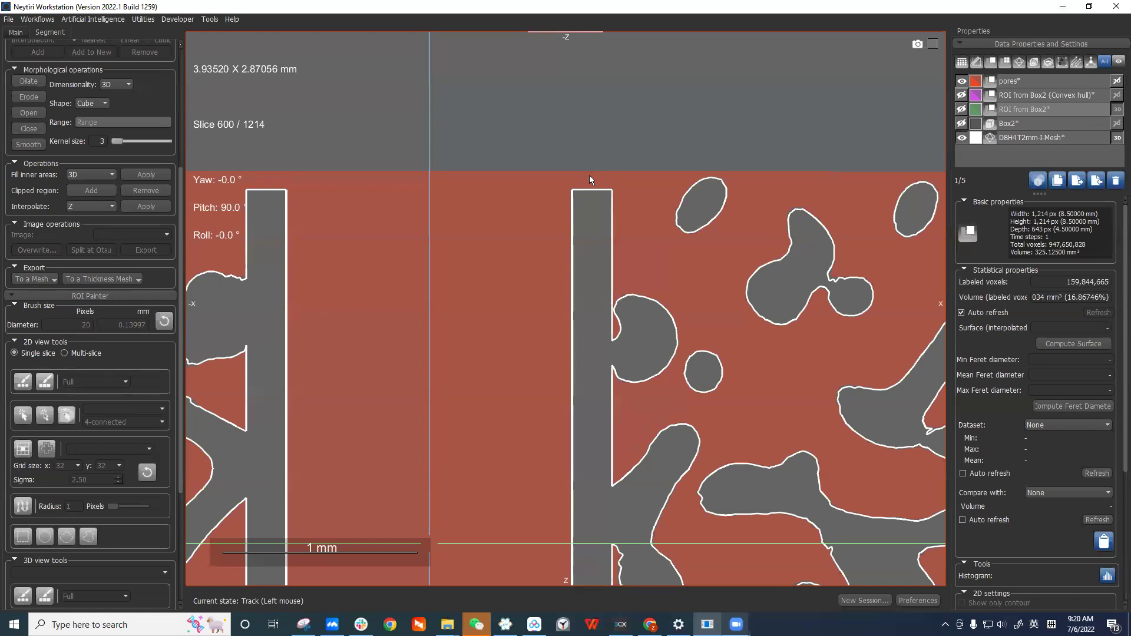
pyautogui.moveTo(589, 179); pyautogui.dragTo(593, 143, button='right')
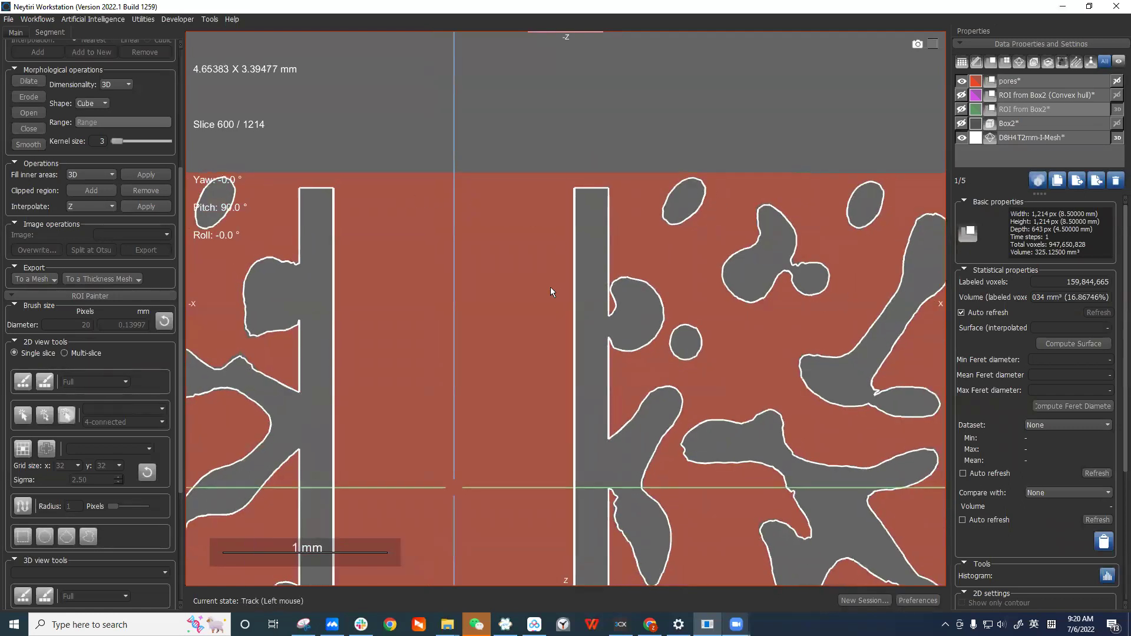
pyautogui.scroll(-3, 553, 291)
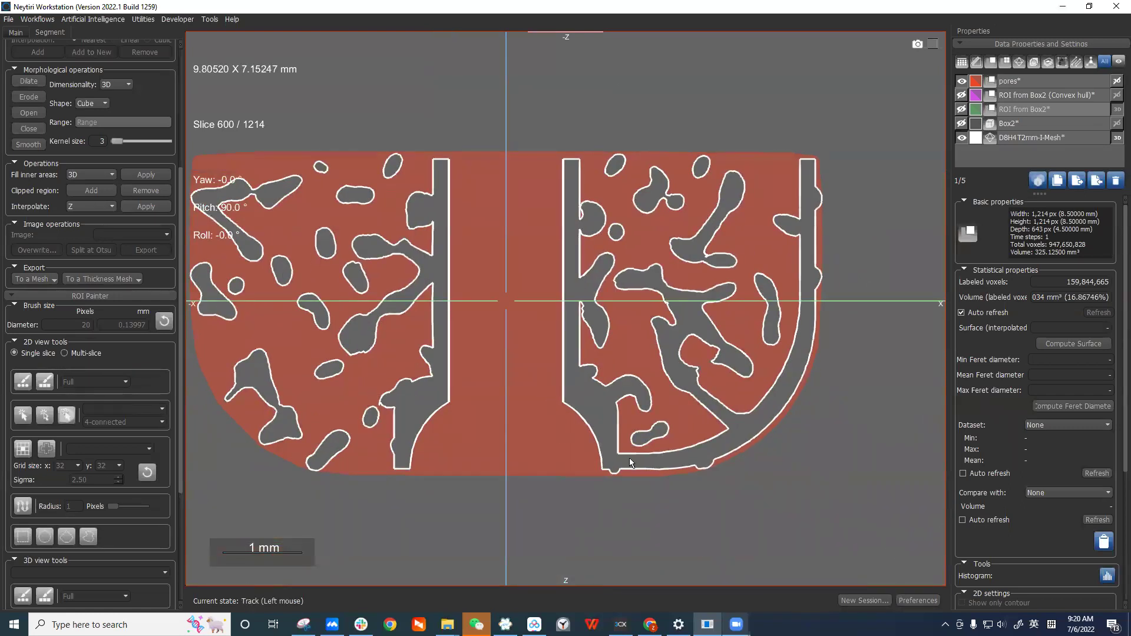
pyautogui.click(506, 309)
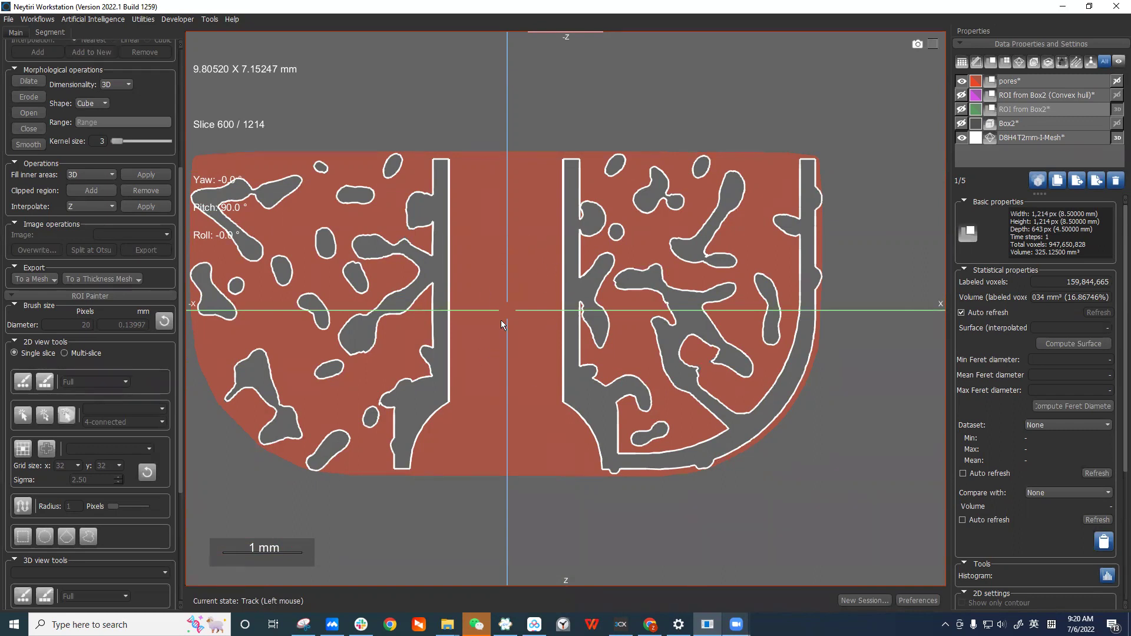
pyautogui.doubleClick(654, 254)
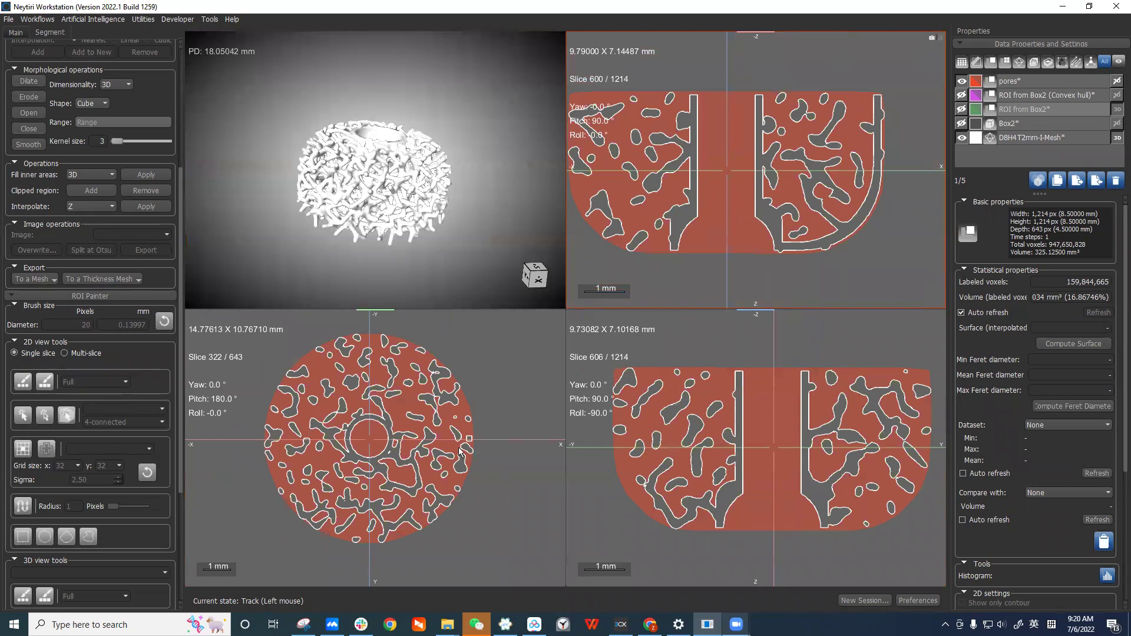
# Add a capsule and a cylinder shape on the central channel, and narrow the cylinder's radius to about 0.84 mm to fit within the channel wall.
pyautogui.click(15, 33)
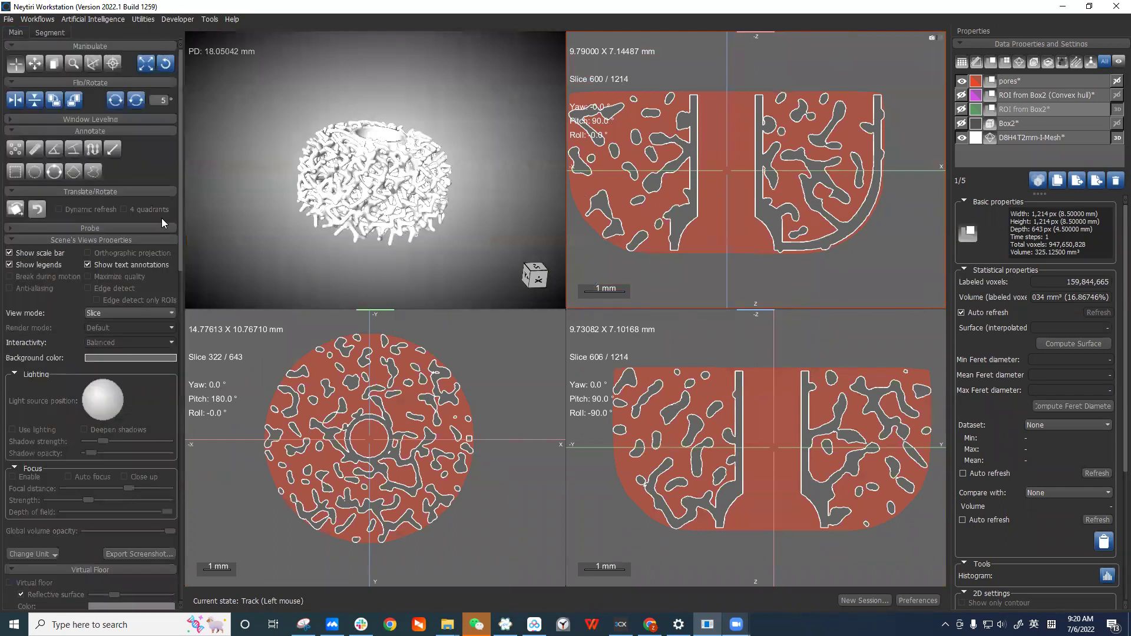
pyautogui.moveTo(180, 208); pyautogui.dragTo(131, 597)
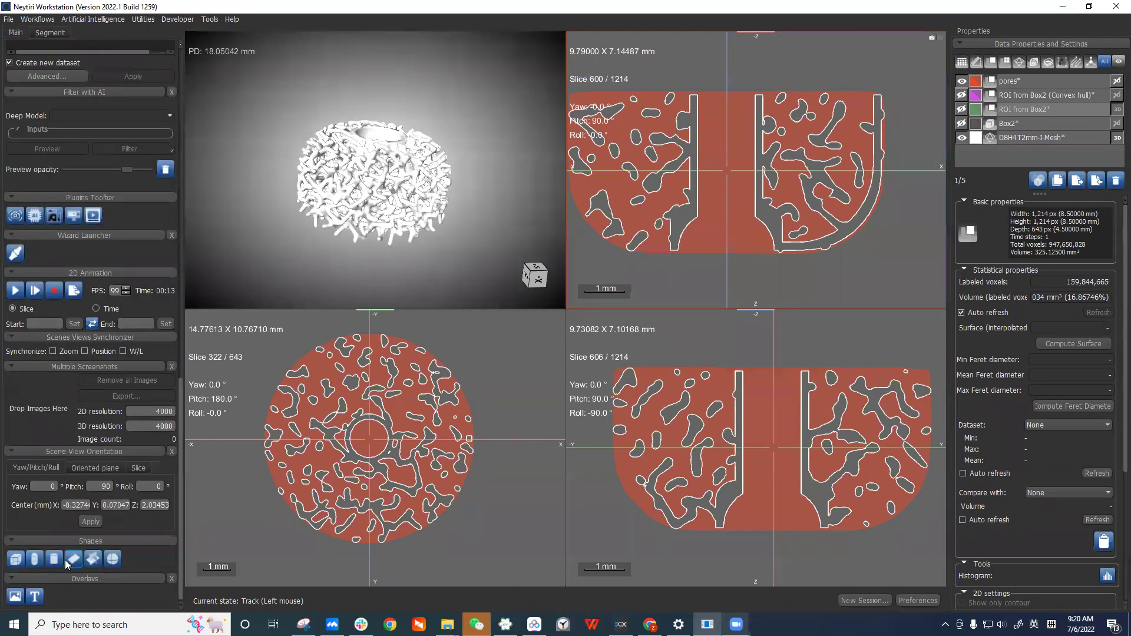
pyautogui.click(36, 562)
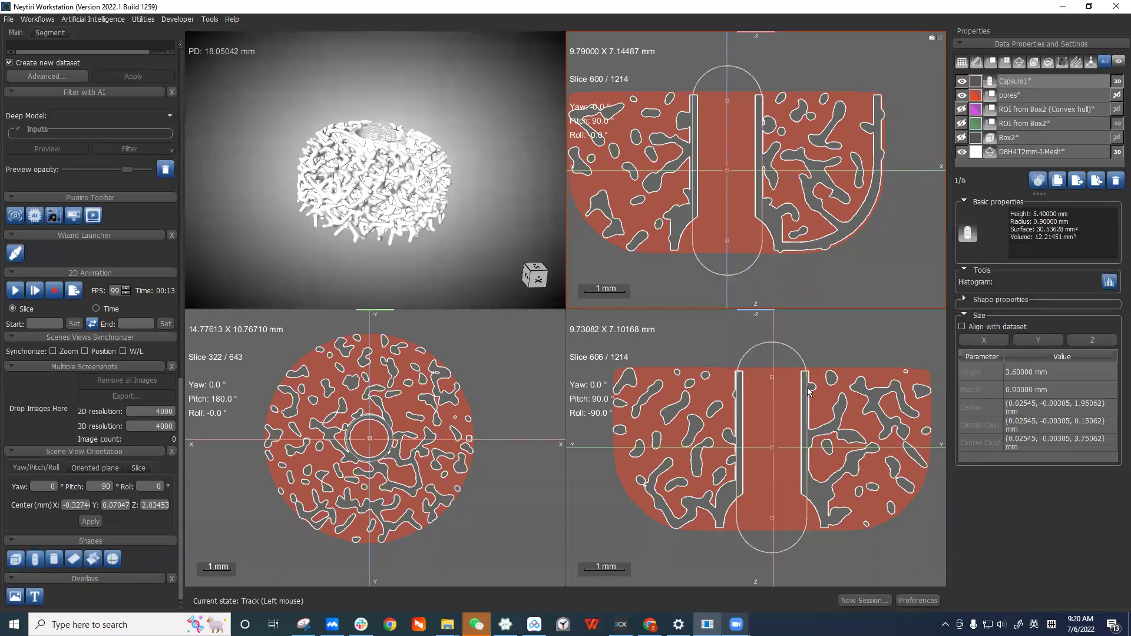
pyautogui.click(55, 559)
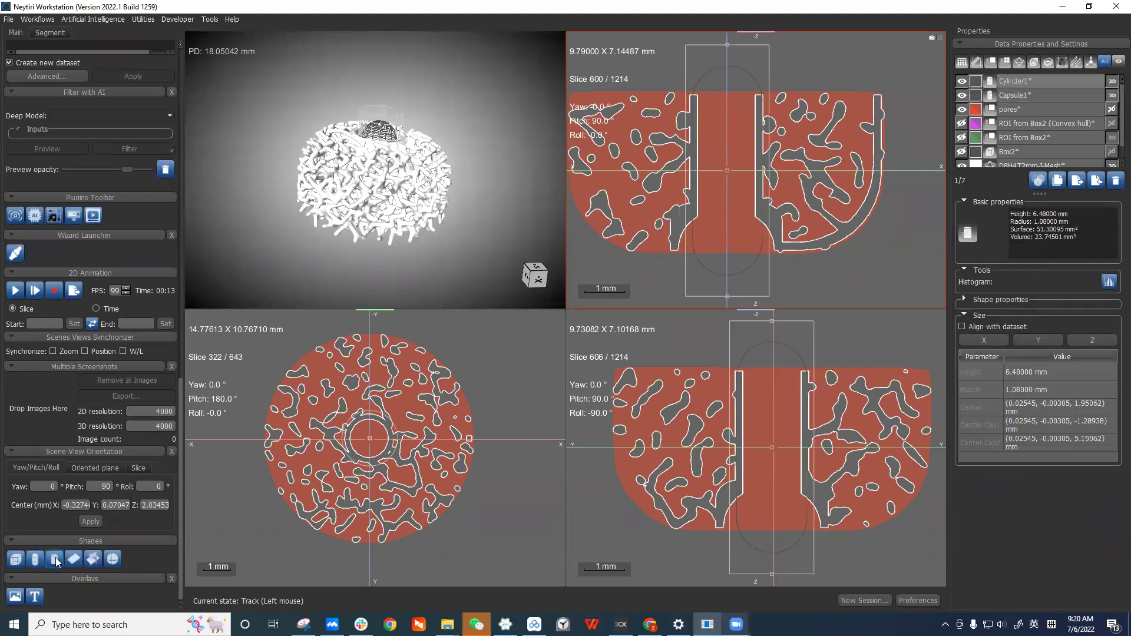
pyautogui.click(816, 421)
pyautogui.click(817, 423)
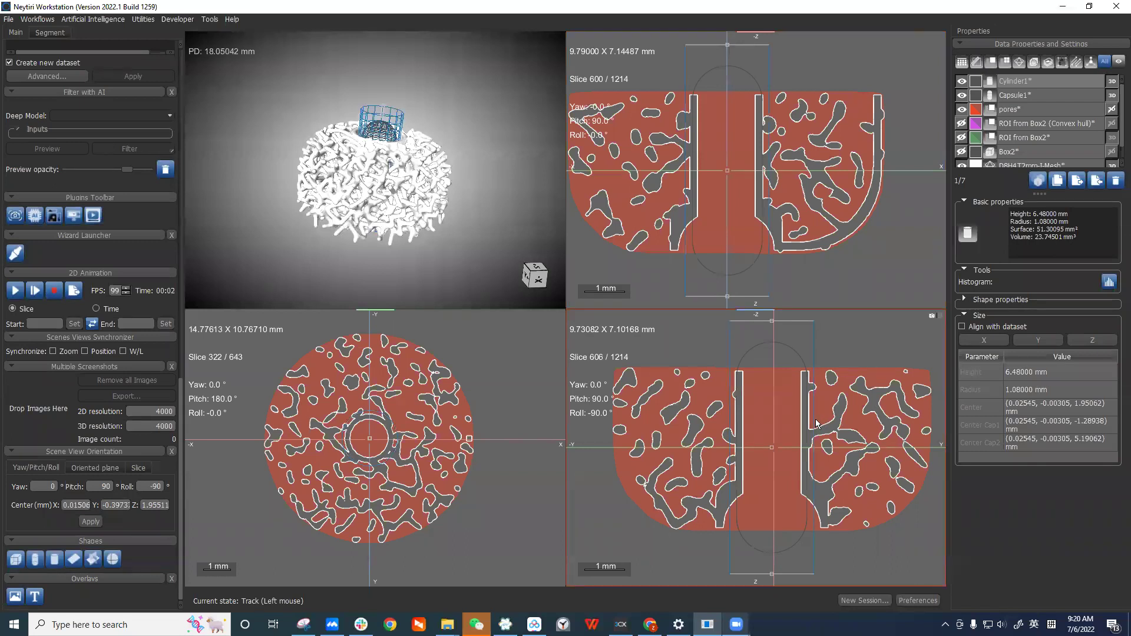
pyautogui.moveTo(816, 422); pyautogui.dragTo(809, 425)
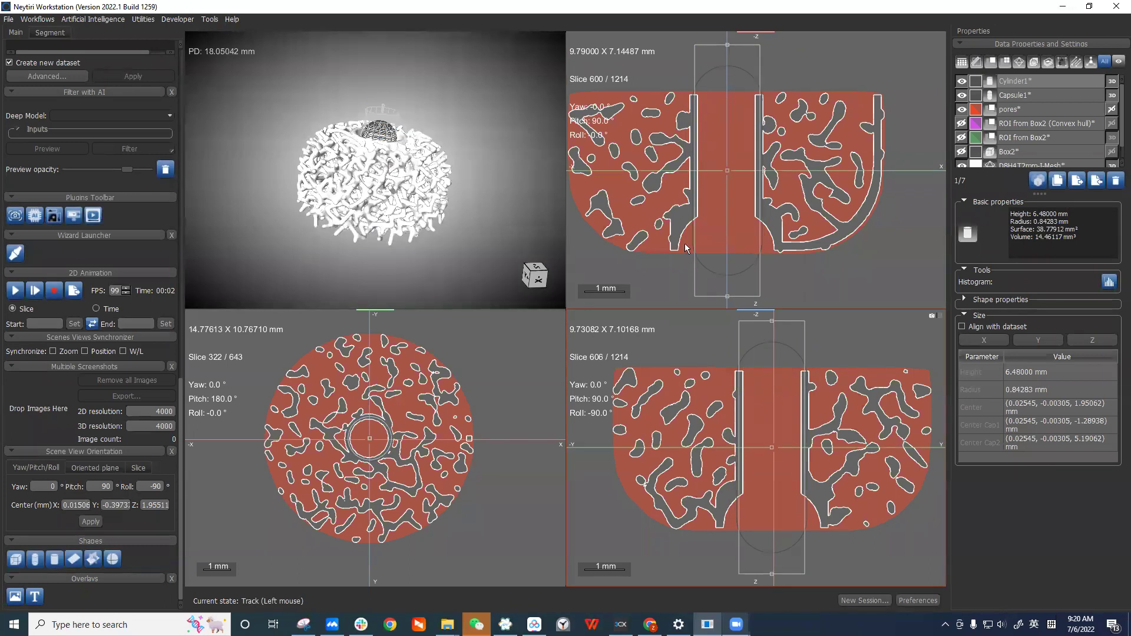
pyautogui.scroll(5, 410, 419)
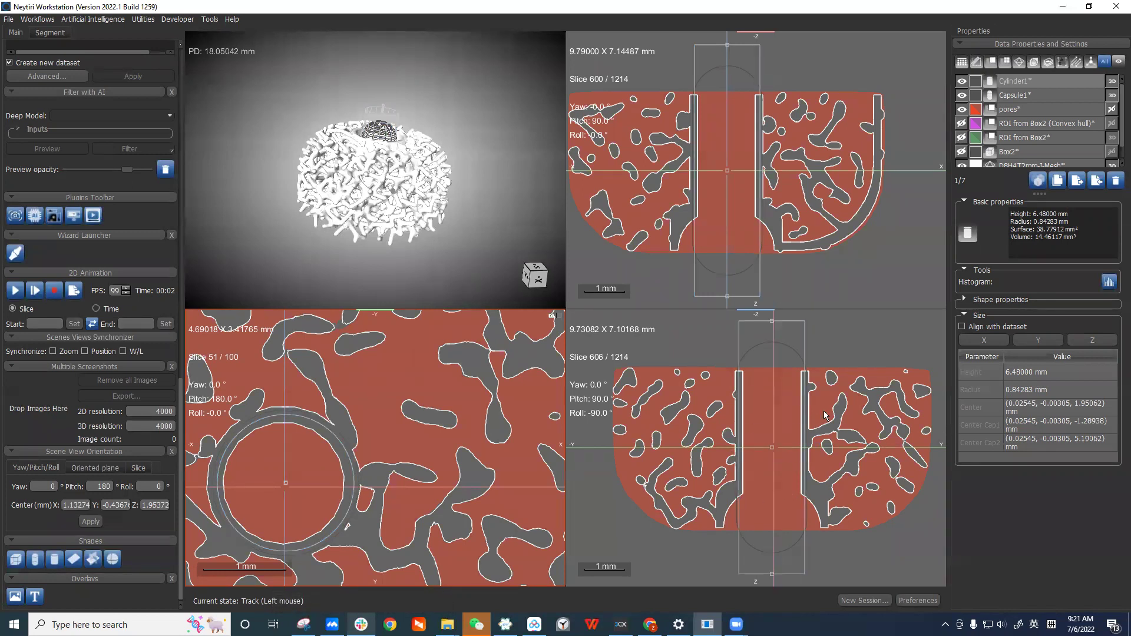
# Delete the capsule shape, keeping the cylinder.
pyautogui.click(1060, 95)
pyautogui.click(1041, 82)
pyautogui.click(1048, 94)
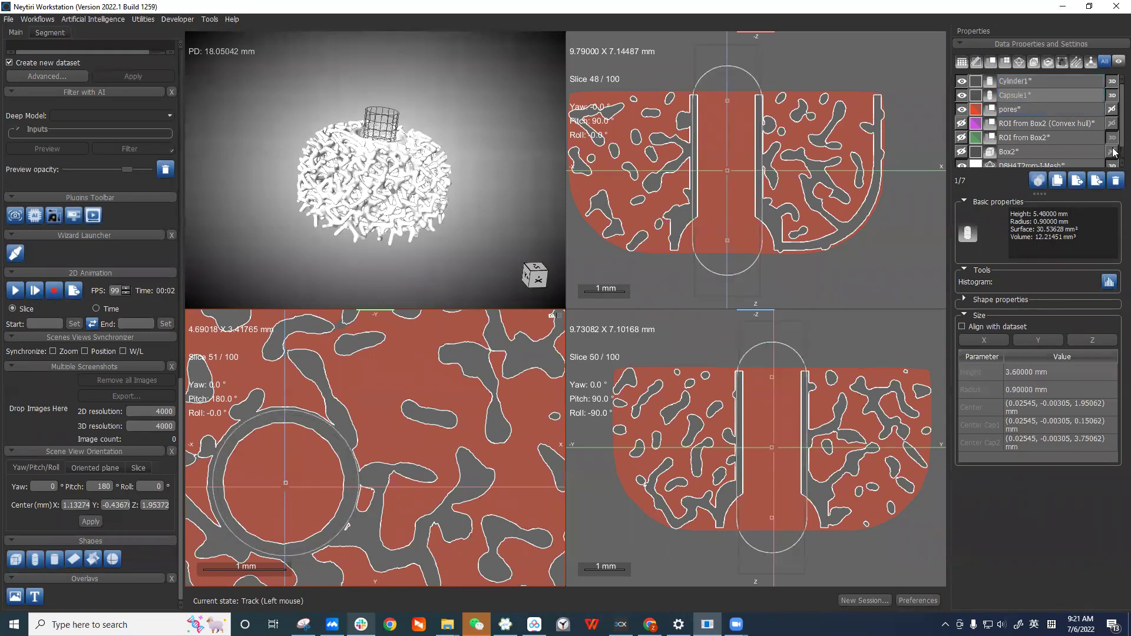
pyautogui.click(1113, 184)
# Remove the cylinder's volume from the pores structured grid and hide the cylinder.
pyautogui.click(1048, 82)
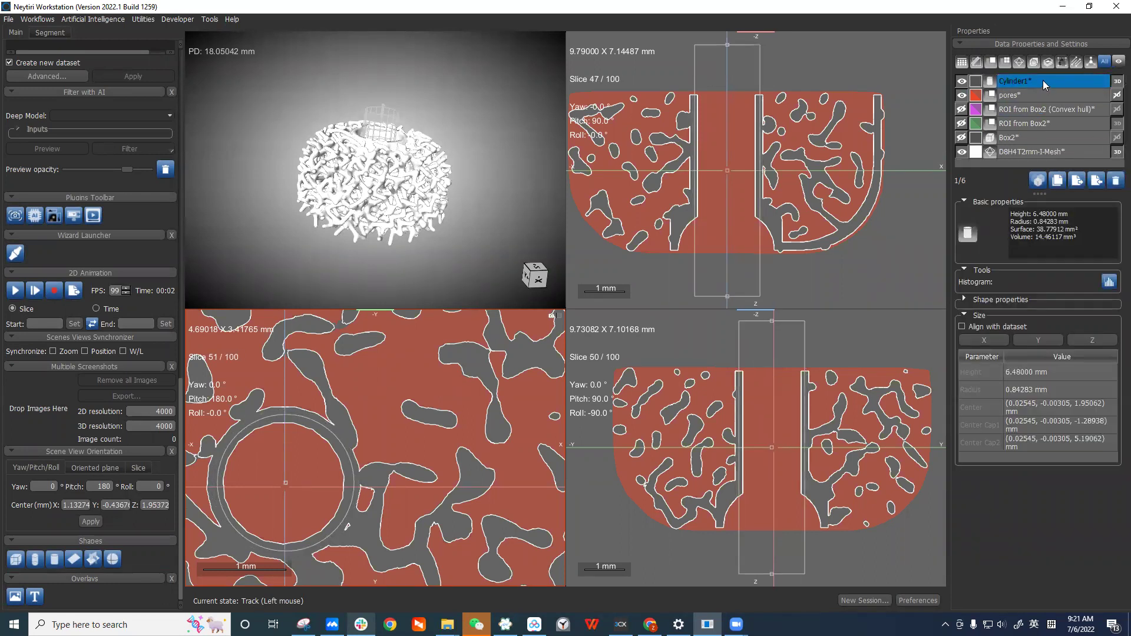
pyautogui.rightClick(1042, 80)
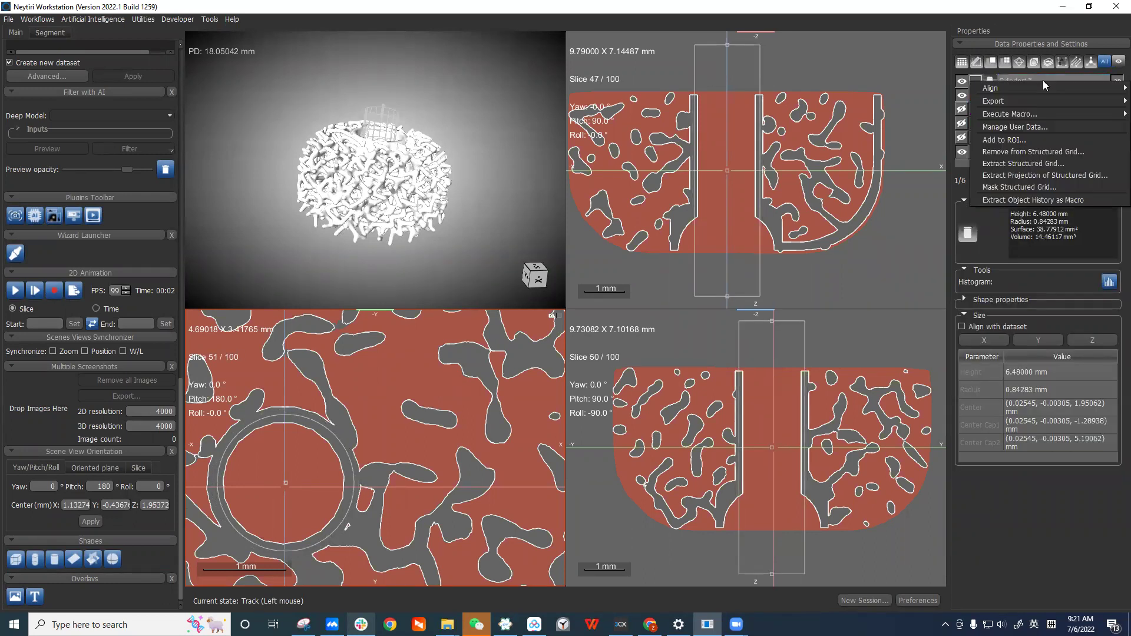
pyautogui.click(1052, 153)
pyautogui.click(595, 299)
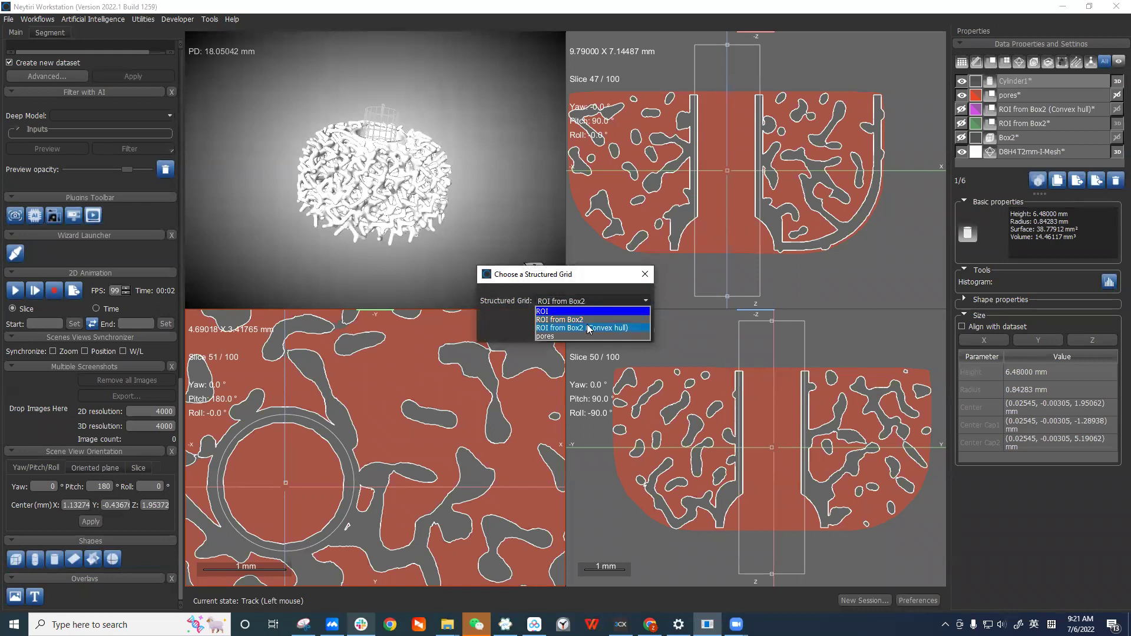
pyautogui.click(568, 337)
pyautogui.click(617, 323)
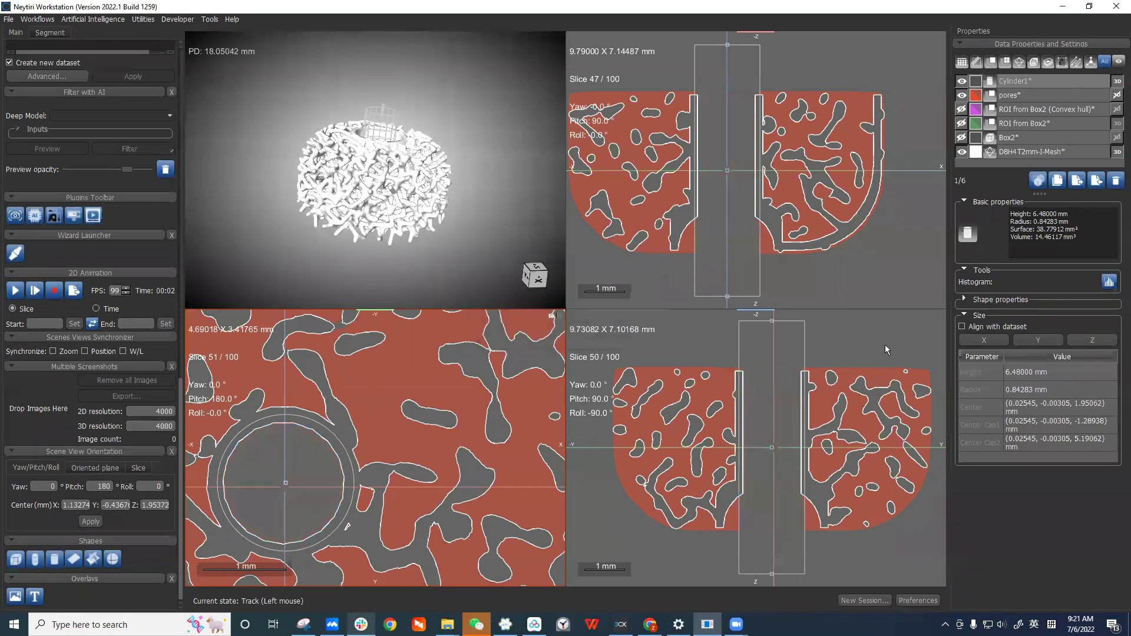
pyautogui.click(962, 80)
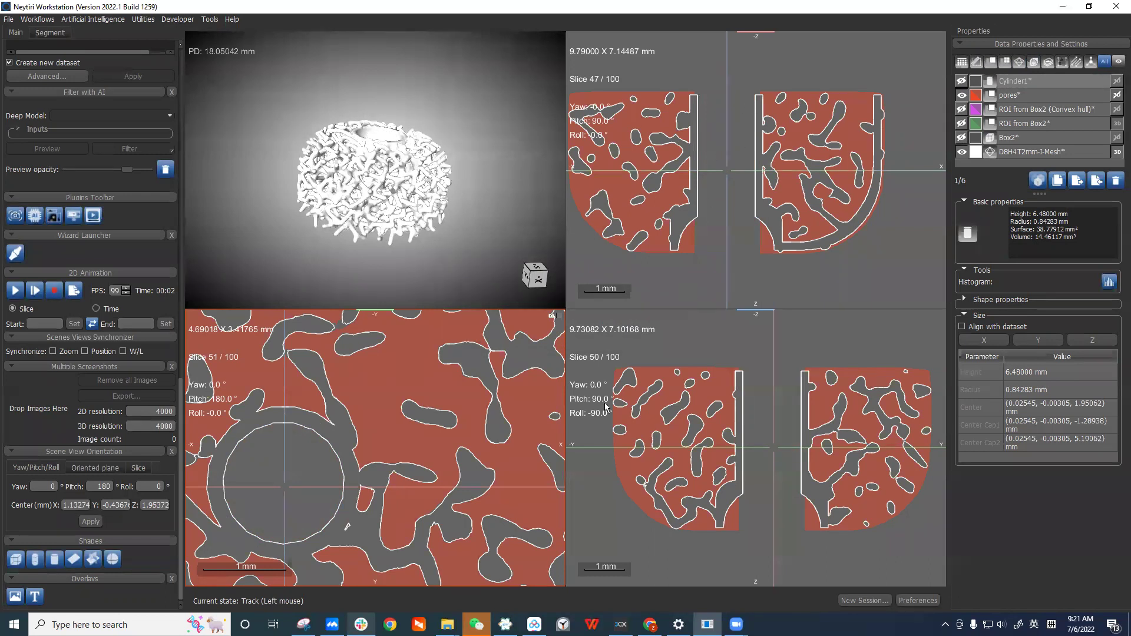
# Add a sphere shape, move it to the channel's flared lower end and reduce its radius to about 1.91 mm.
pyautogui.click(1006, 121)
pyautogui.moveTo(775, 446); pyautogui.dragTo(769, 518)
pyautogui.scroll(-3, 372, 442)
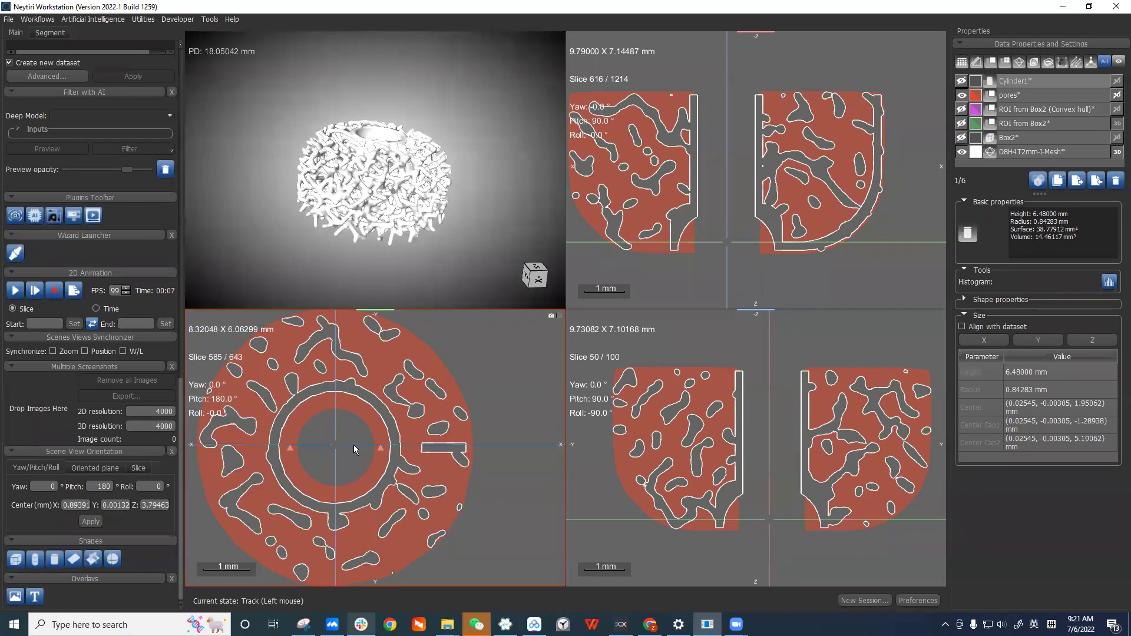
pyautogui.moveTo(336, 448); pyautogui.dragTo(337, 450)
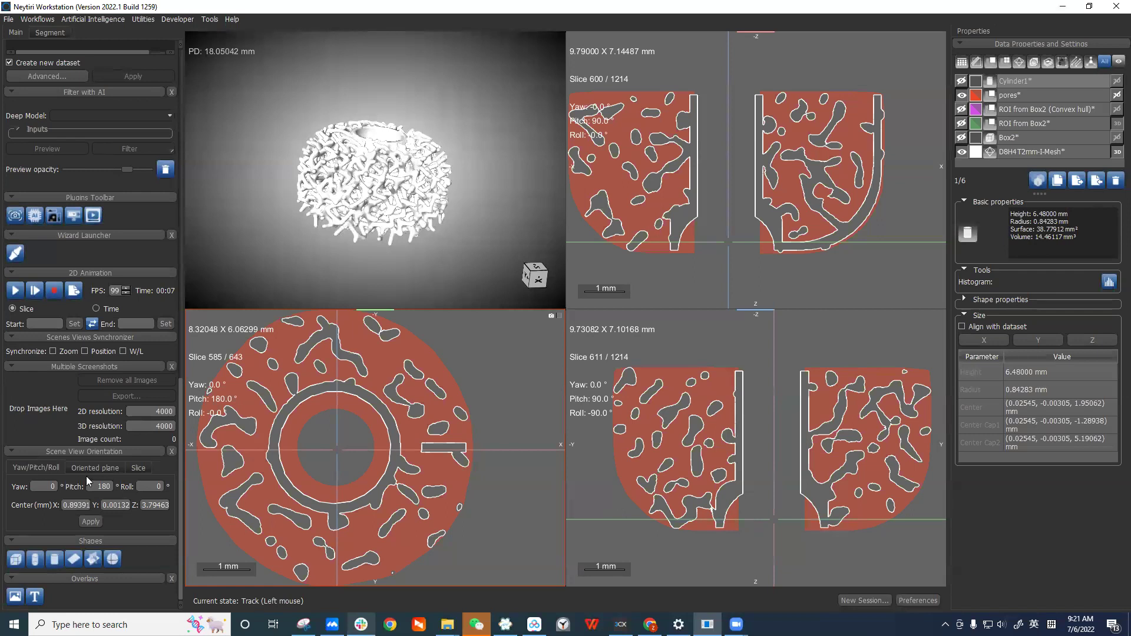
pyautogui.click(113, 560)
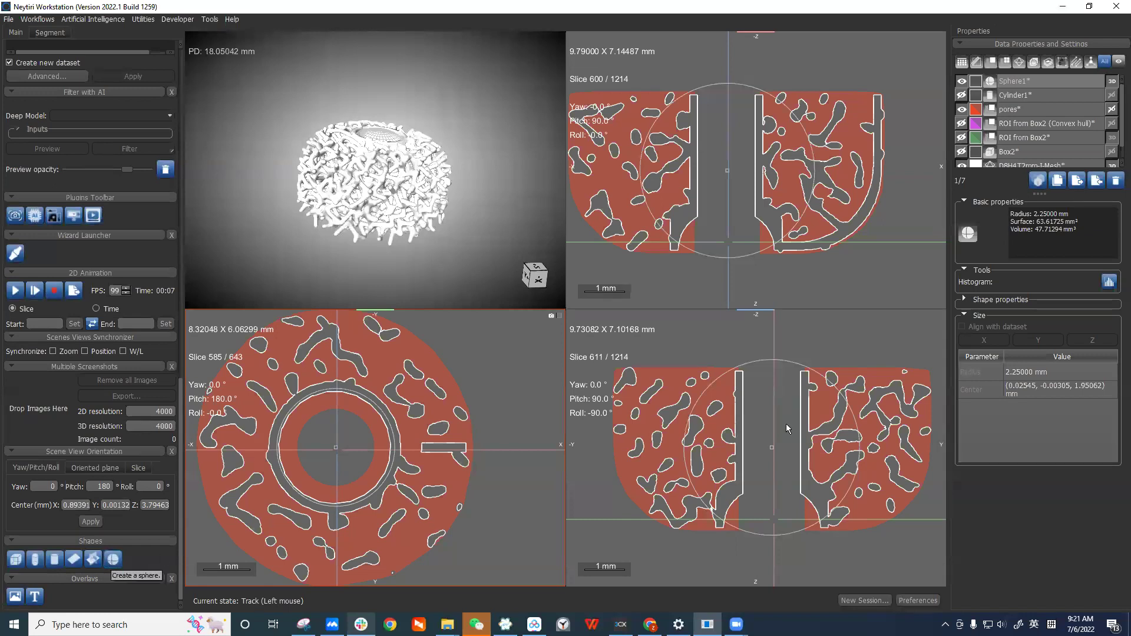
pyautogui.click(771, 447)
pyautogui.moveTo(782, 464); pyautogui.dragTo(793, 566)
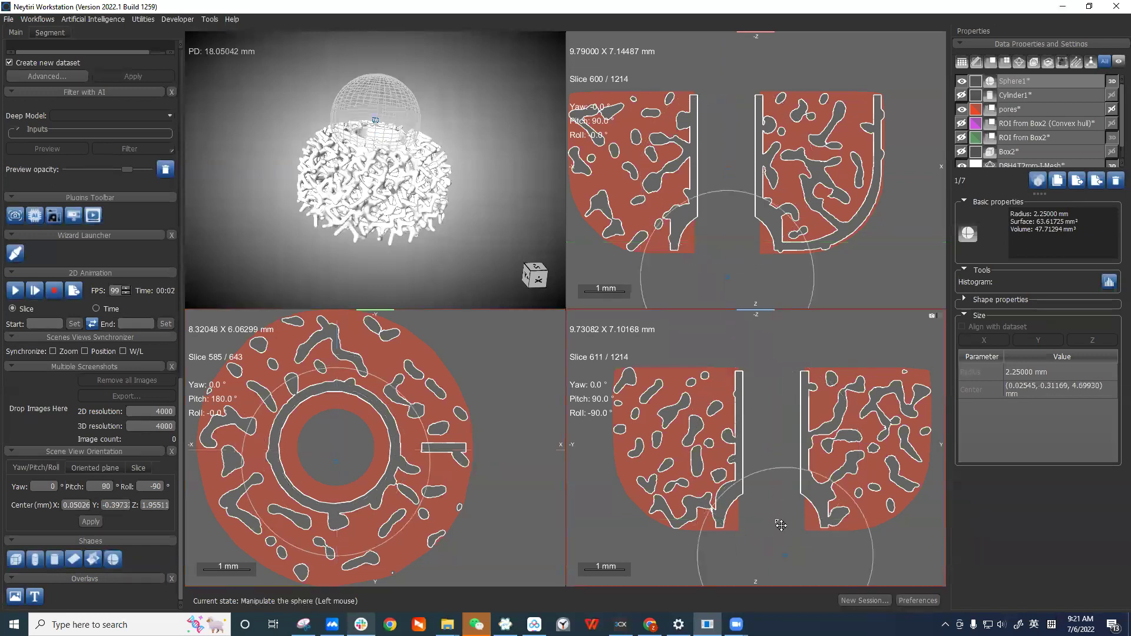
pyautogui.scroll(-4, 781, 381)
pyautogui.moveTo(802, 486); pyautogui.dragTo(798, 482)
pyautogui.moveTo(844, 484); pyautogui.dragTo(847, 593, button='right')
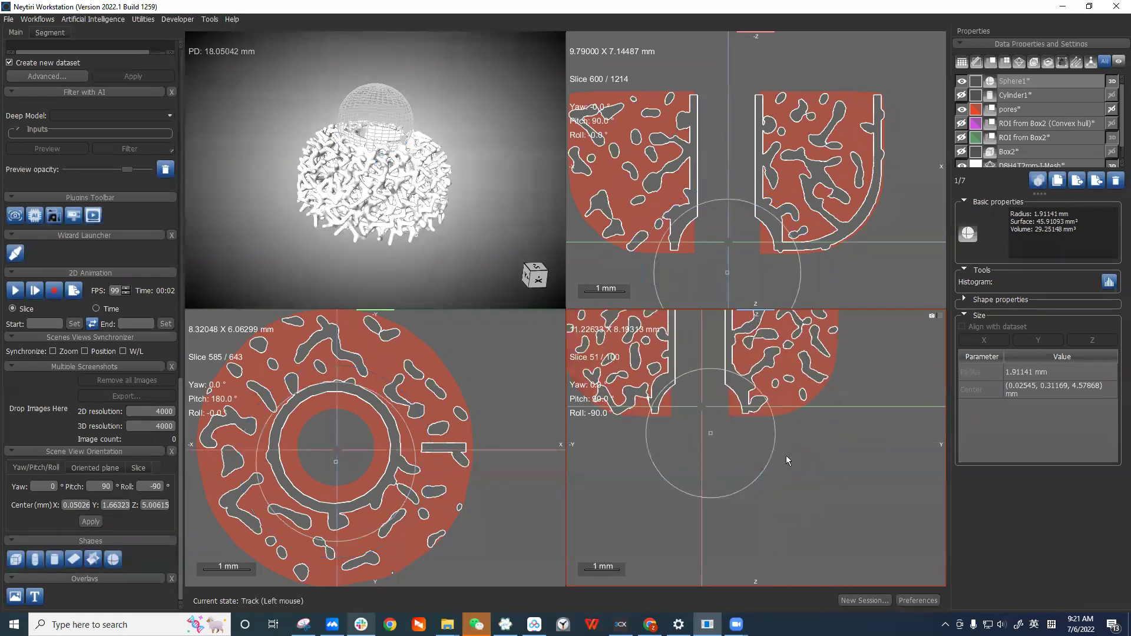
# Fit the sphere to the channel's flared lower end in an enlarged YZ slice, with a radius of about 1.3 mm centred on the channel.
pyautogui.doubleClick(784, 455)
pyautogui.scroll(3, 610, 394)
pyautogui.moveTo(553, 386); pyautogui.dragTo(518, 358)
pyautogui.moveTo(421, 263); pyautogui.dragTo(389, 246)
pyautogui.moveTo(487, 344); pyautogui.dragTo(470, 305)
pyautogui.moveTo(389, 248); pyautogui.dragTo(384, 216)
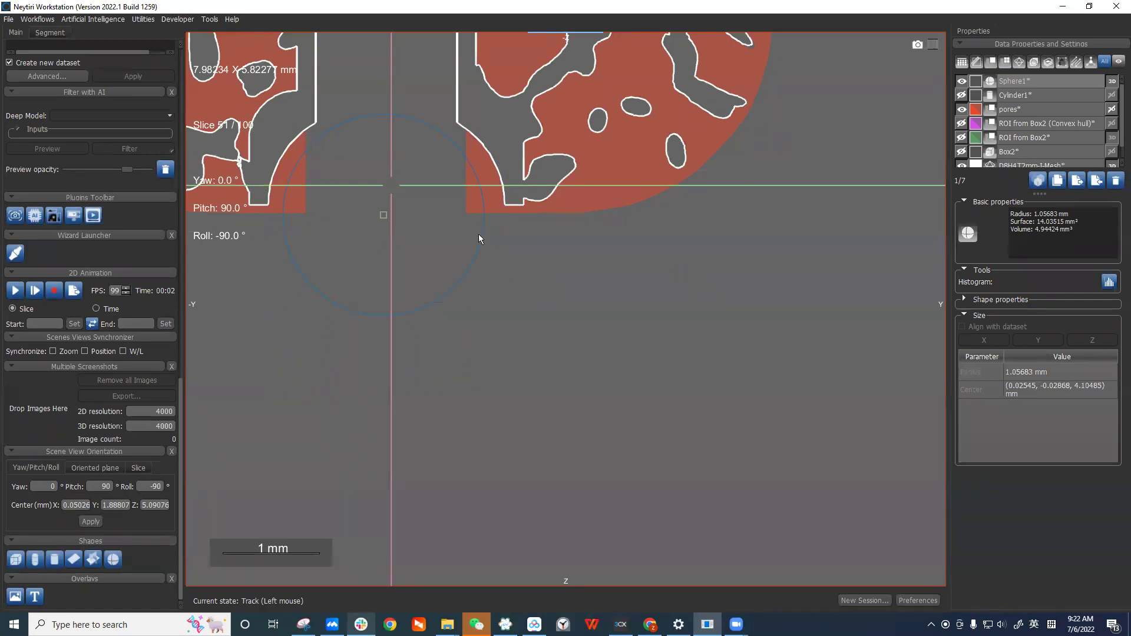
pyautogui.moveTo(482, 240); pyautogui.dragTo(511, 242)
pyautogui.moveTo(386, 221); pyautogui.dragTo(388, 223)
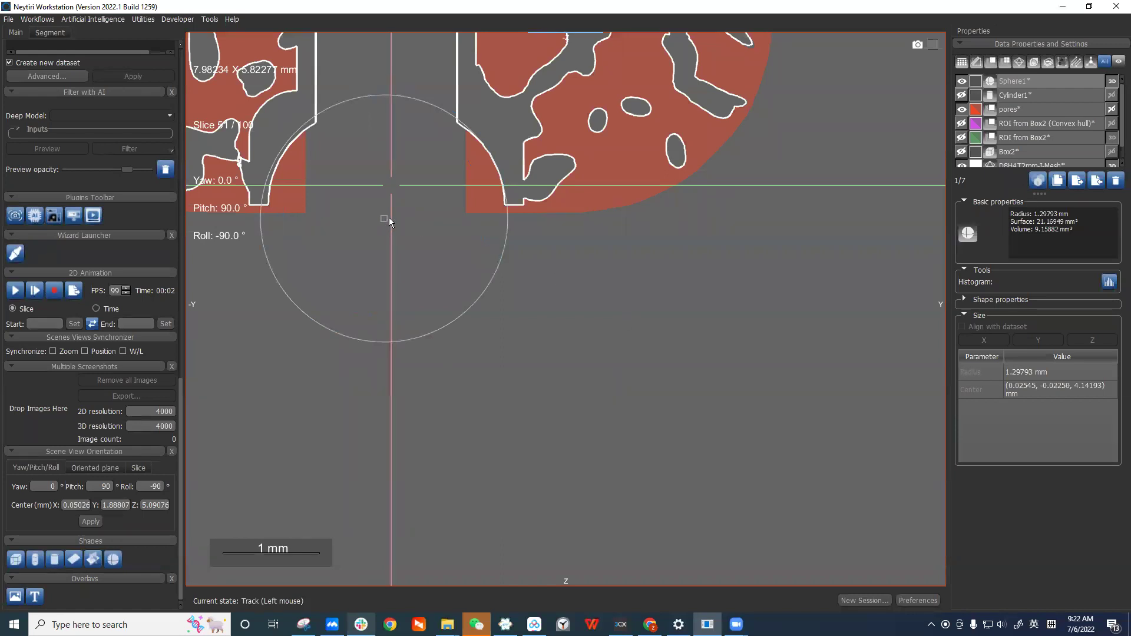
pyautogui.moveTo(388, 215); pyautogui.dragTo(393, 210)
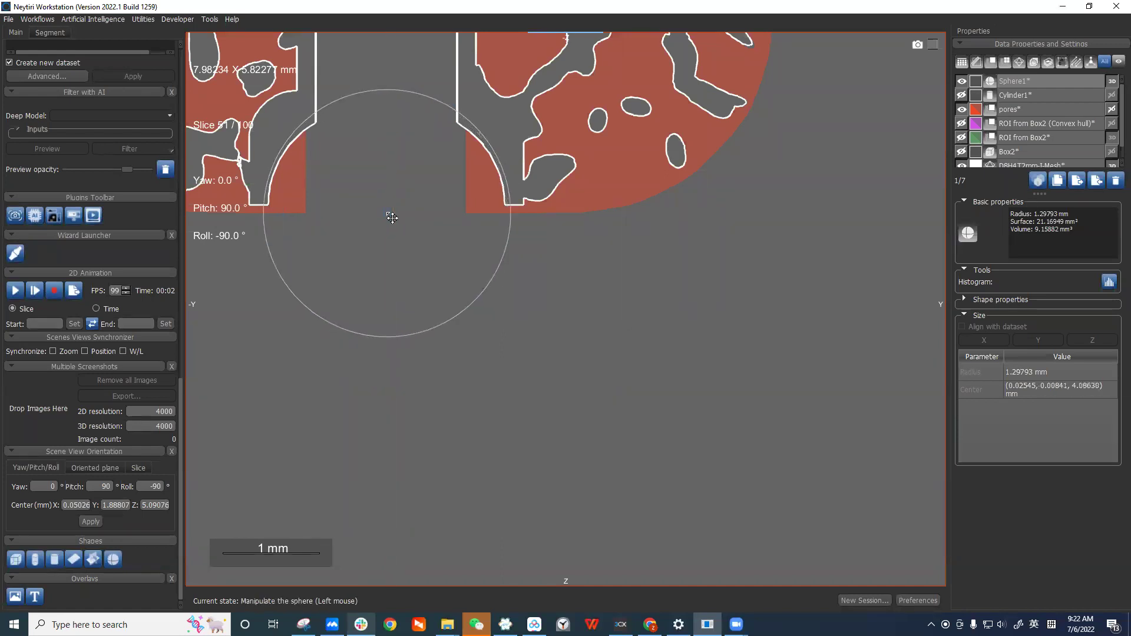
pyautogui.doubleClick(625, 317)
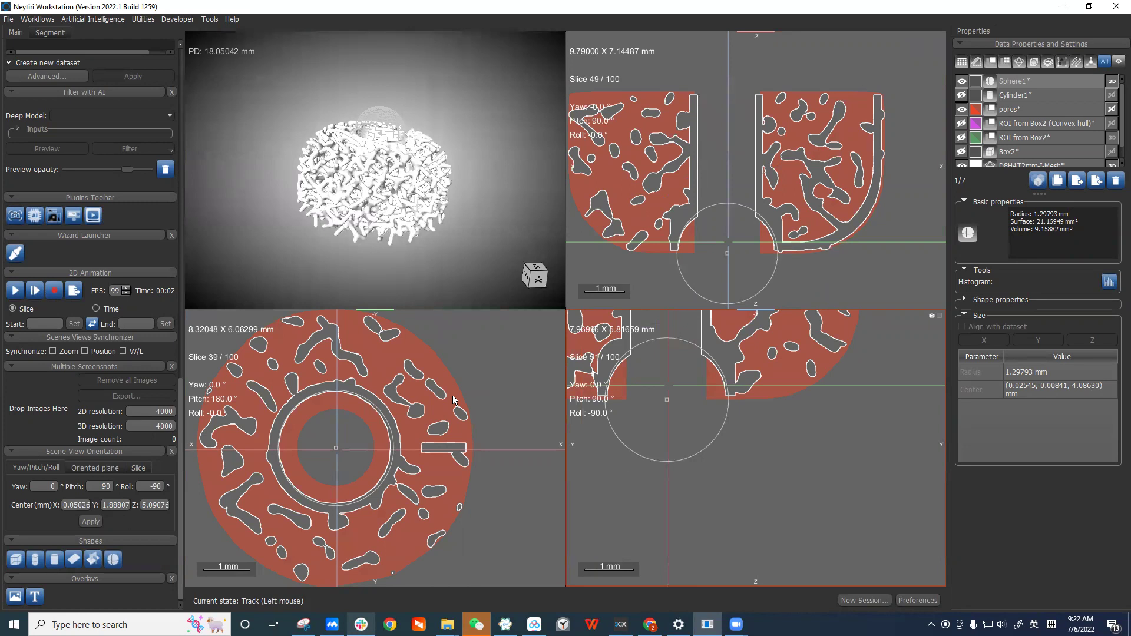
# Centre the sphere on the channel in the enlarged XY slice, at about (-0.008, 0.017, 4.086) mm.
pyautogui.click(366, 433)
pyautogui.doubleClick(366, 433)
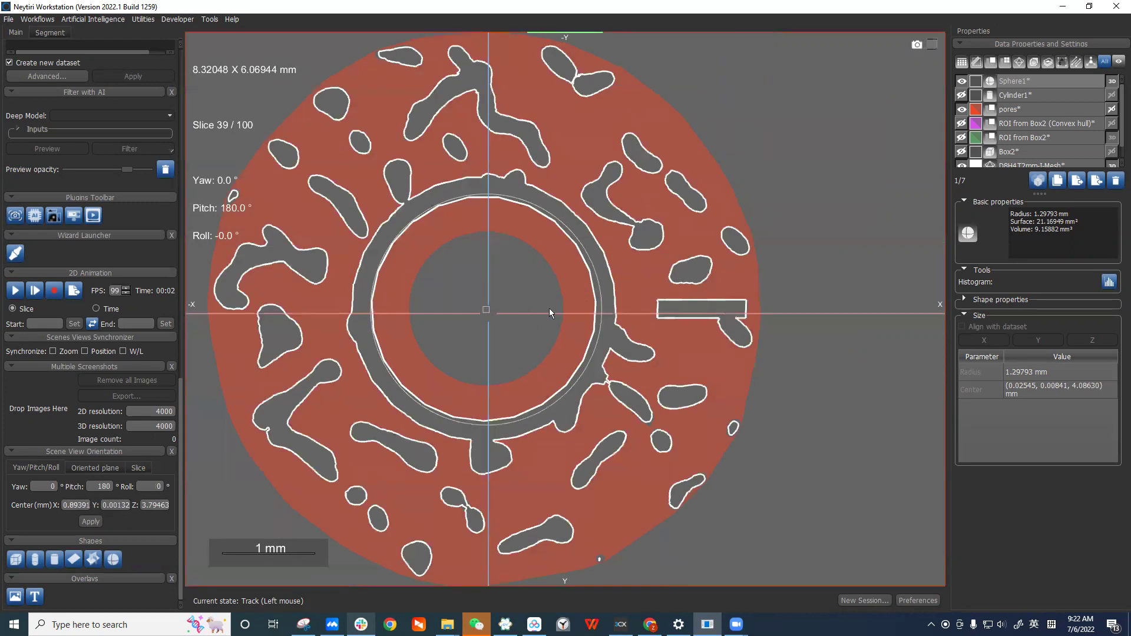
pyautogui.moveTo(486, 310)
pyautogui.mouseDown()
pyautogui.moveTo(491, 301)
pyautogui.moveTo(487, 315)
pyautogui.mouseUp()
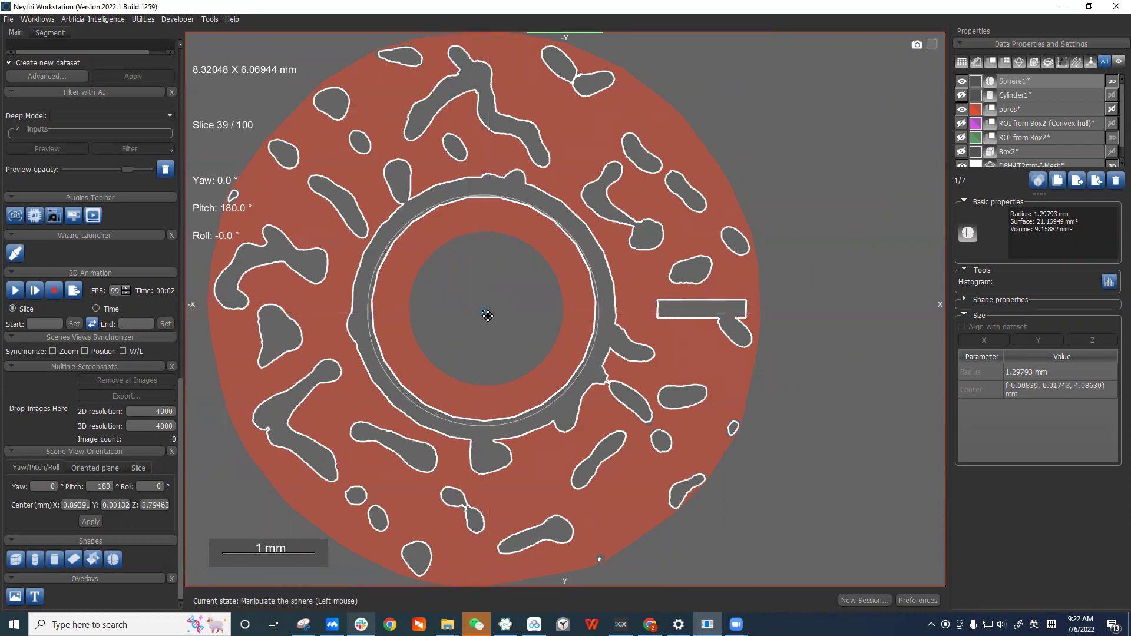
pyautogui.doubleClick(818, 242)
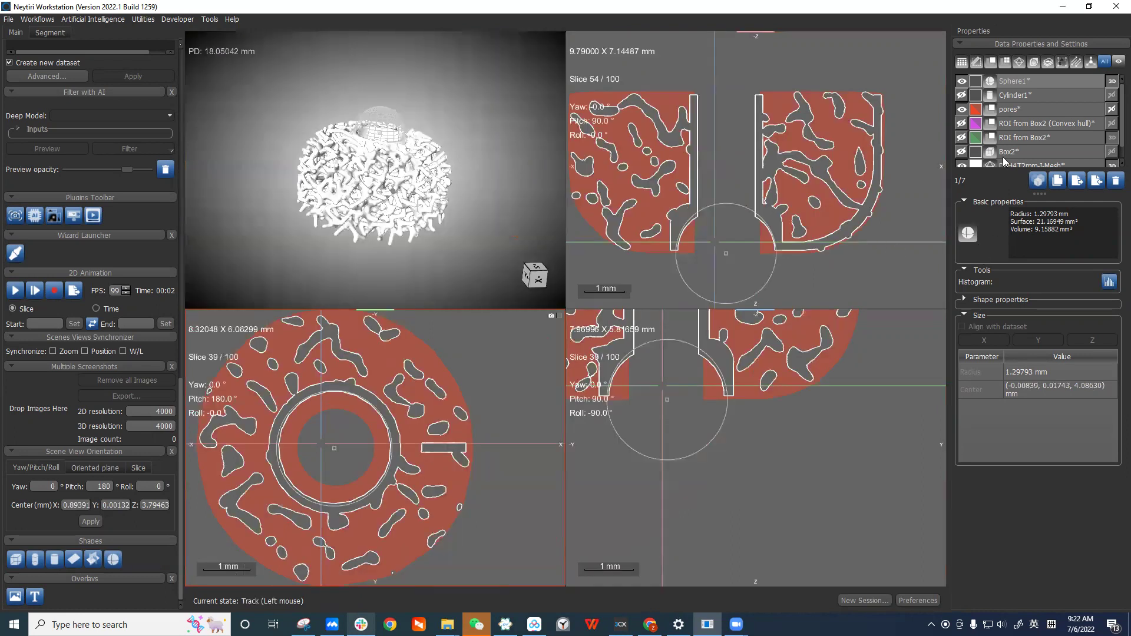
# Remove the sphere's volume from the pores structured grid and hide the sphere.
pyautogui.rightClick(1038, 80)
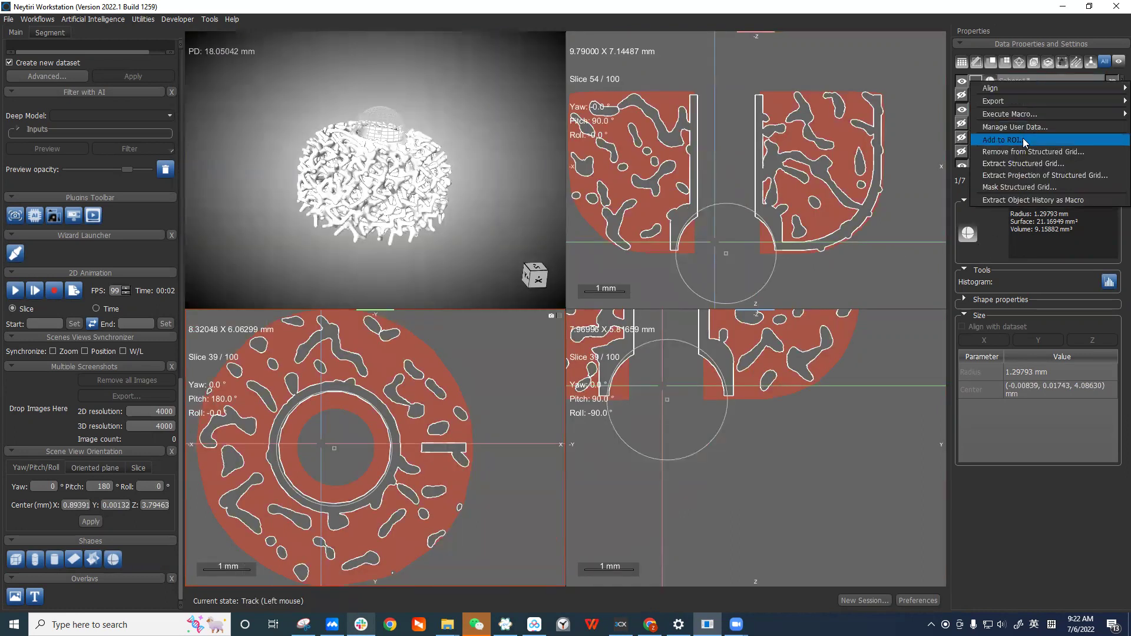
pyautogui.click(1028, 152)
pyautogui.click(614, 300)
pyautogui.click(566, 334)
pyautogui.click(613, 325)
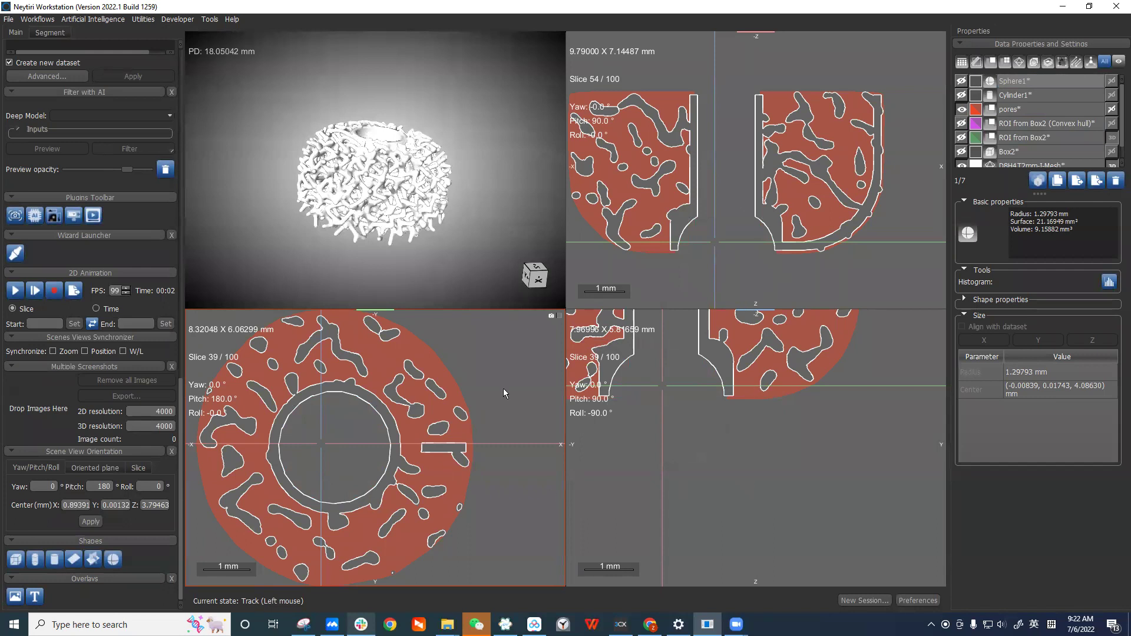
# Inspect the trimmed pores along the channel and the outer wall in an enlarged XZ slice.
pyautogui.click(824, 332)
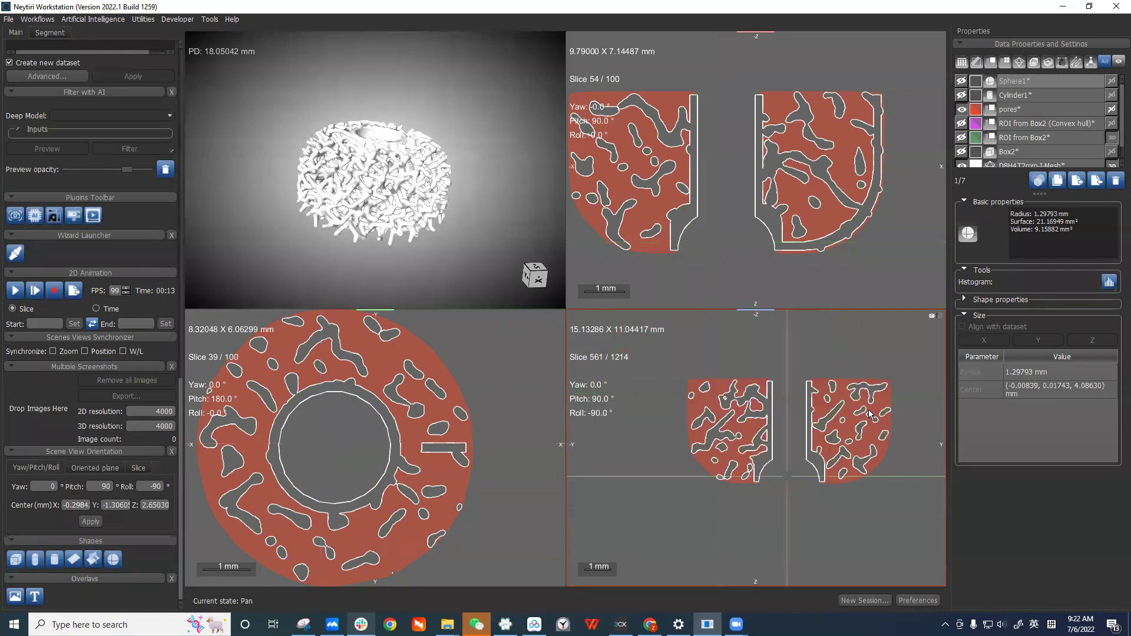
pyautogui.click(828, 254)
pyautogui.scroll(8, 831, 246)
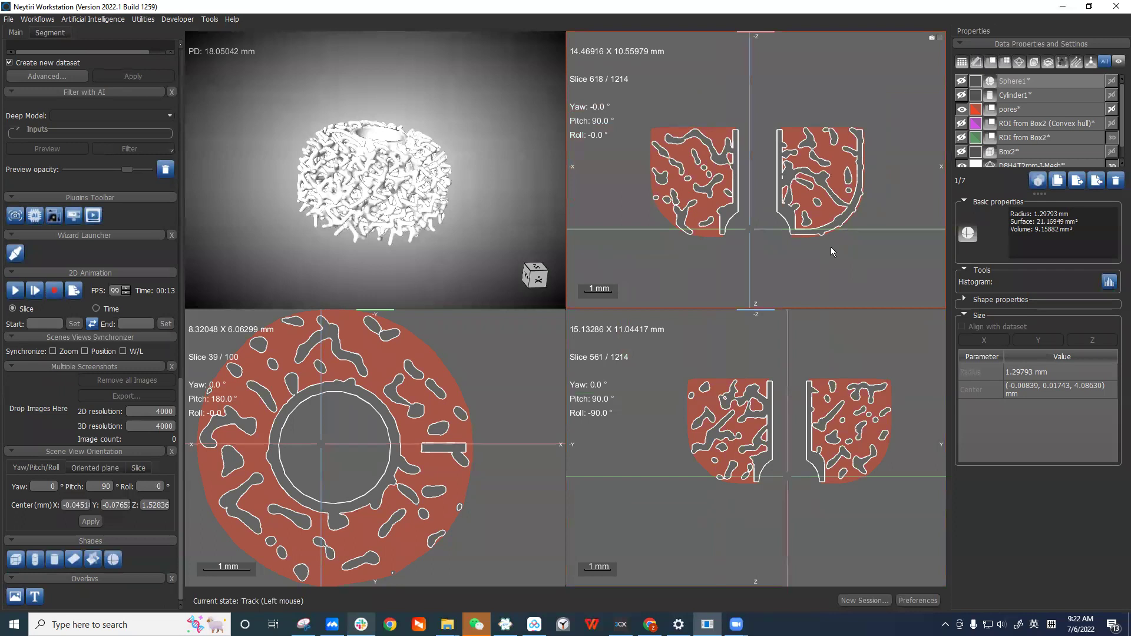
pyautogui.doubleClick(849, 194)
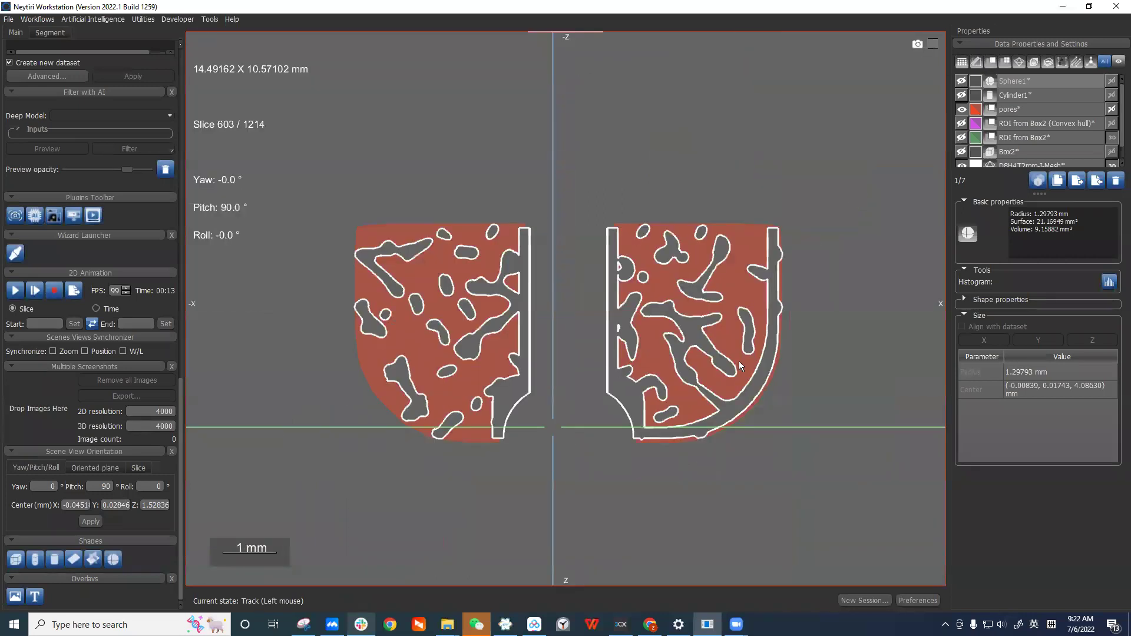
pyautogui.keyDown('ctrl'); pyautogui.scroll(5, 738, 362); pyautogui.keyUp('ctrl')
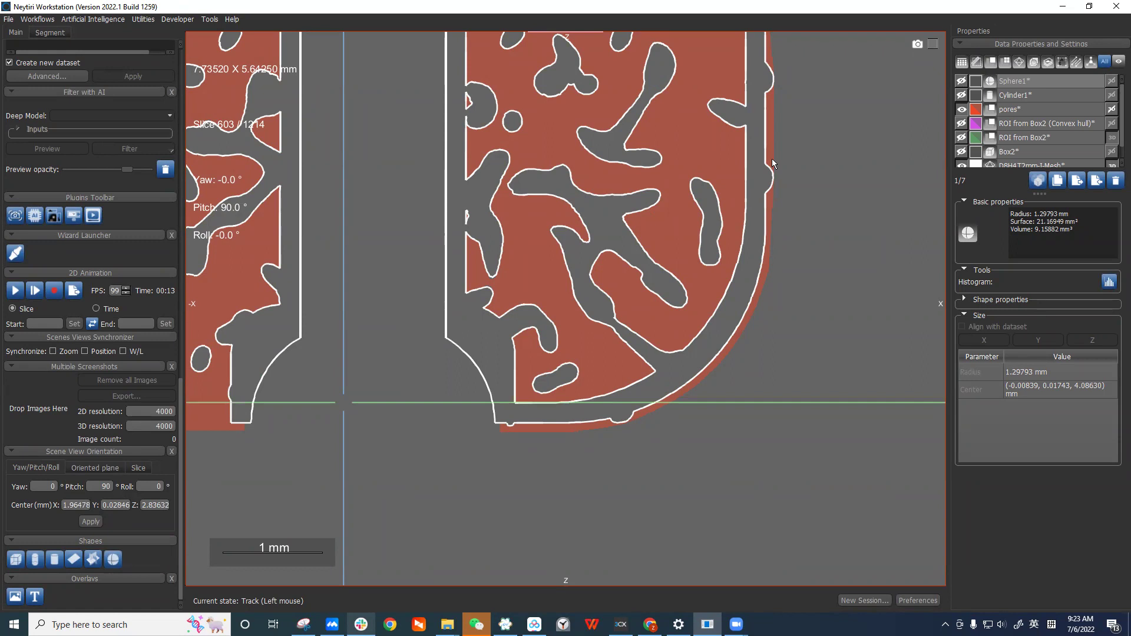
pyautogui.scroll(10, 808, 174)
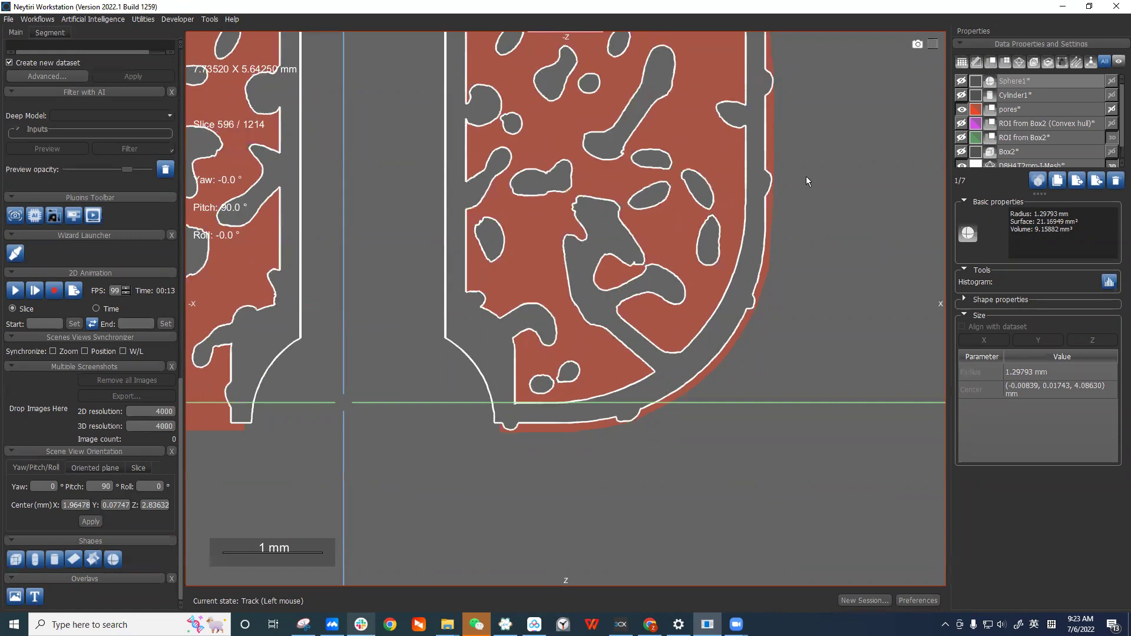
pyautogui.scroll(-2, 749, 312)
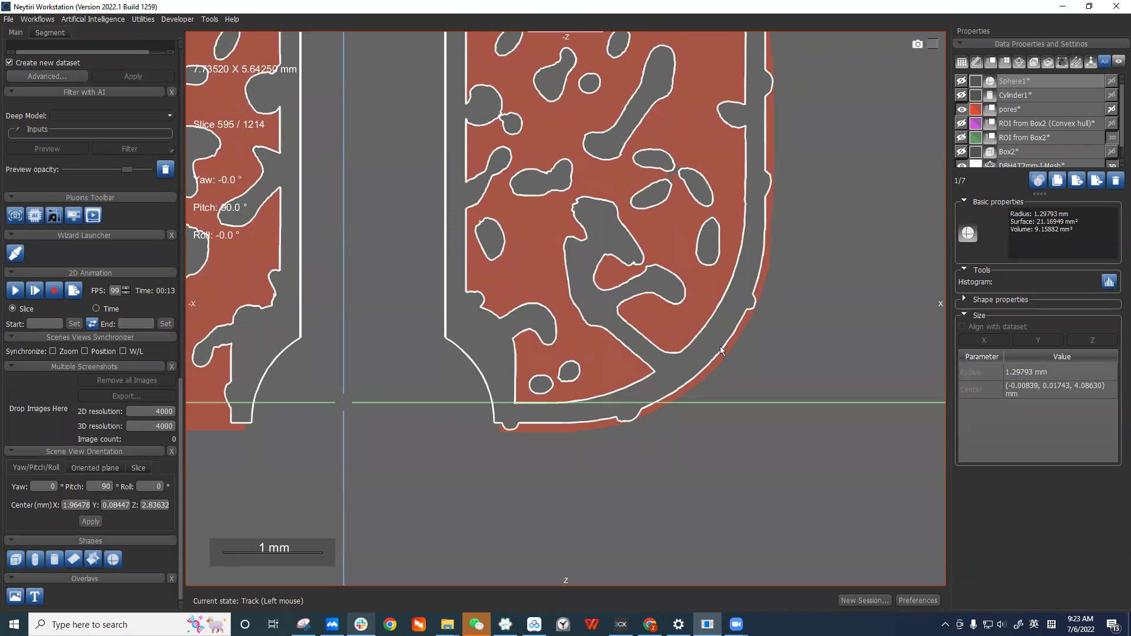
# Compare the convex hull region with the mesh's outer contour in the XZ slice, then show only the pores again.
pyautogui.click(1063, 149)
pyautogui.click(1065, 139)
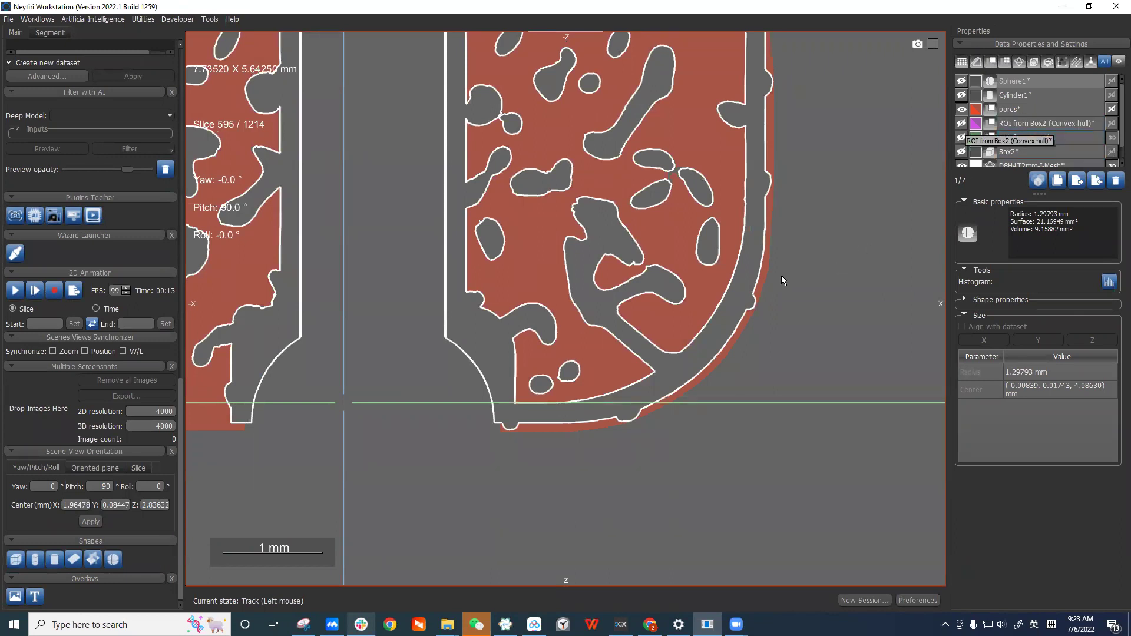
pyautogui.click(961, 125)
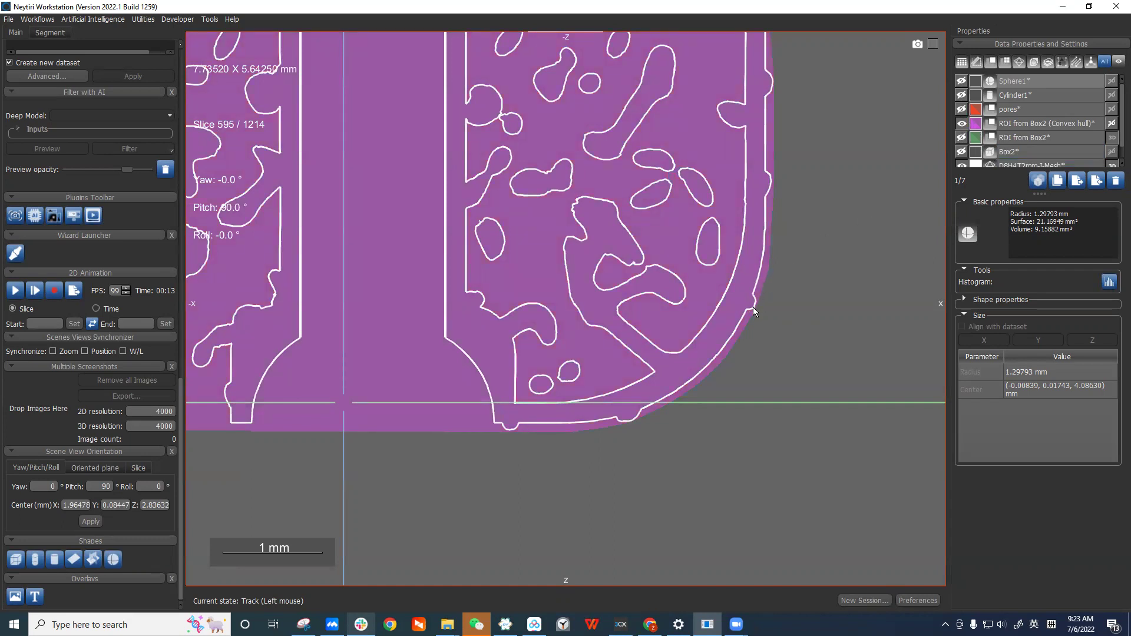
pyautogui.click(962, 109)
pyautogui.click(961, 124)
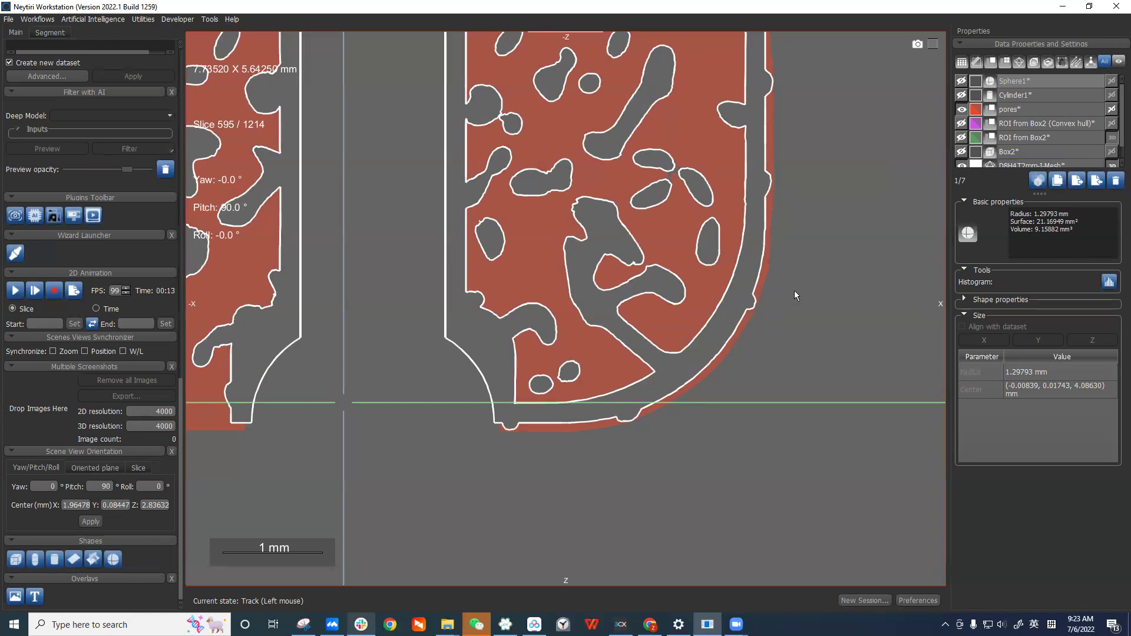
# Examine the pores around the cleared channel across further XZ slices and in the 3D view, with the slice planes crossing at the channel.
pyautogui.scroll(-2, 796, 289)
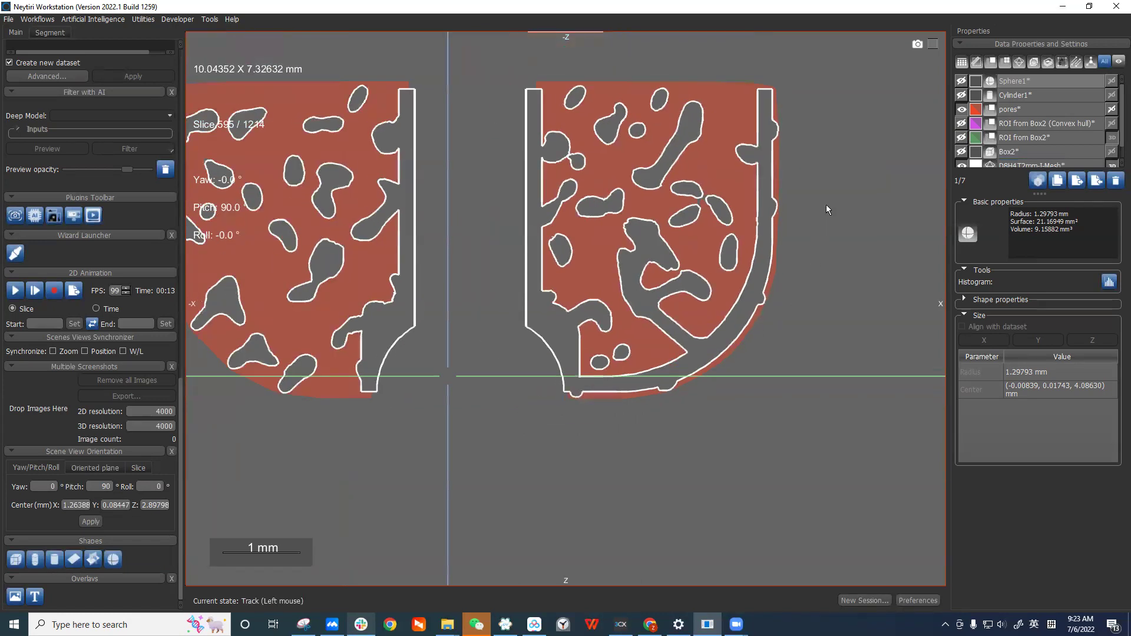
pyautogui.moveTo(548, 304); pyautogui.dragTo(622, 338, button='middle')
pyautogui.scroll(-7, 623, 337)
pyautogui.scroll(-18, 623, 340)
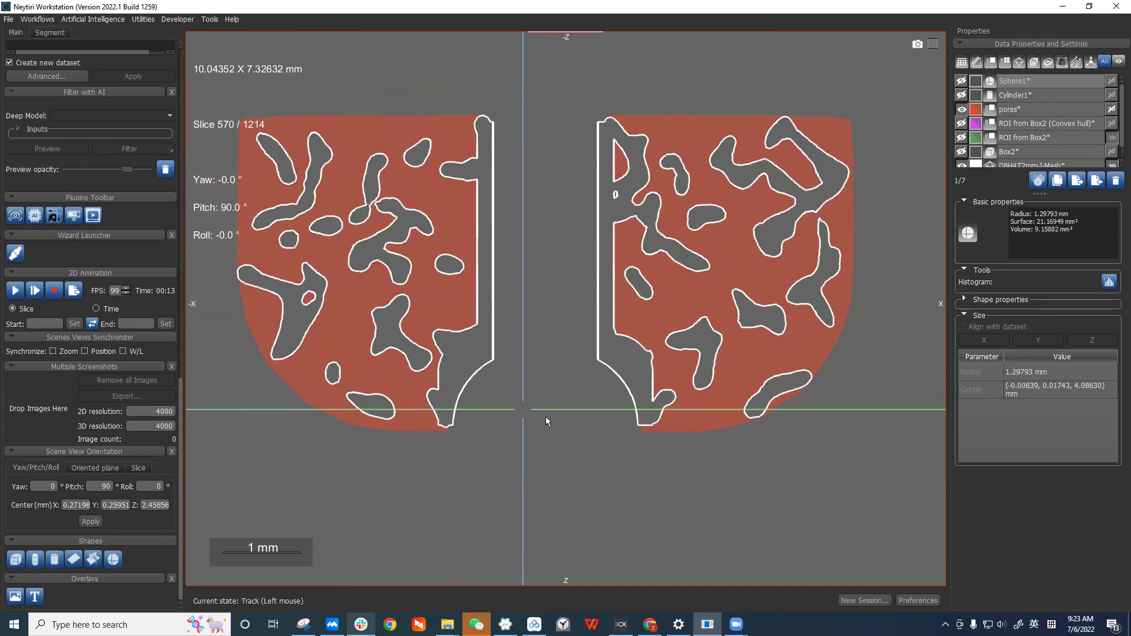
pyautogui.moveTo(523, 408); pyautogui.dragTo(624, 318)
pyautogui.doubleClick(804, 263)
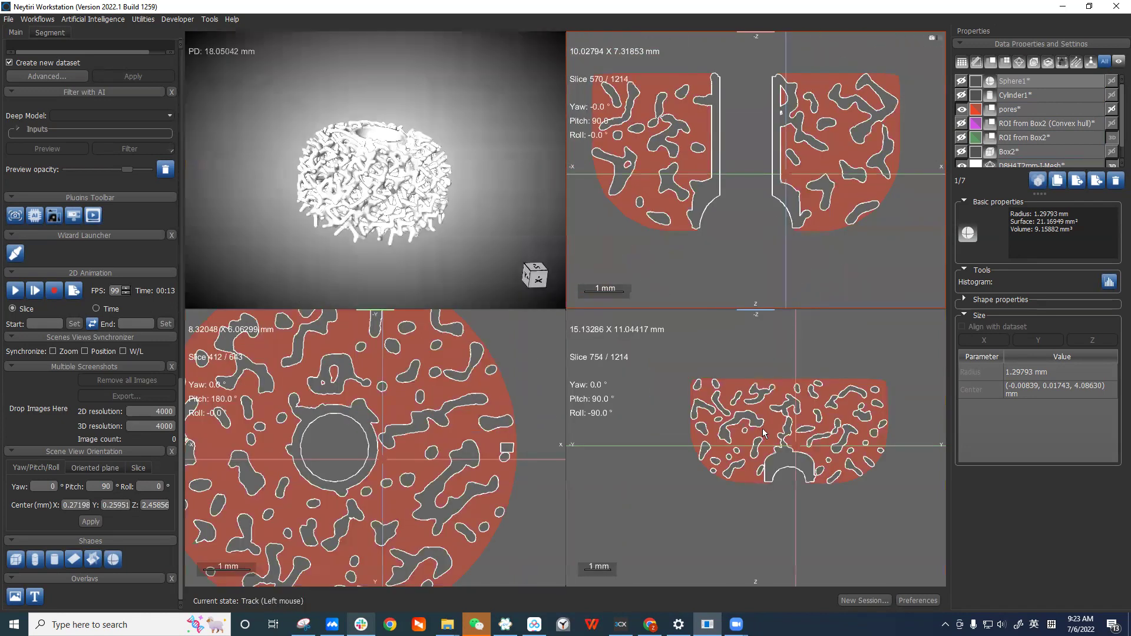
pyautogui.scroll(-2, 457, 409)
pyautogui.scroll(-2, 424, 371)
pyautogui.moveTo(409, 157); pyautogui.dragTo(378, 199)
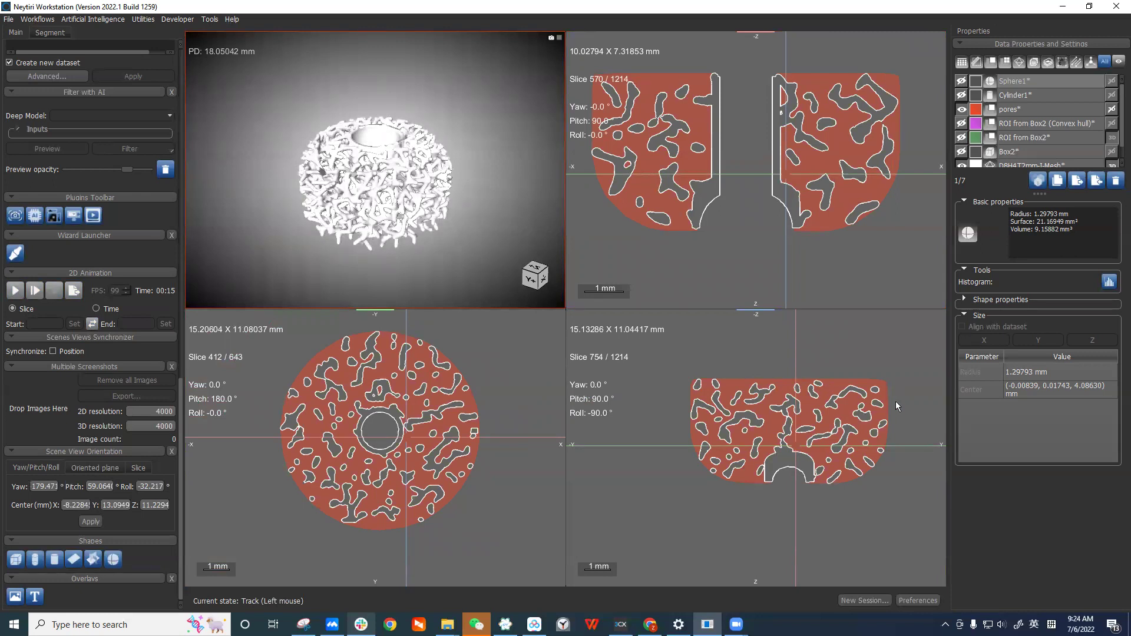
pyautogui.moveTo(407, 434); pyautogui.dragTo(379, 435)
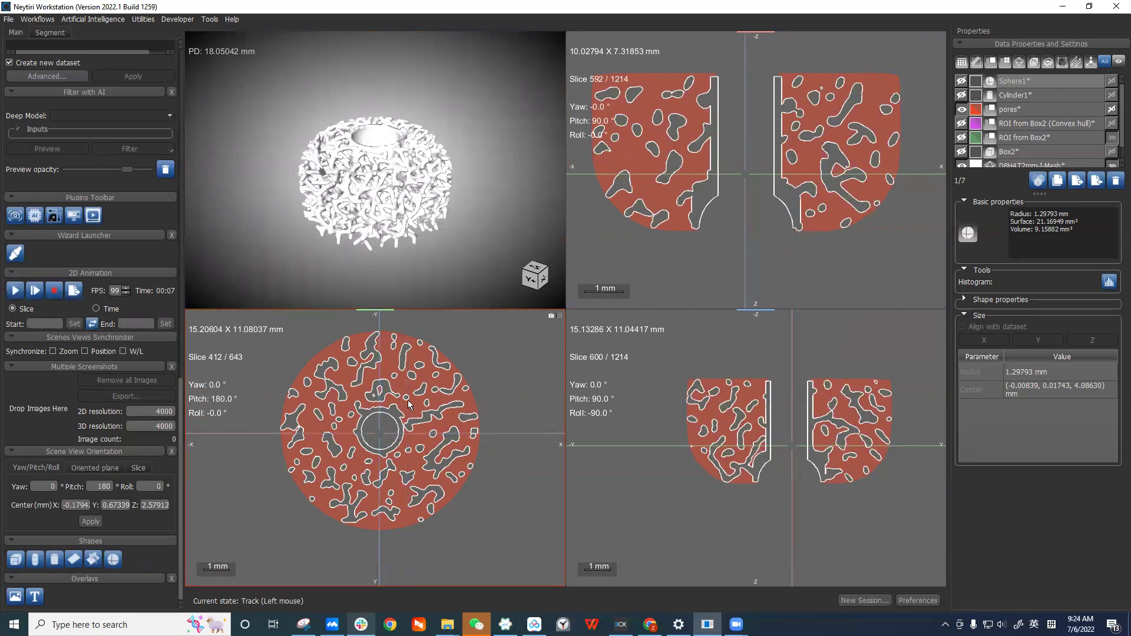
# Examine how the pores connect between the struts around the channel across several enlarged XY slices.
pyautogui.doubleClick(458, 391)
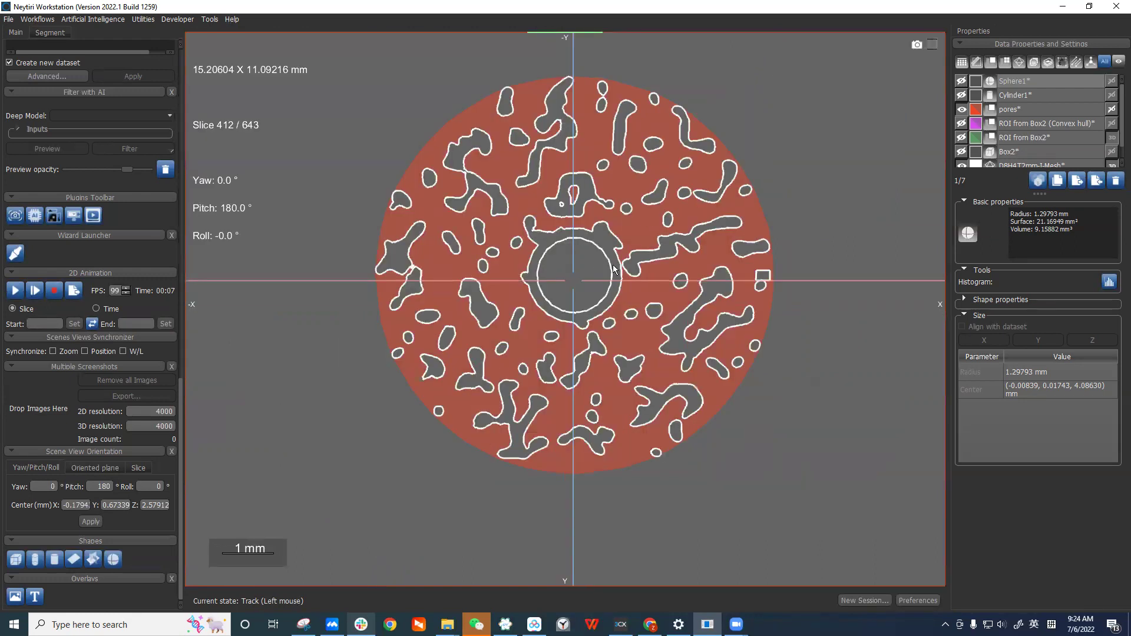
pyautogui.scroll(-10, 661, 221)
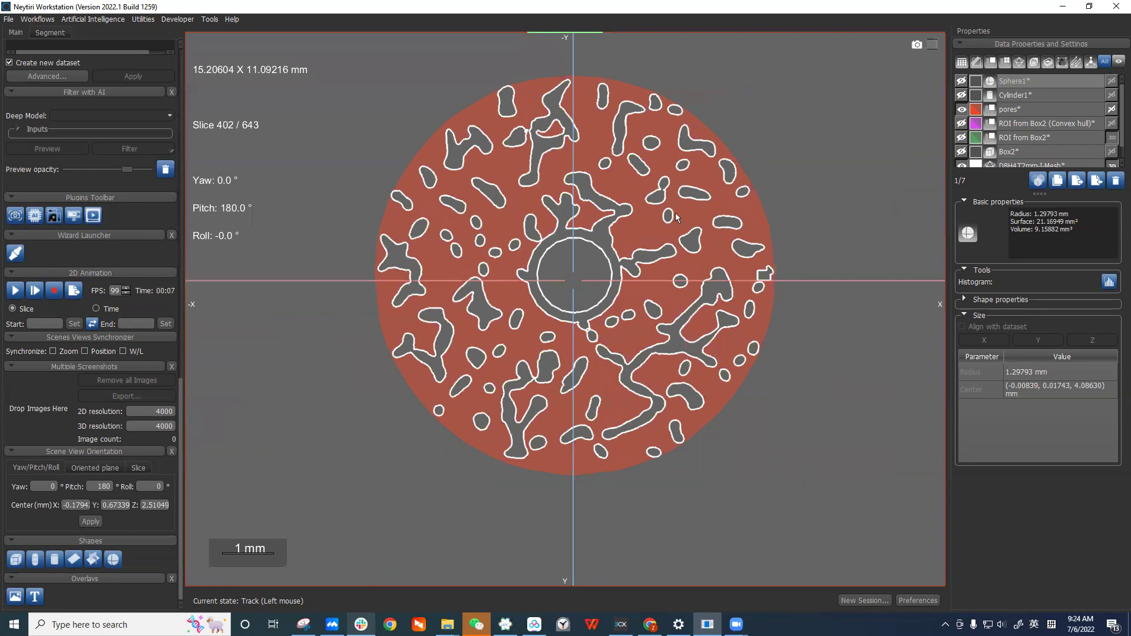
pyautogui.keyDown('ctrl'); pyautogui.scroll(5, 675, 213); pyautogui.keyUp('ctrl')
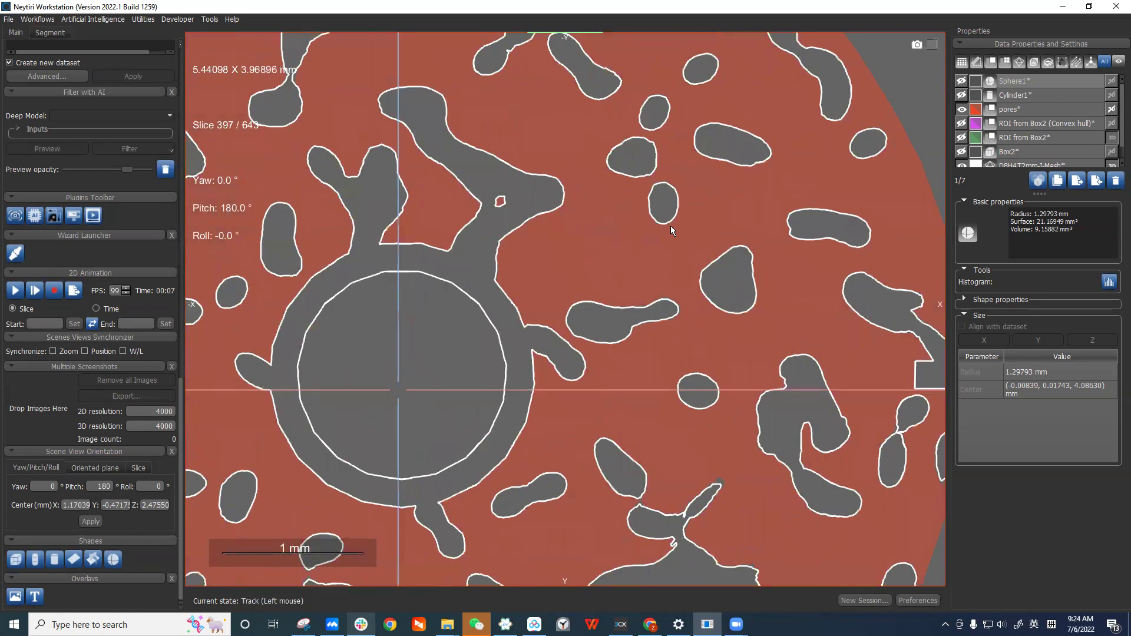
pyautogui.scroll(-5, 678, 281)
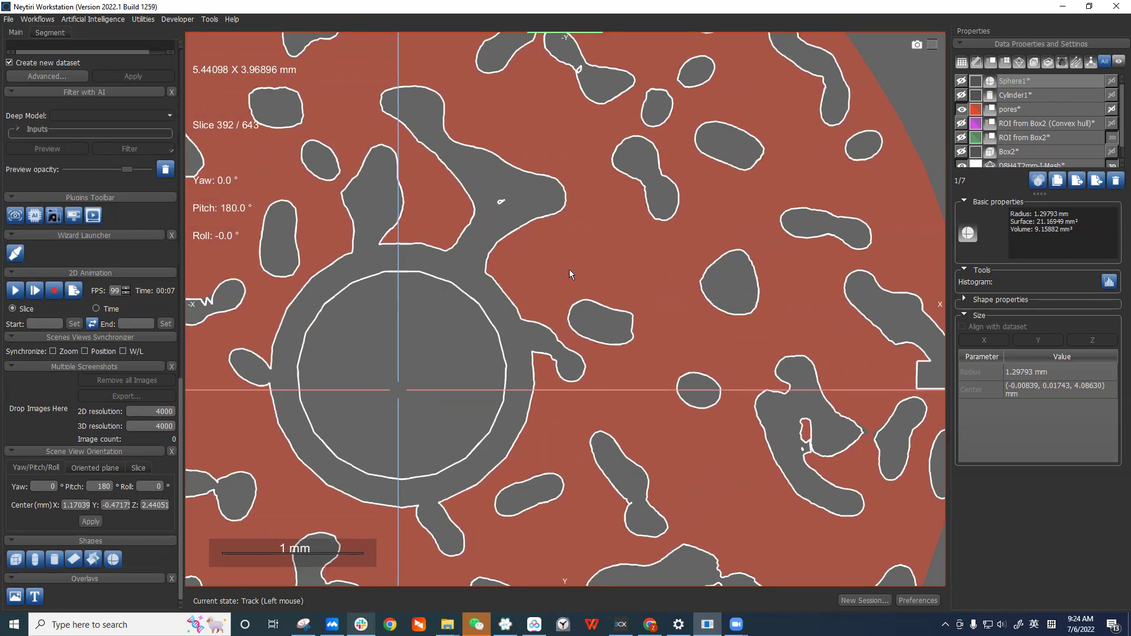
pyautogui.scroll(2, 688, 284)
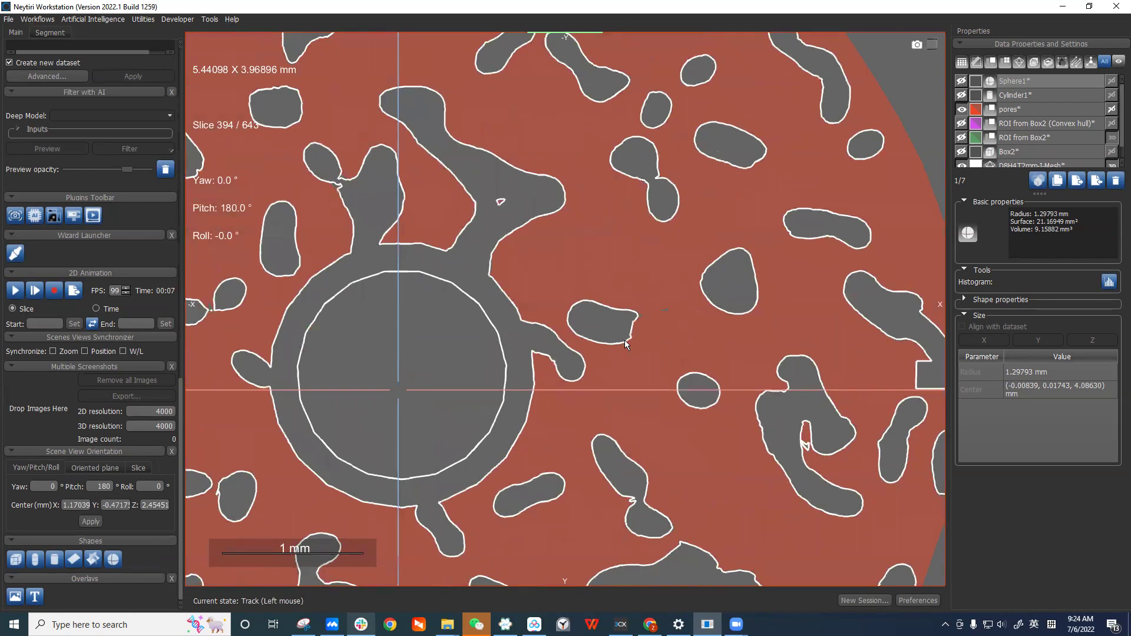
pyautogui.scroll(2, 607, 395)
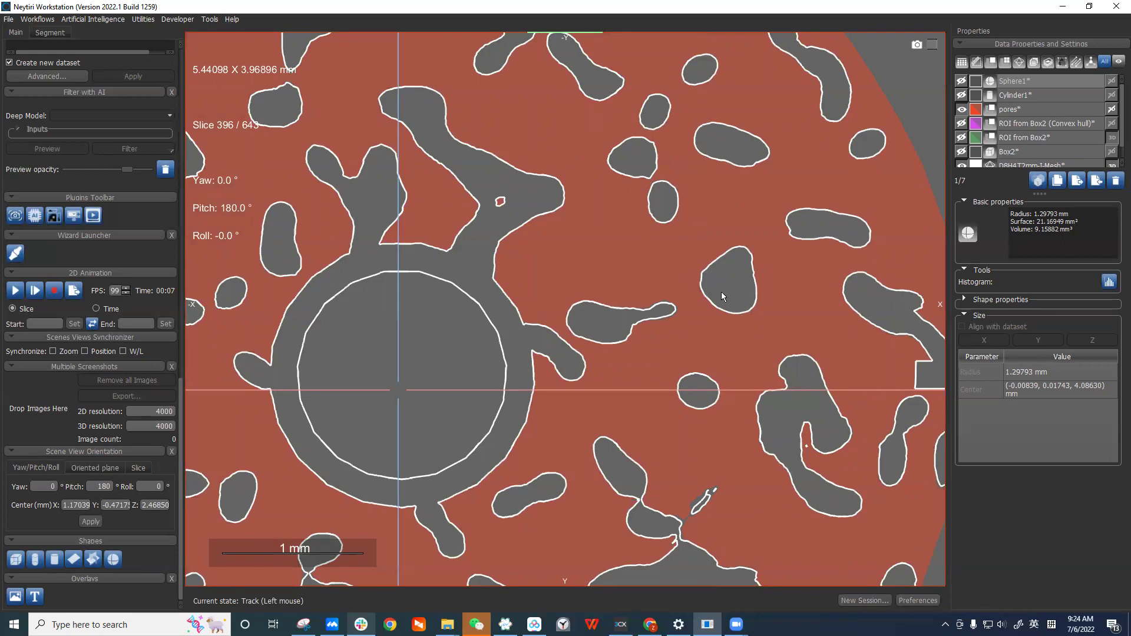
pyautogui.keyDown('ctrl'); pyautogui.scroll(-1, 771, 291); pyautogui.keyUp('ctrl')
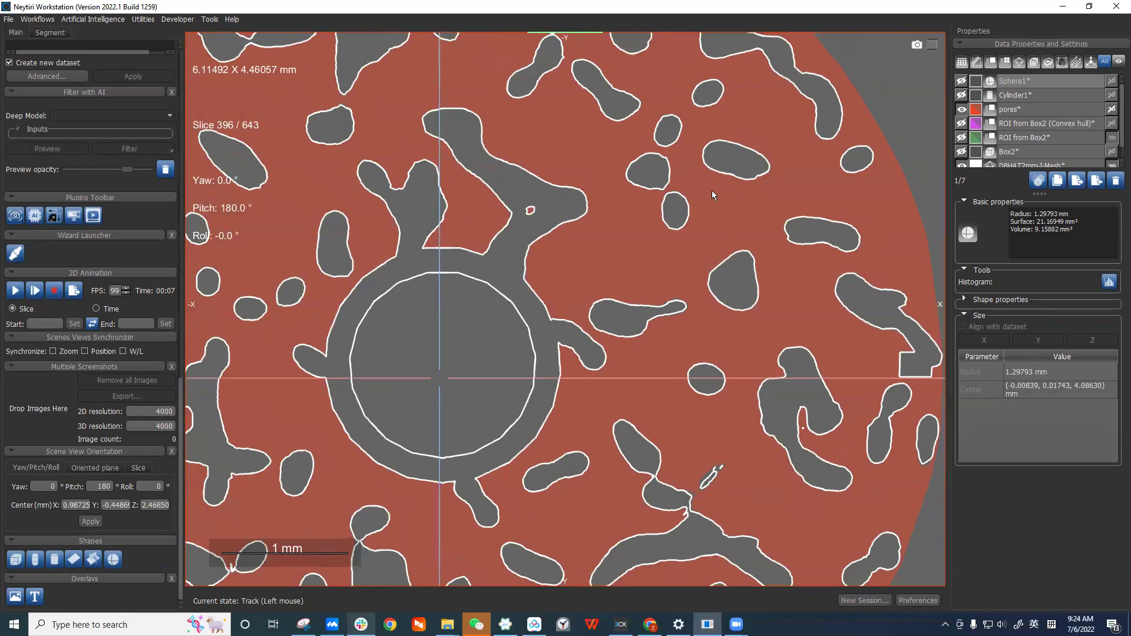
pyautogui.scroll(-6, 712, 214)
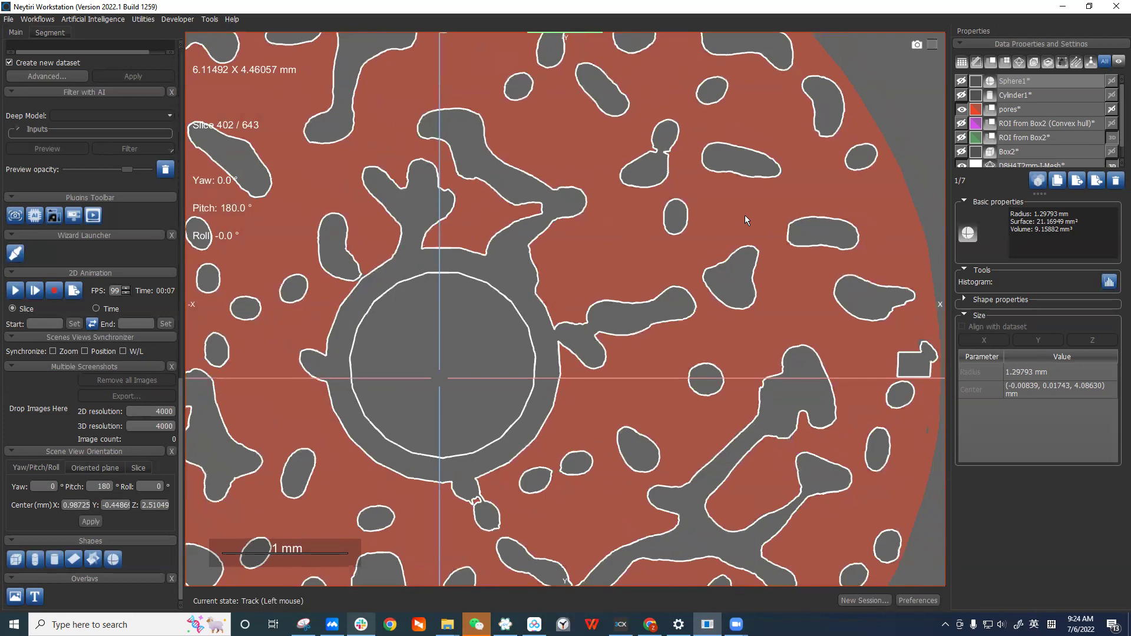
pyautogui.scroll(-2, 724, 221)
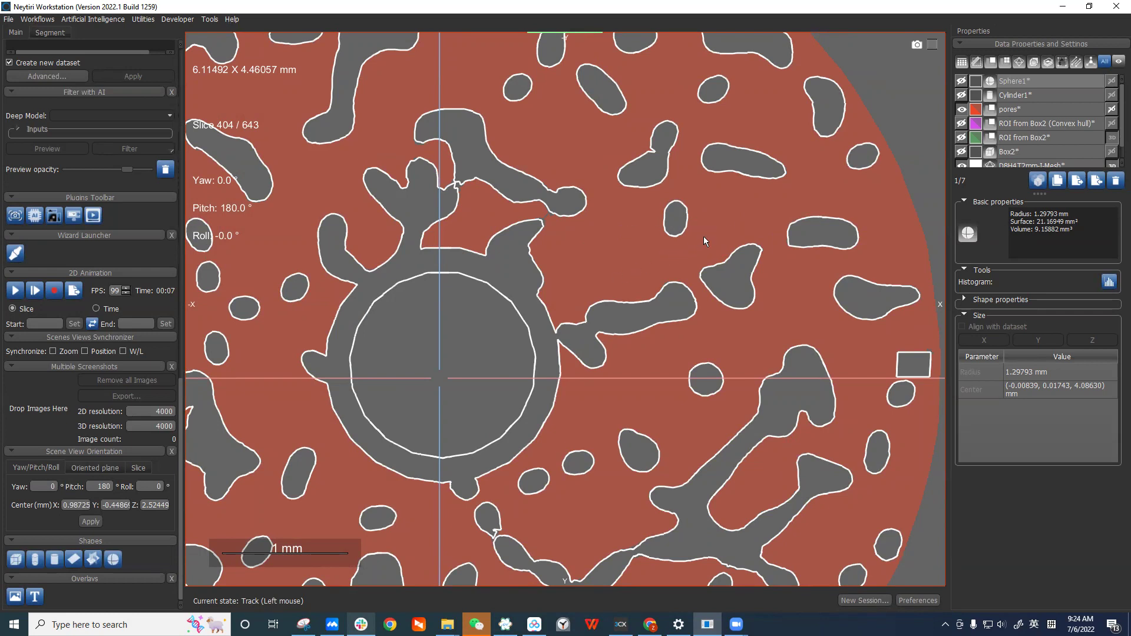
pyautogui.scroll(-3, 699, 252)
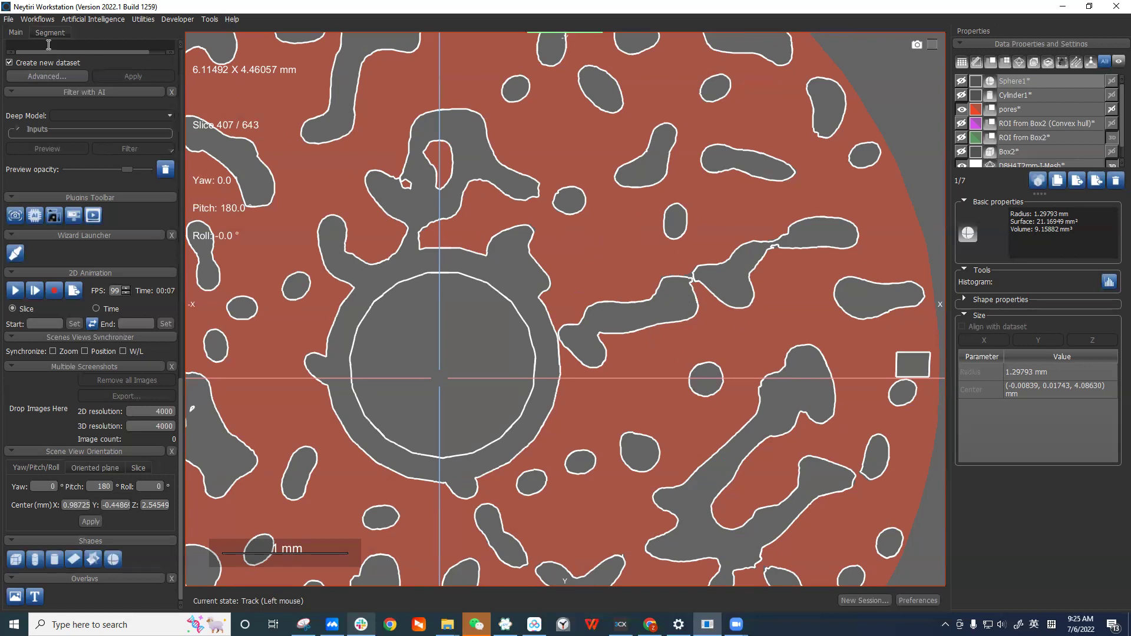
# Open the Pore Network Modeling workflow.
pyautogui.click(44, 22)
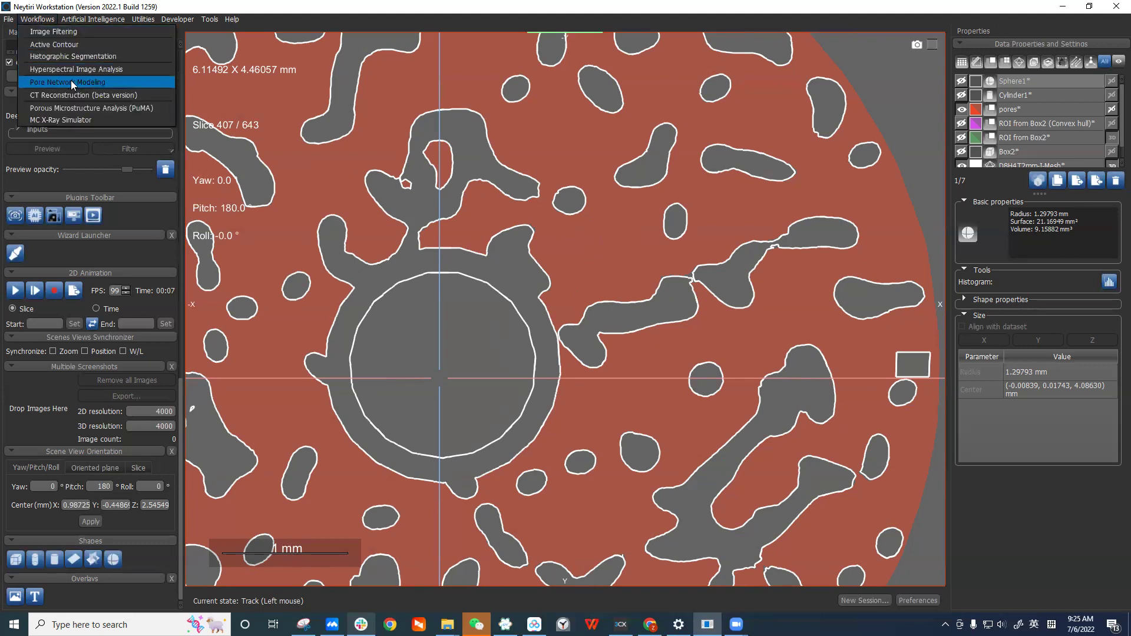
pyautogui.click(100, 82)
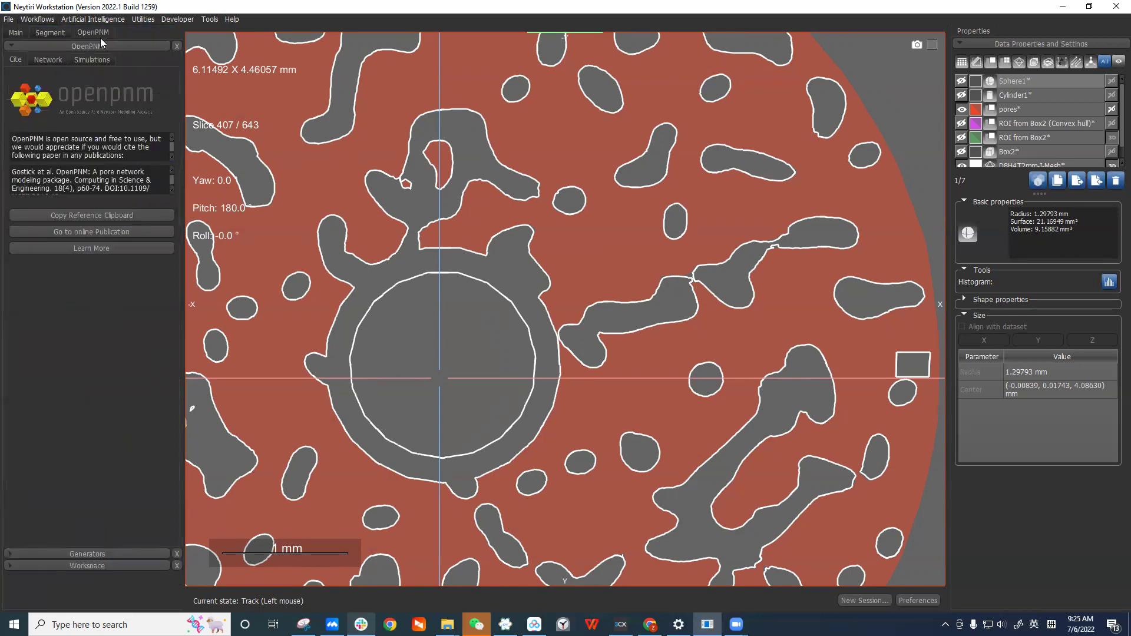
pyautogui.click(42, 19)
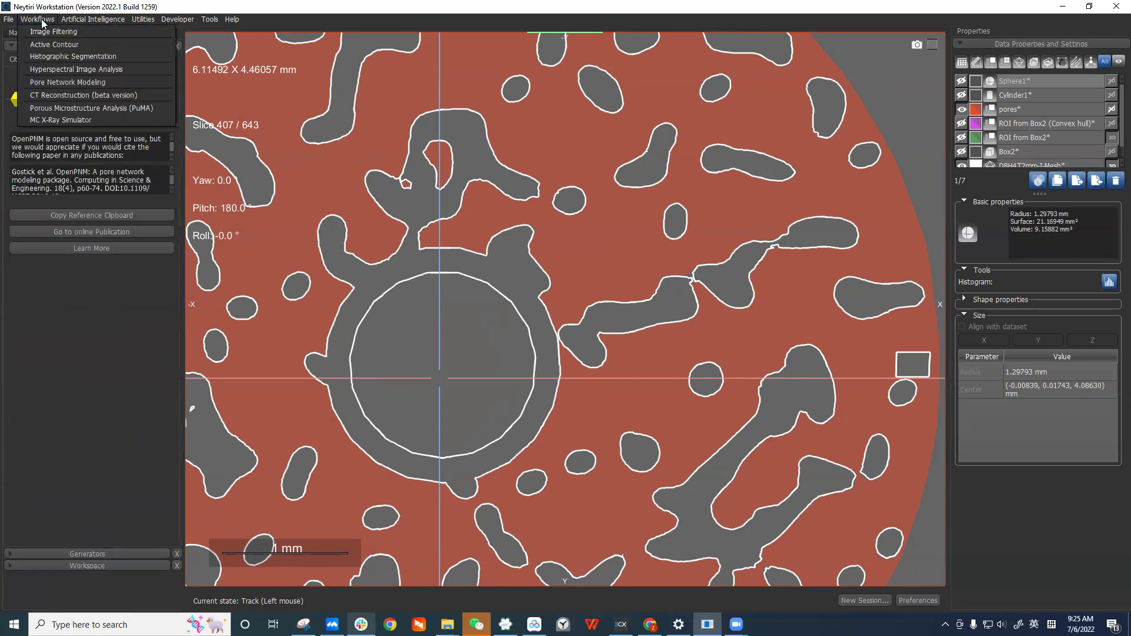
pyautogui.click(345, 104)
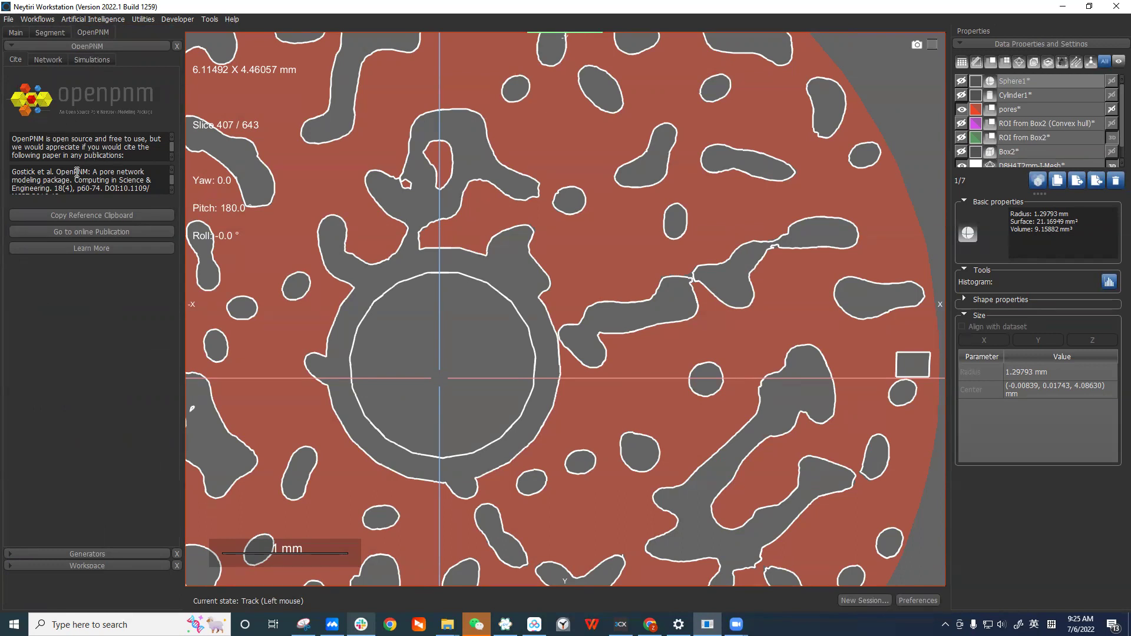
# Review the OpenPNM citation, the network extraction parameters and the simulation boundary settings.
pyautogui.scroll(-1, 39, 183)
pyautogui.scroll(1, 41, 177)
pyautogui.click(55, 60)
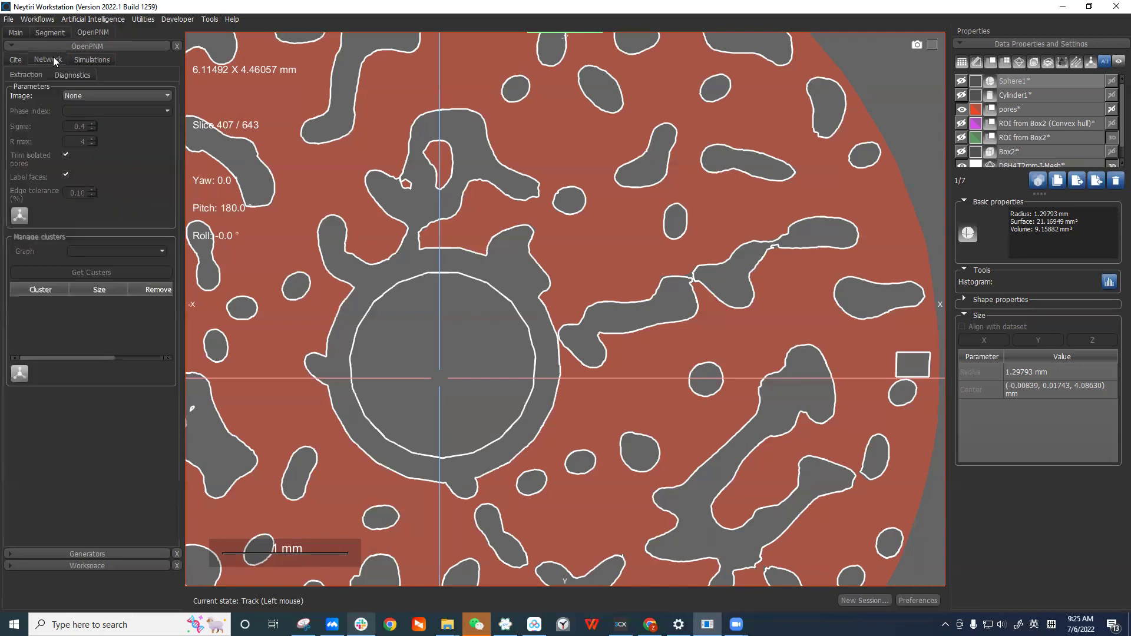
pyautogui.click(89, 60)
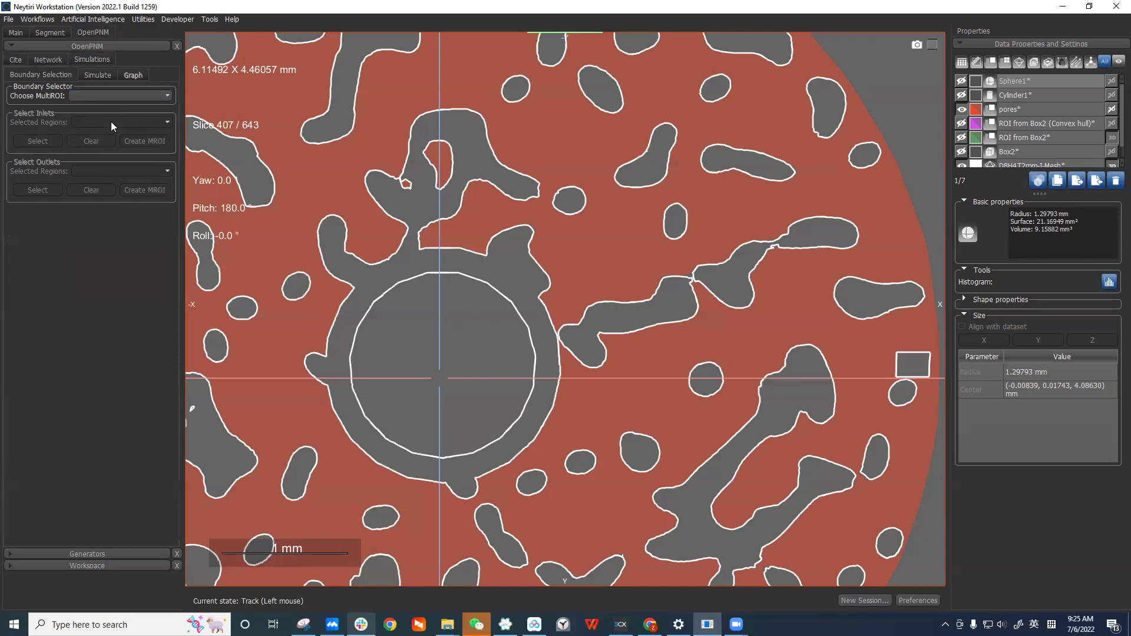
# Review the linear transport and percolation simulation settings, and return to the network extraction parameters.
pyautogui.click(104, 75)
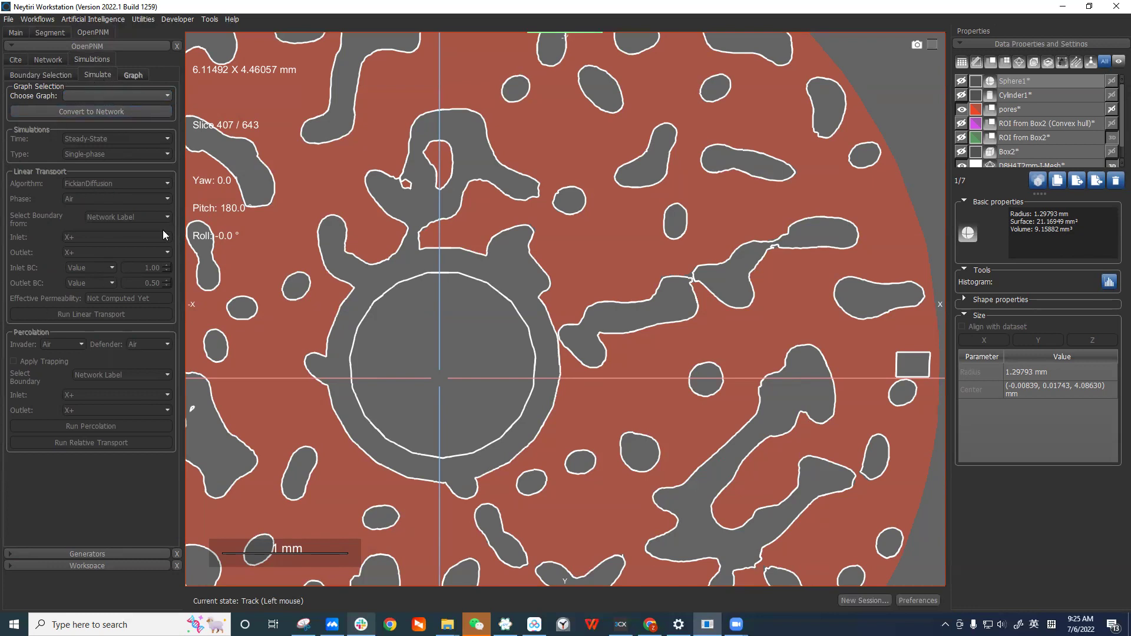
pyautogui.click(56, 62)
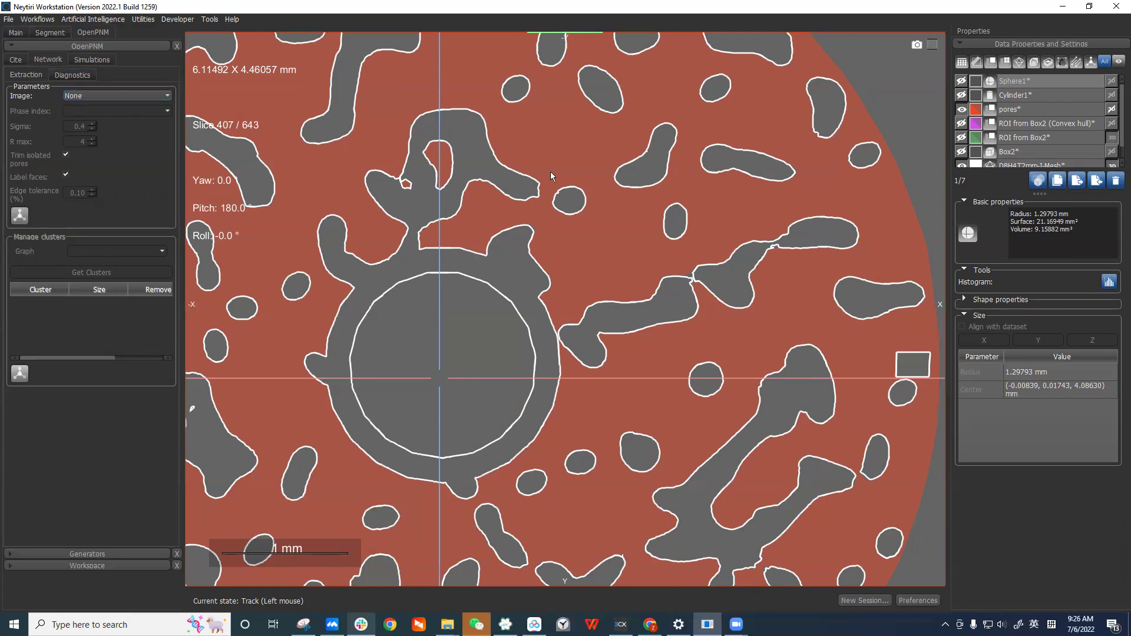
# Set the network extraction's image to pores and its phase index to 1.
pyautogui.click(99, 96)
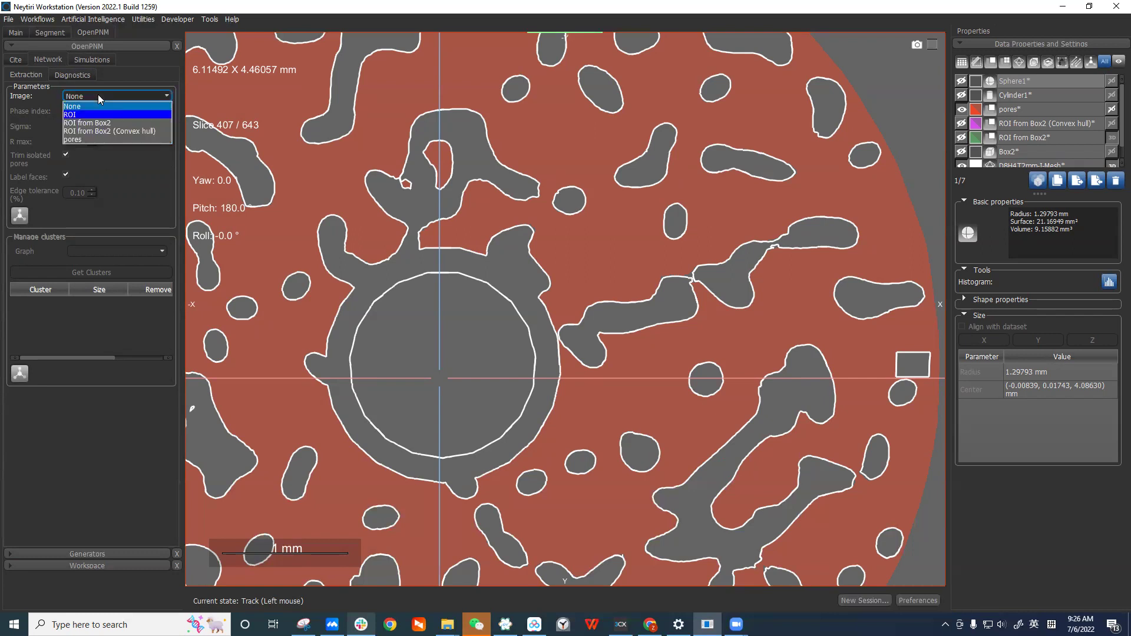
pyautogui.click(117, 139)
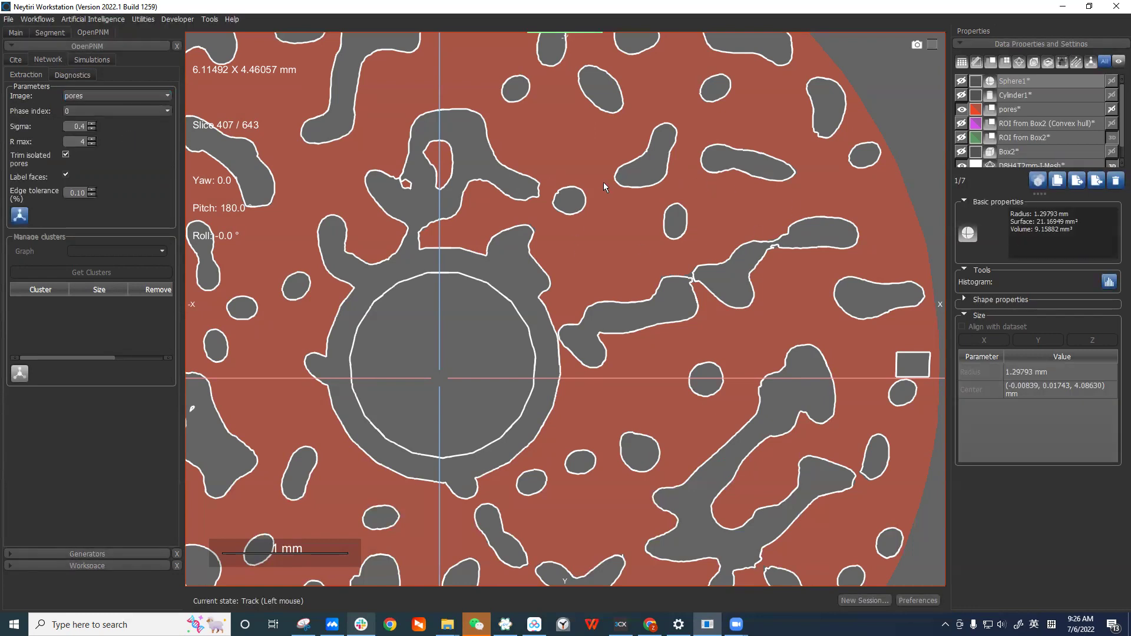
pyautogui.click(1043, 123)
pyautogui.click(1038, 110)
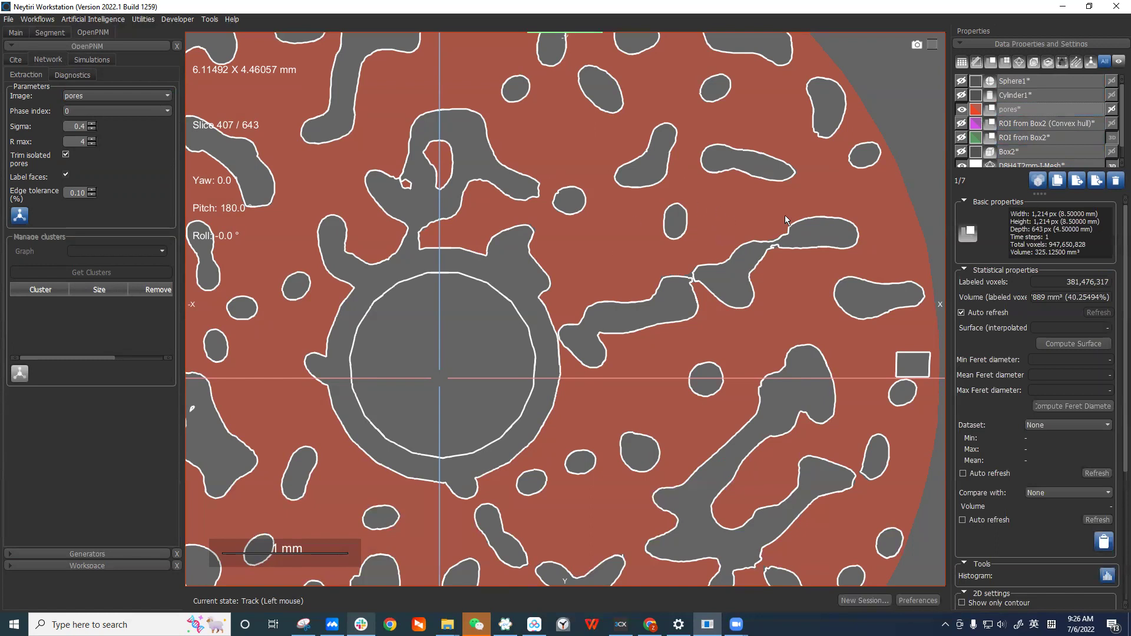
pyautogui.click(1005, 109)
pyautogui.click(94, 97)
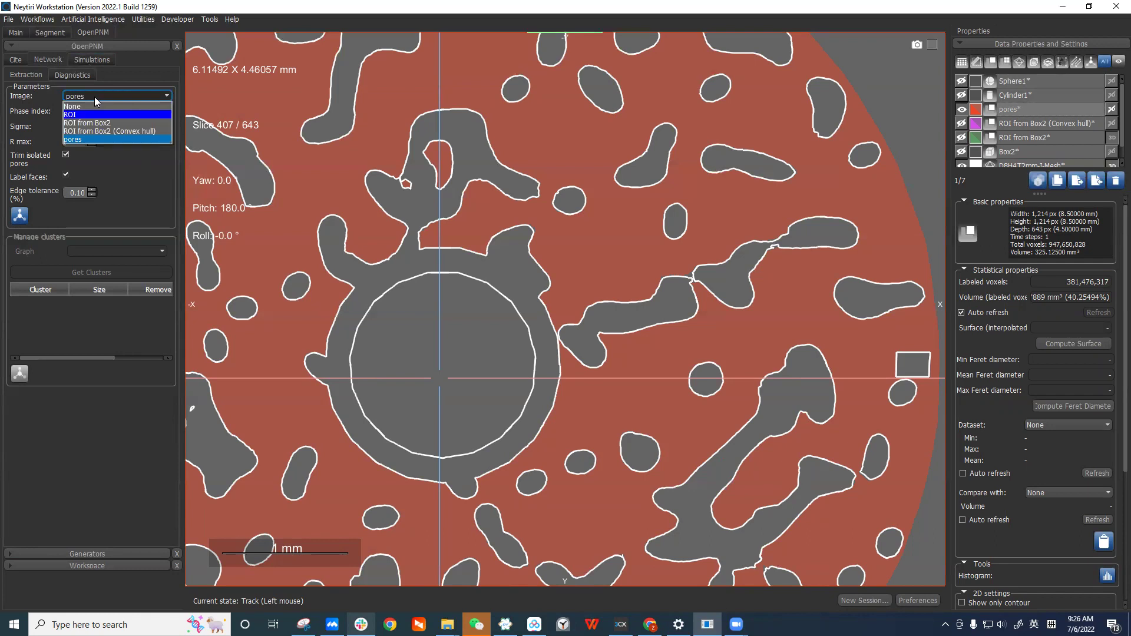
pyautogui.click(96, 139)
pyautogui.click(107, 111)
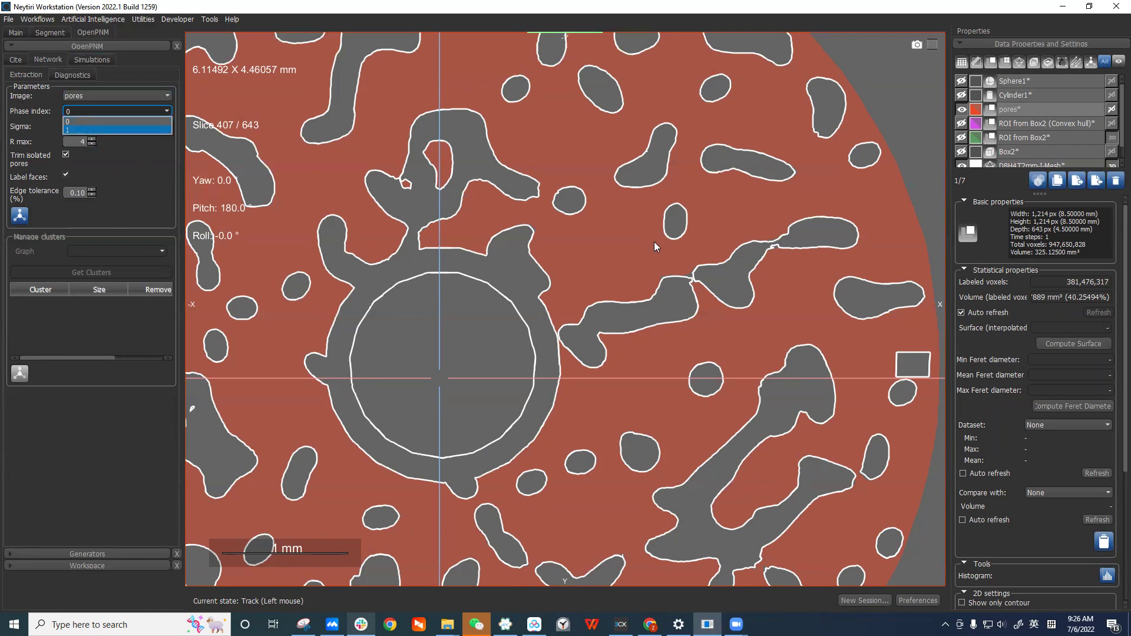
pyautogui.click(157, 129)
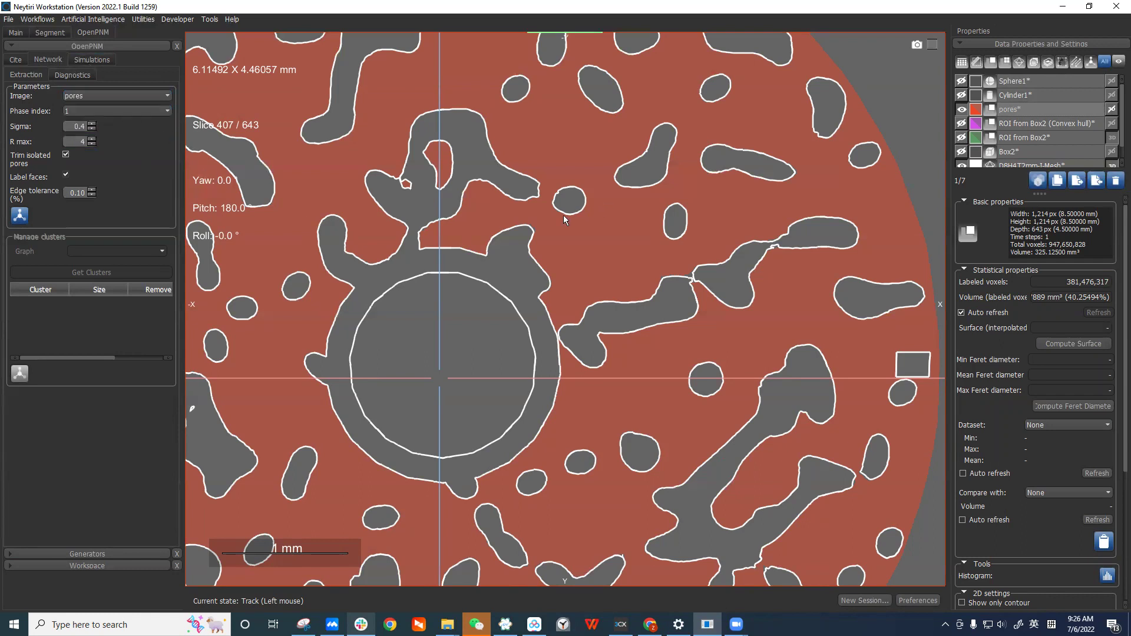
# Extract the pore network from the pores ROI with isolated pores trimmed.
pyautogui.scroll(1, 603, 255)
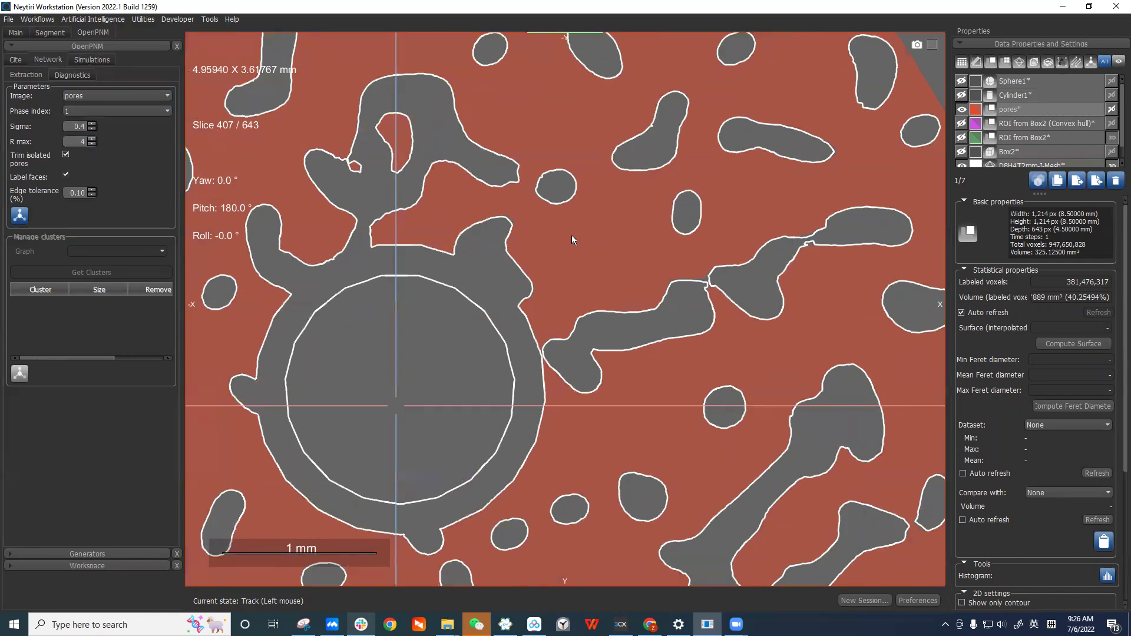
pyautogui.scroll(-2, 752, 362)
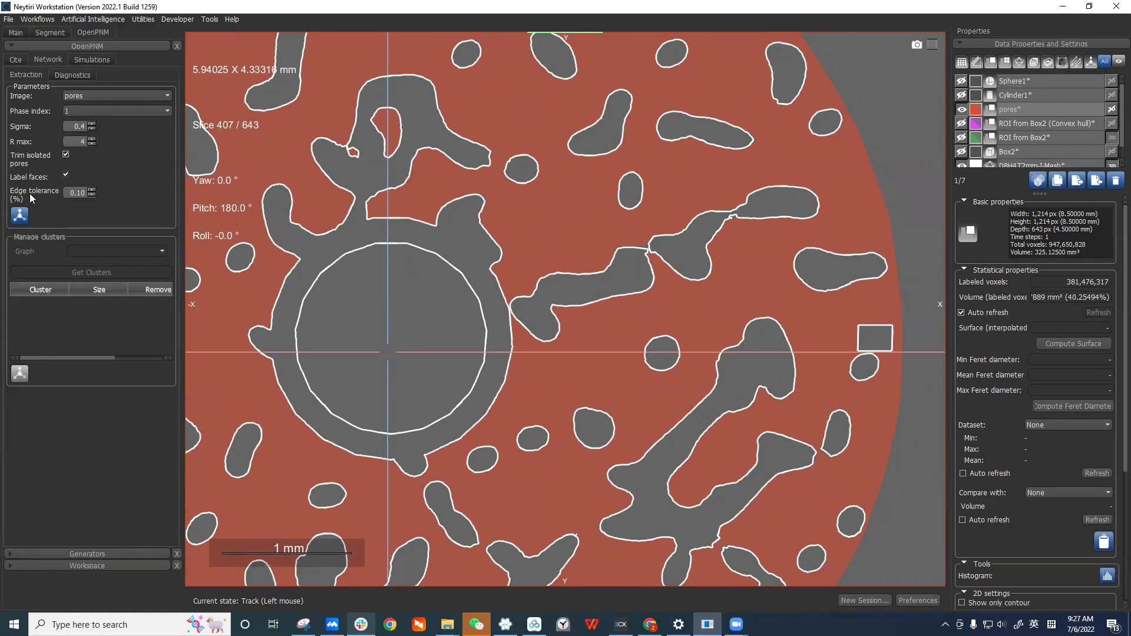
pyautogui.click(65, 154)
pyautogui.click(22, 219)
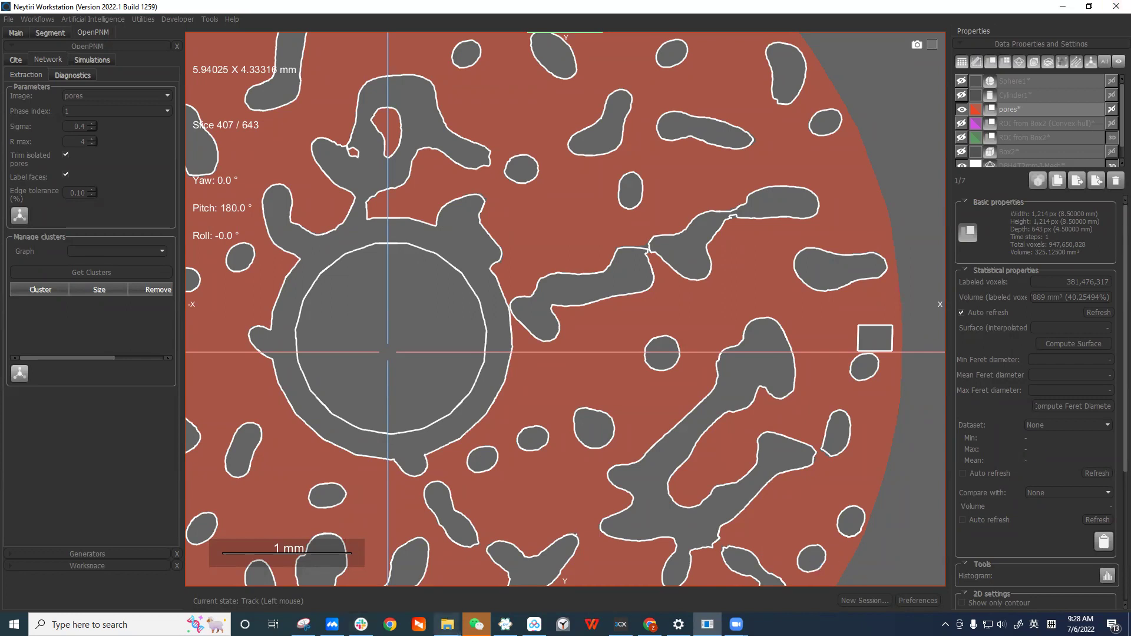
pyautogui.moveTo(737, 623)
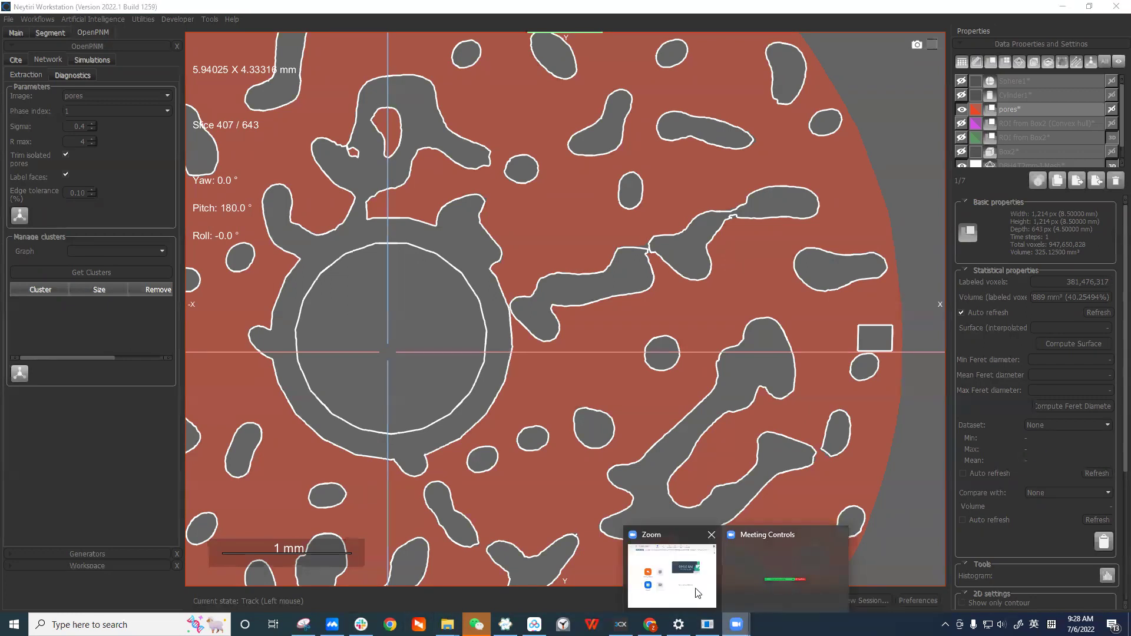
pyautogui.click(778, 565)
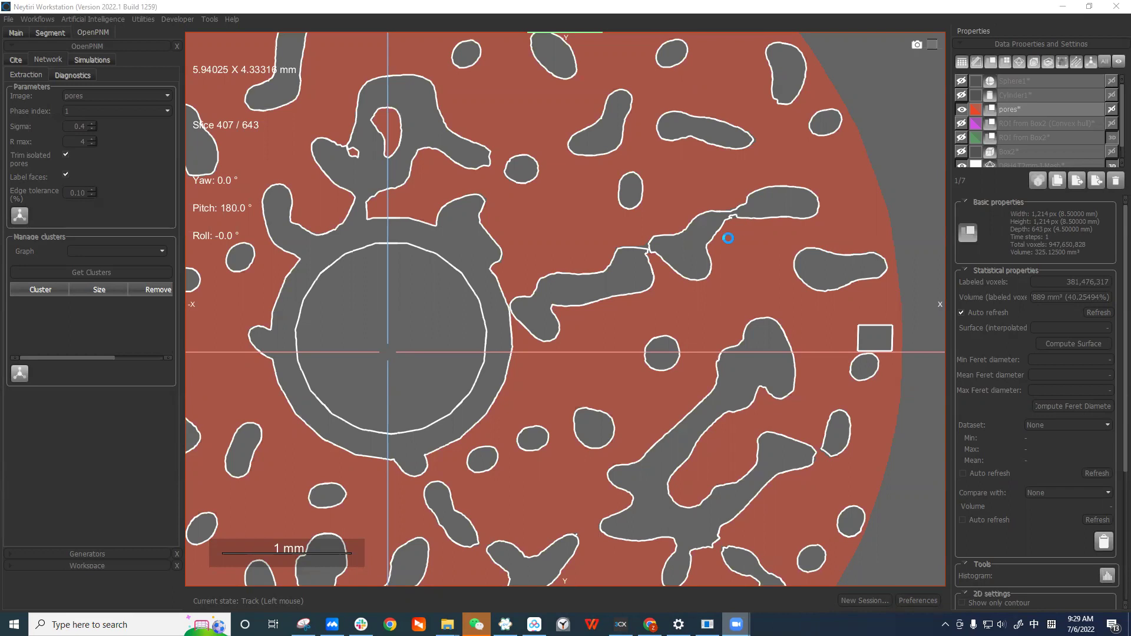
pyautogui.click(709, 228)
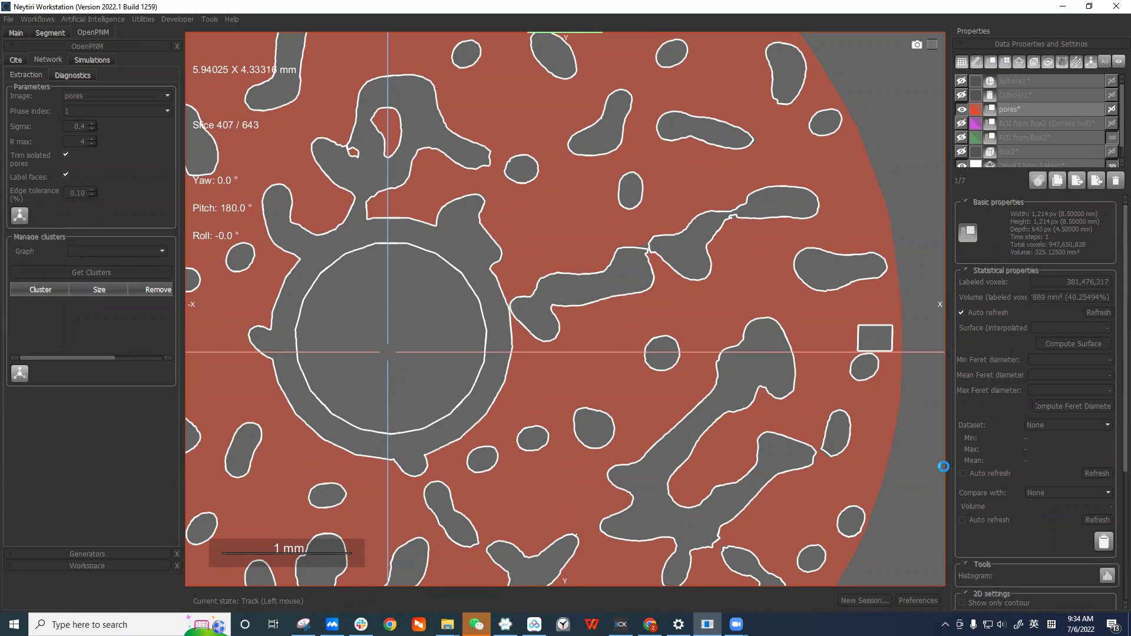
# Check the CPU and memory use of dragonfly_main.exe in Task Manager, and close it again.
pyautogui.rightClick(864, 624)
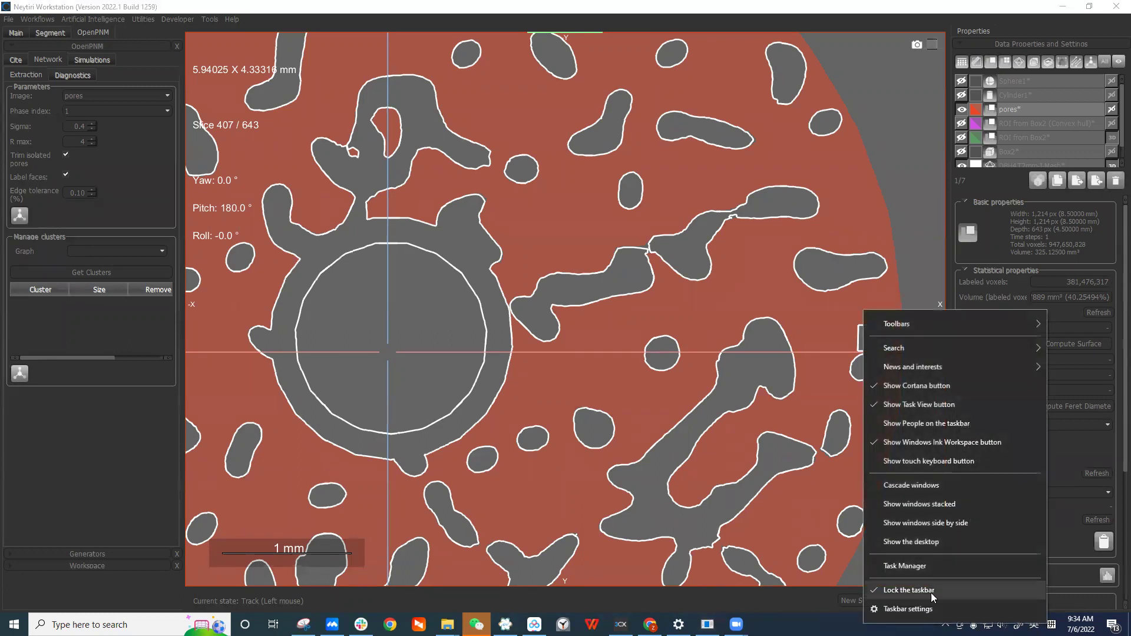
pyautogui.click(973, 568)
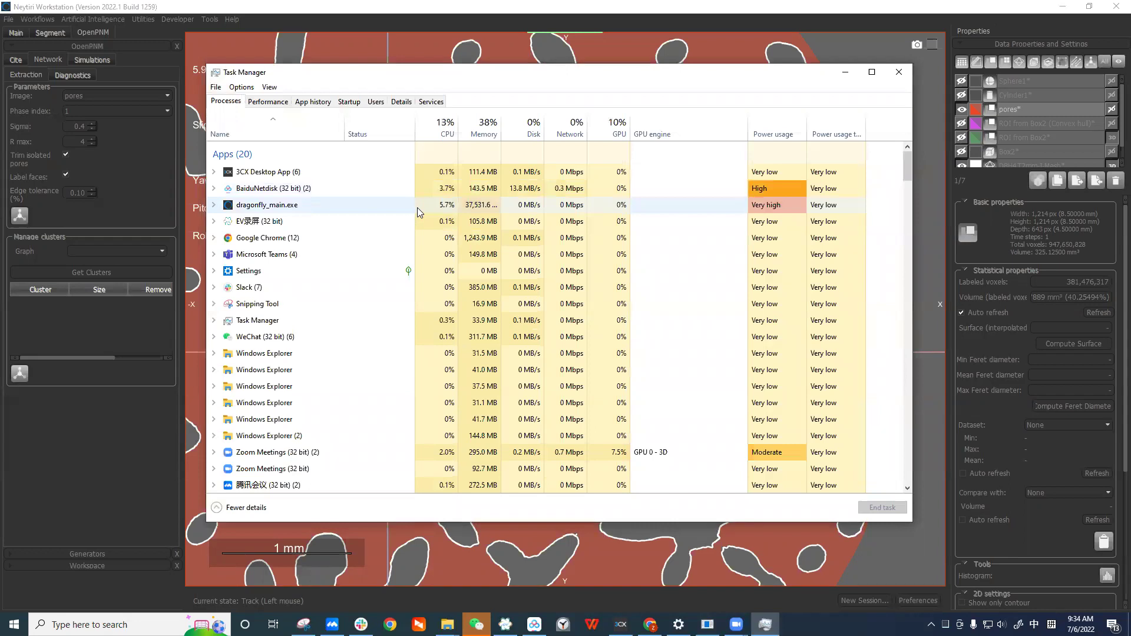
pyautogui.click(214, 205)
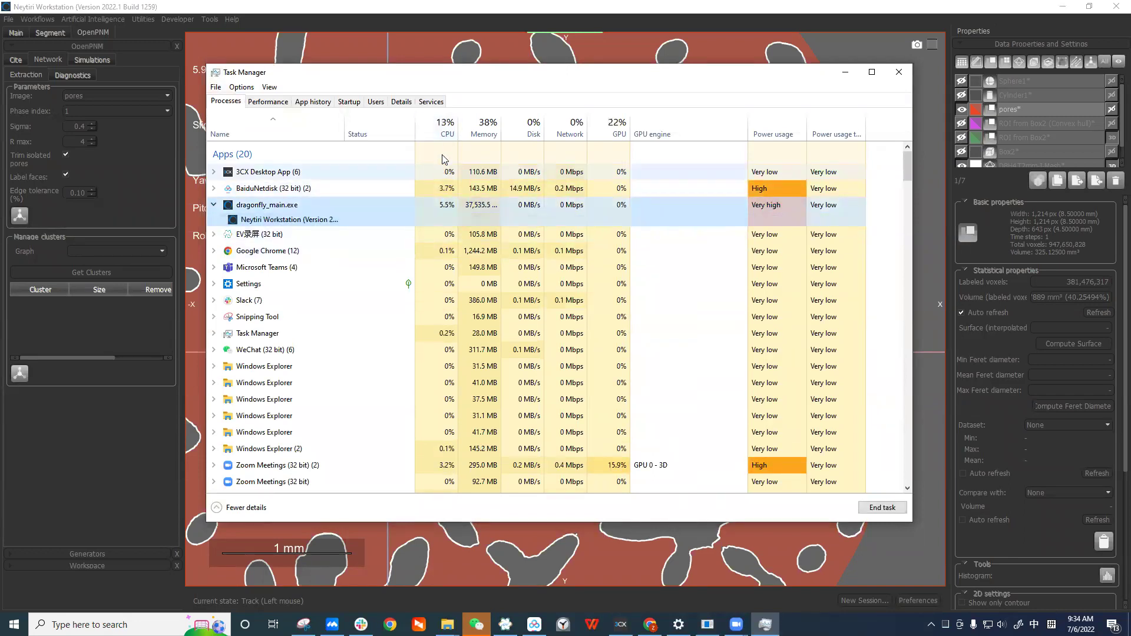
pyautogui.click(907, 79)
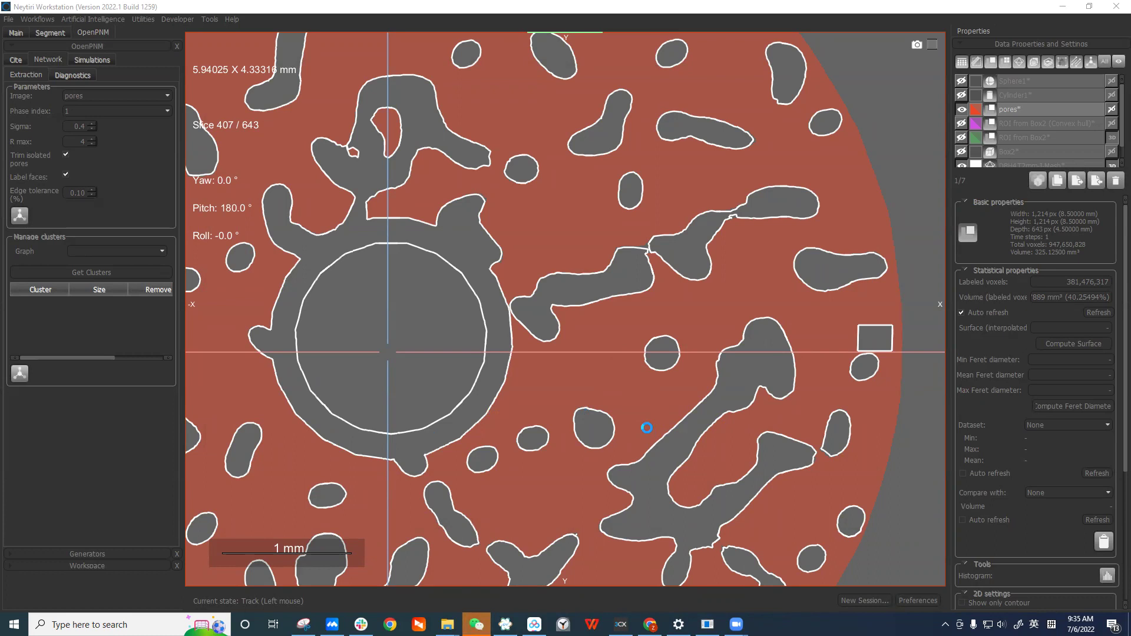
# Switch to File Explorer and open pore-analysis-report.docx from the DragonflyProjects3 folder on the Seagate drive (F:).
pyautogui.moveTo(706, 624)
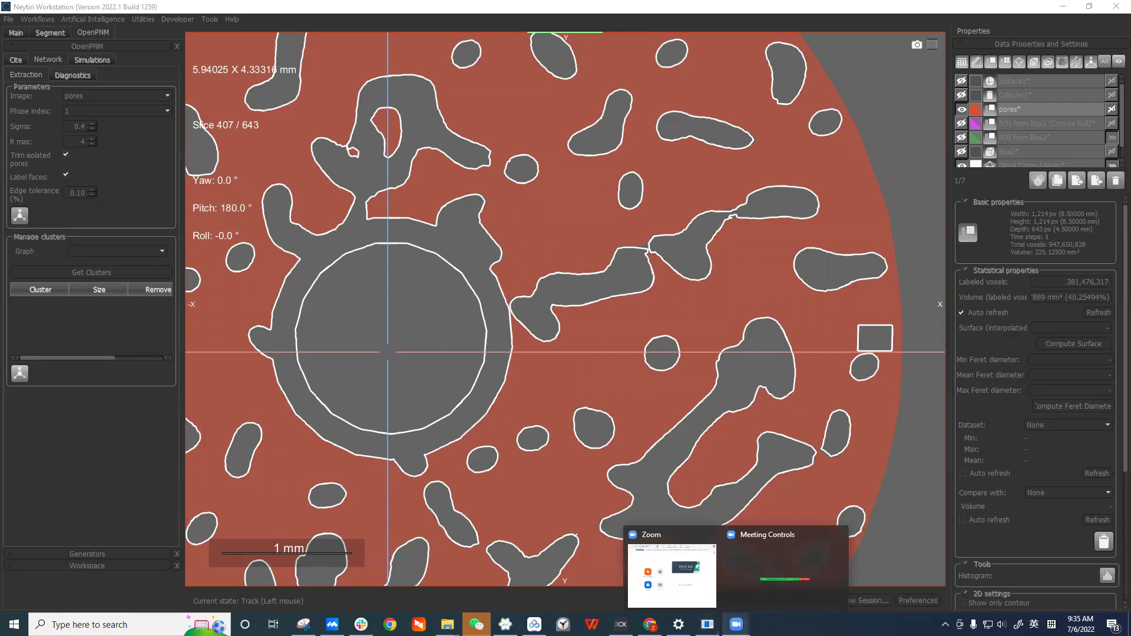
pyautogui.moveTo(447, 624)
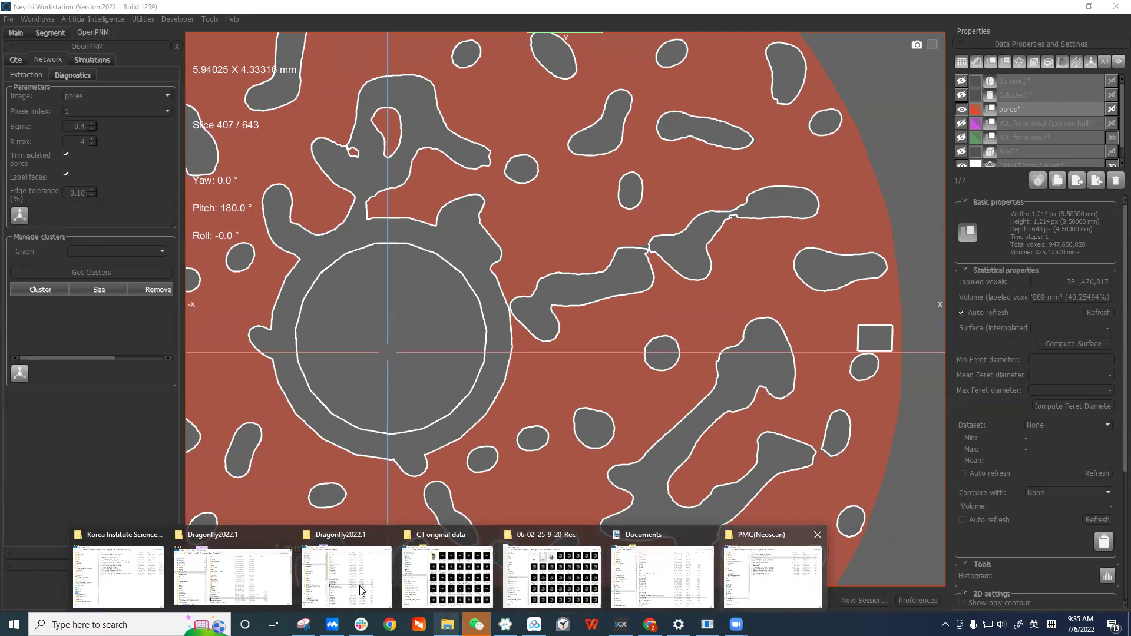
pyautogui.click(773, 576)
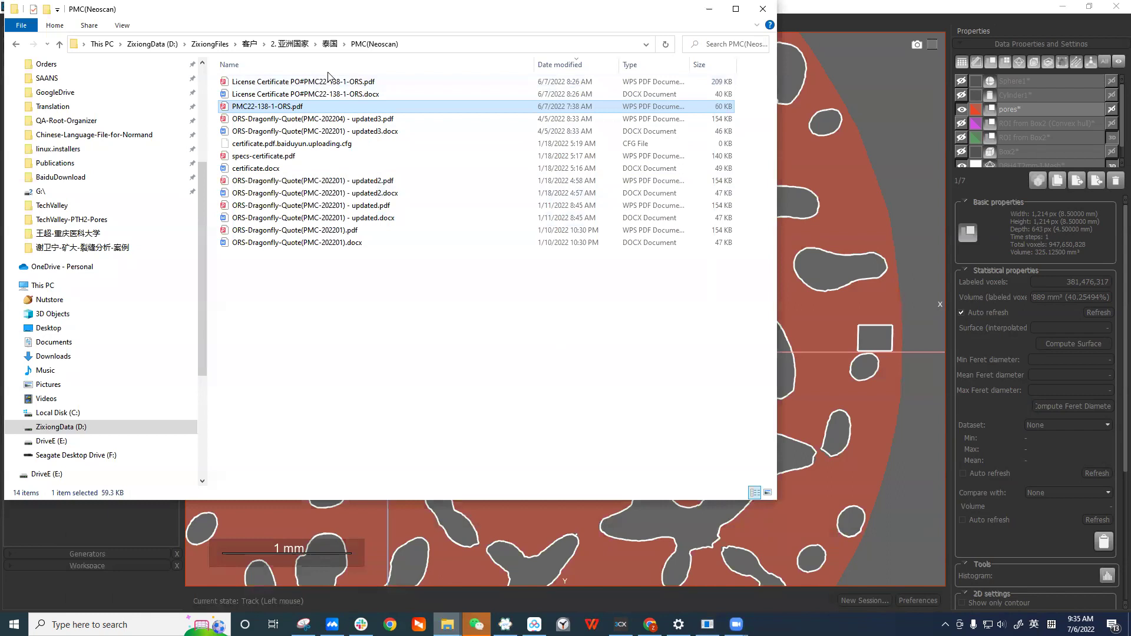
pyautogui.click(125, 455)
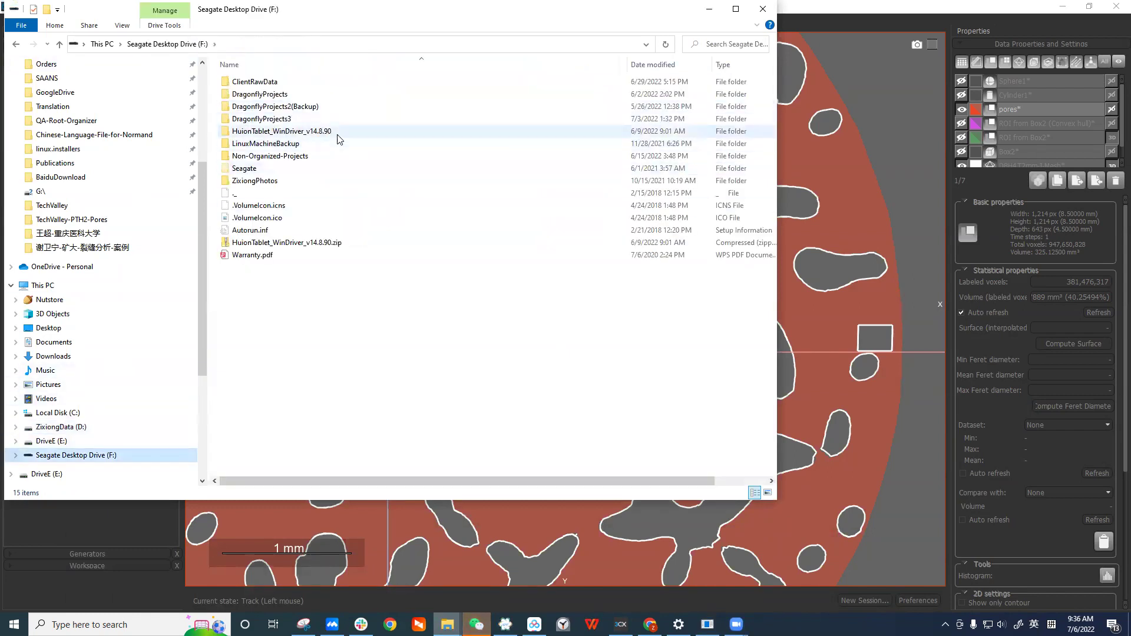
pyautogui.doubleClick(340, 121)
pyautogui.doubleClick(353, 86)
pyautogui.doubleClick(288, 106)
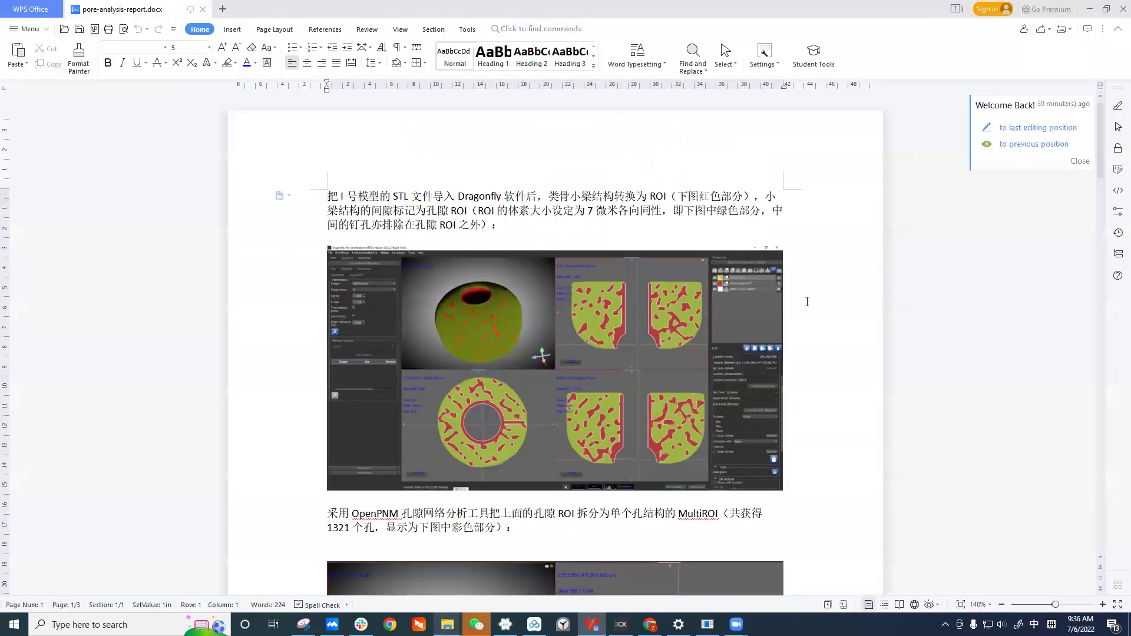
# Examine the report's enlarged figures of the pore ROI and of the individual pores split by OpenPNM into a MultiROI.
pyautogui.keyDown('ctrl'); pyautogui.scroll(4, 659, 320); pyautogui.keyUp('ctrl')
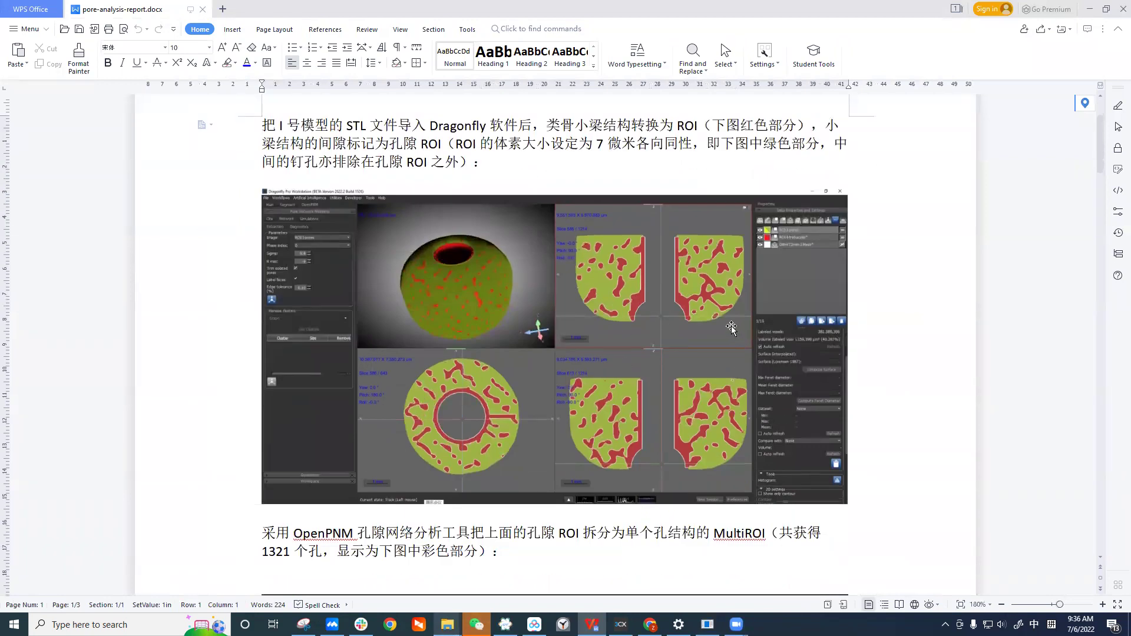
pyautogui.scroll(-1, 652, 254)
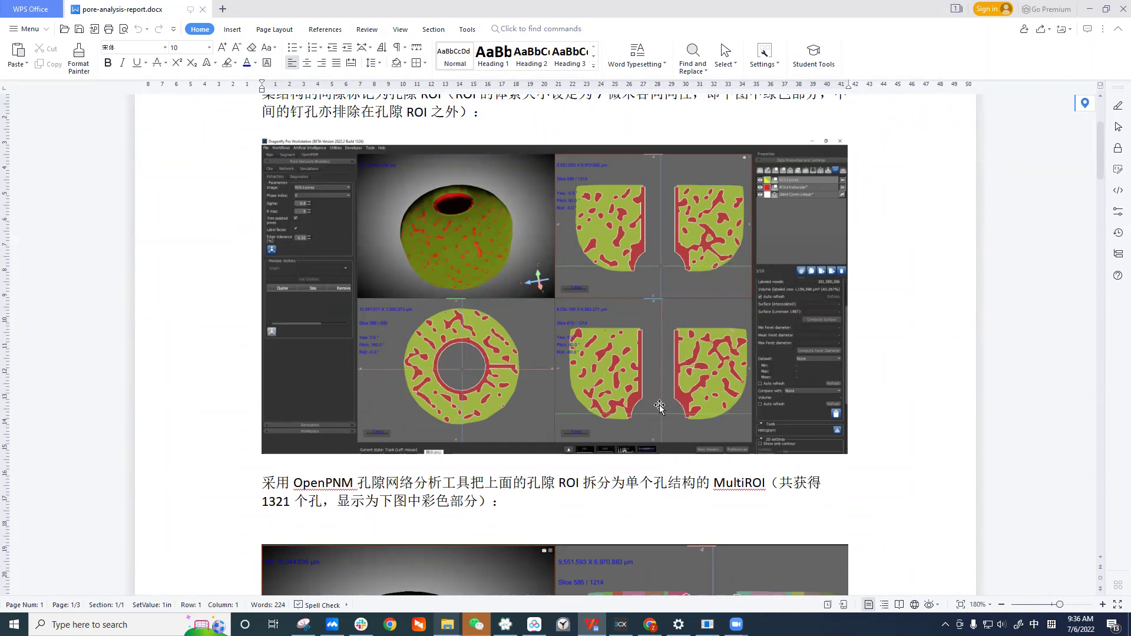
pyautogui.scroll(-1, 656, 406)
pyautogui.scroll(-7, 693, 315)
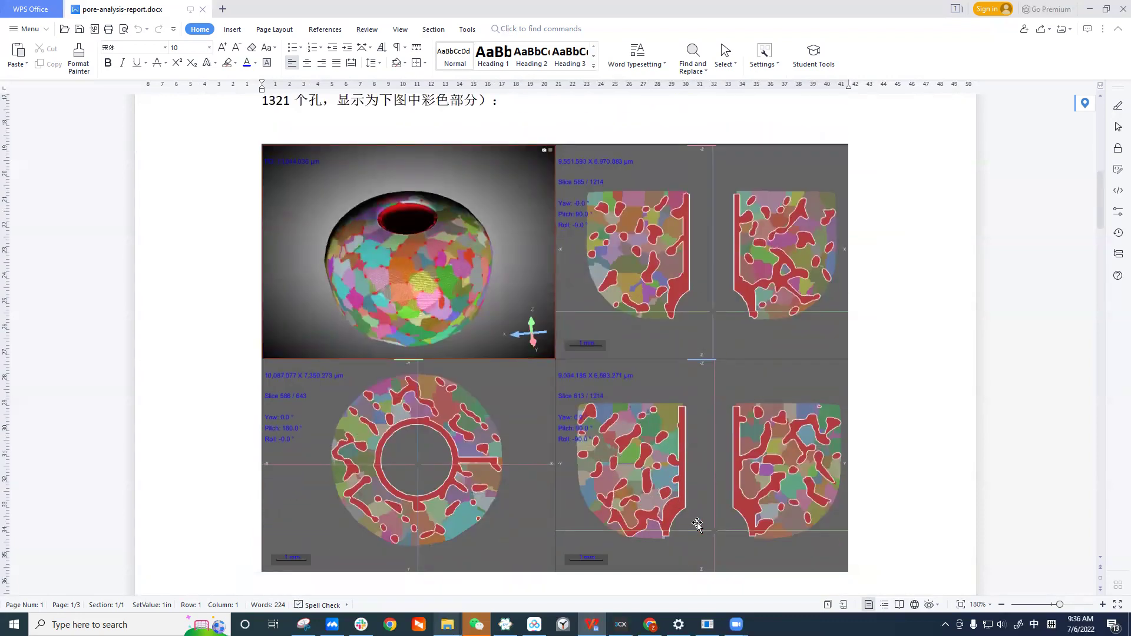
pyautogui.click(707, 624)
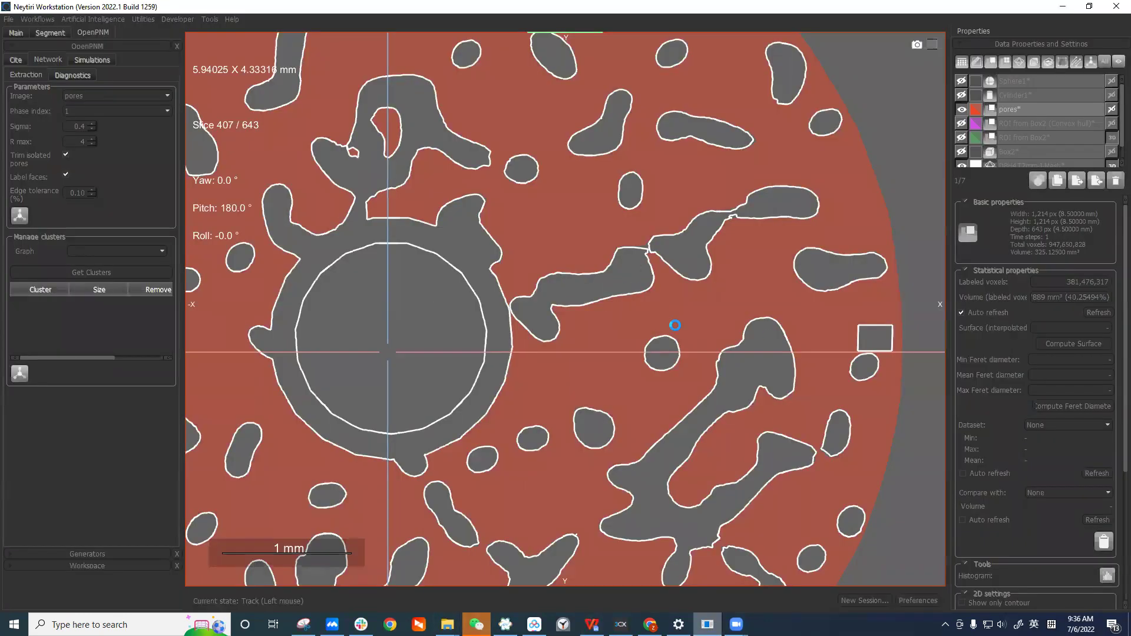
pyautogui.hotkey('alt', 'Tab')
pyautogui.scroll(-1, 530, 318)
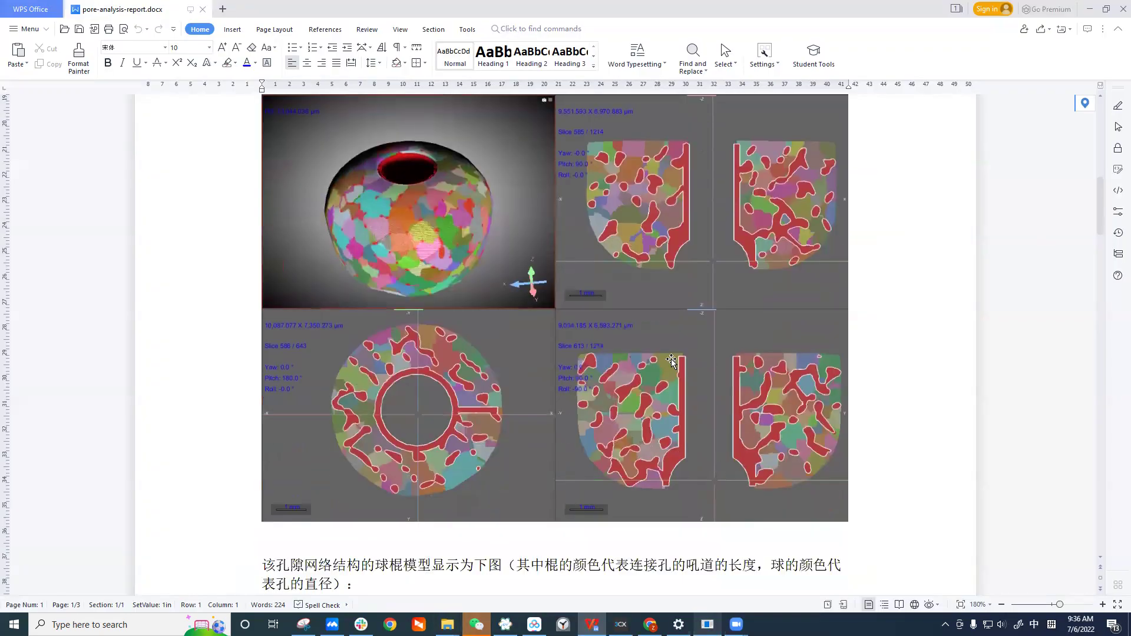
pyautogui.scroll(5, 646, 391)
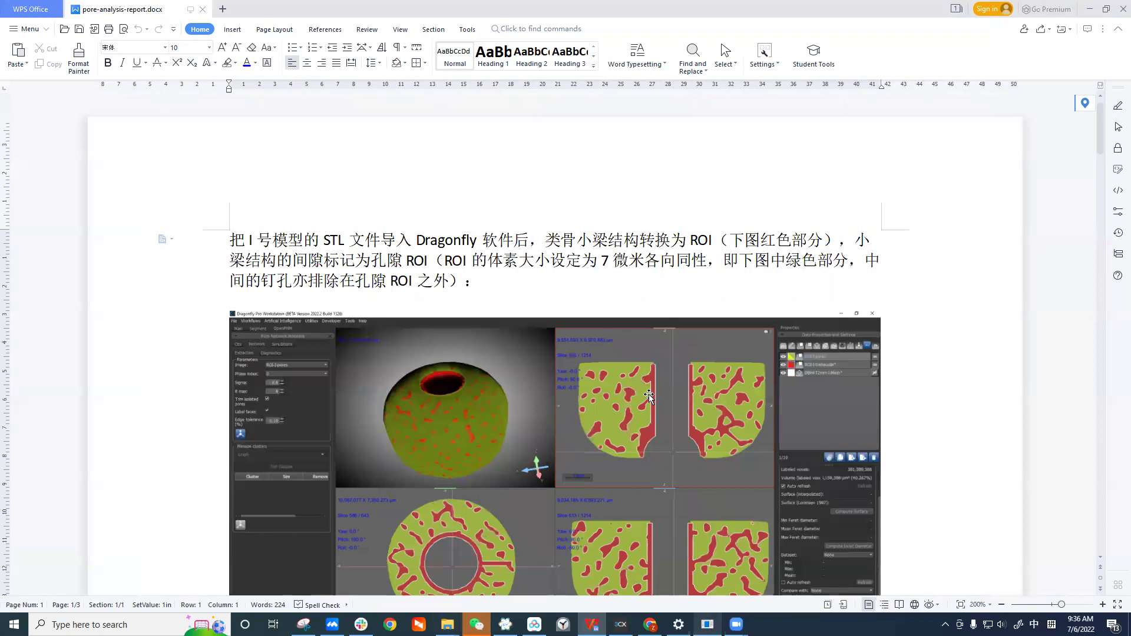
# Examine the report's coloured pore segmentation slices and the ball-and-stick network graph coloured by throat length and pore diameter.
pyautogui.keyDown('ctrl'); pyautogui.scroll(2, 649, 394); pyautogui.keyUp('ctrl')
pyautogui.scroll(-6, 648, 394)
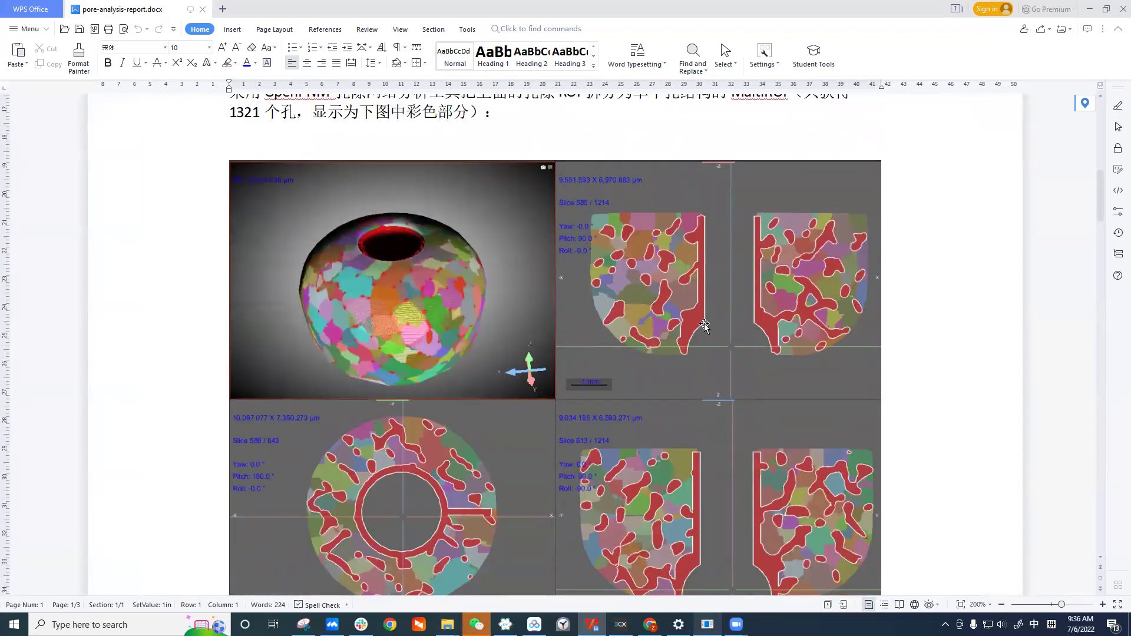
pyautogui.scroll(-1, 675, 375)
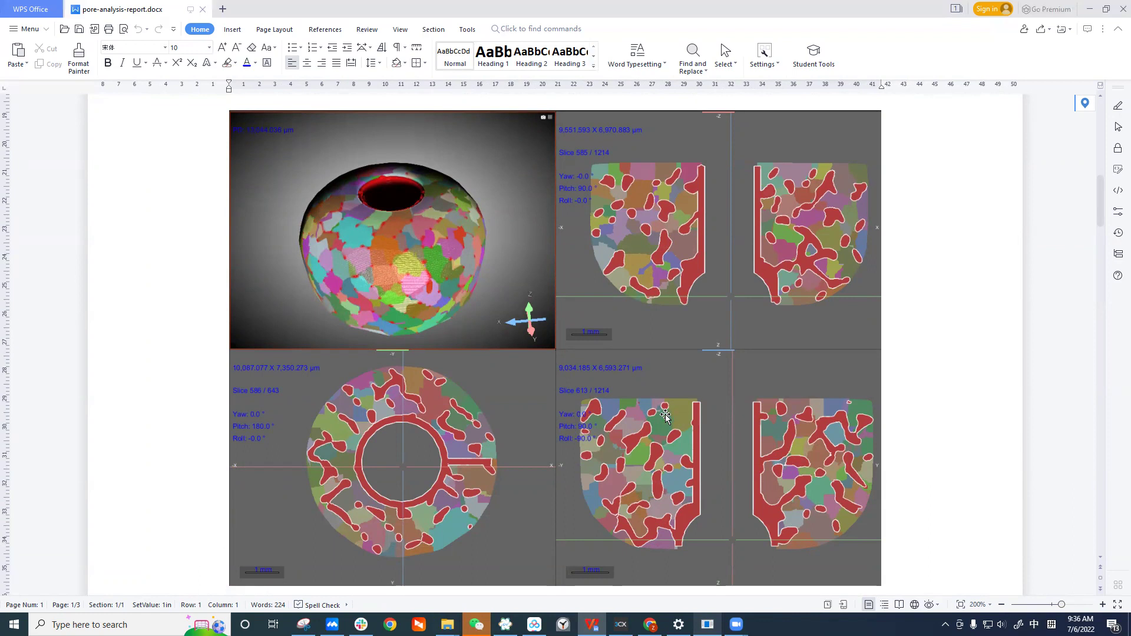
pyautogui.scroll(-1, 671, 419)
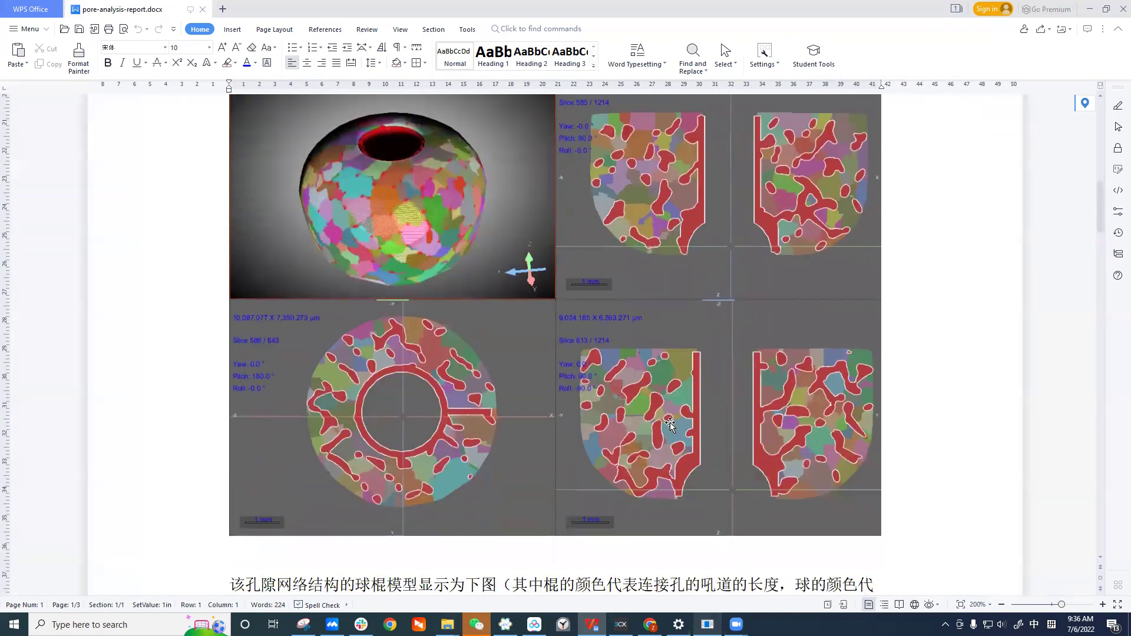
pyautogui.scroll(-1, 671, 374)
pyautogui.scroll(-1, 669, 342)
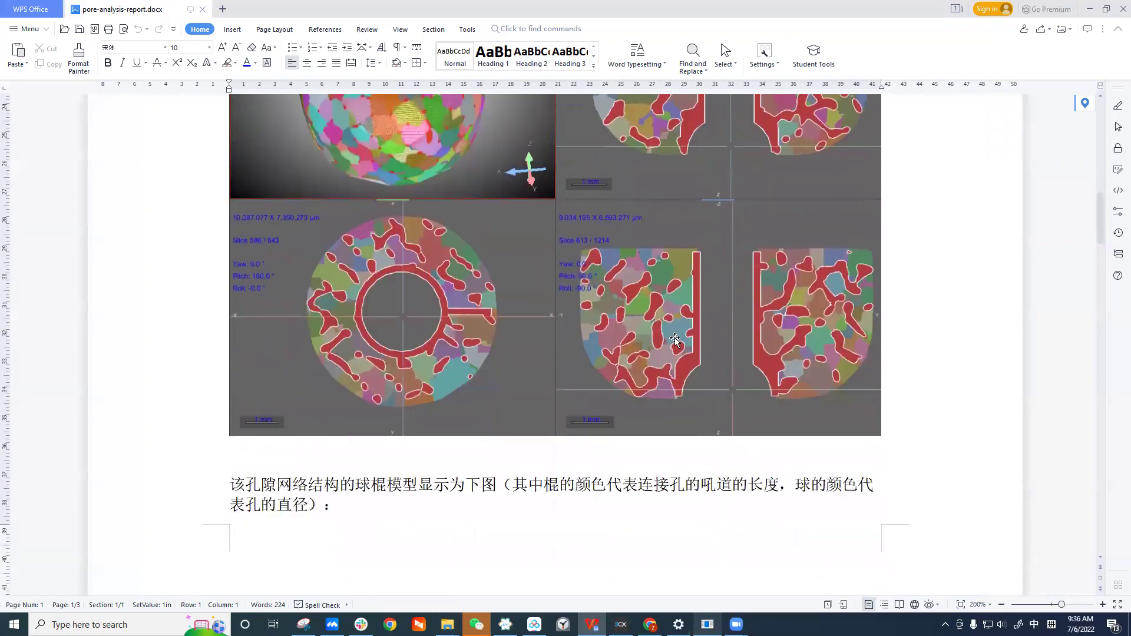
pyautogui.scroll(-12, 705, 338)
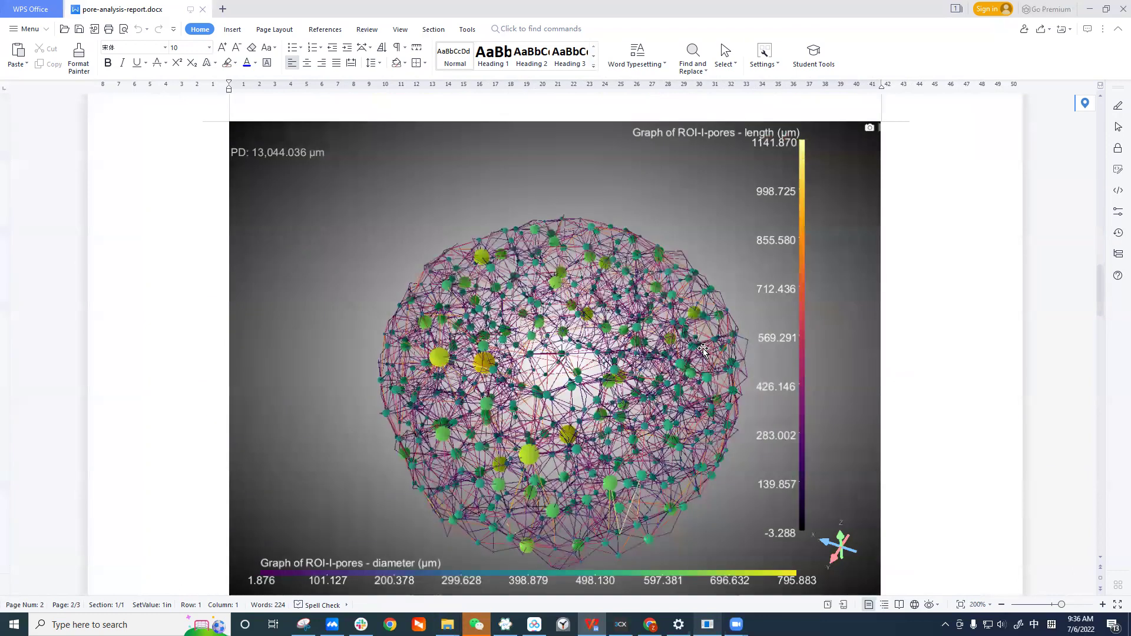
pyautogui.scroll(-1, 733, 373)
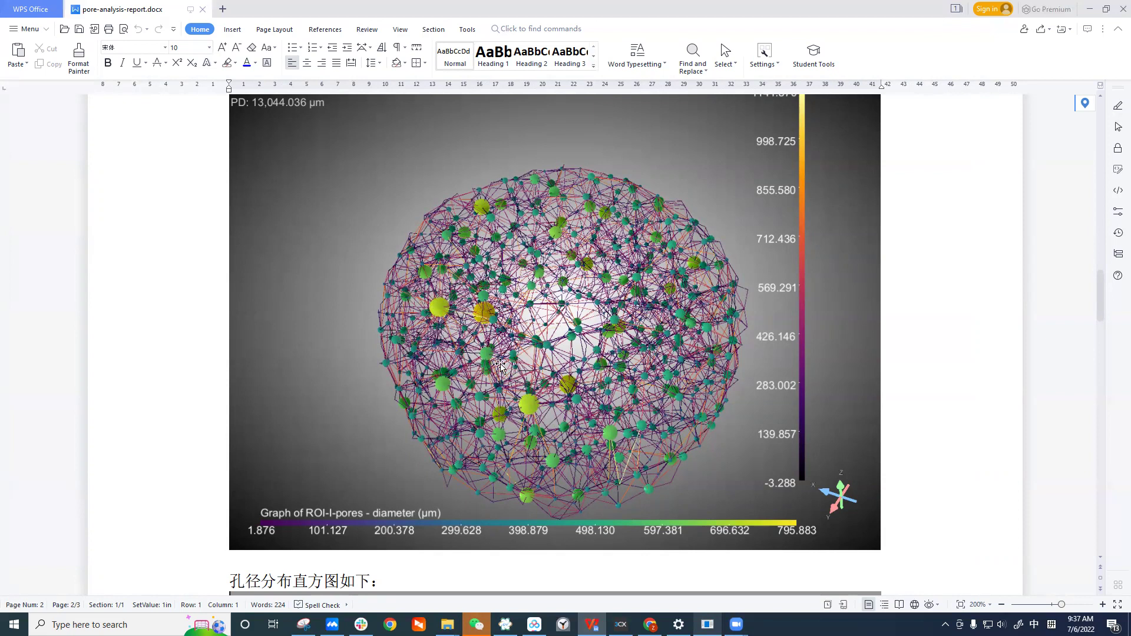
# Examine the report's ball-and-stick pore network graph and the equivalent_diameter histogram with its statistics.
pyautogui.scroll(1, 853, 232)
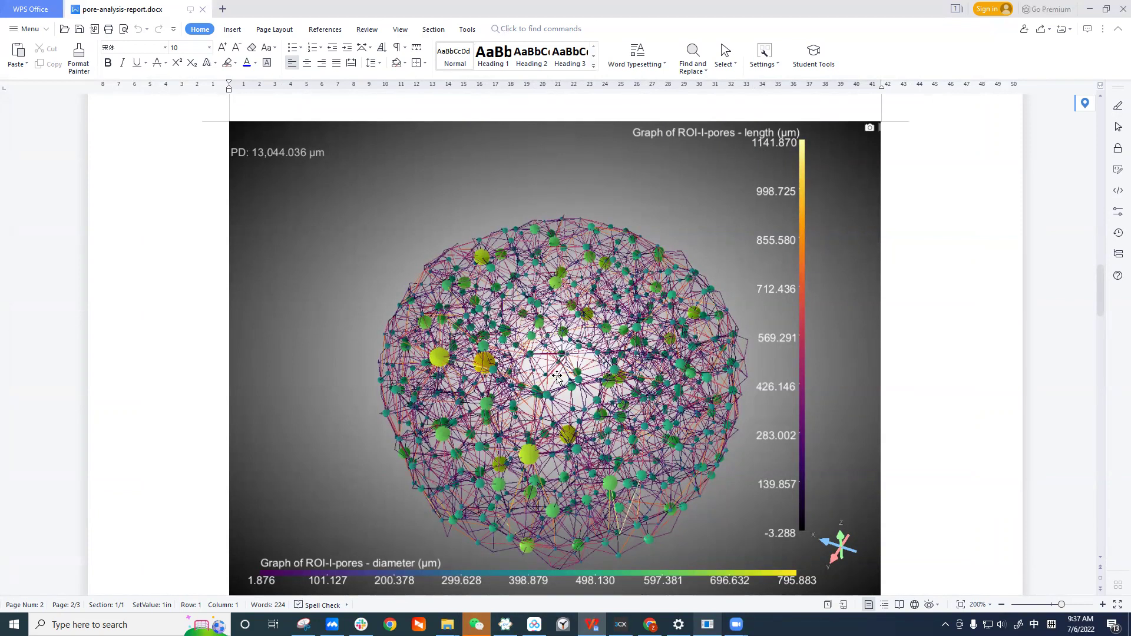
pyautogui.scroll(-1, 646, 411)
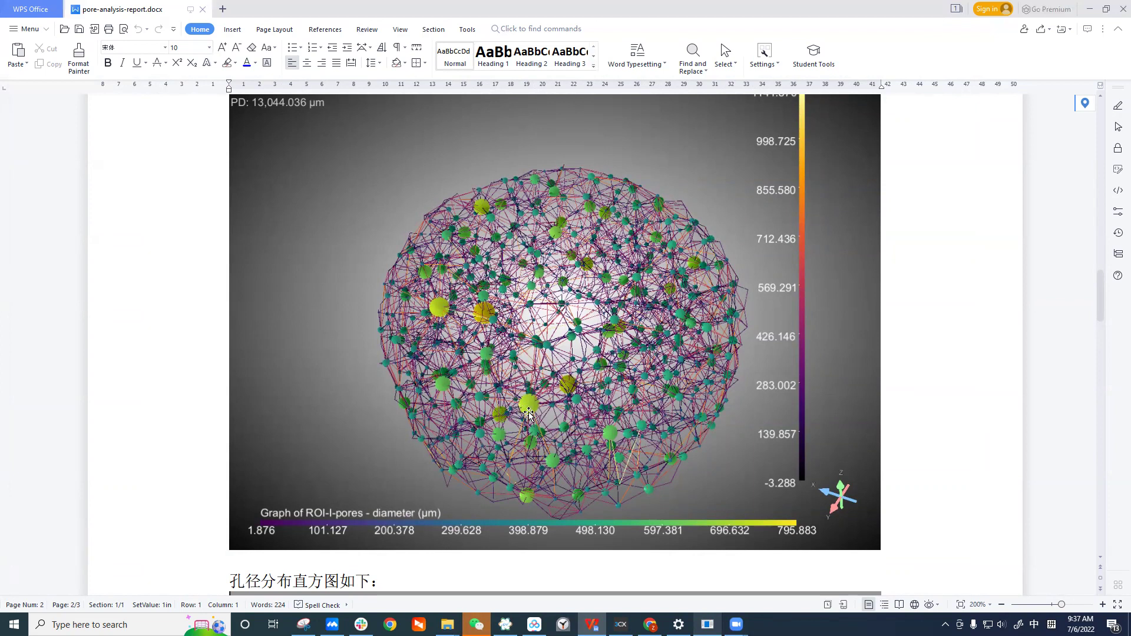
pyautogui.scroll(-1, 523, 407)
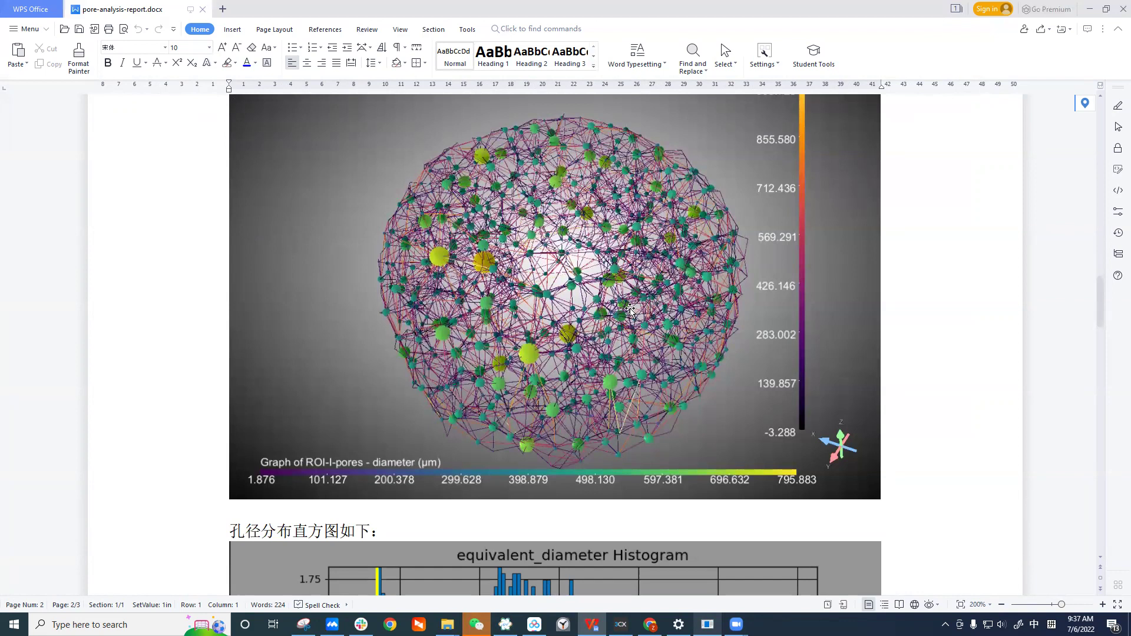
pyautogui.scroll(-1, 646, 348)
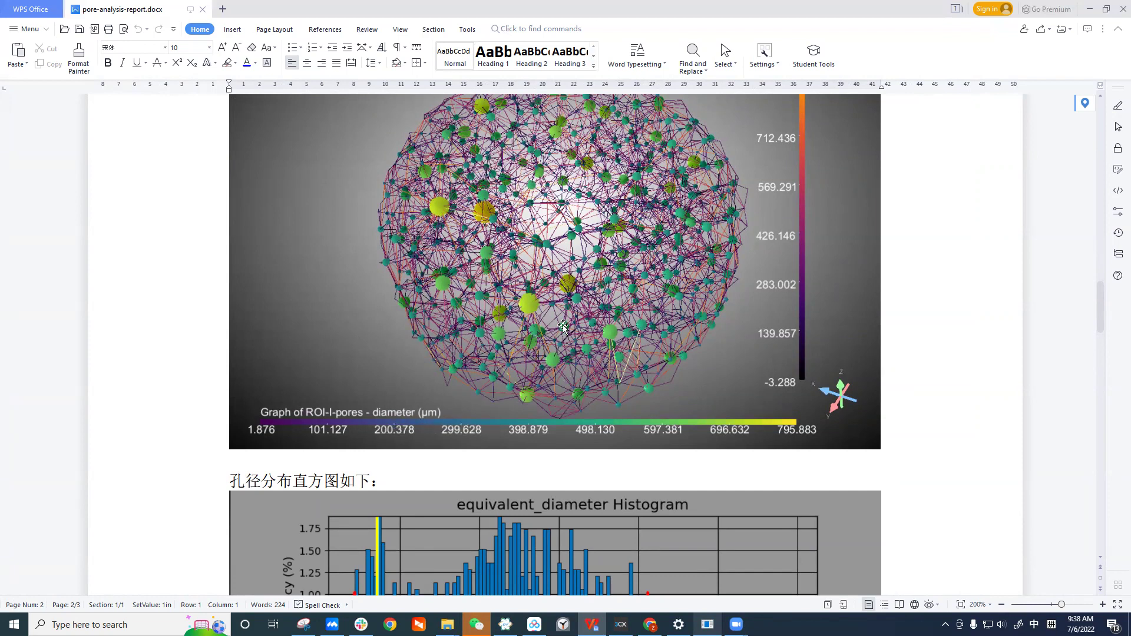
pyautogui.scroll(-1, 768, 328)
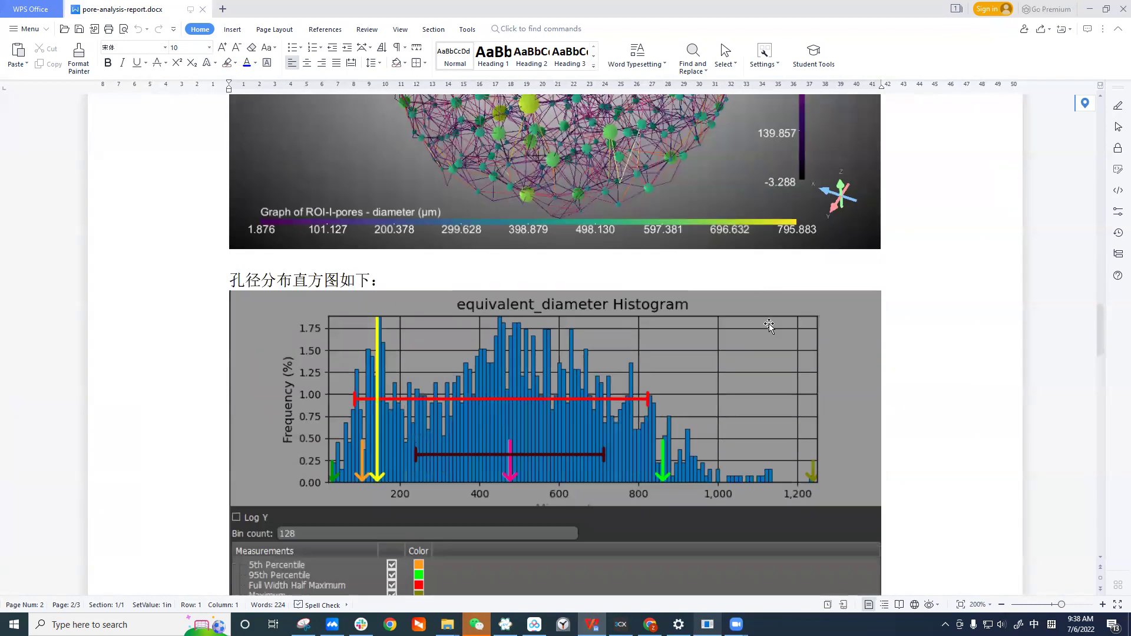
pyautogui.scroll(-1, 733, 333)
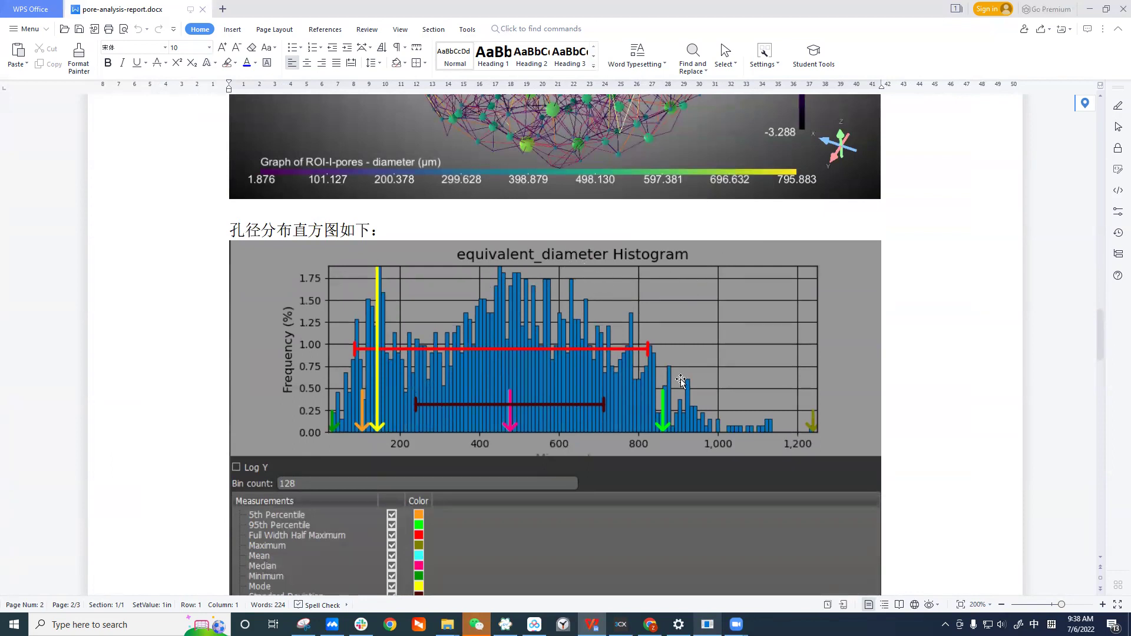
pyautogui.scroll(-1, 762, 383)
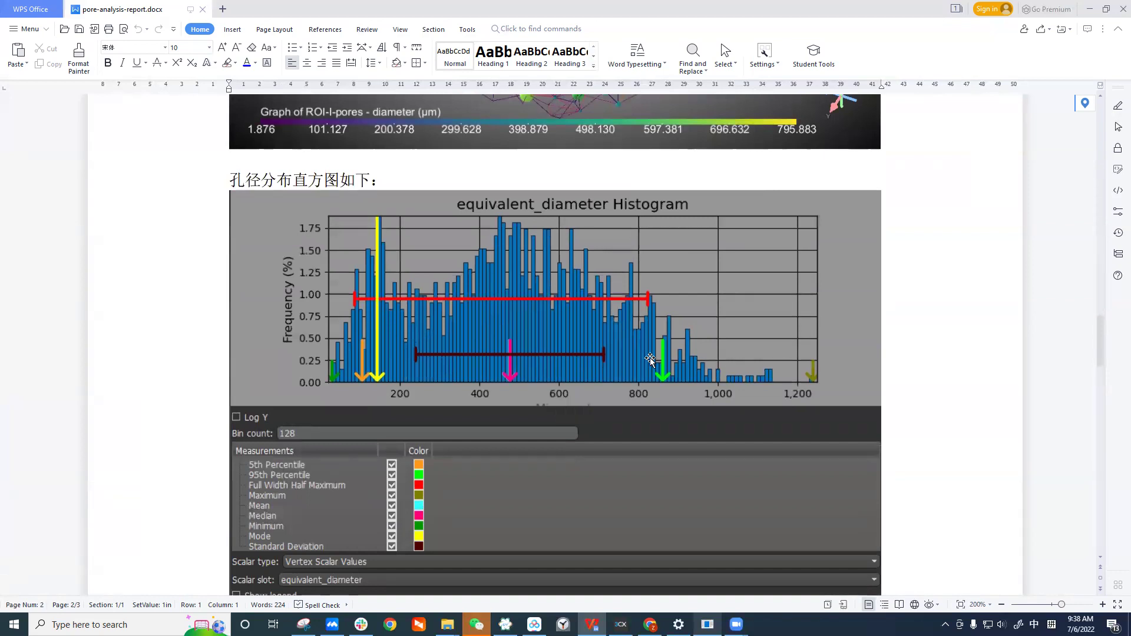
pyautogui.scroll(-1, 648, 361)
pyautogui.scroll(-1, 430, 454)
pyautogui.scroll(-1, 387, 522)
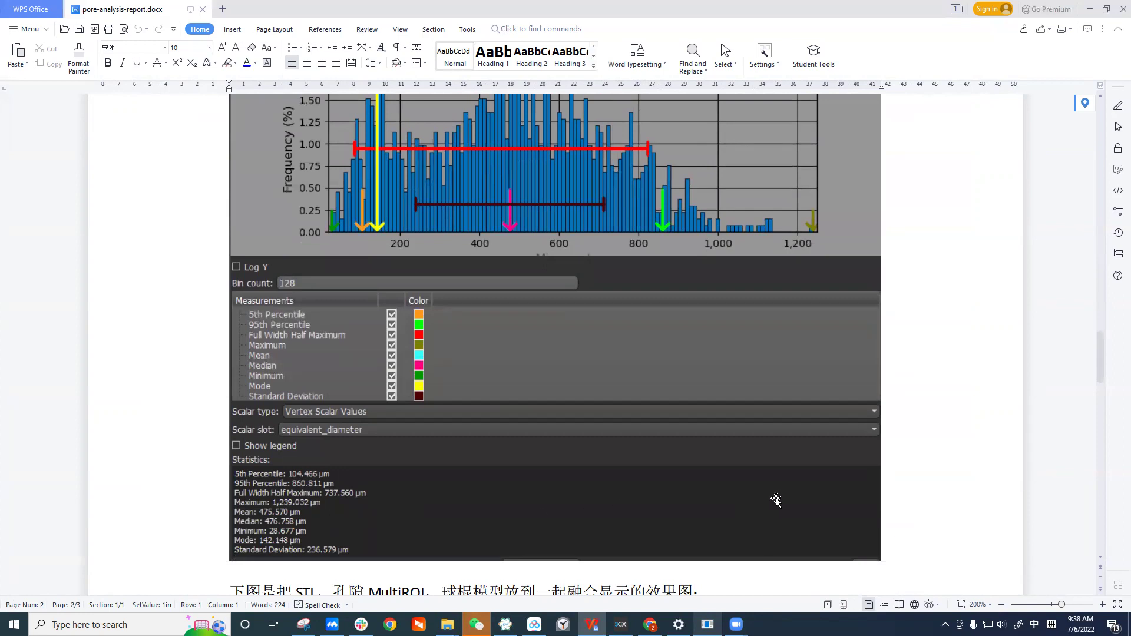
# Examine the report's final figure combining the STL lattice, the pore MultiROI and the ball-and-stick network.
pyautogui.scroll(-1, 778, 500)
pyautogui.scroll(-12, 833, 483)
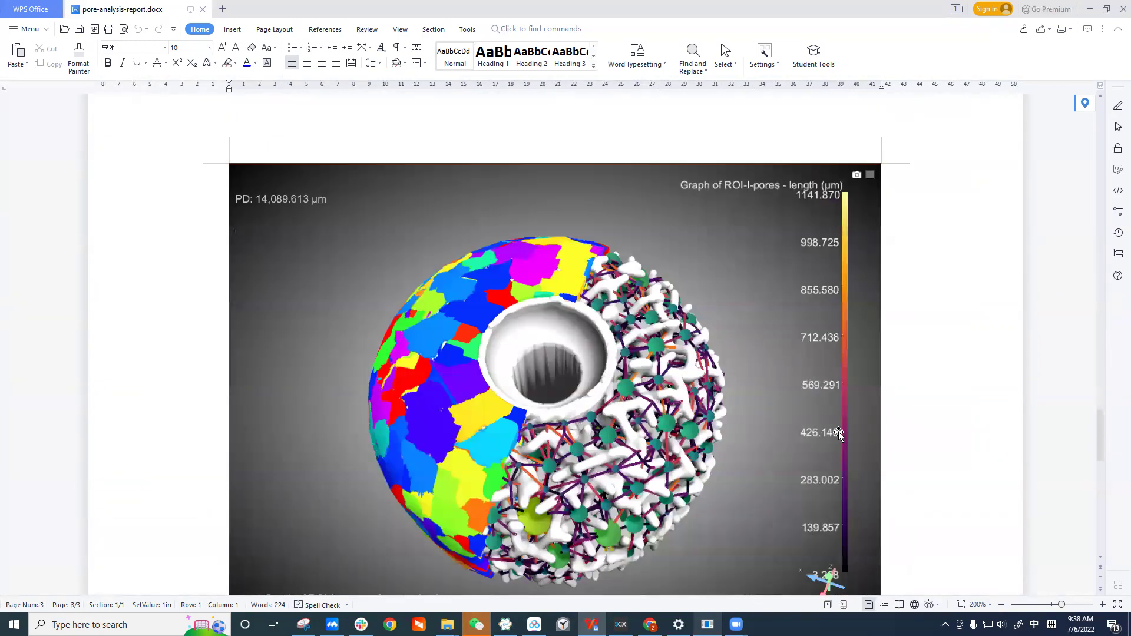
pyautogui.scroll(-1, 810, 427)
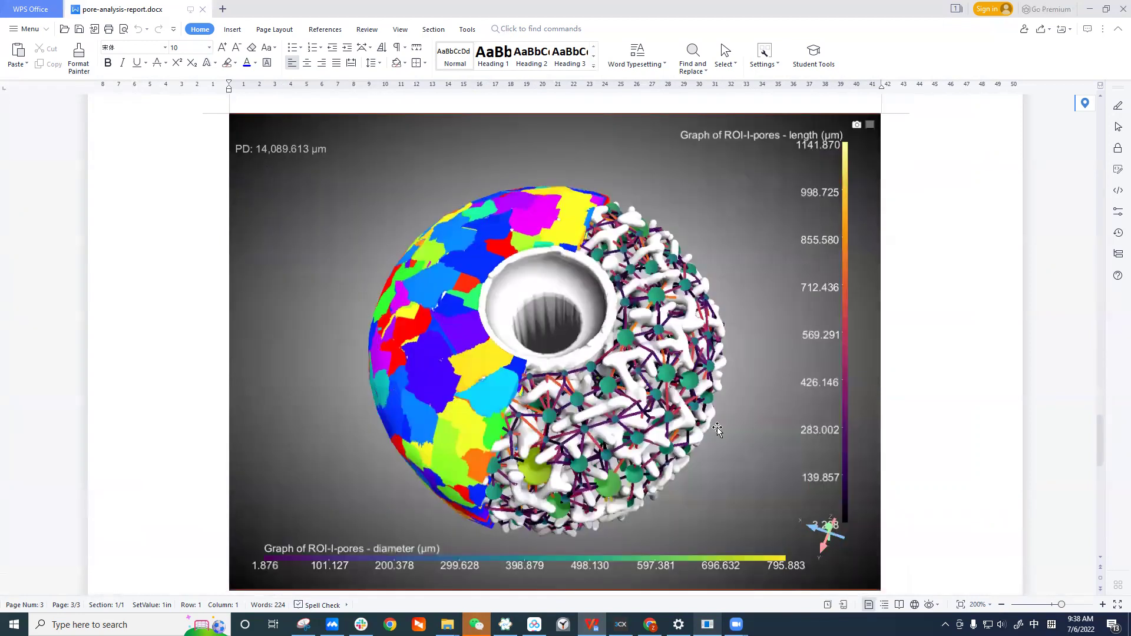
pyautogui.scroll(-1, 764, 406)
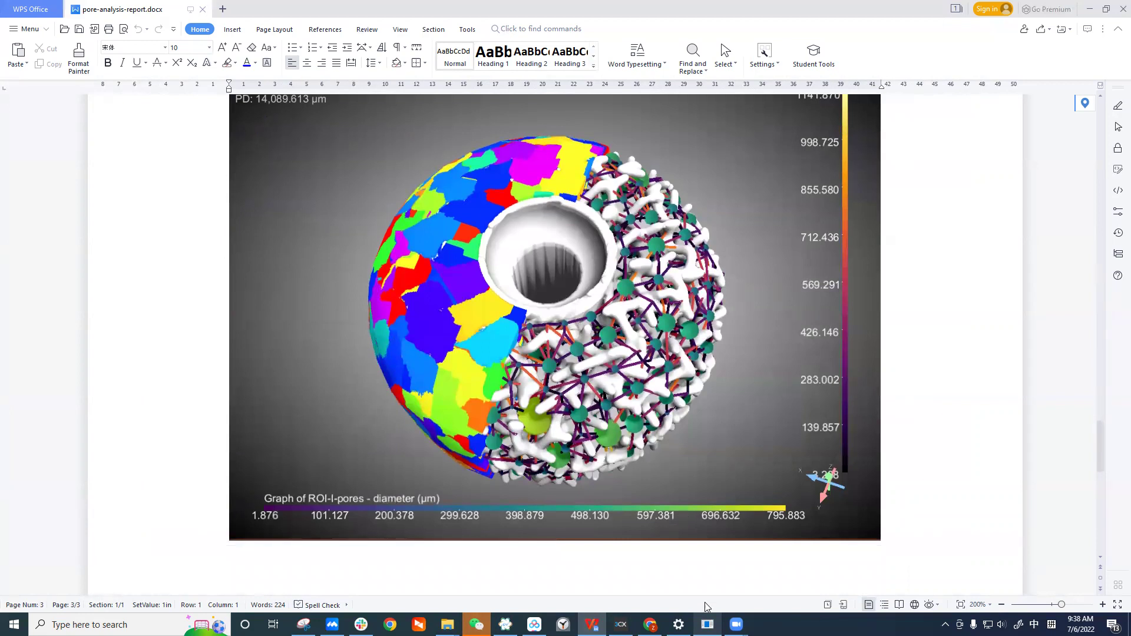
# Check the OpenPNM extraction in Neytiri Workstation, revisiting the report's combined figure in WPS Office before returning to the workstation.
pyautogui.click(708, 624)
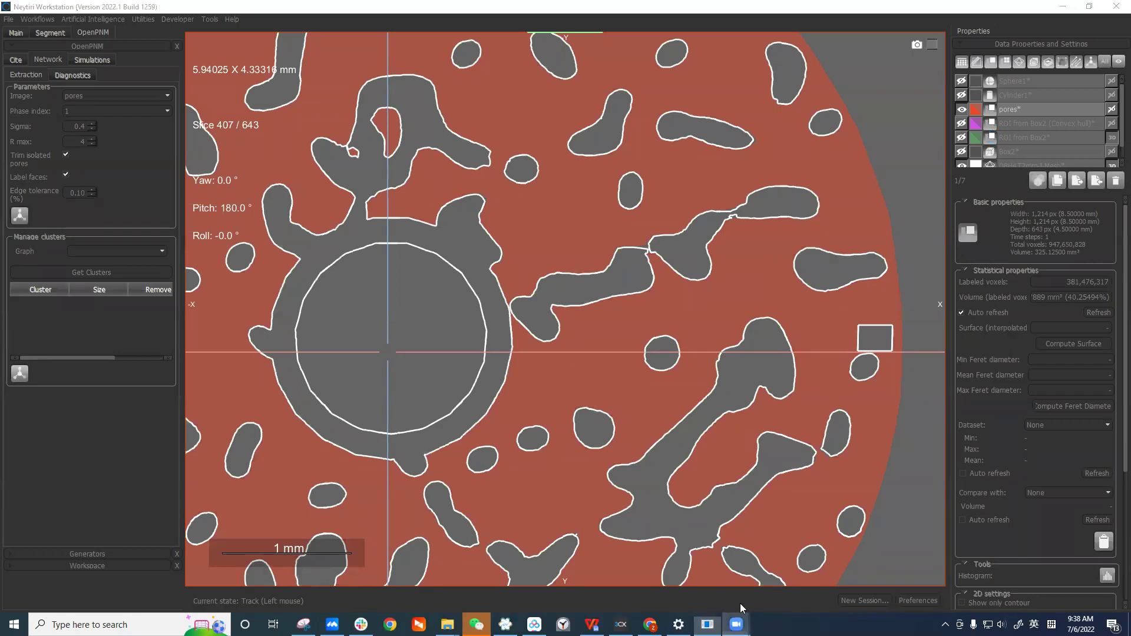
pyautogui.moveTo(736, 624)
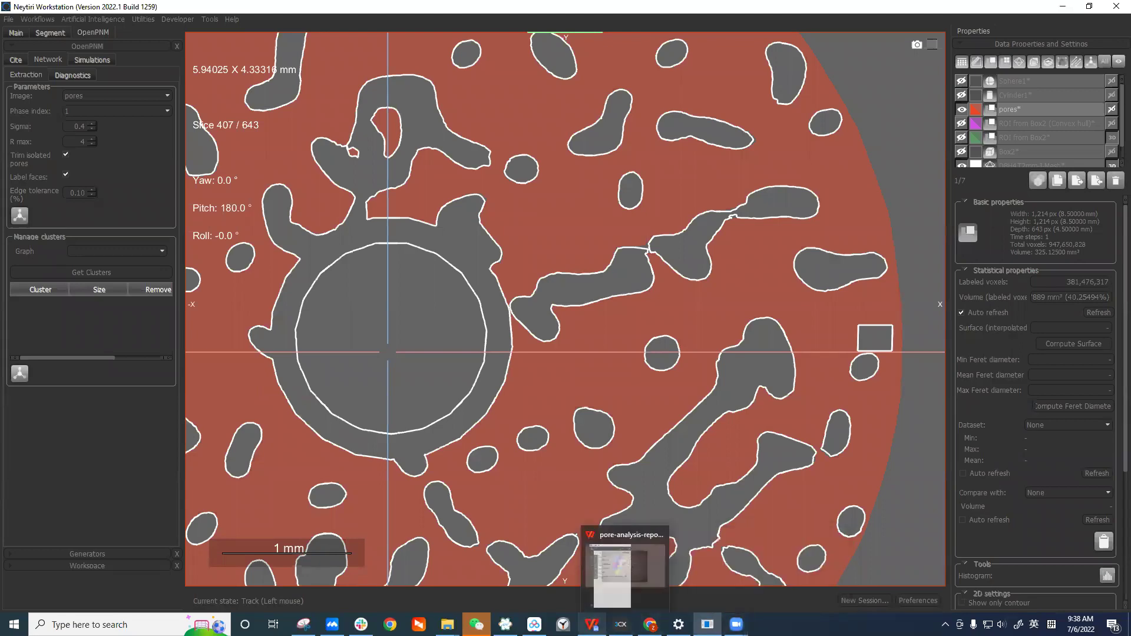
pyautogui.click(591, 625)
pyautogui.scroll(-1, 648, 365)
pyautogui.scroll(1, 626, 354)
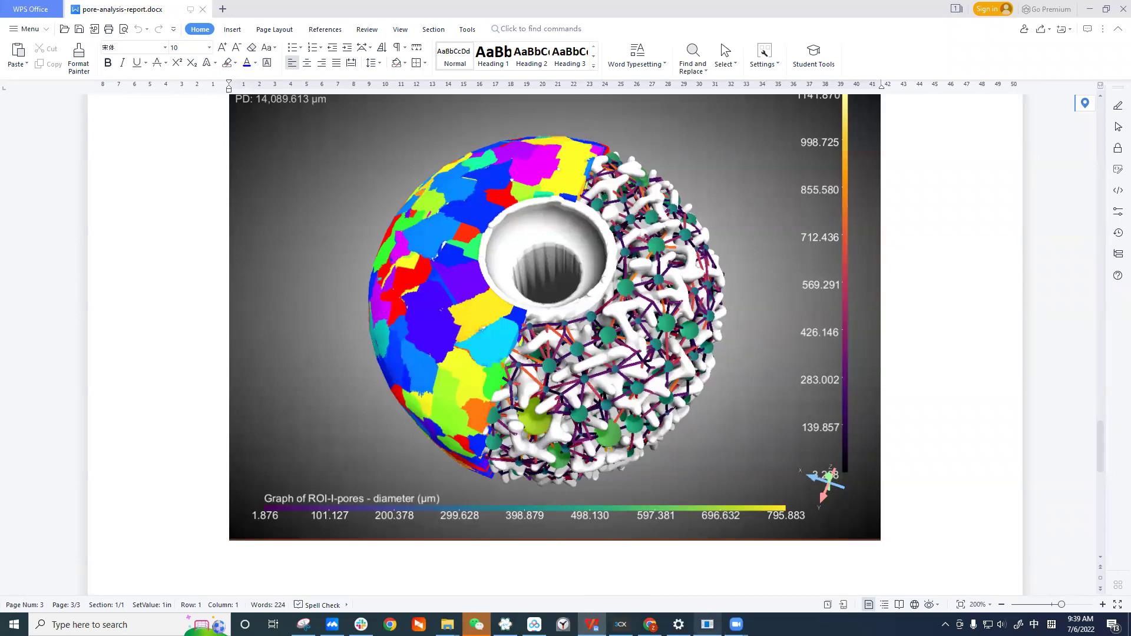
pyautogui.click(707, 624)
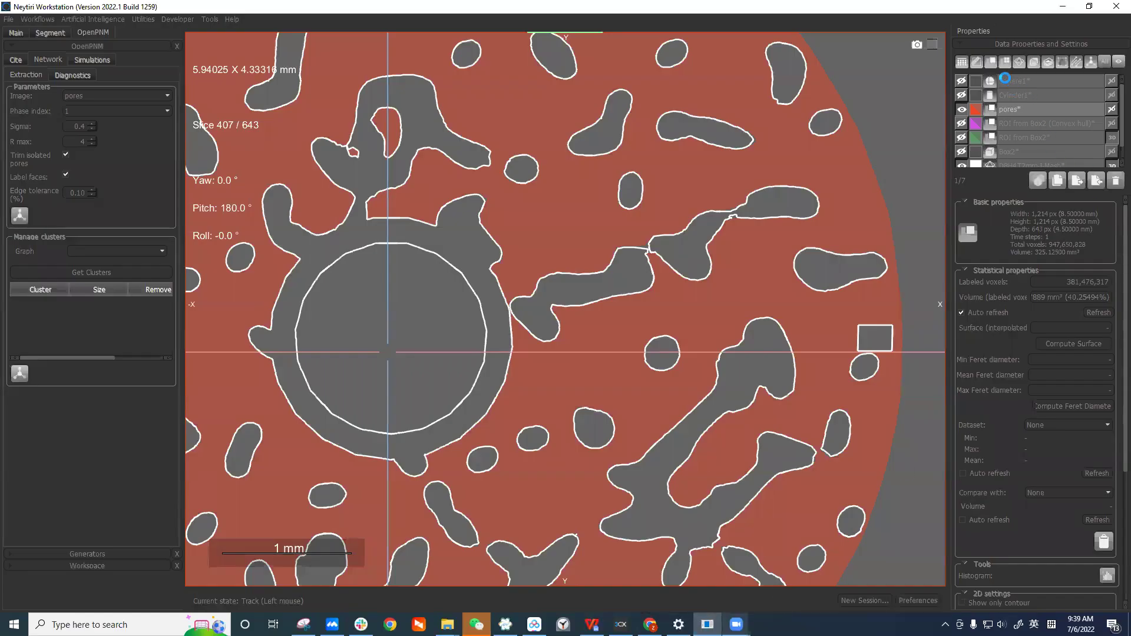